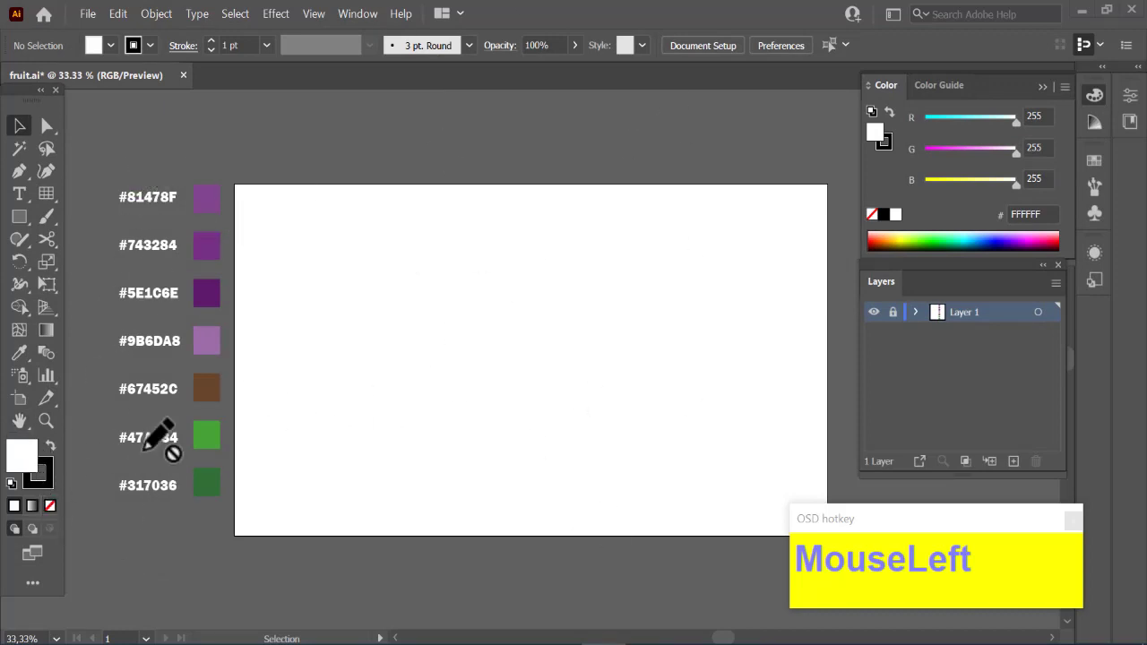
Set the fill to none and add a new layer above the locked swatch layer
{"action": "left_click", "coordinate": [874, 312], "text": "ctrl"}
{"action": "left_click", "coordinate": [875, 312], "text": "ctrl"}
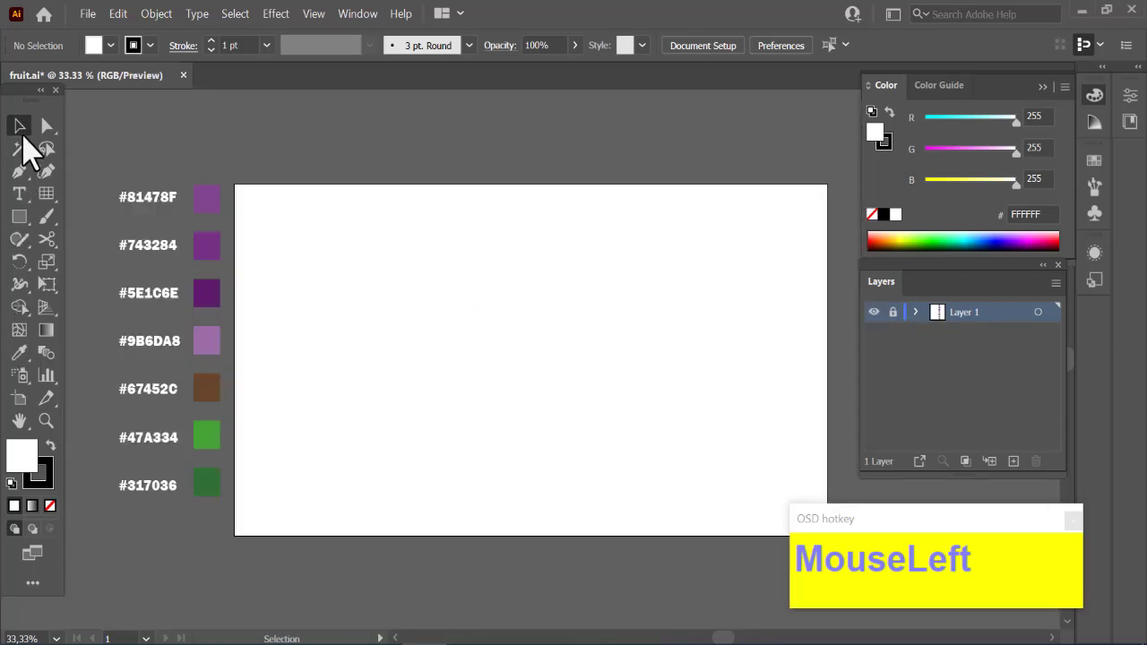
{"action": "left_click", "coordinate": [53, 511]}
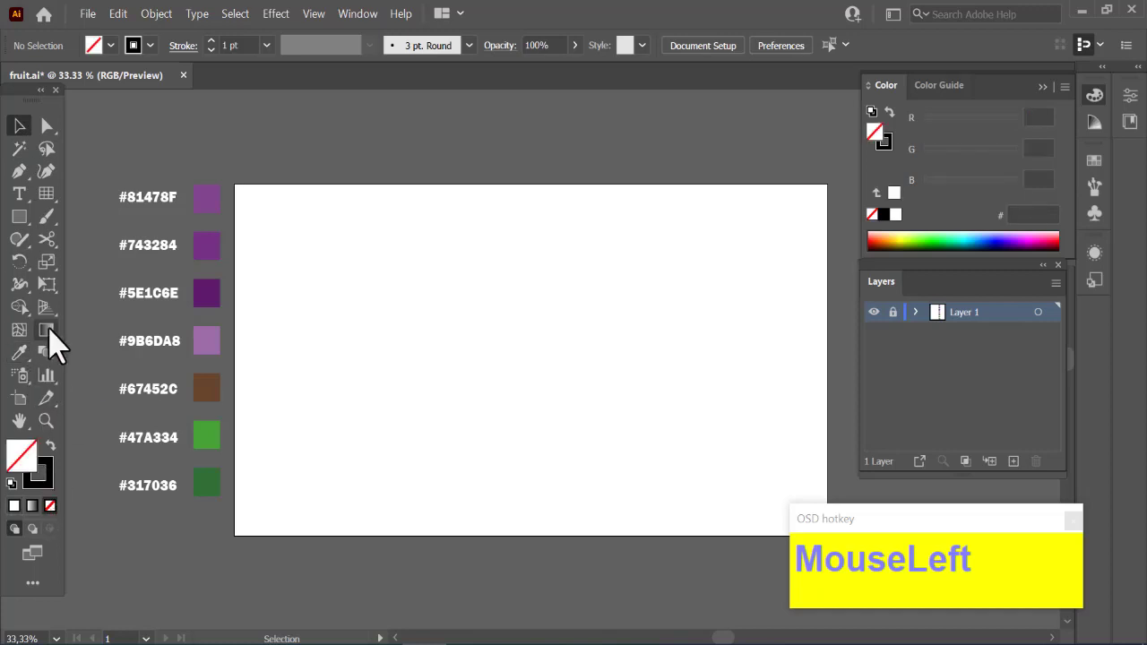
{"action": "right_click", "coordinate": [24, 216]}
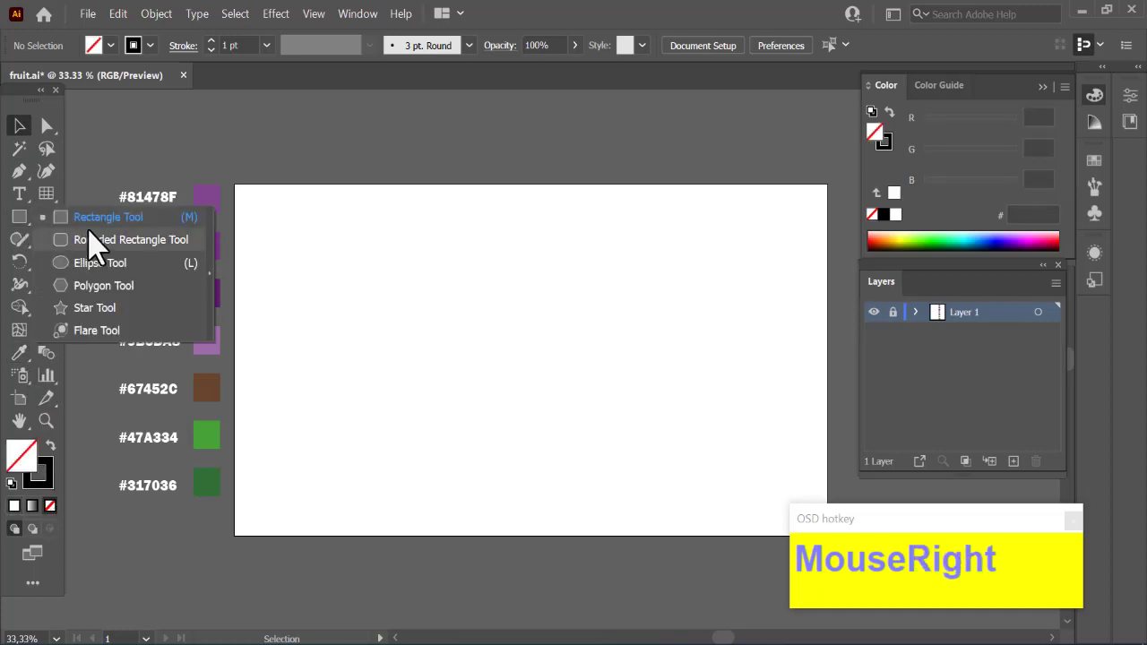
{"action": "left_click", "coordinate": [1013, 459]}
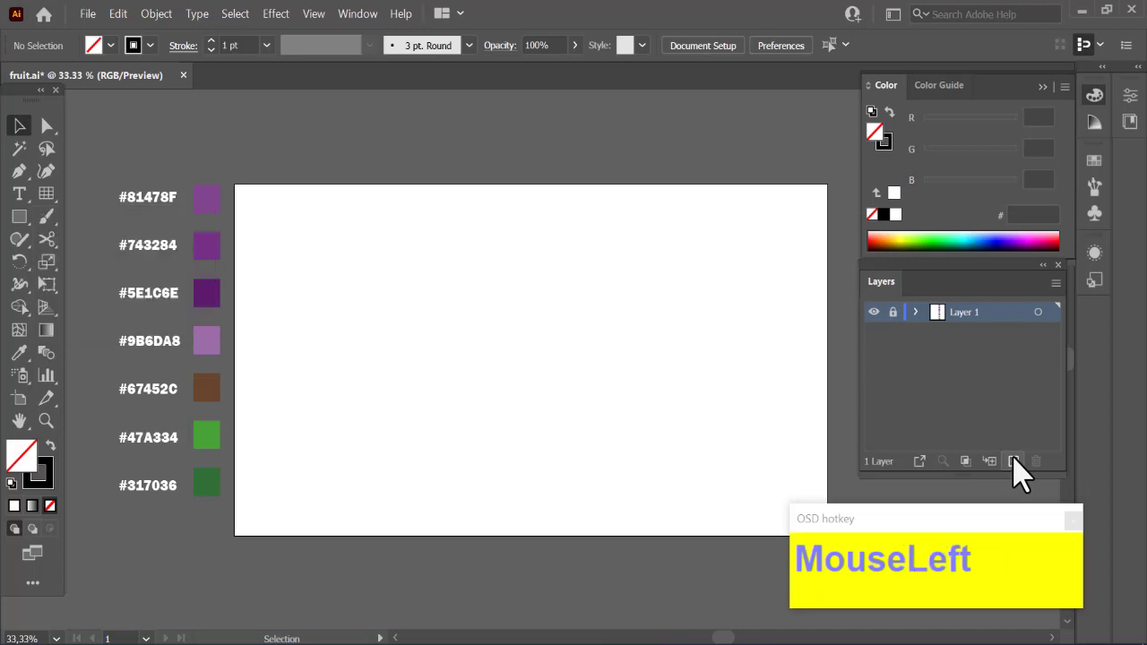
{"action": "left_click", "coordinate": [1013, 458]}
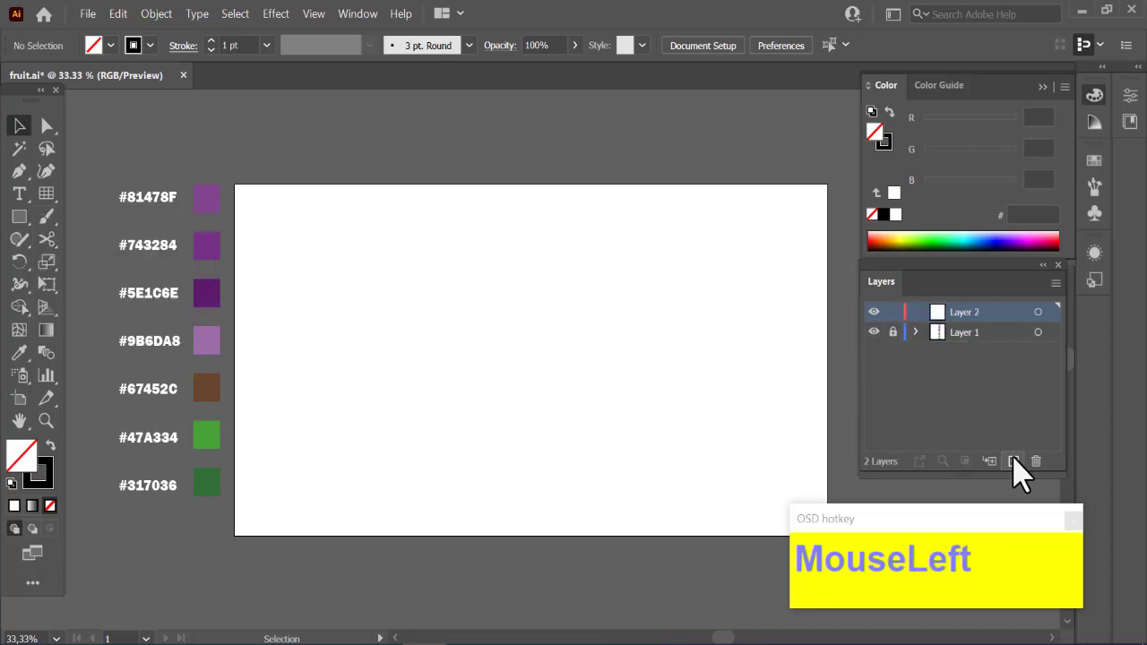
Choose the Ellipse tool and set the black stroke to 5 pt with round caps and round corner joins
{"action": "right_click", "coordinate": [25, 226]}
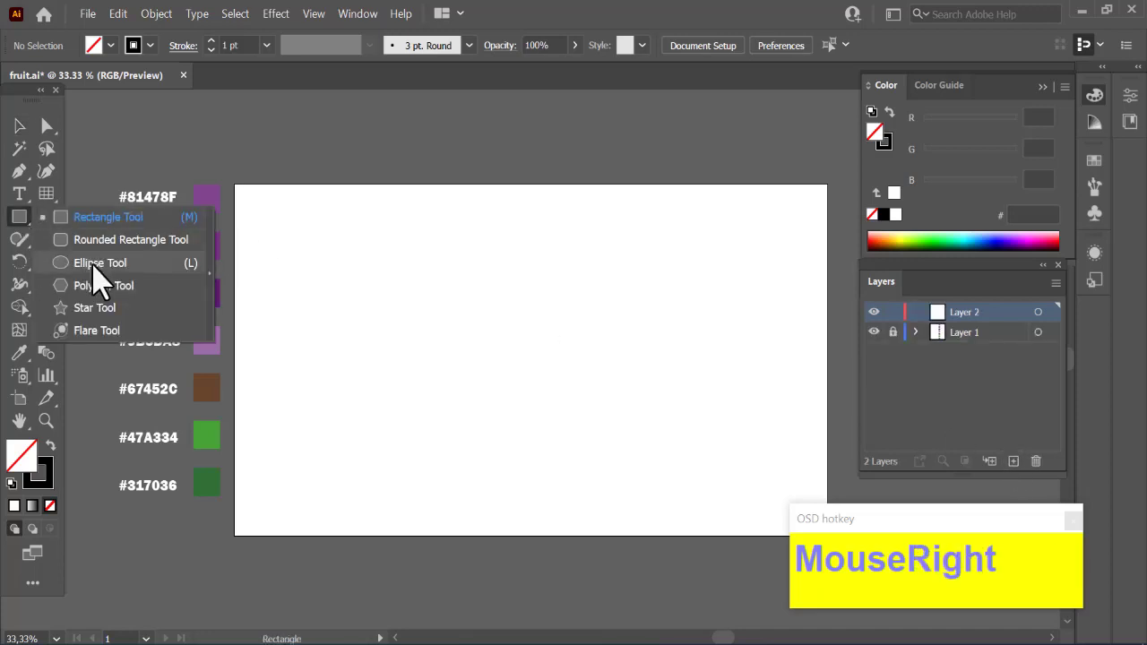
{"action": "left_click", "coordinate": [95, 271]}
{"action": "left_click", "coordinate": [49, 475]}
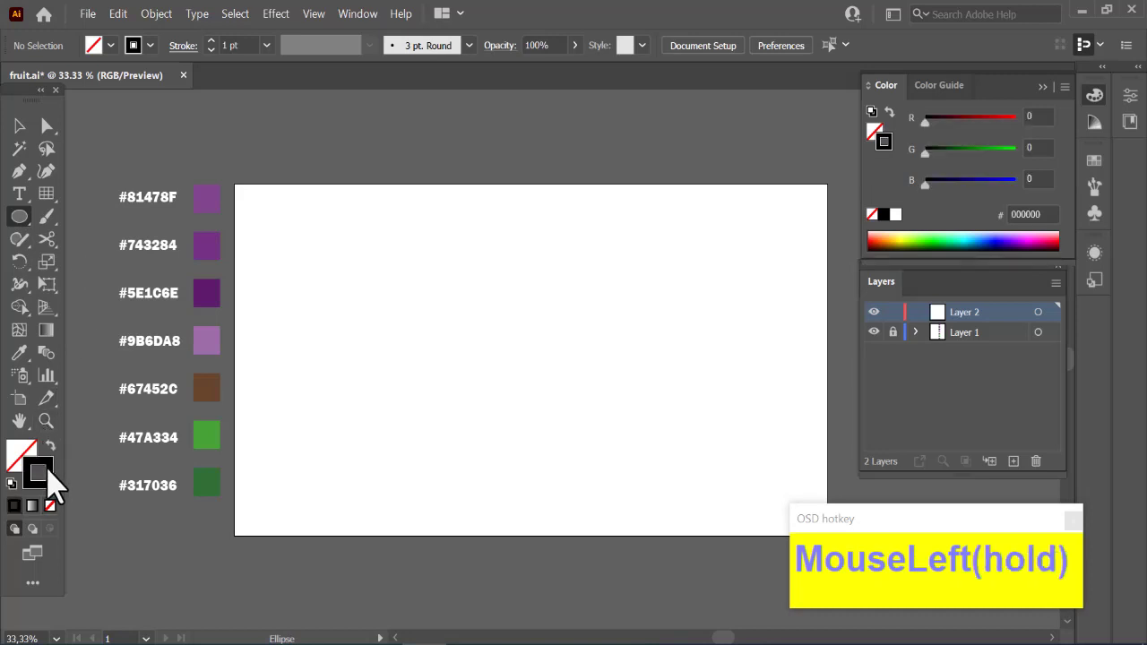
{"action": "left_click", "coordinate": [184, 45]}
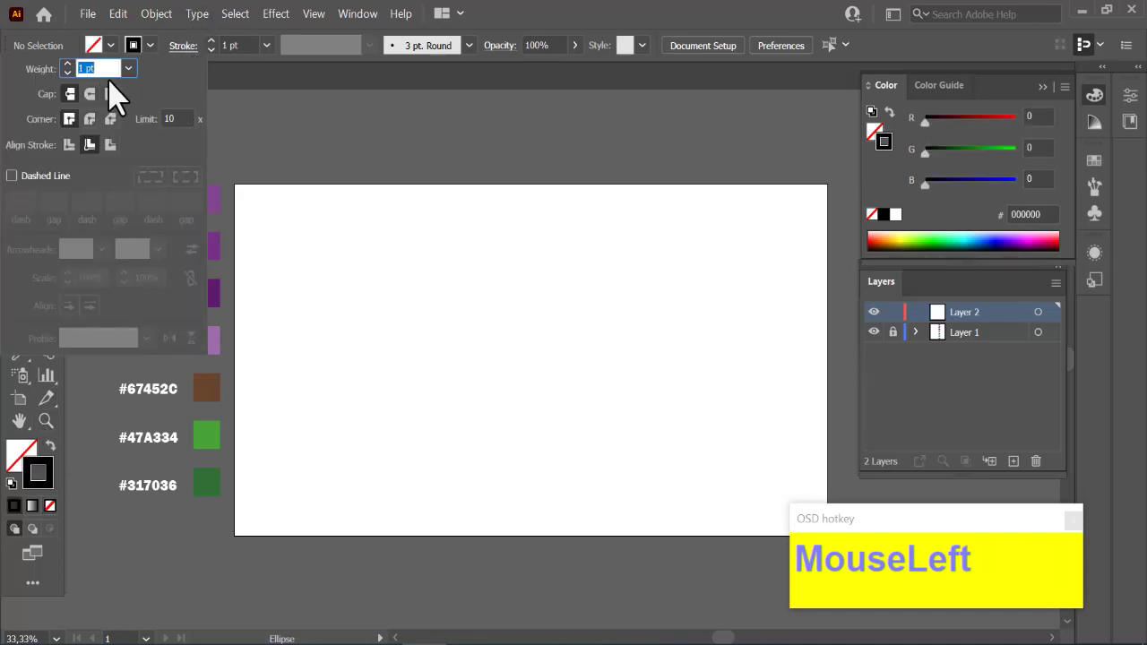
{"action": "left_click", "coordinate": [90, 94]}
{"action": "left_click", "coordinate": [90, 119]}
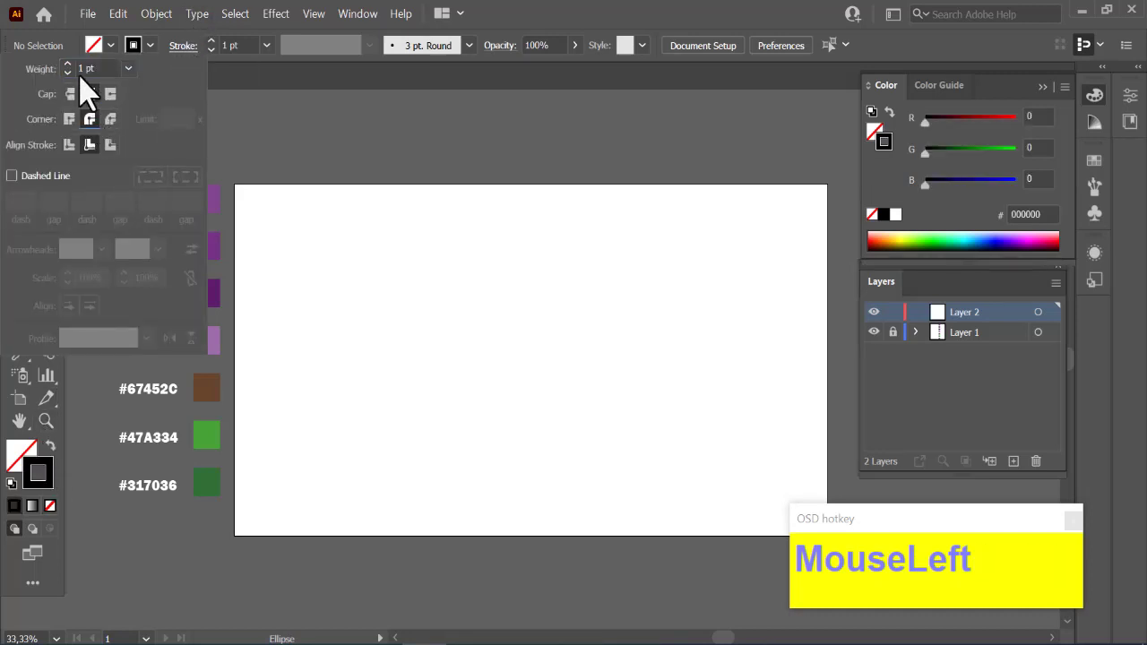
{"action": "left_click", "coordinate": [68, 65]}
{"action": "left_click", "coordinate": [479, 329]}
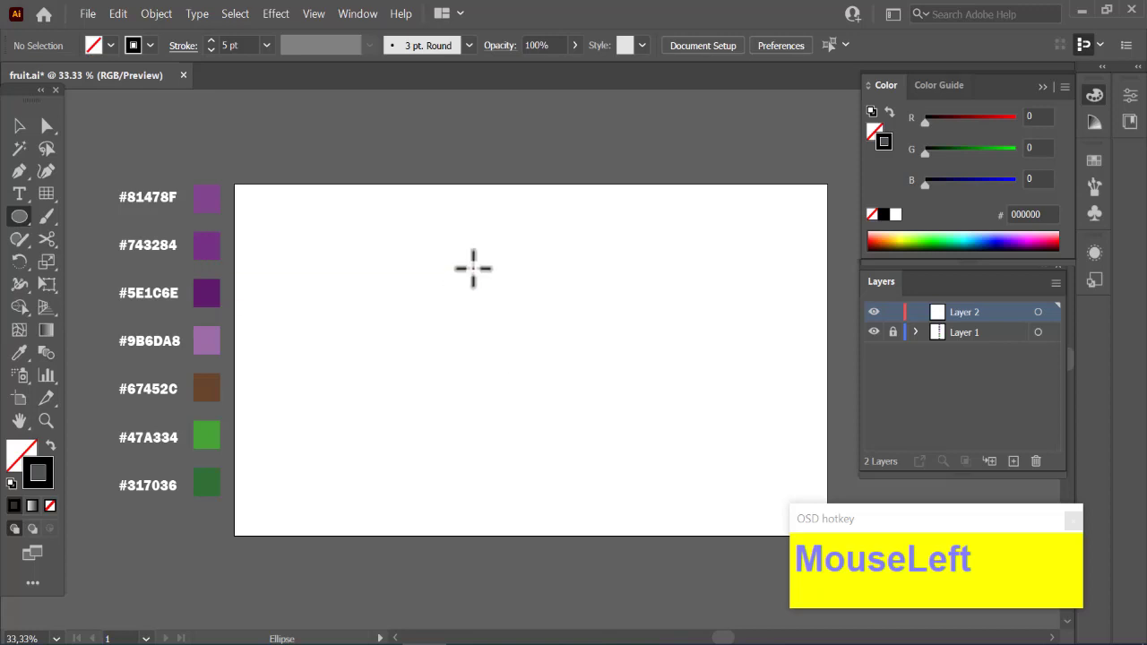
Draw a tall upright ellipse in the middle of the artboard and place an overlapping copy slightly to its left
{"action": "left_click_drag", "start_coordinate": [470, 262], "coordinate": [656, 520]}
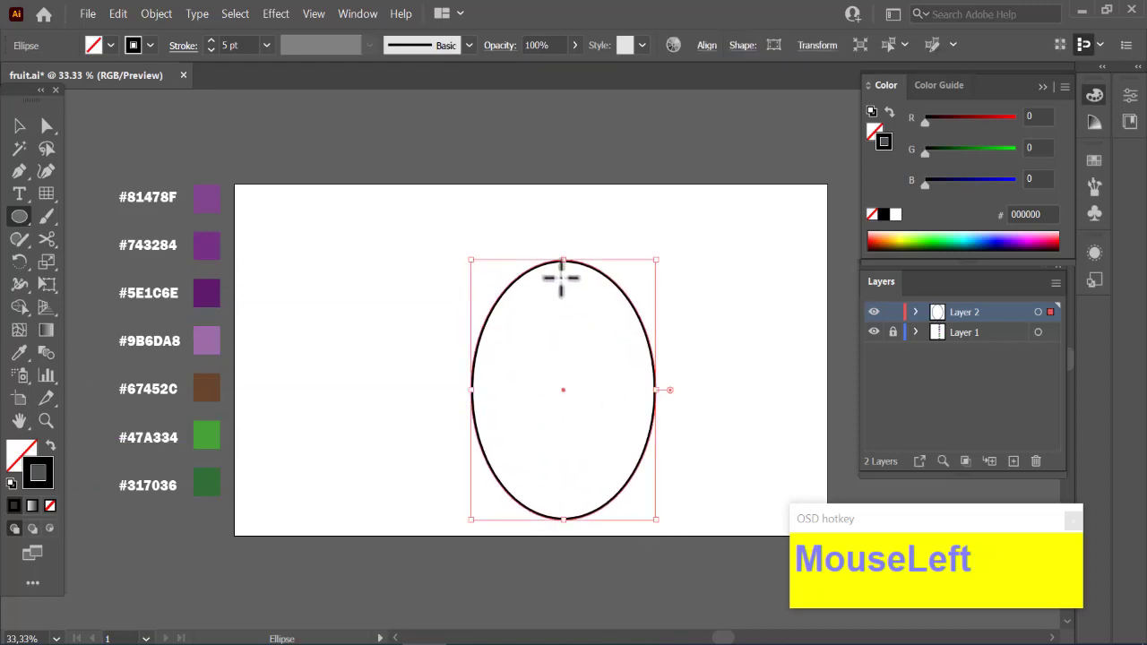
{"action": "left_click_drag", "start_coordinate": [566, 260], "coordinate": [567, 245]}
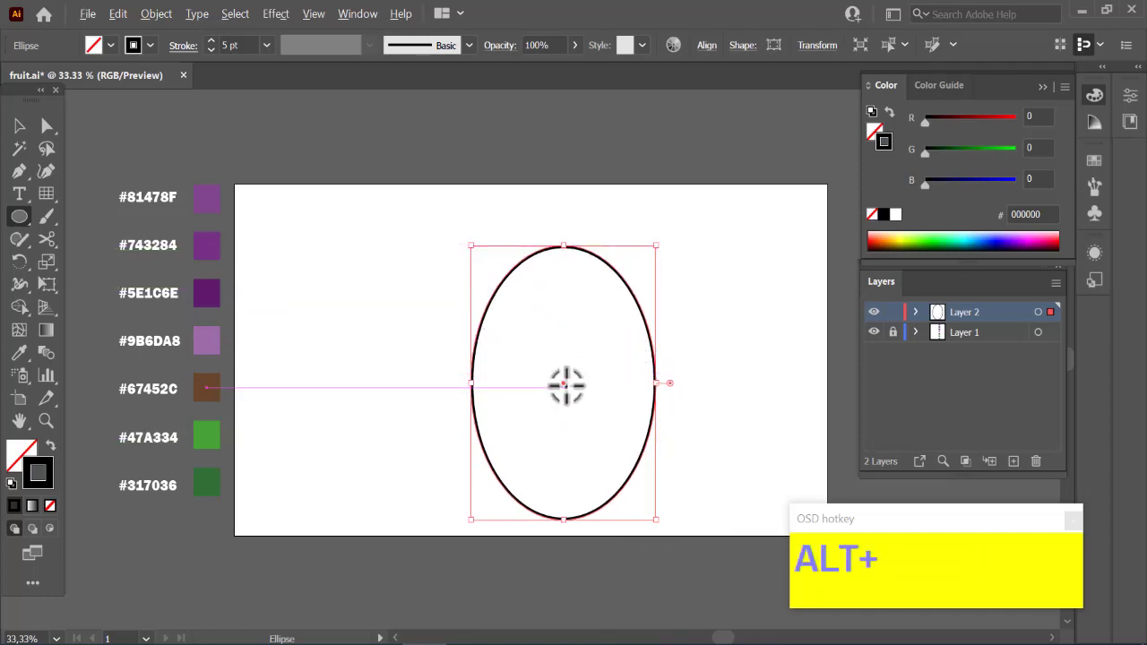
{"action": "mouse_move", "coordinate": [562, 383]}
{"action": "left_mouse_down"}
{"action": "mouse_move", "coordinate": [494, 385]}
{"action": "mouse_move", "coordinate": [540, 384]}
{"action": "left_mouse_up"}
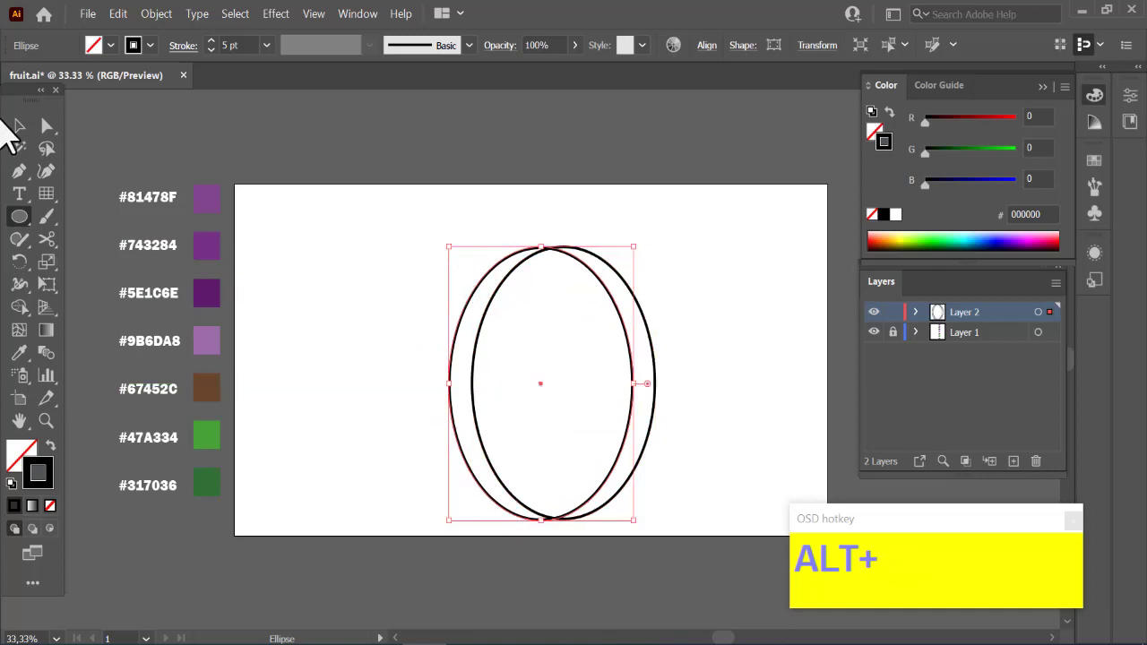
Use Shape Builder on both ellipses to keep the right one whole and leave only a thin crescent of the left one
{"action": "left_click", "coordinate": [18, 127]}
{"action": "left_click_drag", "start_coordinate": [408, 253], "coordinate": [708, 475]}
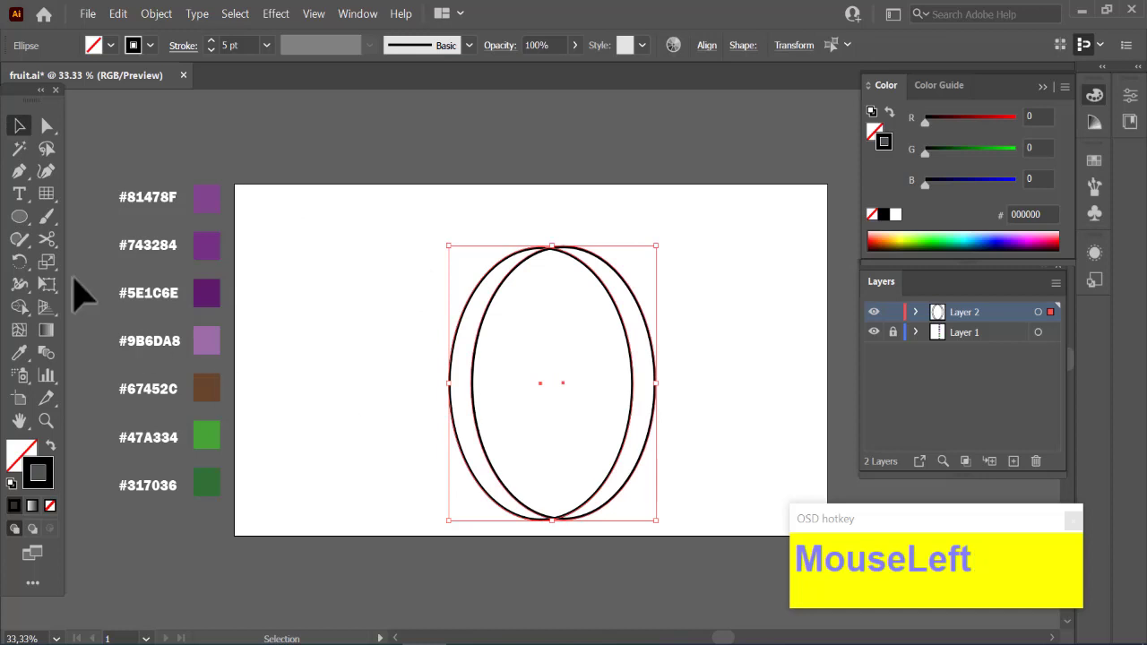
{"action": "left_click", "coordinate": [18, 306]}
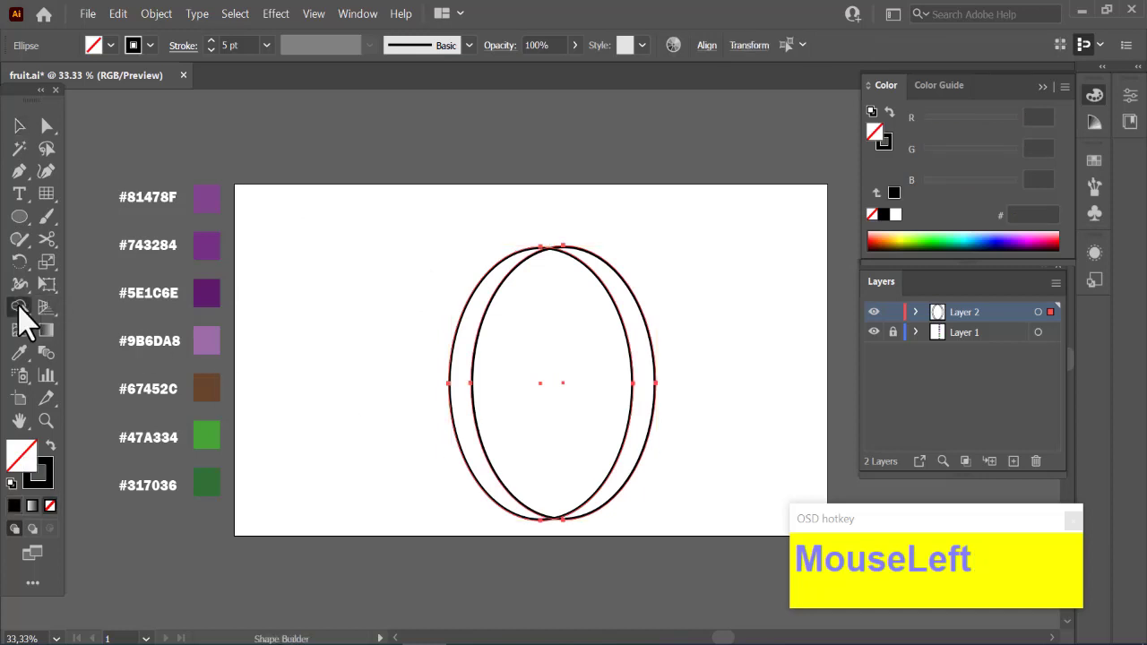
{"action": "left_click", "coordinate": [623, 453], "text": "alt"}
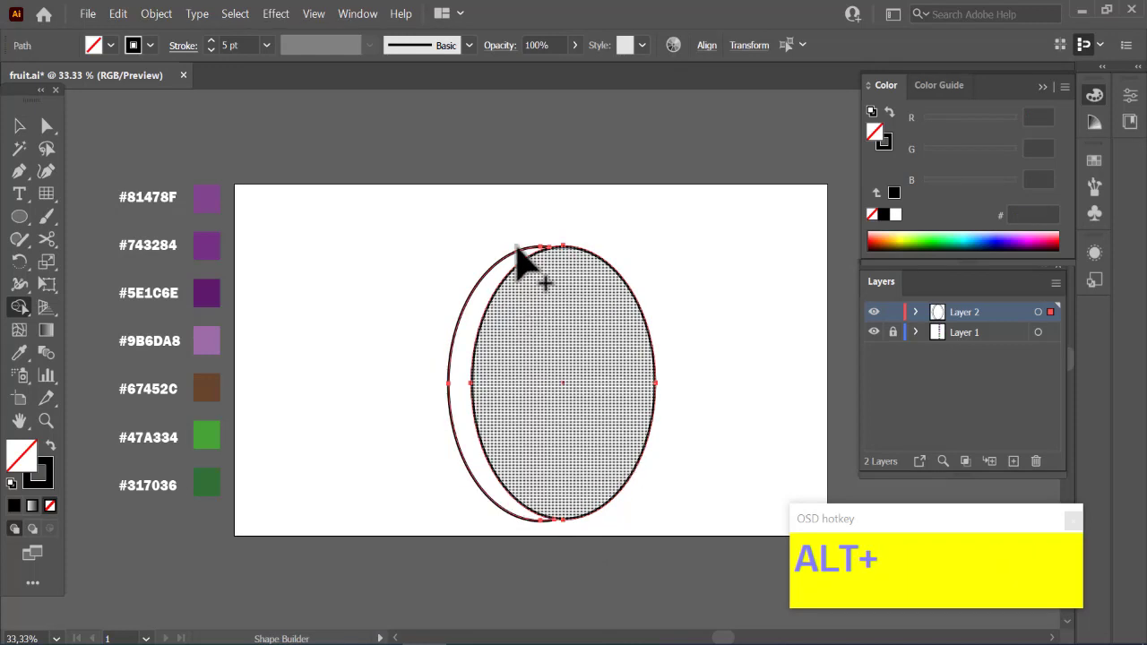
{"action": "left_click", "coordinate": [17, 125]}
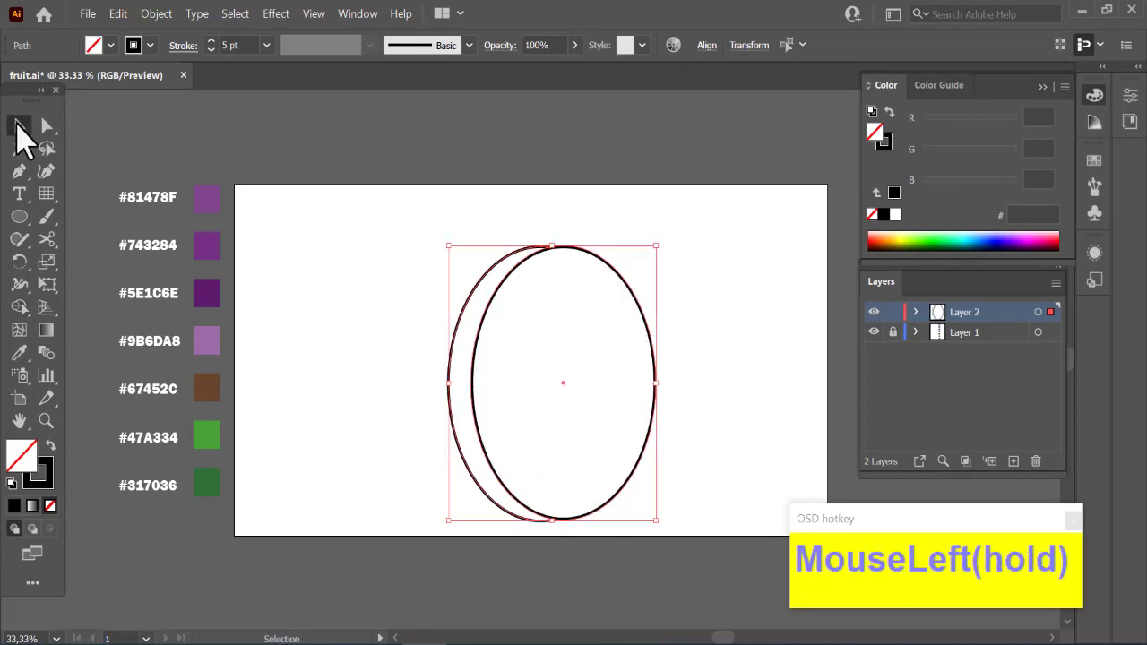
{"action": "left_click", "coordinate": [399, 256]}
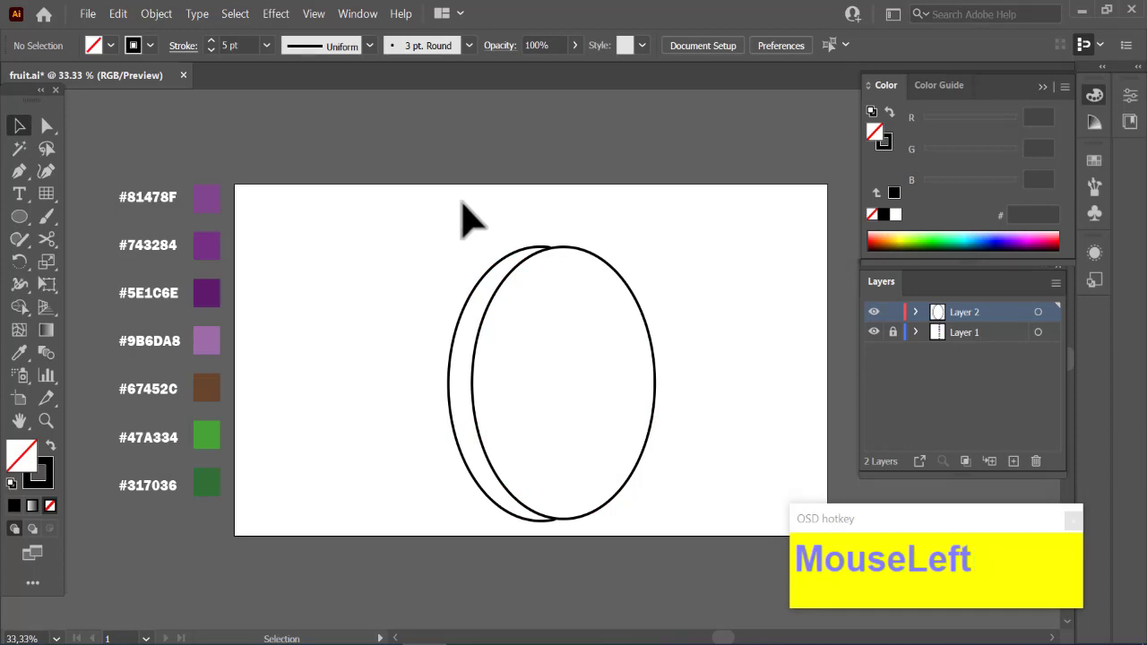
Scale the ellipse and its crescent down slightly together about their centre
{"action": "left_click_drag", "start_coordinate": [451, 268], "coordinate": [650, 511]}
{"action": "left_click", "coordinate": [717, 436]}
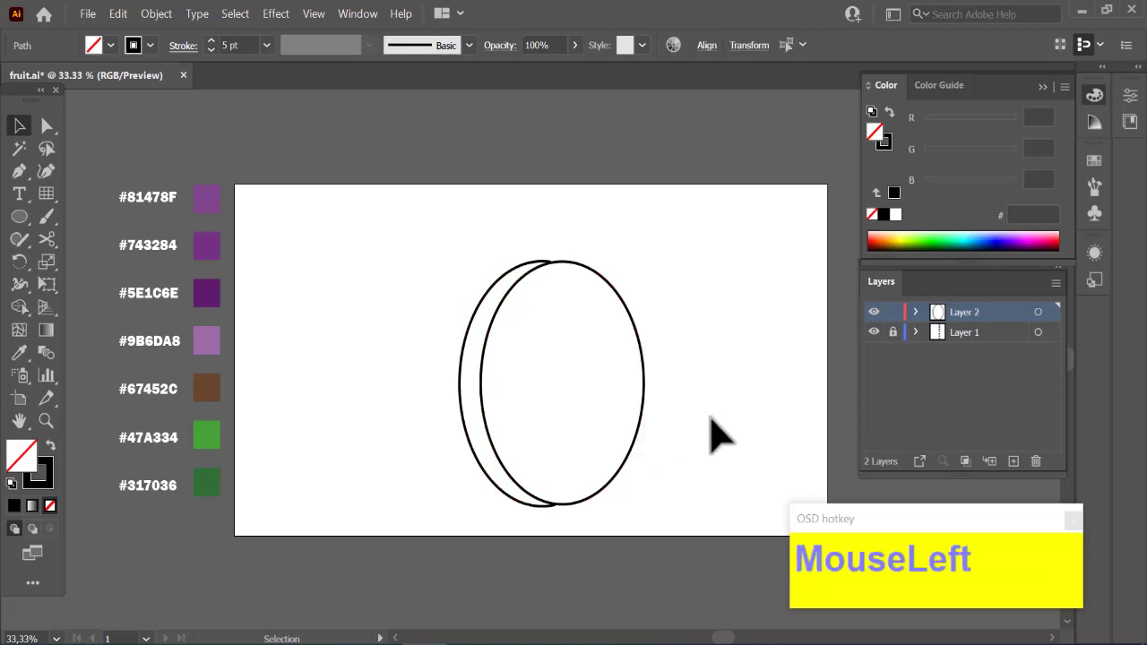
Draw a curved stem with the Pen tool, rising from the top of the fruit and widening toward its slanted upper end
{"action": "left_click", "coordinate": [20, 172]}
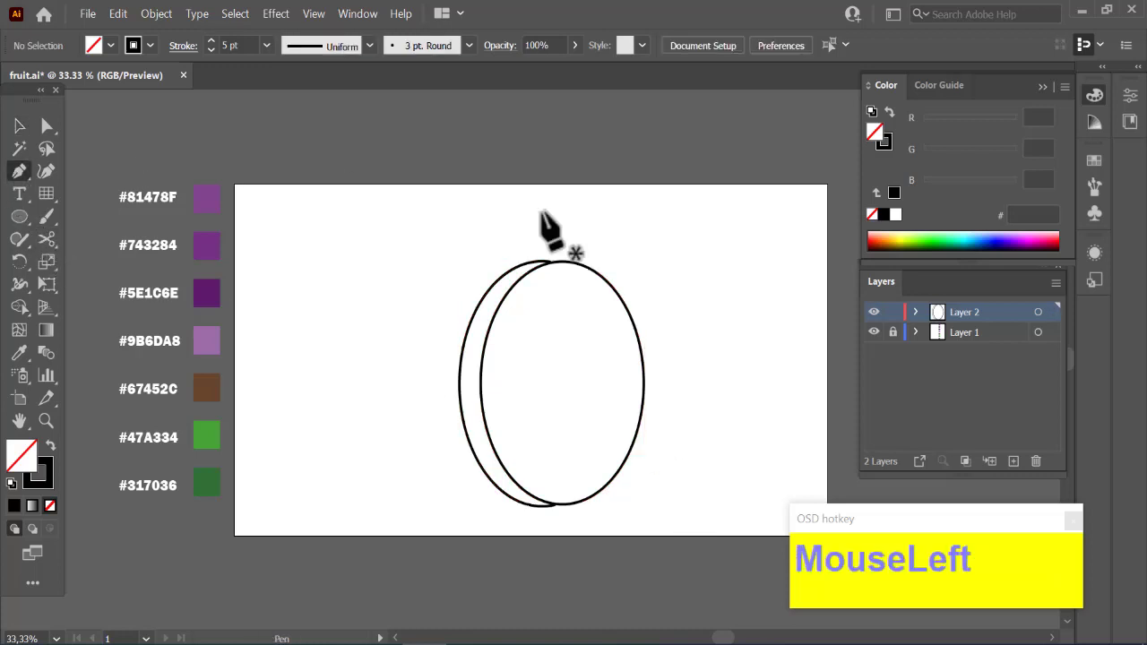
{"action": "left_click_drag", "start_coordinate": [548, 262], "coordinate": [573, 185]}
{"action": "key", "text": "ctrl+z"}
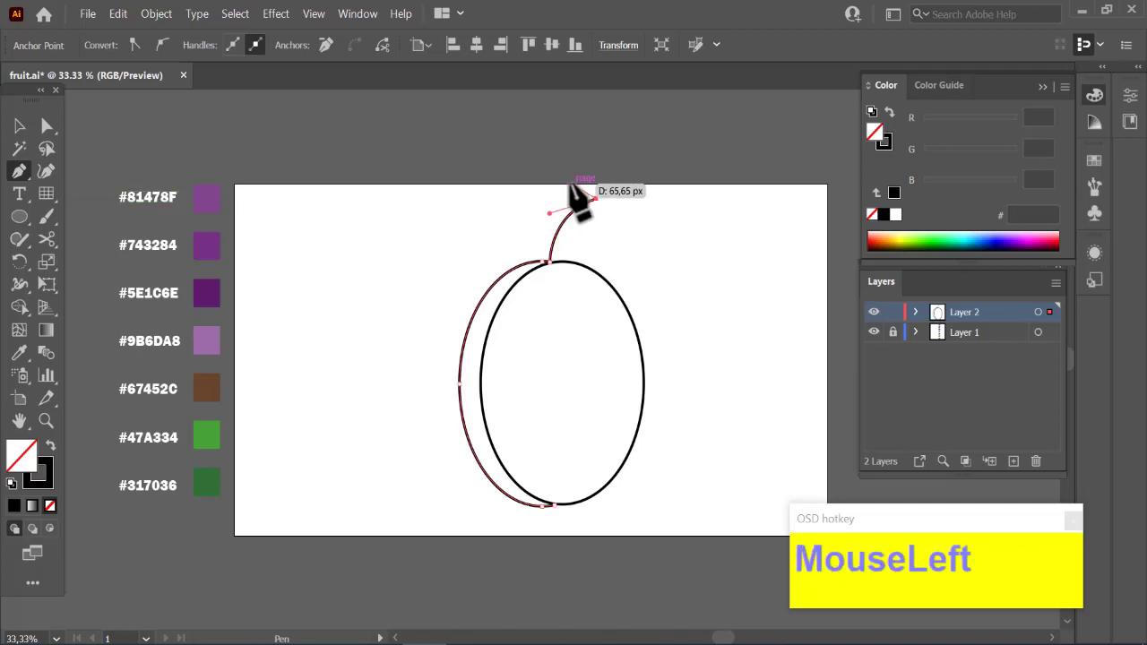
{"action": "left_click", "coordinate": [569, 184]}
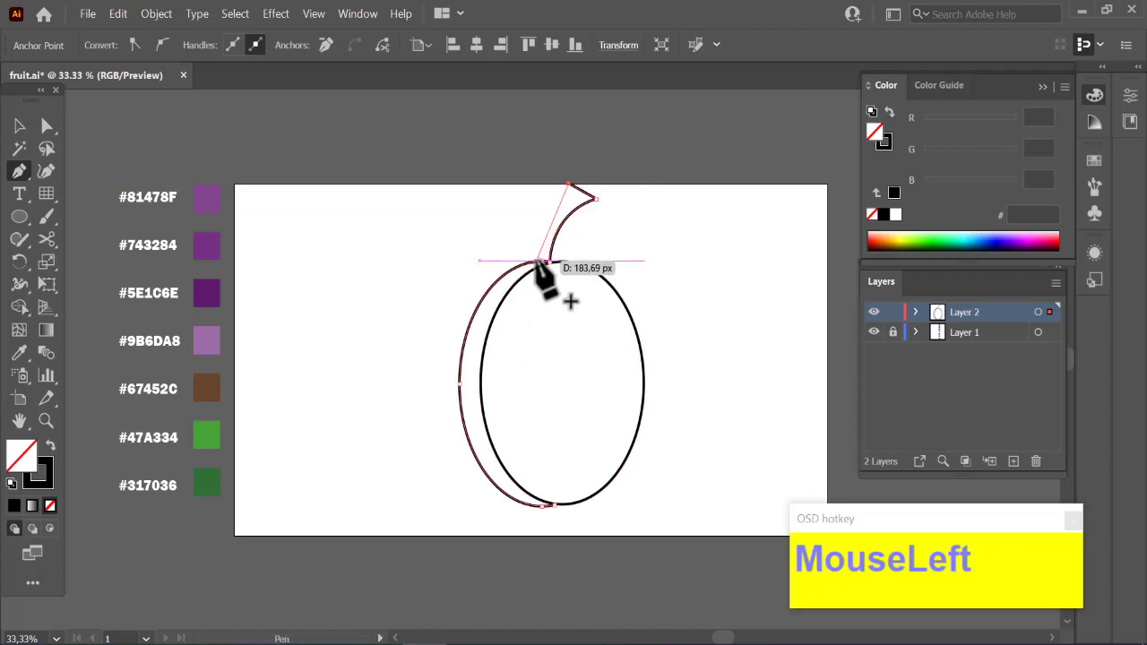
{"action": "left_click_drag", "start_coordinate": [538, 262], "coordinate": [536, 307]}
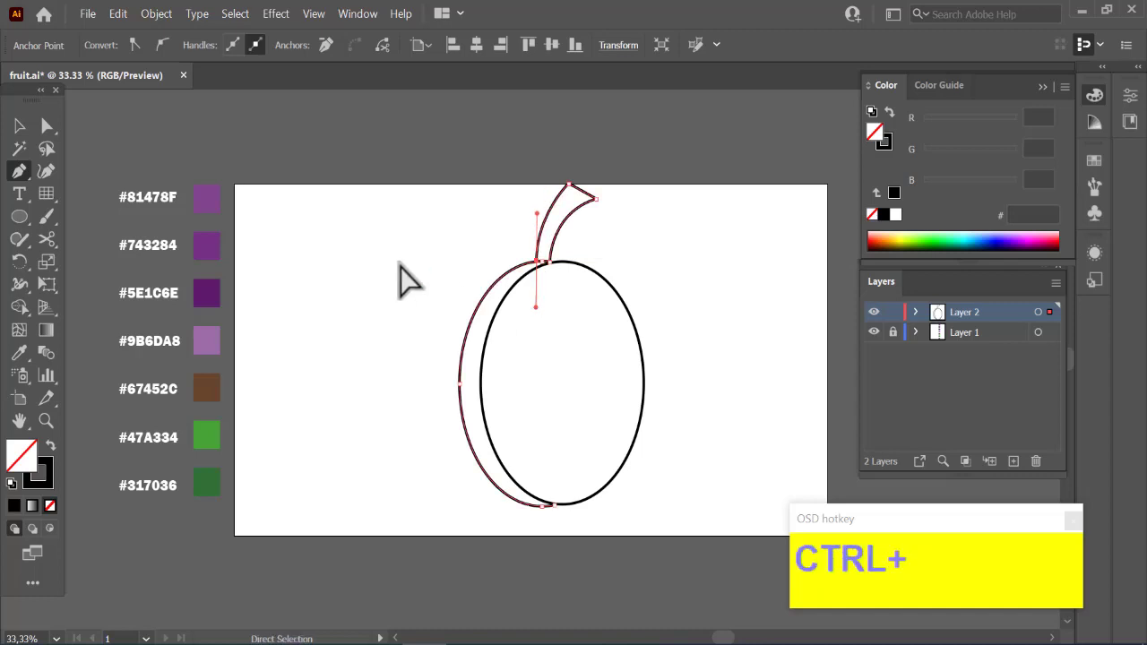
{"action": "left_click", "coordinate": [399, 264], "text": "ctrl"}
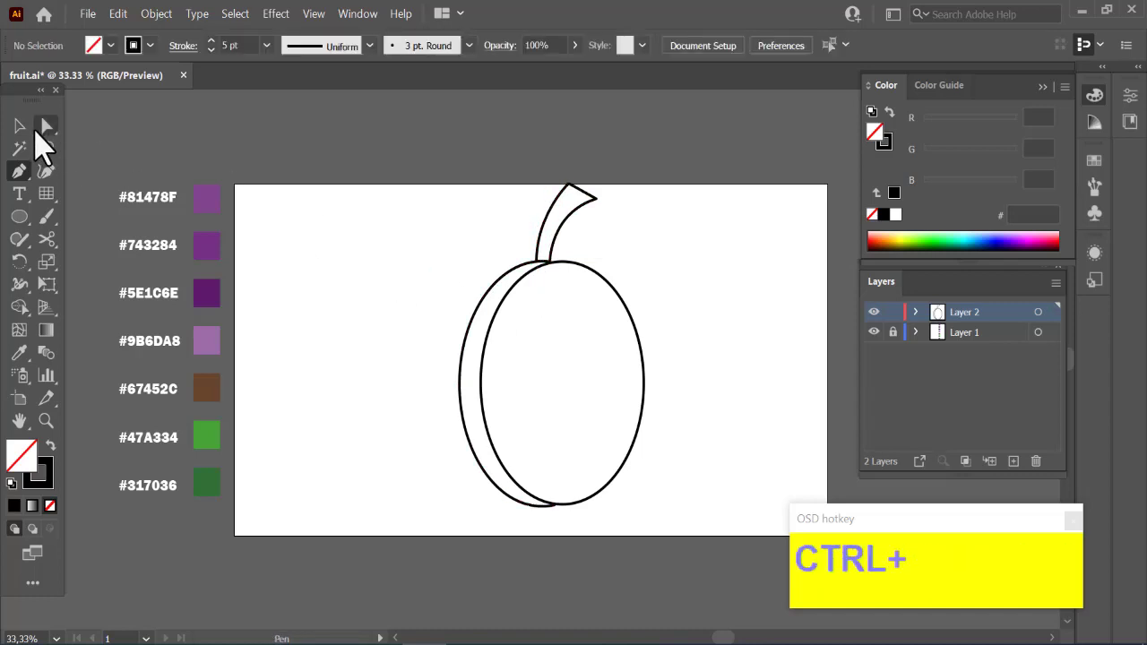
Round the two corners at the stem's upper end
{"action": "left_click", "coordinate": [25, 126]}
{"action": "left_click", "coordinate": [44, 127]}
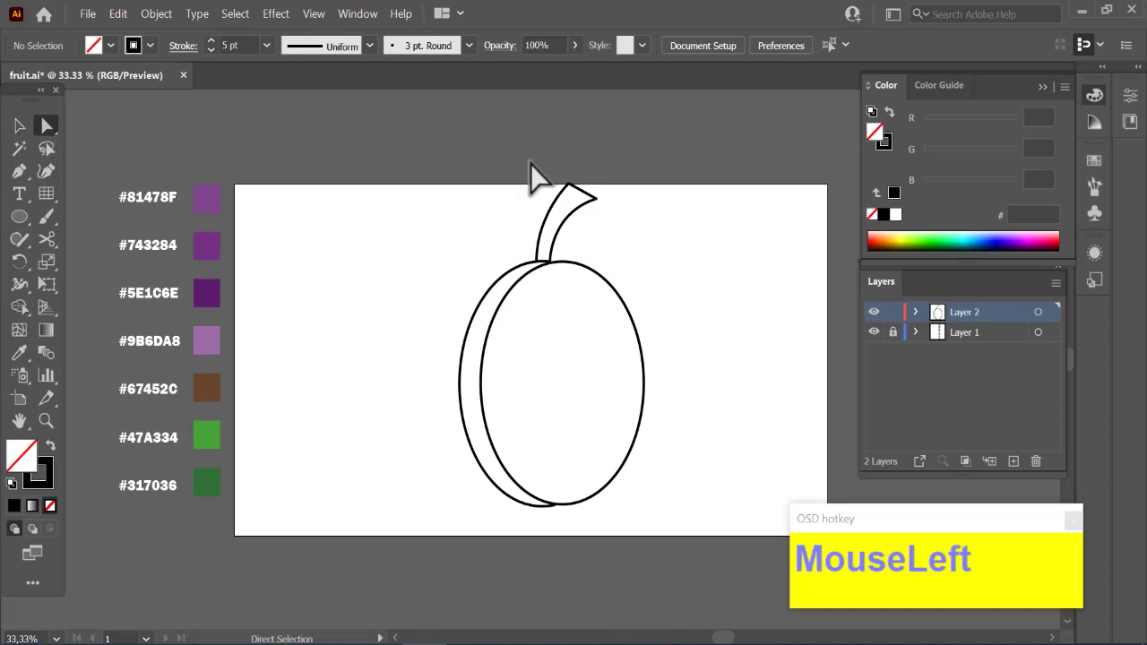
{"action": "left_click_drag", "start_coordinate": [533, 166], "coordinate": [580, 206]}
{"action": "left_click", "coordinate": [683, 255], "text": "ctrl"}
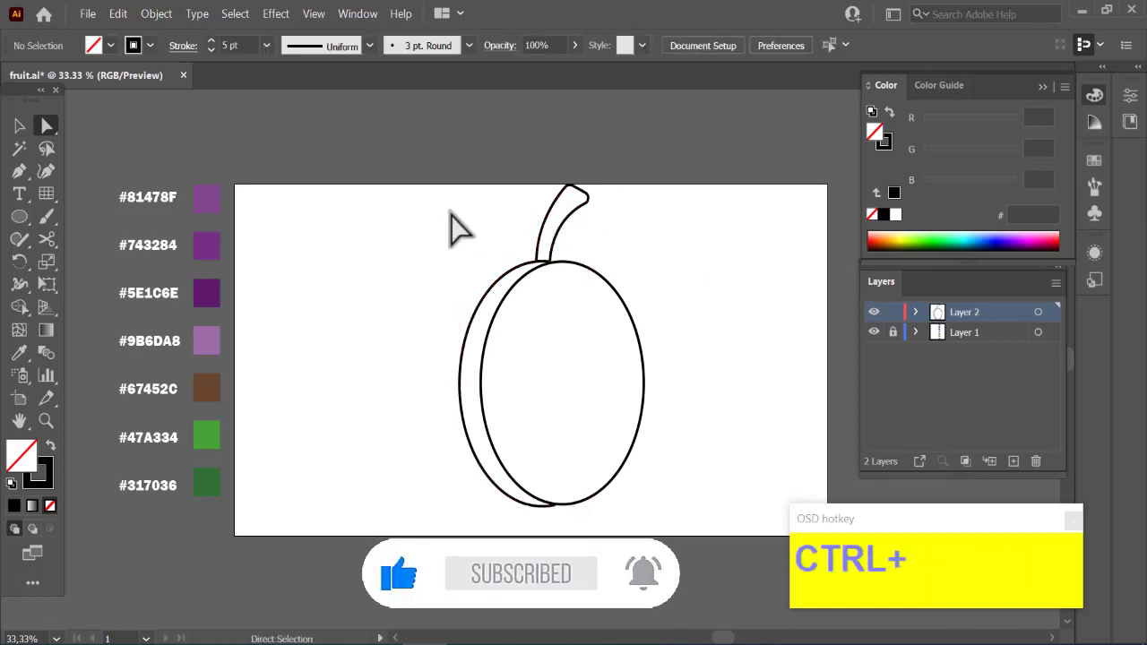
Scale the whole fruit with its stem down proportionally from the centre to about 397 × 651 px
{"action": "left_click", "coordinate": [19, 125]}
{"action": "left_click_drag", "start_coordinate": [628, 328], "coordinate": [724, 492]}
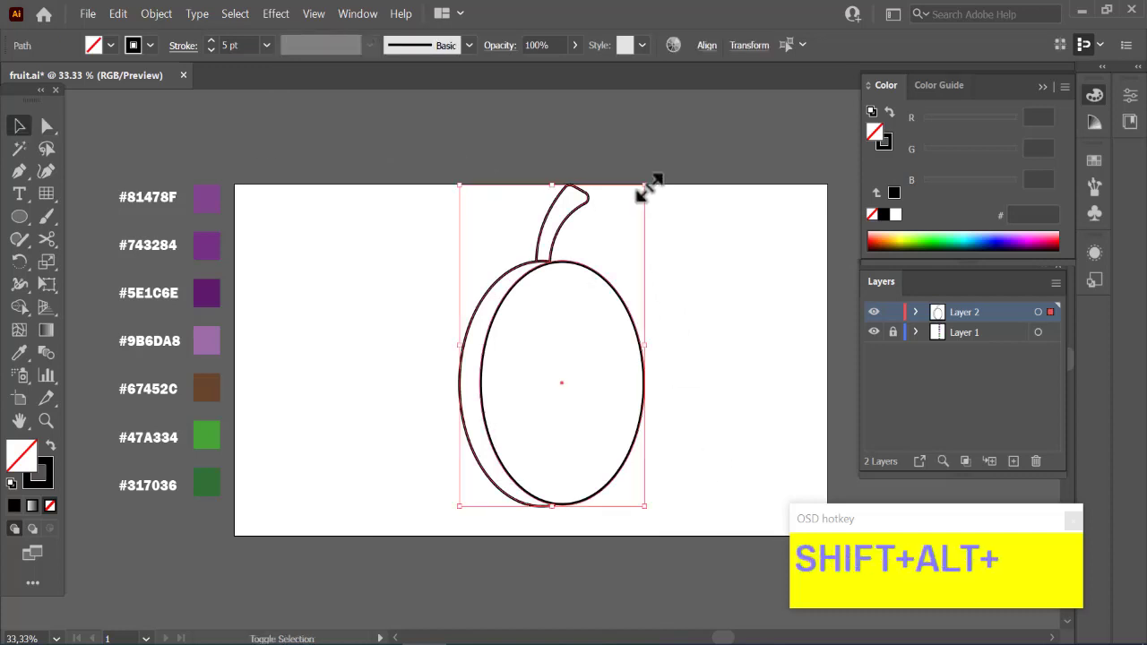
{"action": "left_click_drag", "start_coordinate": [645, 187], "coordinate": [644, 204]}
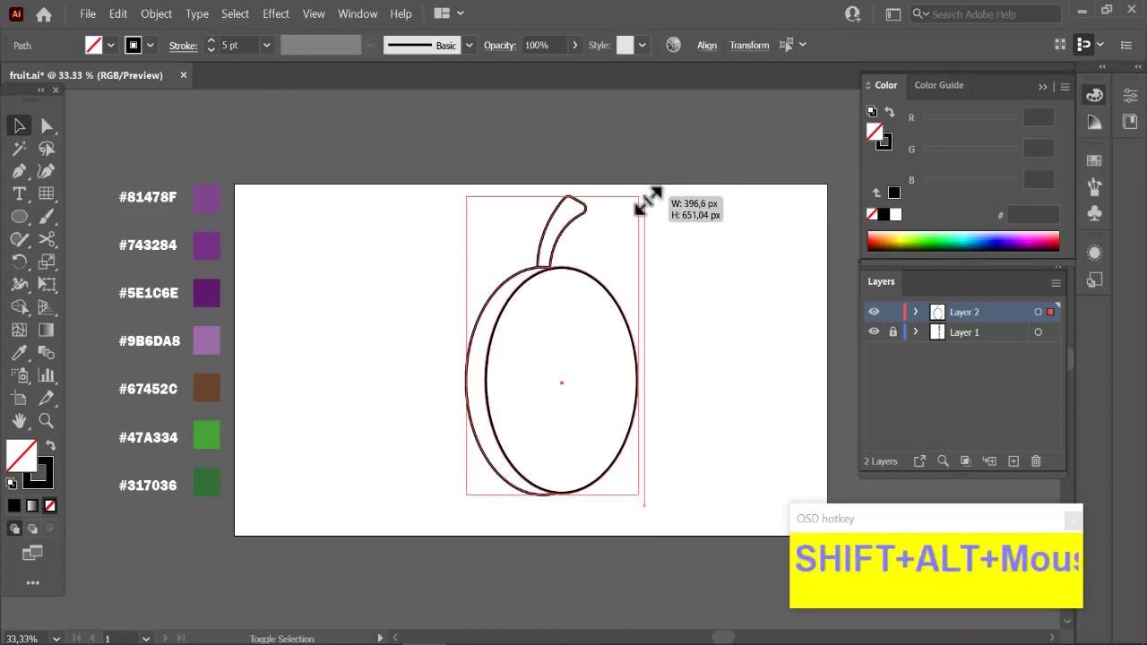
{"action": "left_click", "coordinate": [712, 346]}
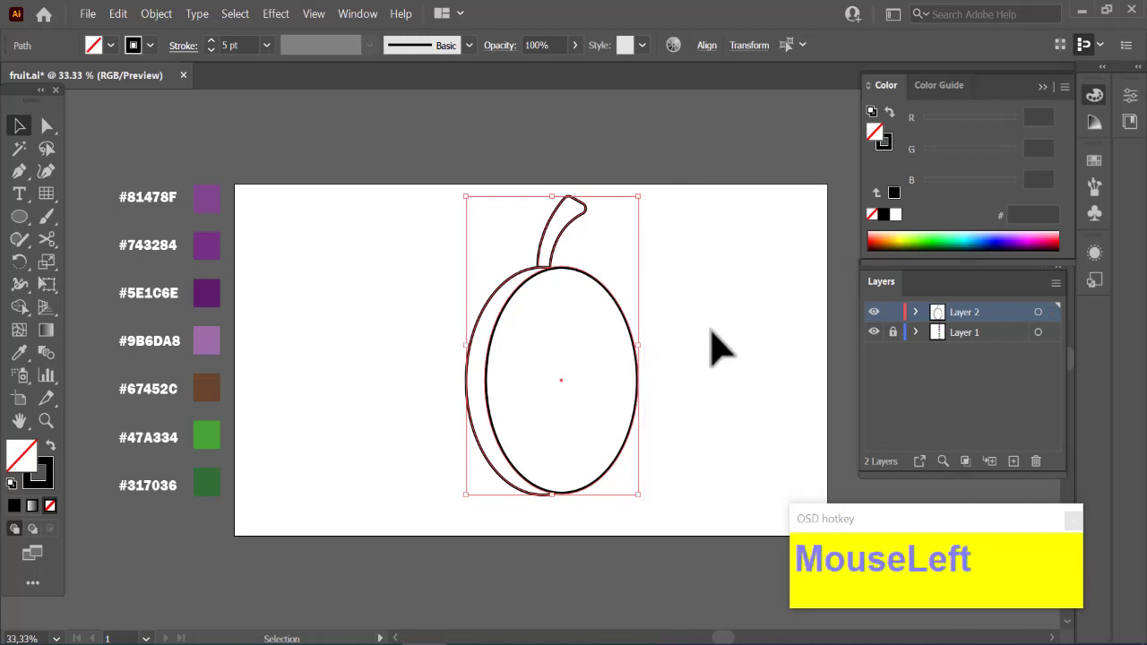
Draw a square of about 212 × 212 px in the empty area to the left of the fruit
{"action": "right_click", "coordinate": [26, 215]}
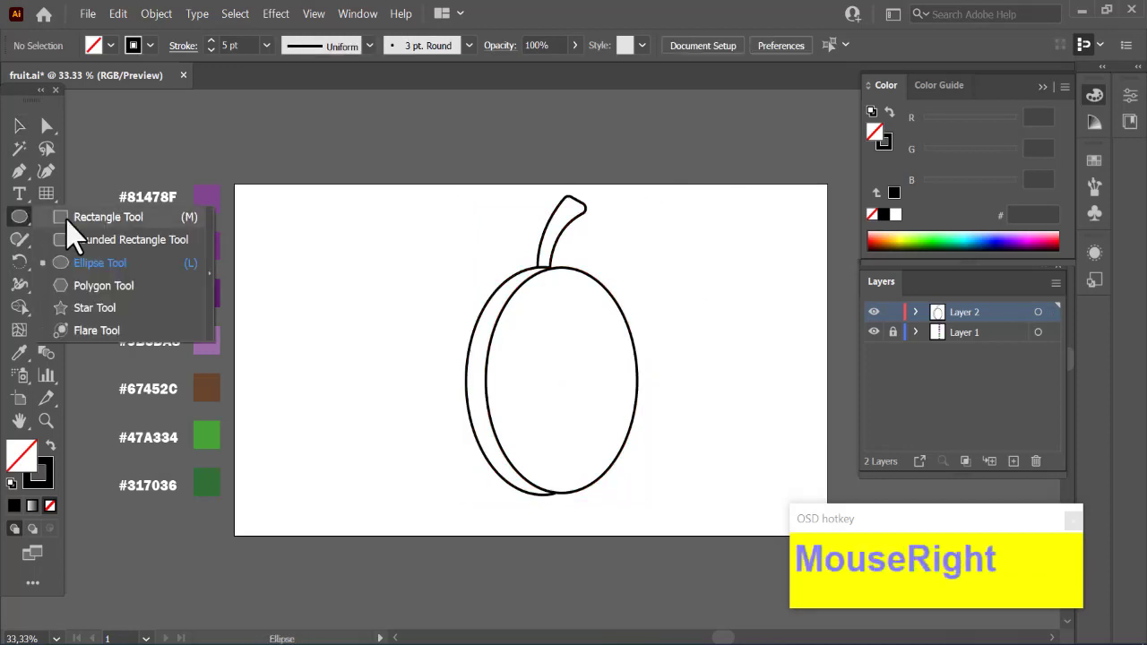
{"action": "left_click", "coordinate": [79, 220]}
{"action": "left_click_drag", "start_coordinate": [296, 225], "coordinate": [388, 321]}
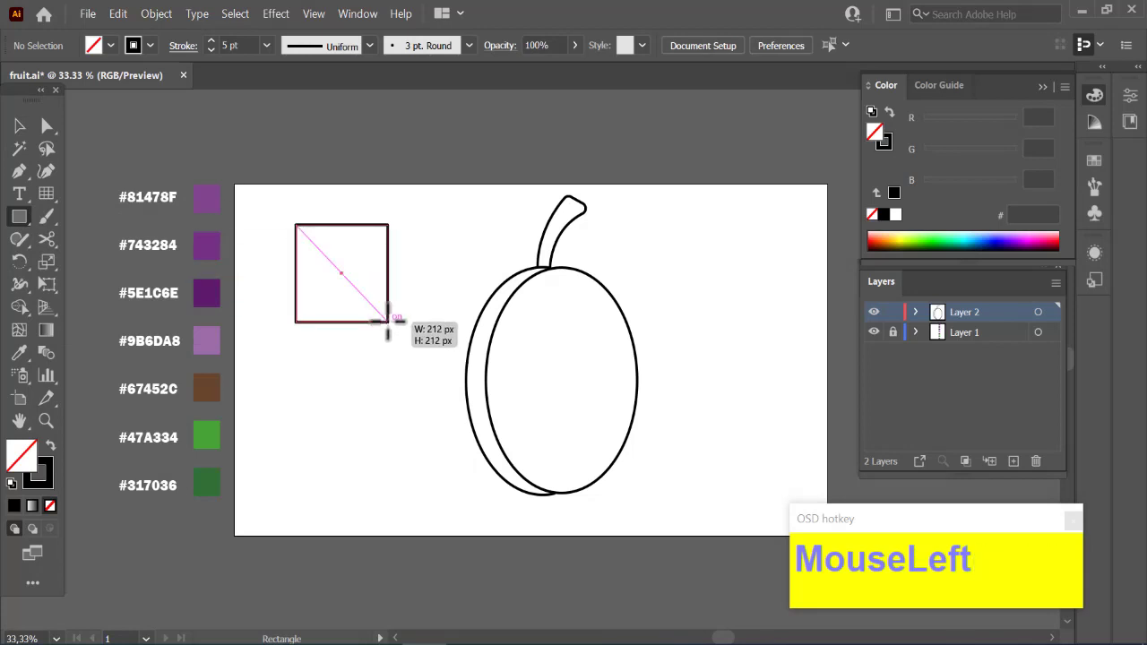
Round the square's upper-left and lower-right corners fully, to about 212 px, to form a leaf shape
{"action": "left_click", "coordinate": [45, 133]}
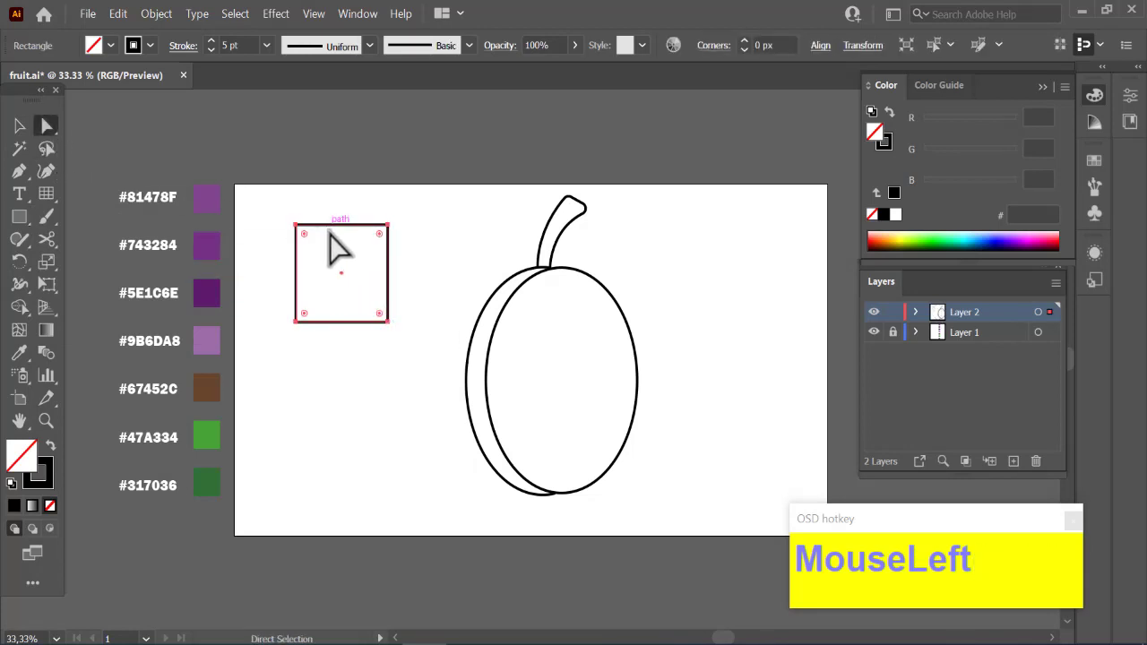
{"action": "left_click", "coordinate": [297, 226]}
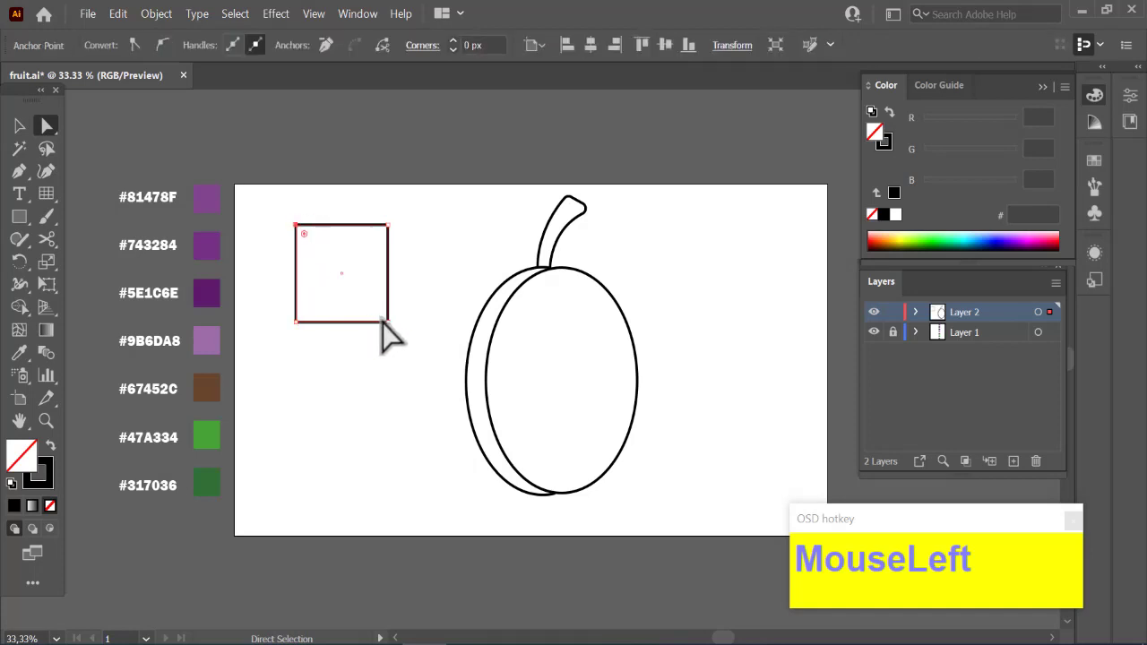
{"action": "left_click", "coordinate": [388, 322], "text": "shift"}
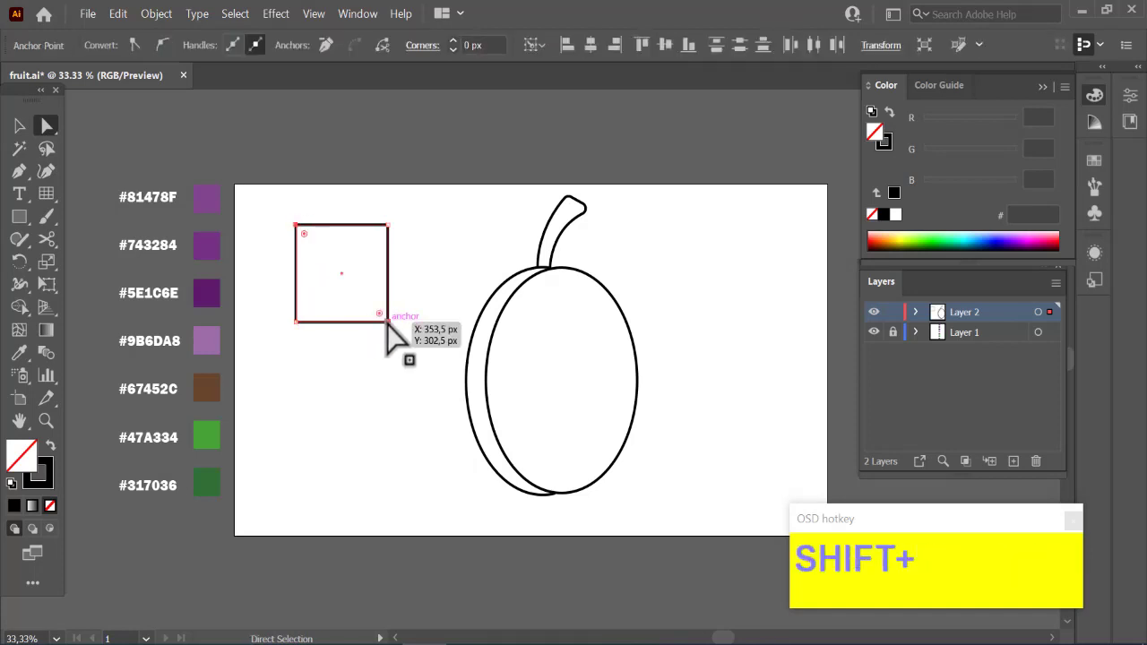
{"action": "left_click_drag", "start_coordinate": [385, 321], "coordinate": [248, 210]}
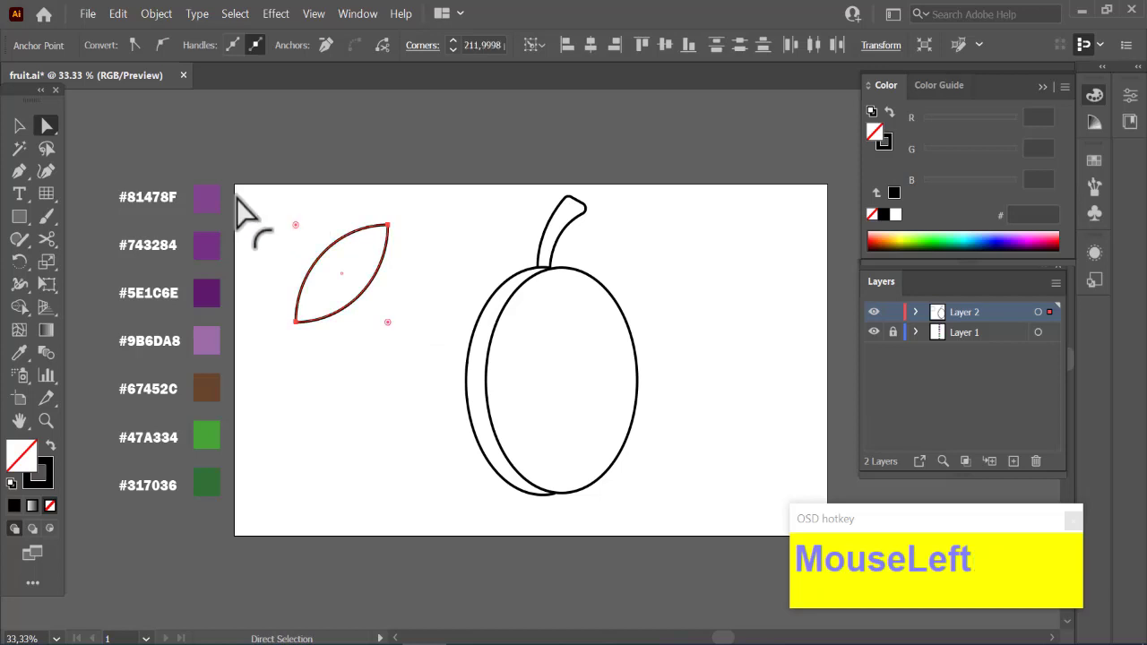
Draw a straight diagonal line with the Pen tool from beyond the leaf's upper tip down into the leaf, as its stalk and midrib
{"action": "left_click", "coordinate": [443, 141], "text": "ctrl"}
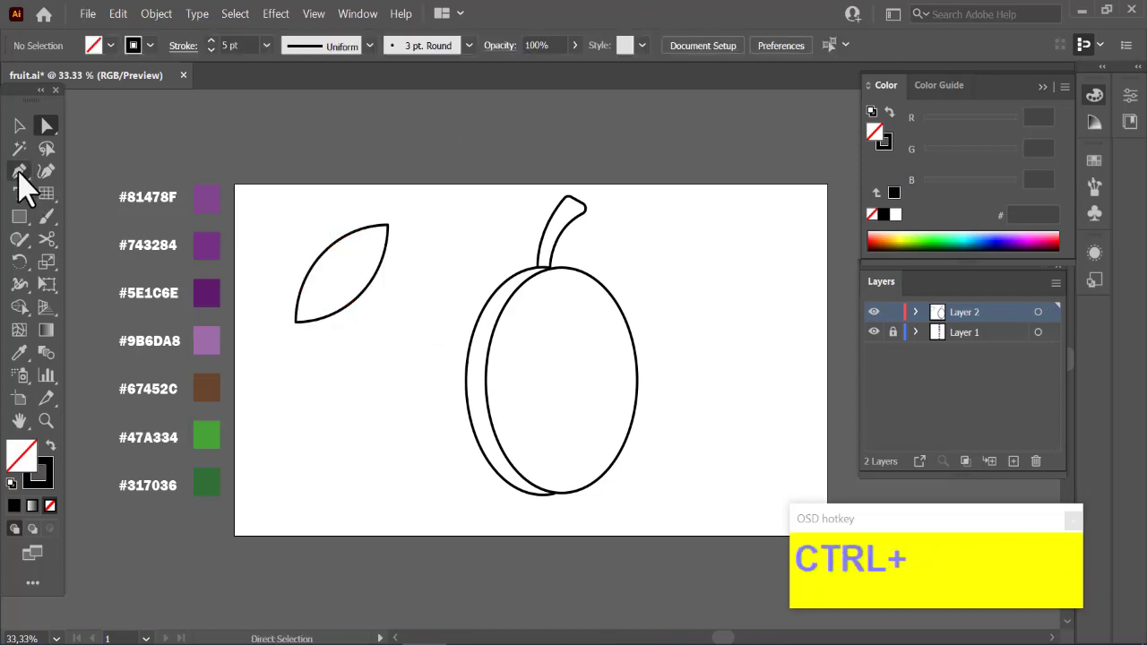
{"action": "left_click", "coordinate": [19, 172]}
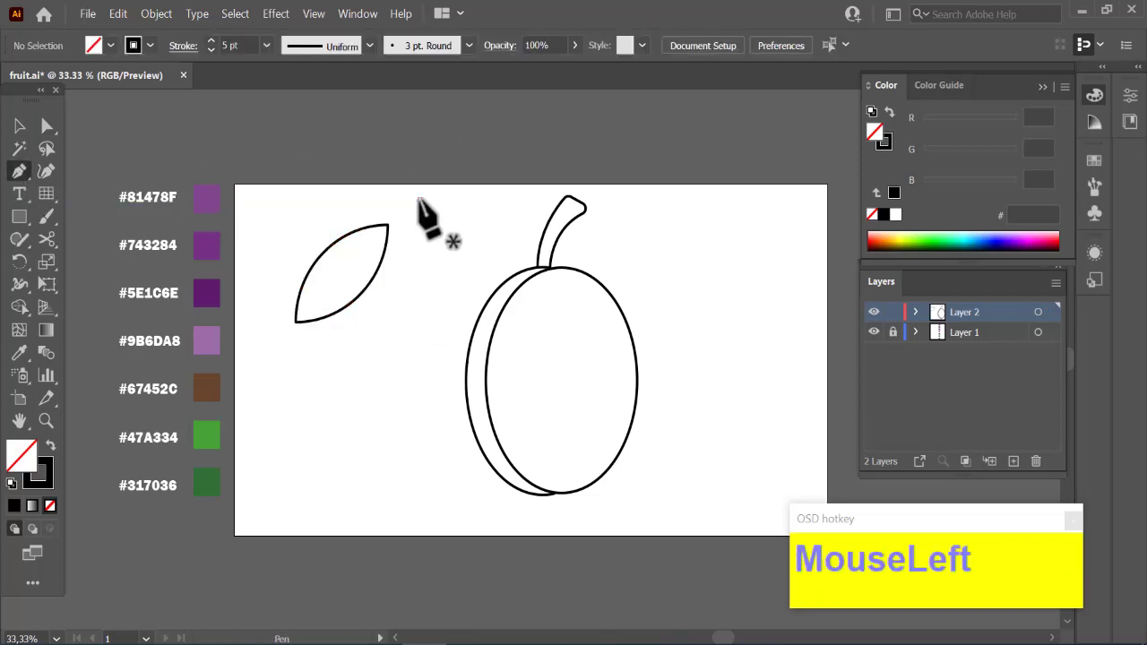
{"action": "left_click", "coordinate": [418, 198]}
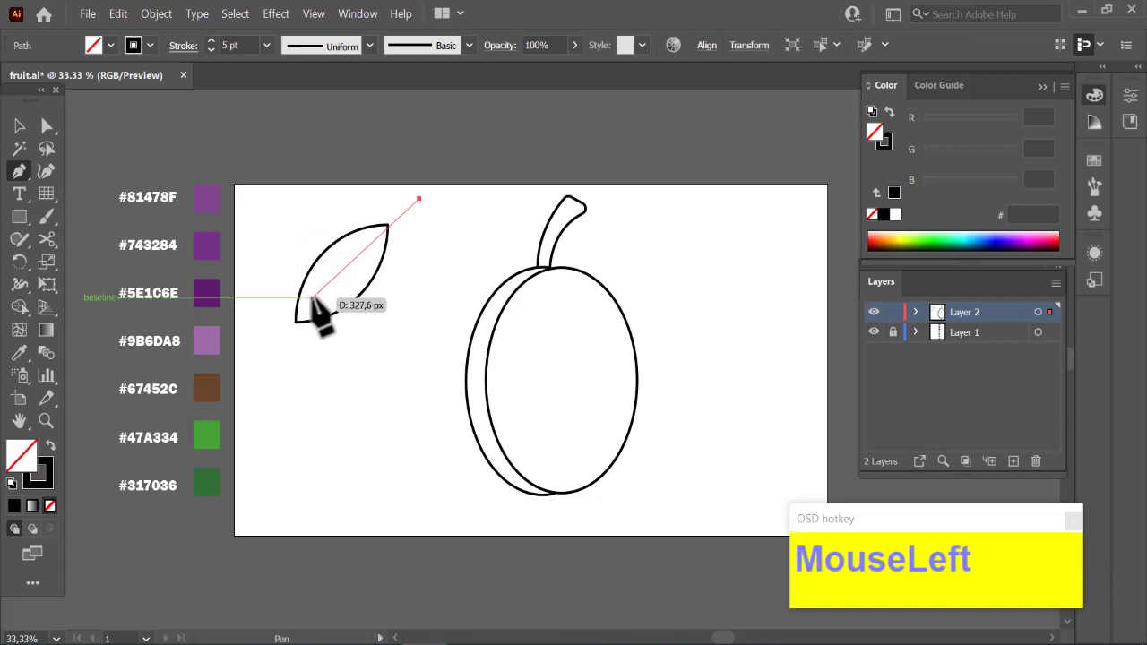
{"action": "key", "text": "ctrl+z"}
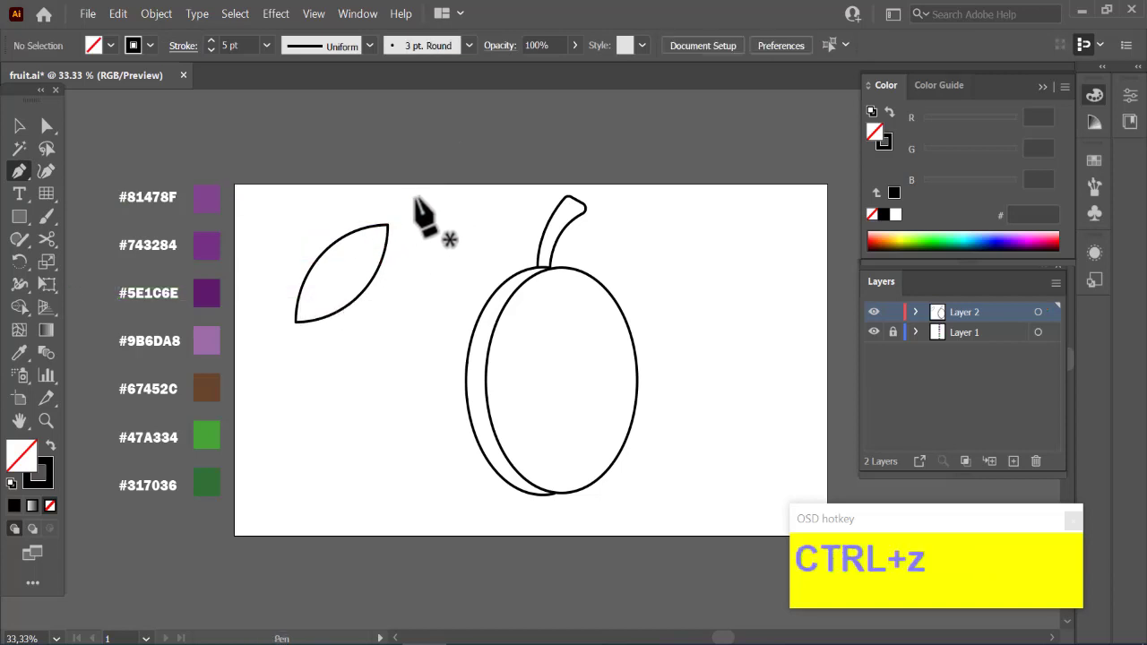
{"action": "left_click", "coordinate": [420, 191]}
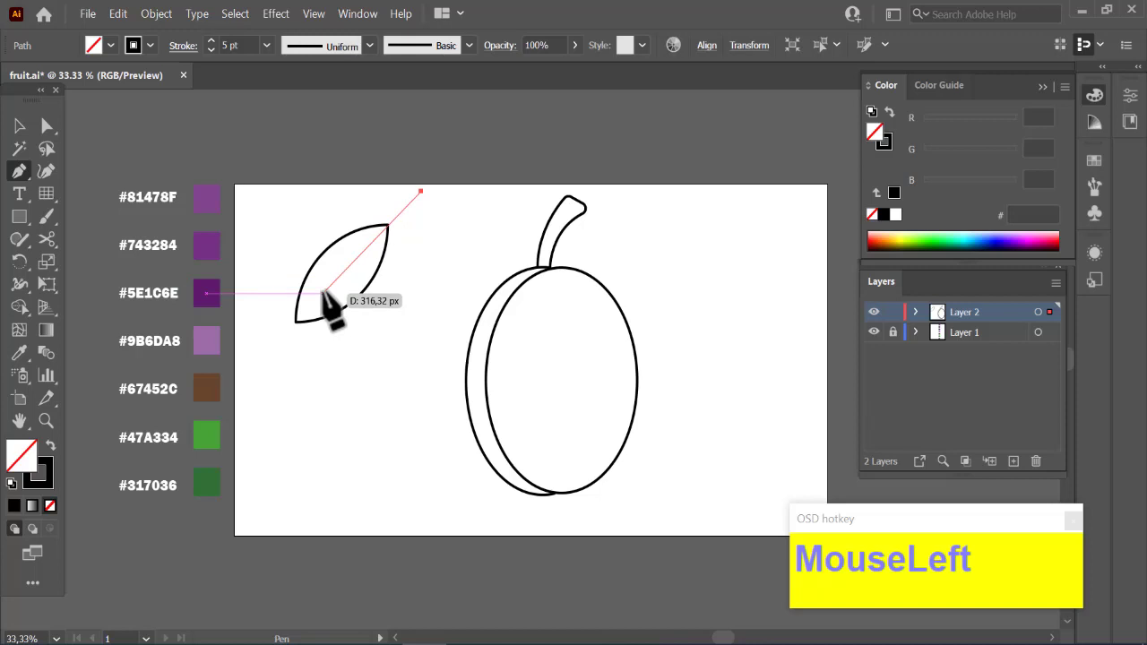
{"action": "left_click", "coordinate": [323, 288]}
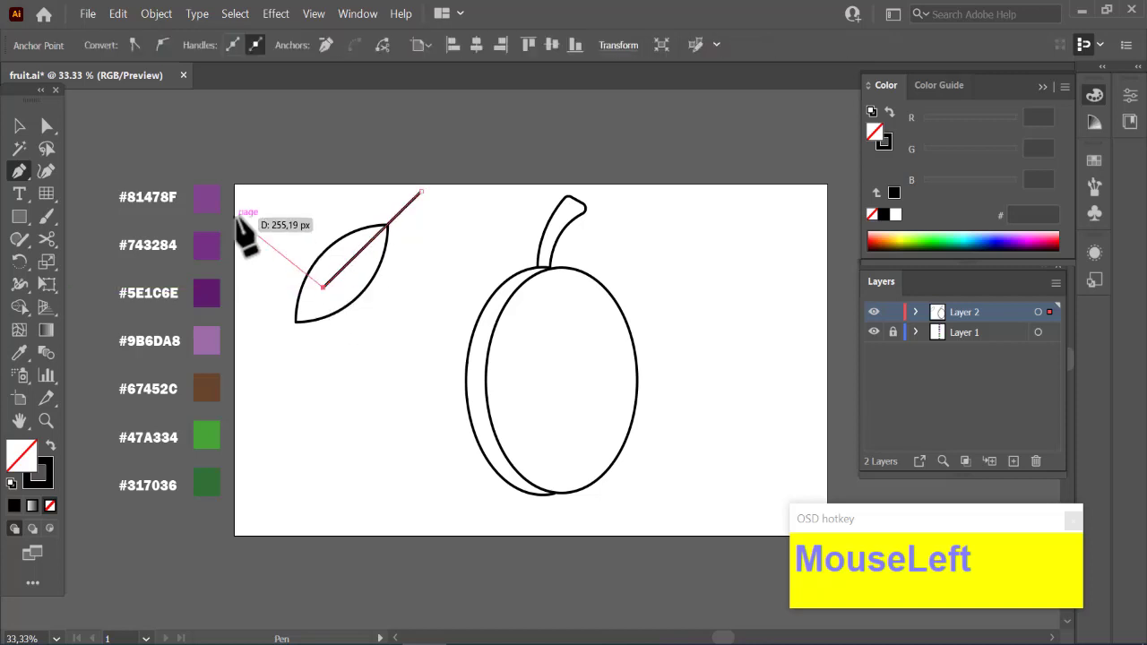
{"action": "left_click", "coordinate": [20, 127]}
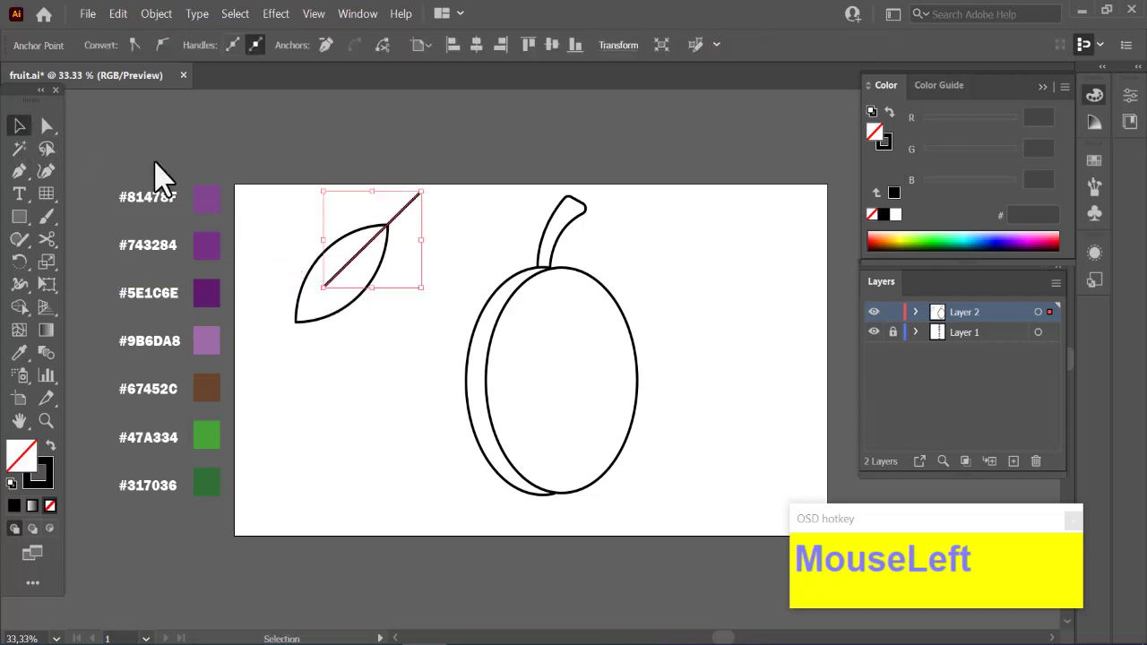
{"action": "left_click", "coordinate": [222, 135]}
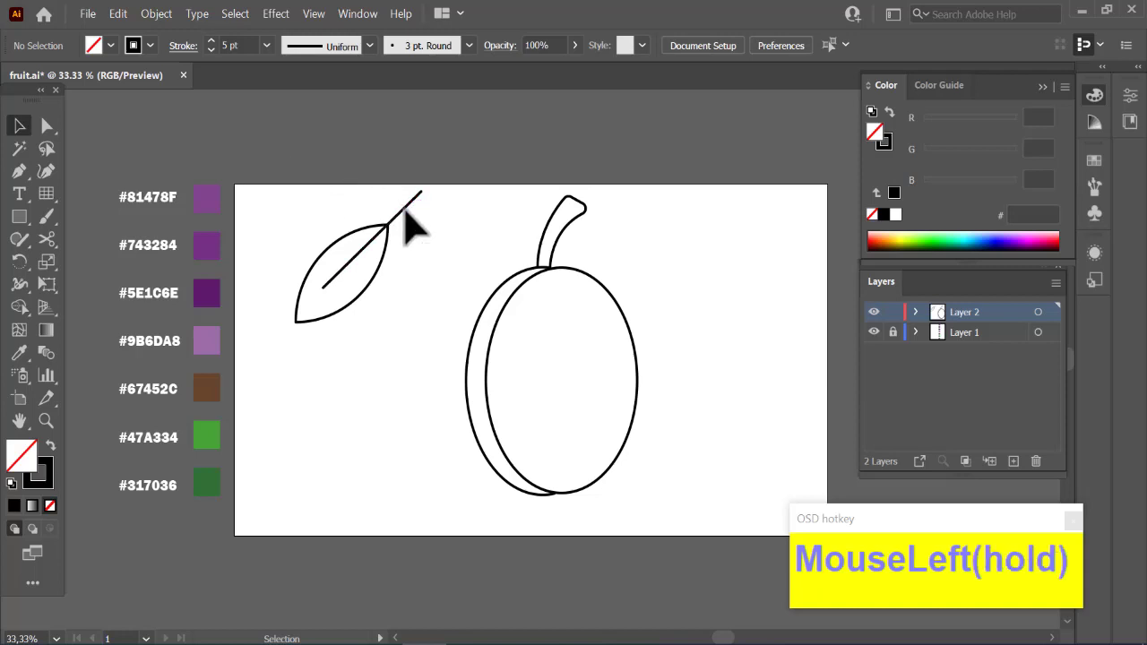
Give the midrib line the triangular tapered width profile and a 10 pt stroke
{"action": "left_click", "coordinate": [405, 210]}
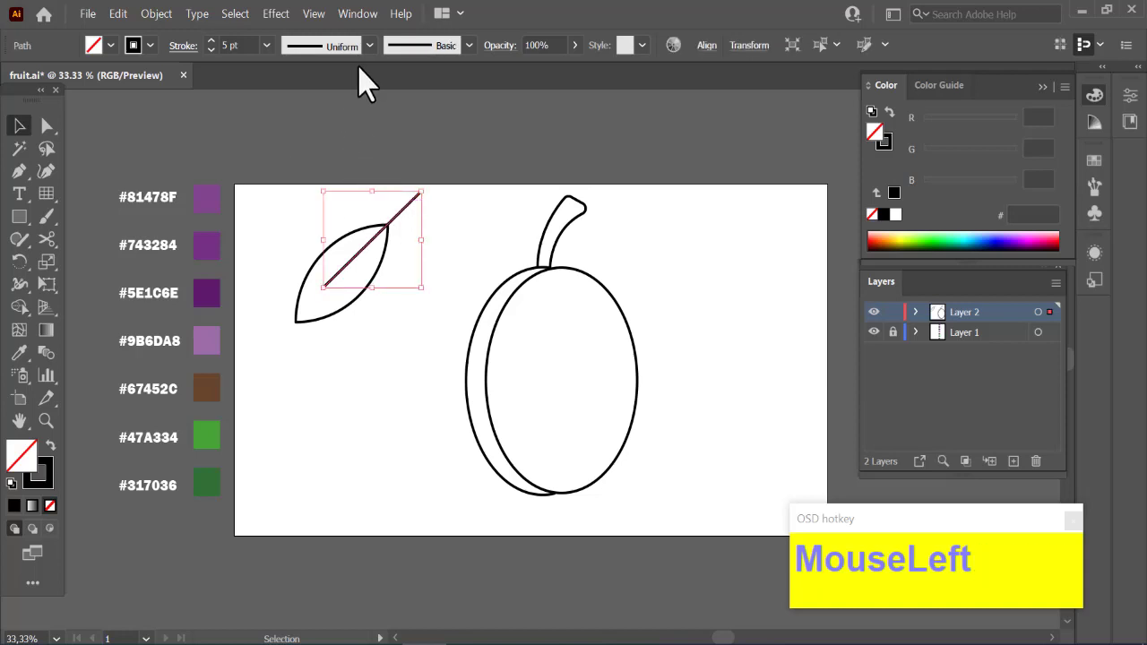
{"action": "left_click_drag", "start_coordinate": [369, 45], "coordinate": [324, 179]}
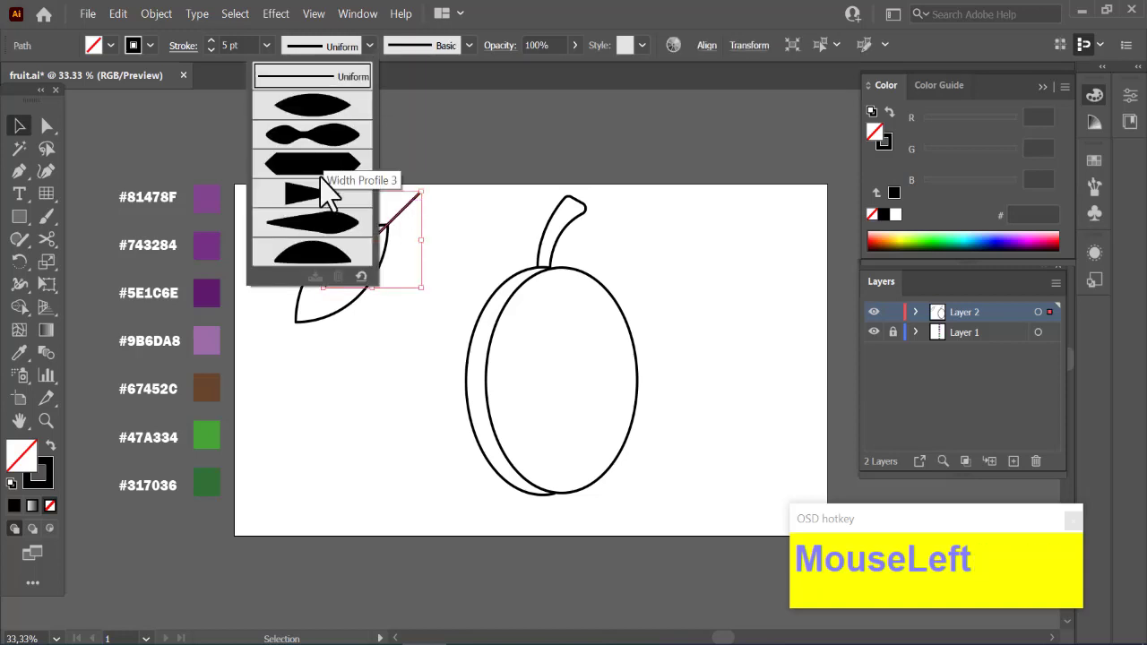
{"action": "left_click", "coordinate": [312, 193]}
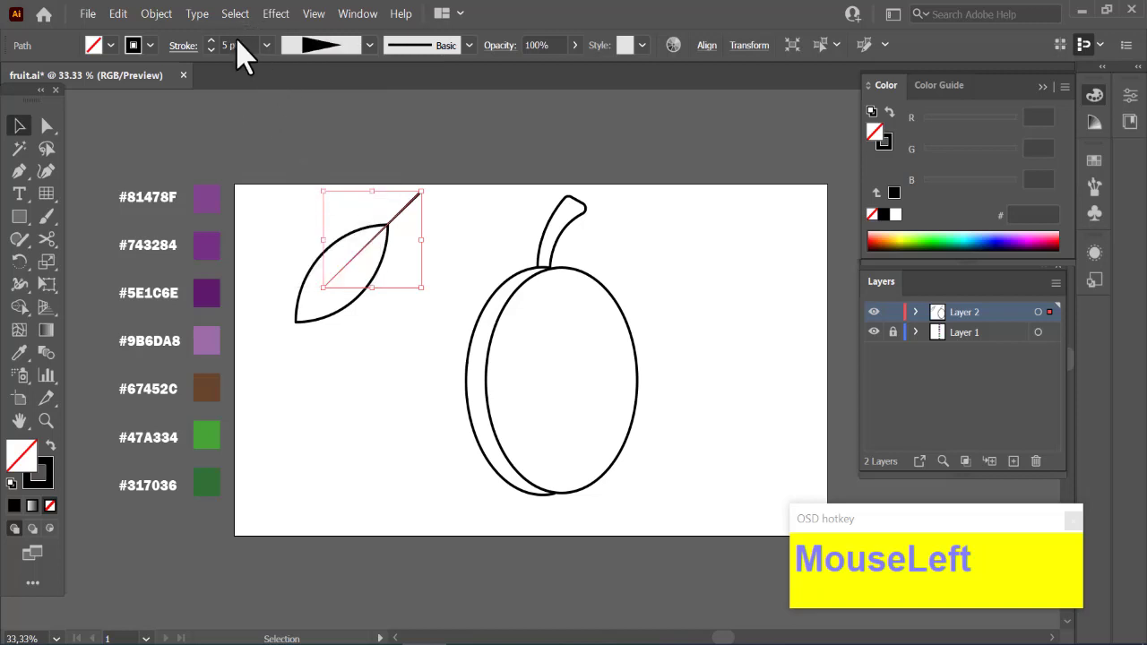
{"action": "left_click", "coordinate": [212, 43]}
{"action": "left_click", "coordinate": [211, 42]}
{"action": "left_click", "coordinate": [211, 42]}
{"action": "left_click", "coordinate": [464, 109]}
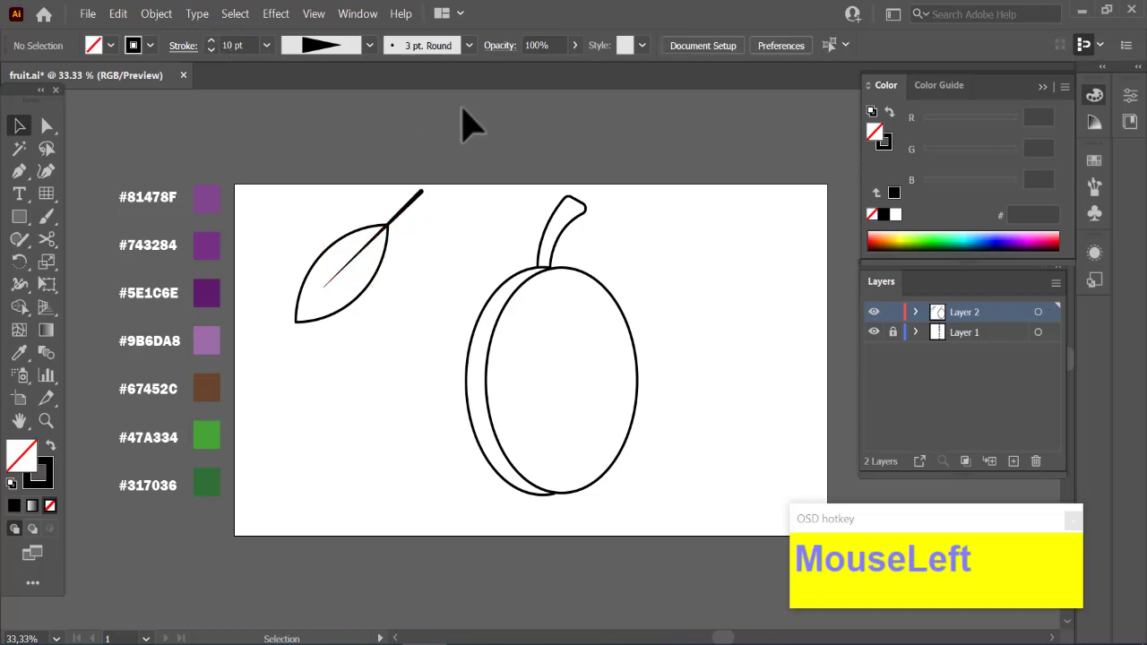
Draw the first short straight side vein from the middle of the midrib into the leaf's lower-right half
{"action": "left_click", "coordinate": [18, 172]}
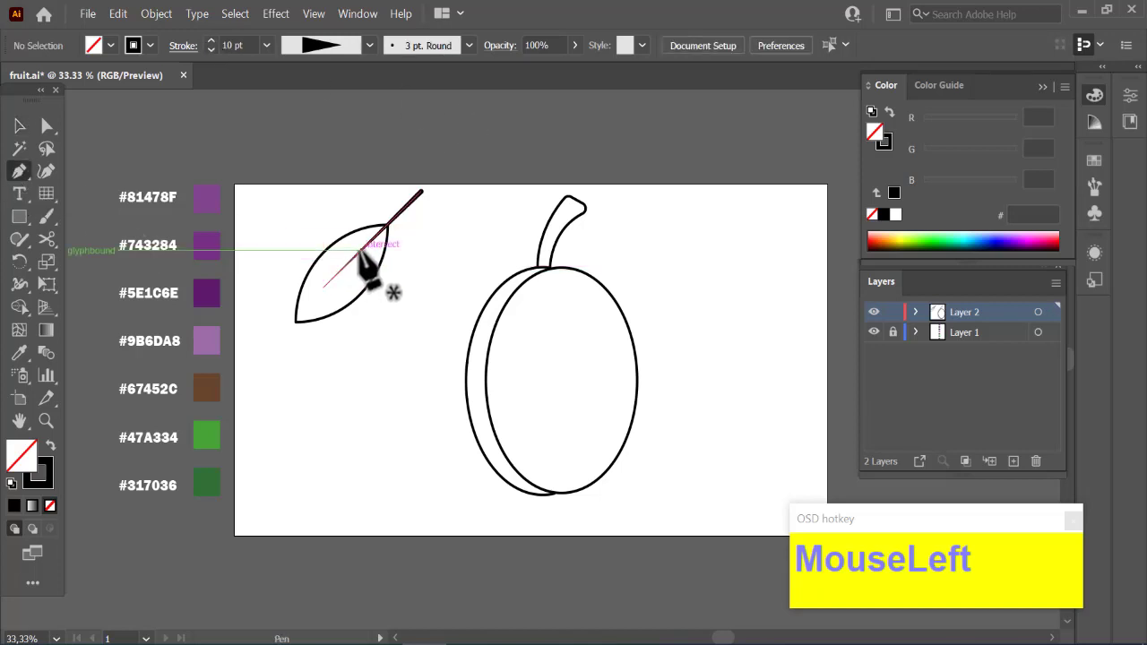
{"action": "left_click_drag", "start_coordinate": [362, 250], "coordinate": [319, 281]}
{"action": "left_click", "coordinate": [423, 279], "text": "ctrl"}
{"action": "key", "text": "ctrl+z"}
{"action": "key", "text": "ctrl+plus"}
{"action": "key", "text": "ctrl+plus"}
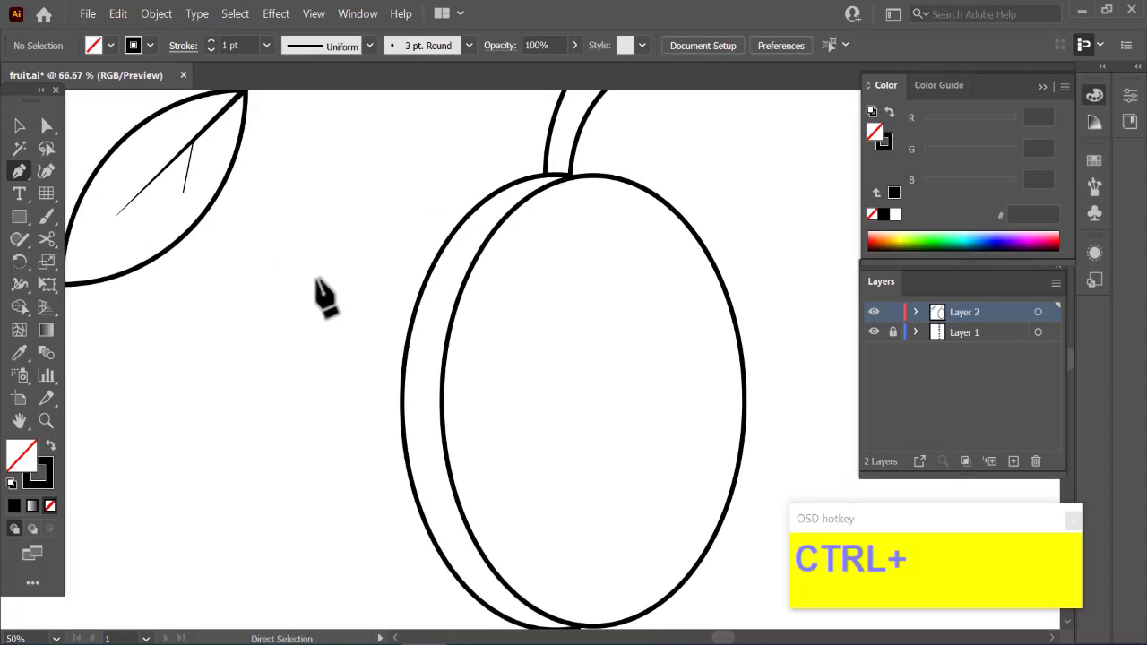
{"action": "scroll", "coordinate": [326, 300], "scroll_direction": "left", "scroll_amount": 5}
{"action": "scroll", "coordinate": [328, 299], "scroll_direction": "up", "scroll_amount": 2}
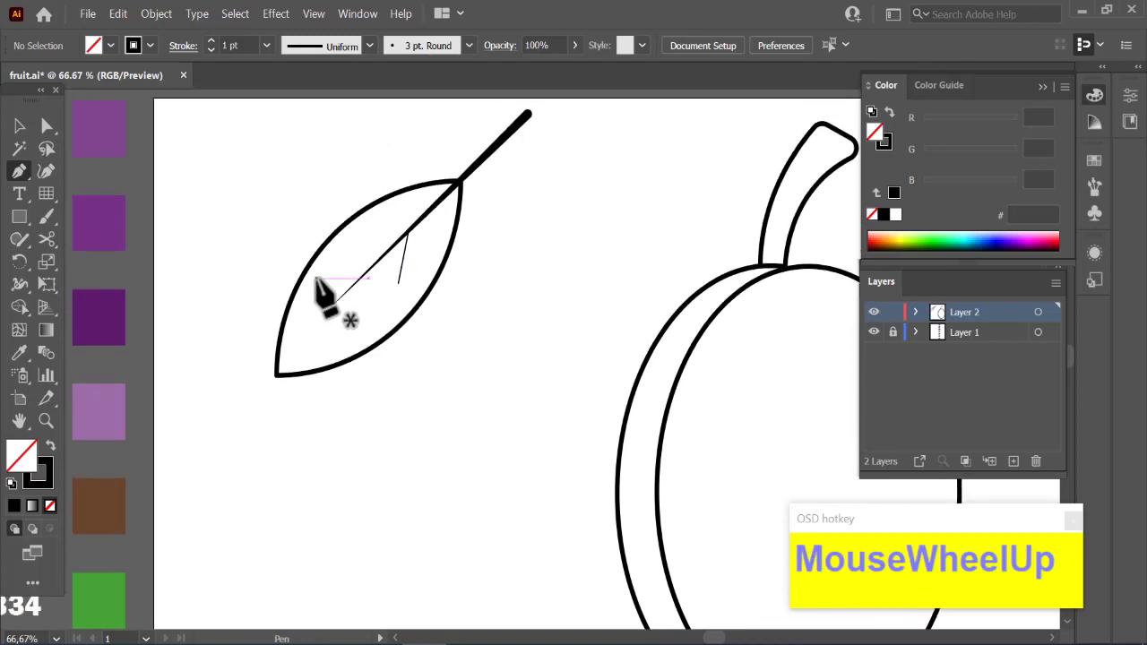
Draw two short side veins branching from the midrib into the leaf's upper-left half, one near the tip and one lower down
{"action": "left_click_drag", "start_coordinate": [439, 205], "coordinate": [398, 215]}
{"action": "key", "text": "ctrl"}
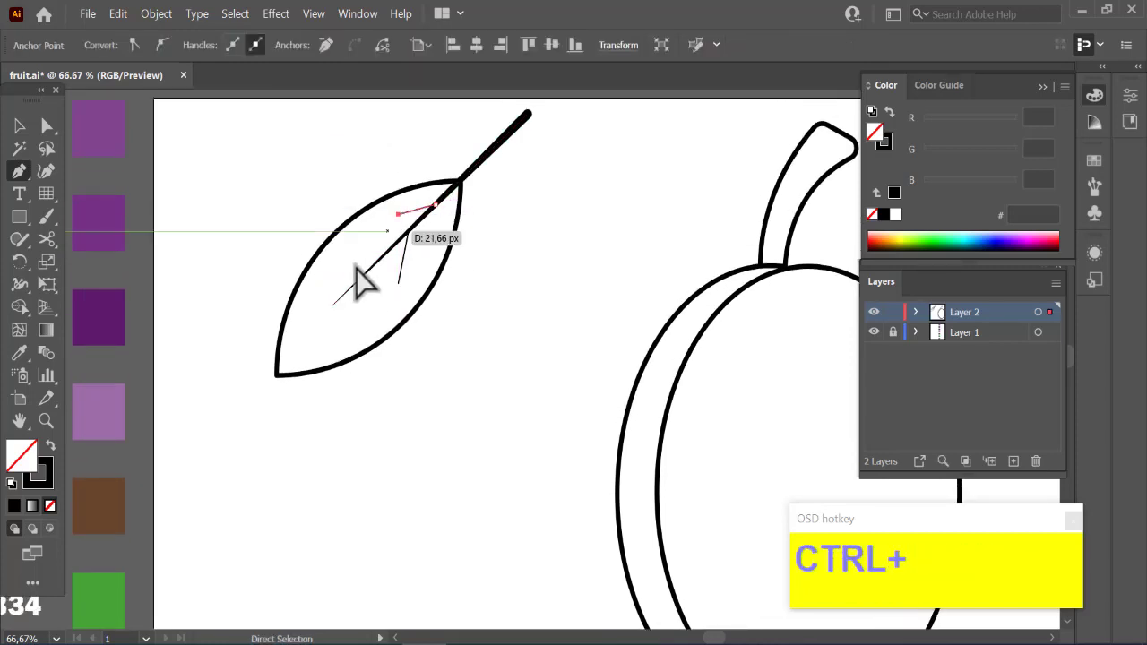
{"action": "left_click", "coordinate": [535, 346], "text": "ctrl"}
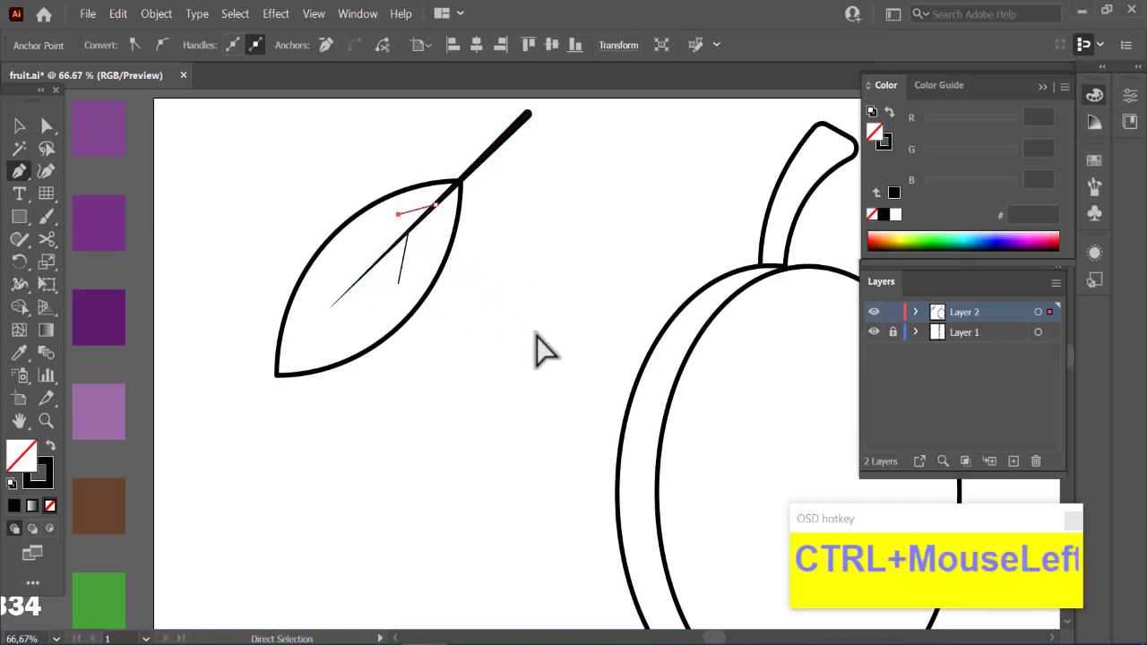
{"action": "left_click_drag", "start_coordinate": [377, 260], "coordinate": [344, 279]}
{"action": "left_click", "coordinate": [469, 349], "text": "ctrl"}
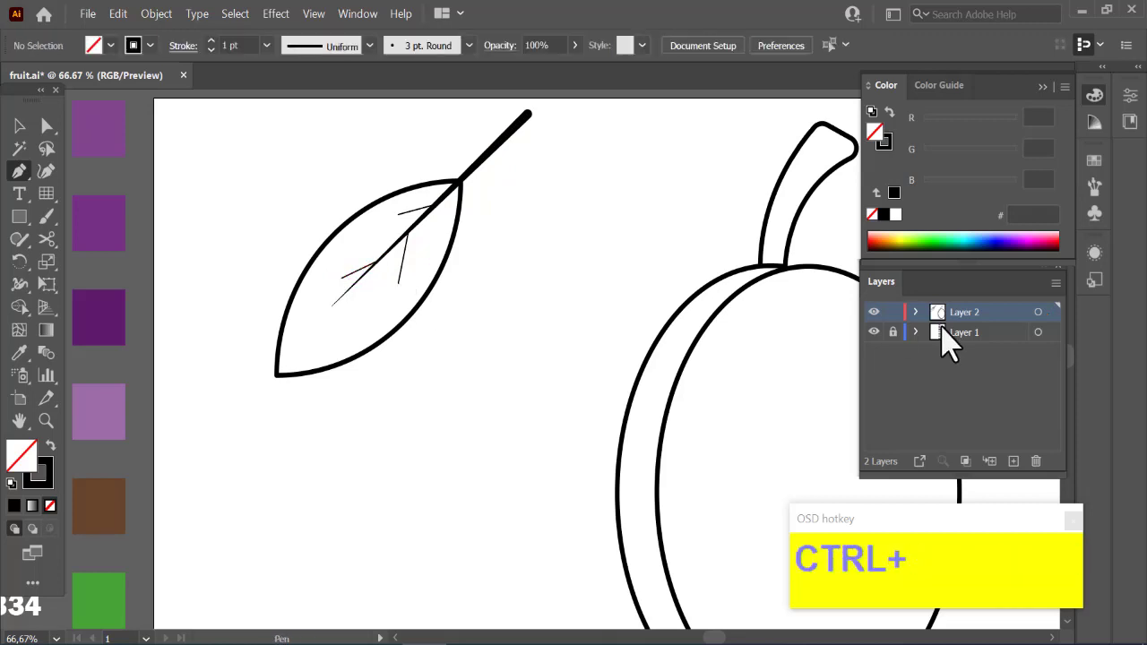
Apply the triangular tapered width profile and a 2 pt stroke to the three side veins together
{"action": "left_click", "coordinate": [917, 313]}
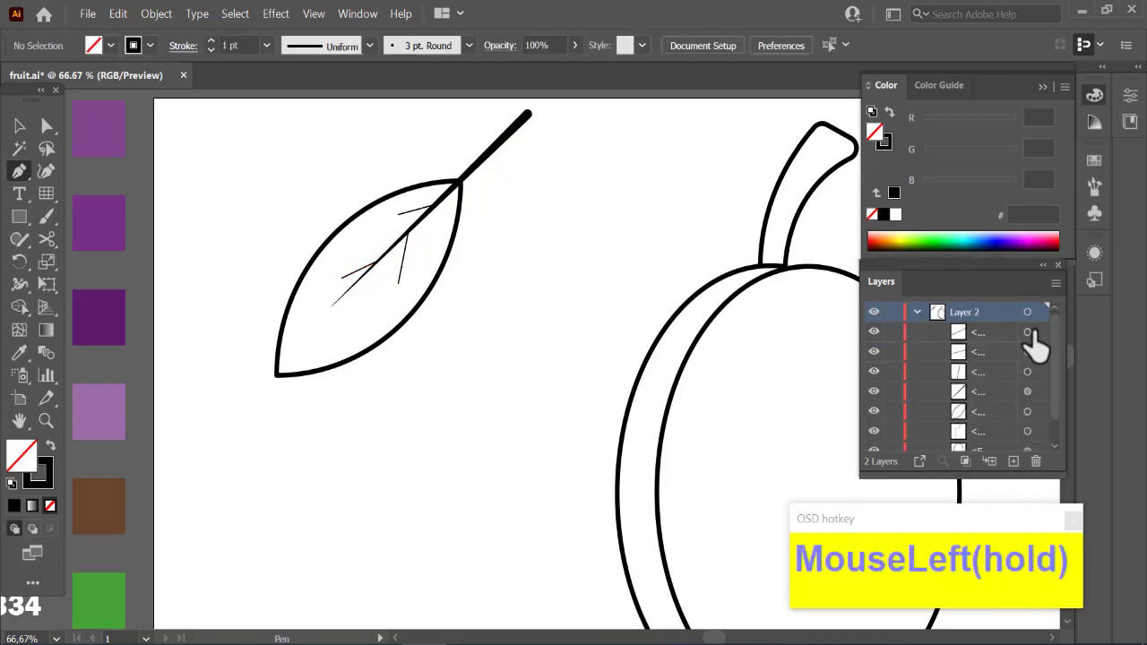
{"action": "left_click", "coordinate": [1028, 333]}
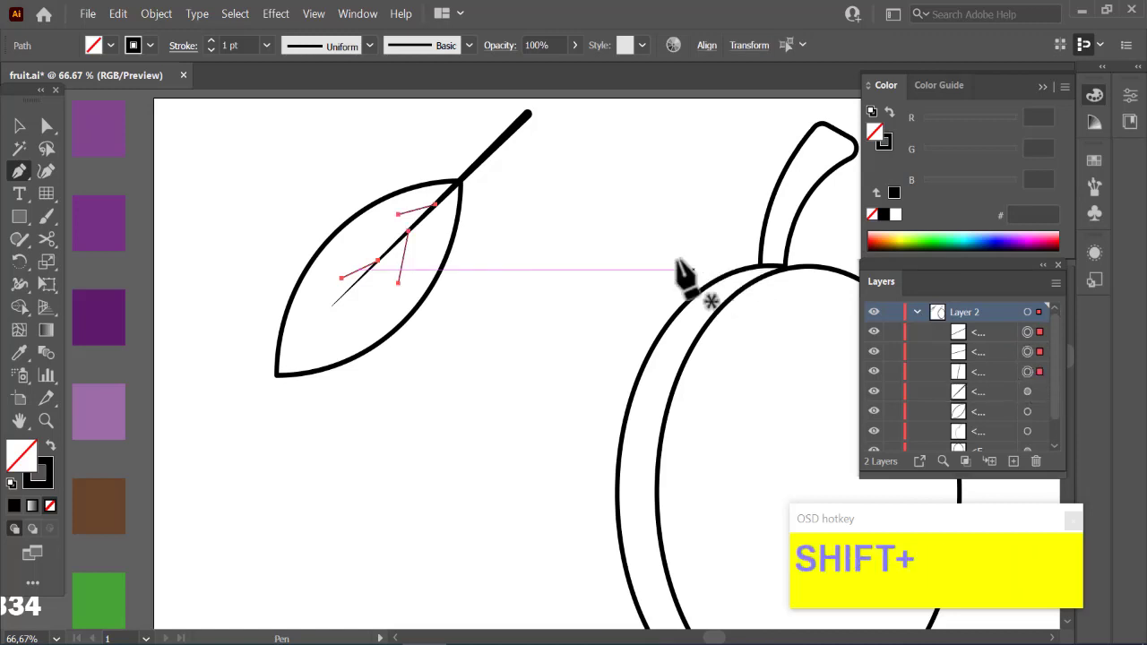
{"action": "left_click", "coordinate": [371, 46]}
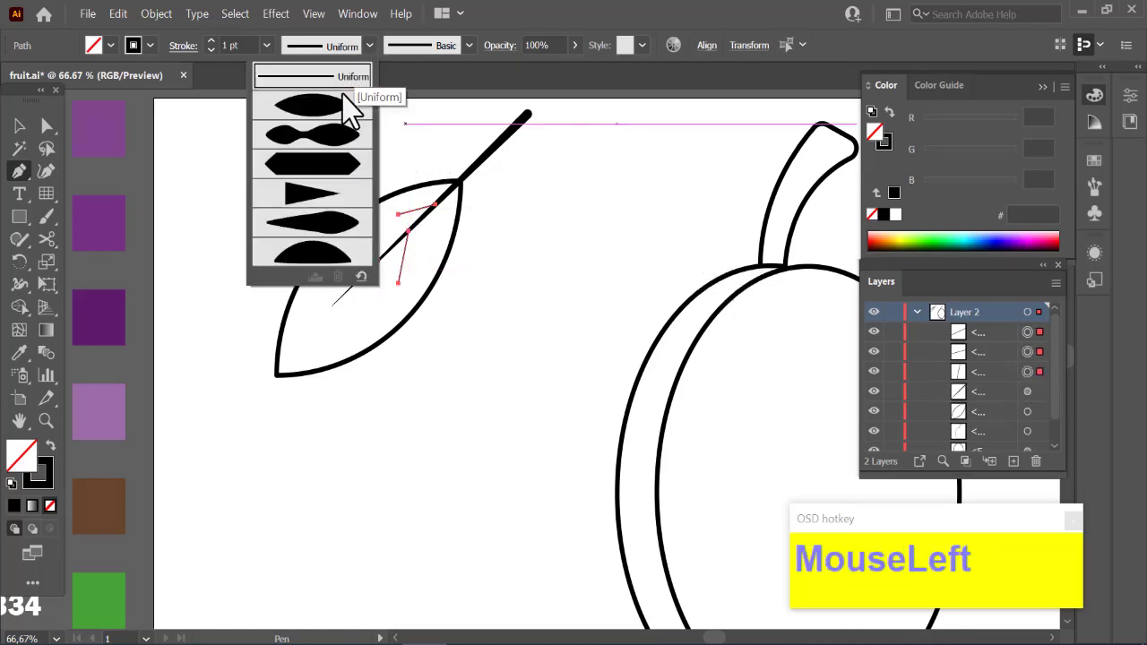
{"action": "left_click", "coordinate": [312, 194]}
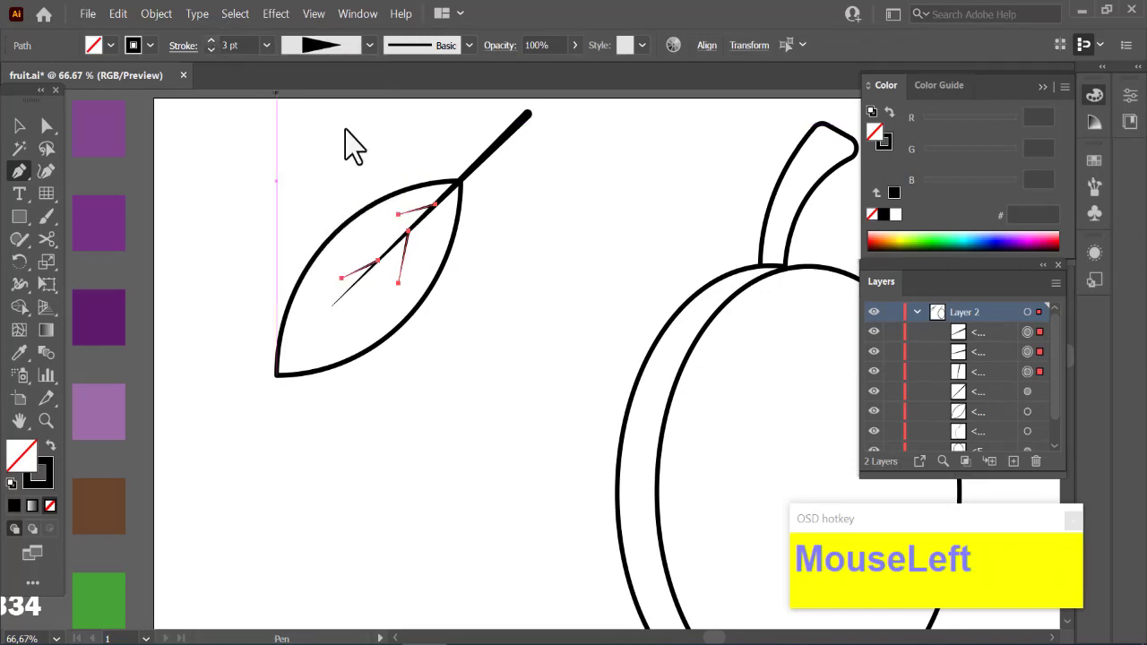
{"action": "left_click", "coordinate": [214, 51]}
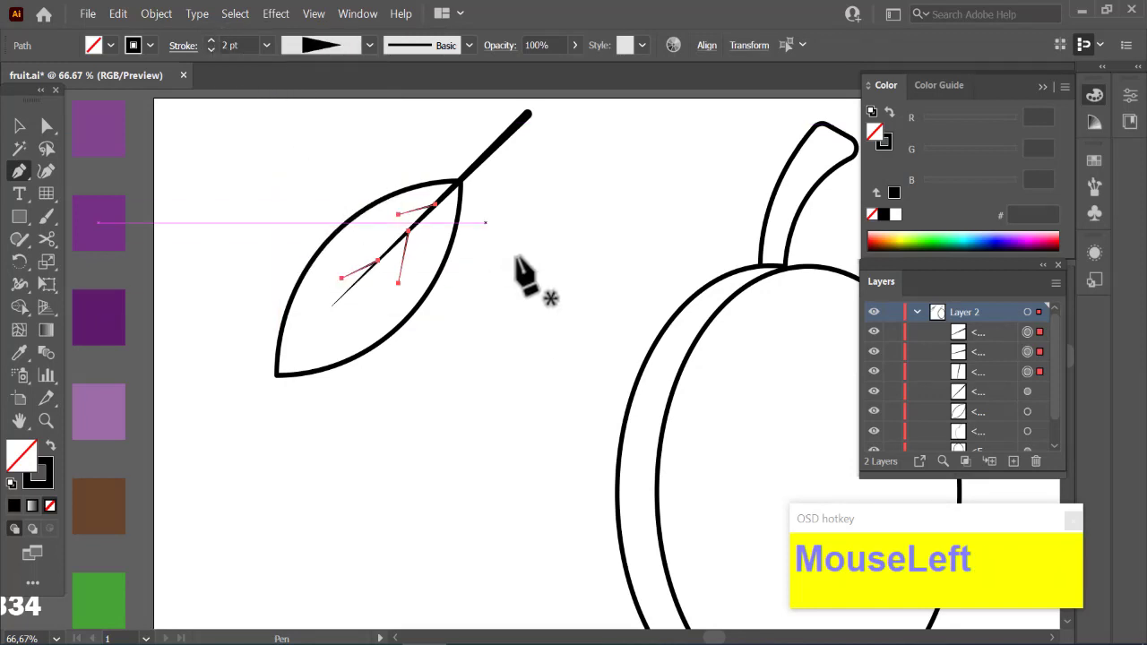
{"action": "left_click", "coordinate": [518, 261], "text": "ctrl"}
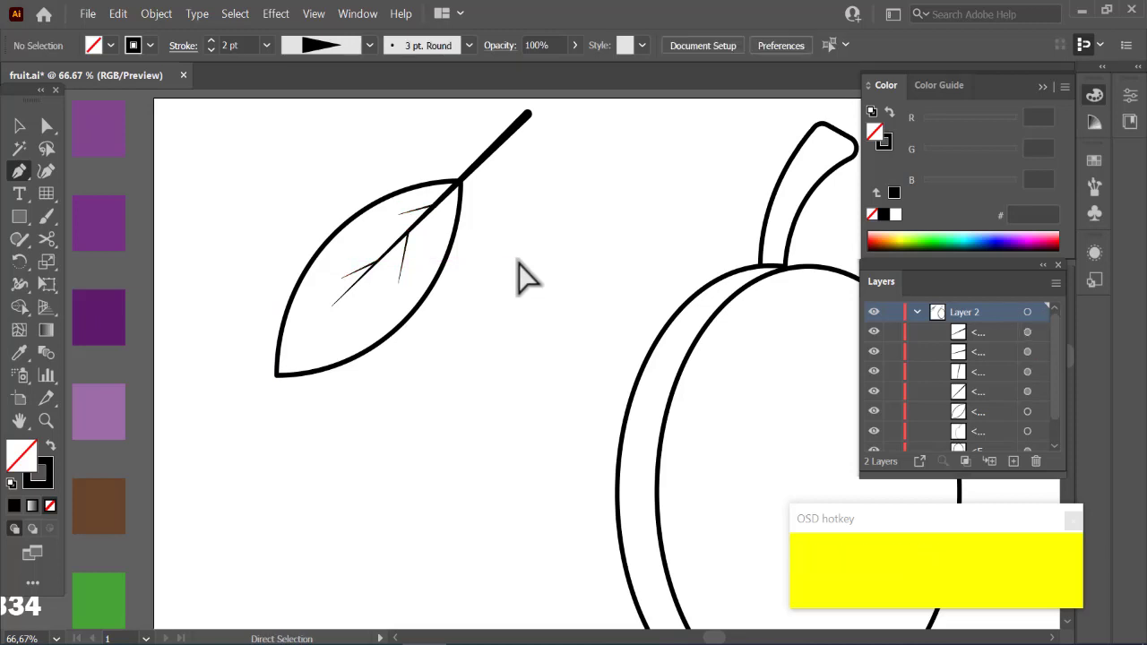
Move the leaf with its midrib and veins closer to the fruit's stem
{"action": "left_click_drag", "start_coordinate": [240, 201], "coordinate": [482, 377]}
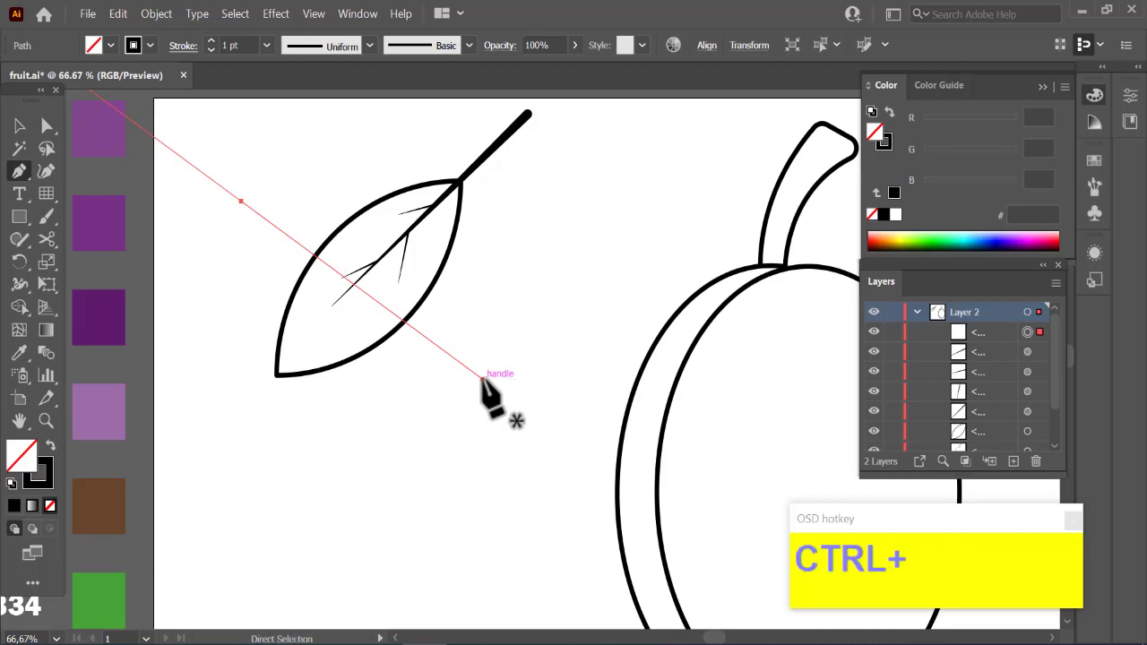
{"action": "key", "text": "ctrl+z"}
{"action": "key", "text": "ctrl+minus"}
{"action": "key", "text": "ctrl+minus"}
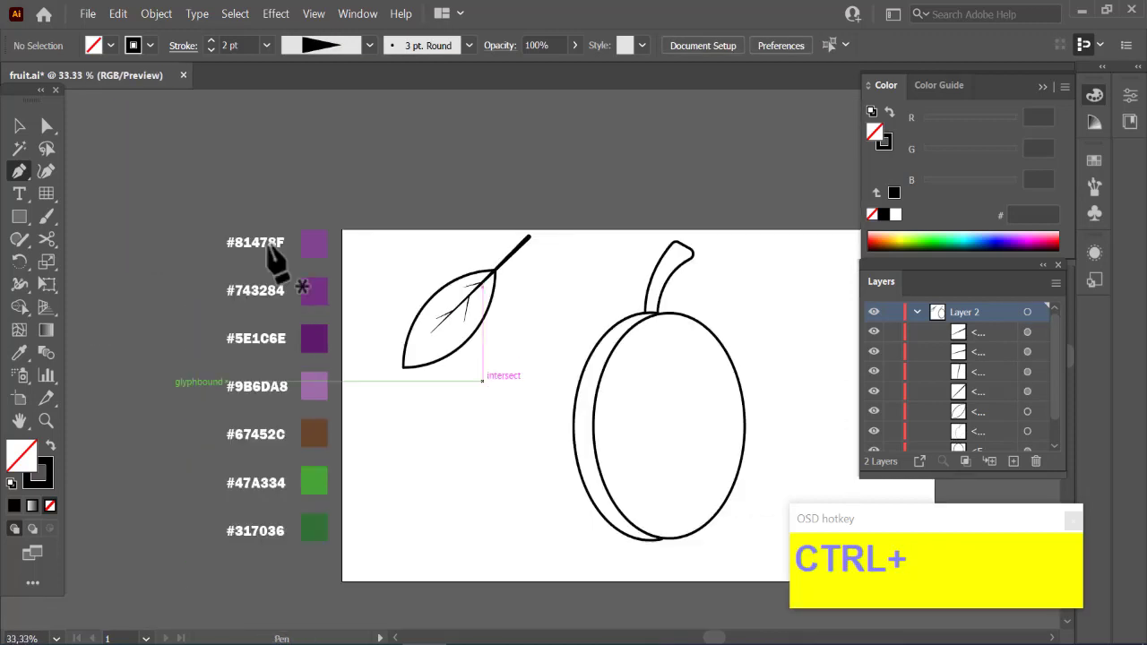
{"action": "left_click", "coordinate": [22, 136]}
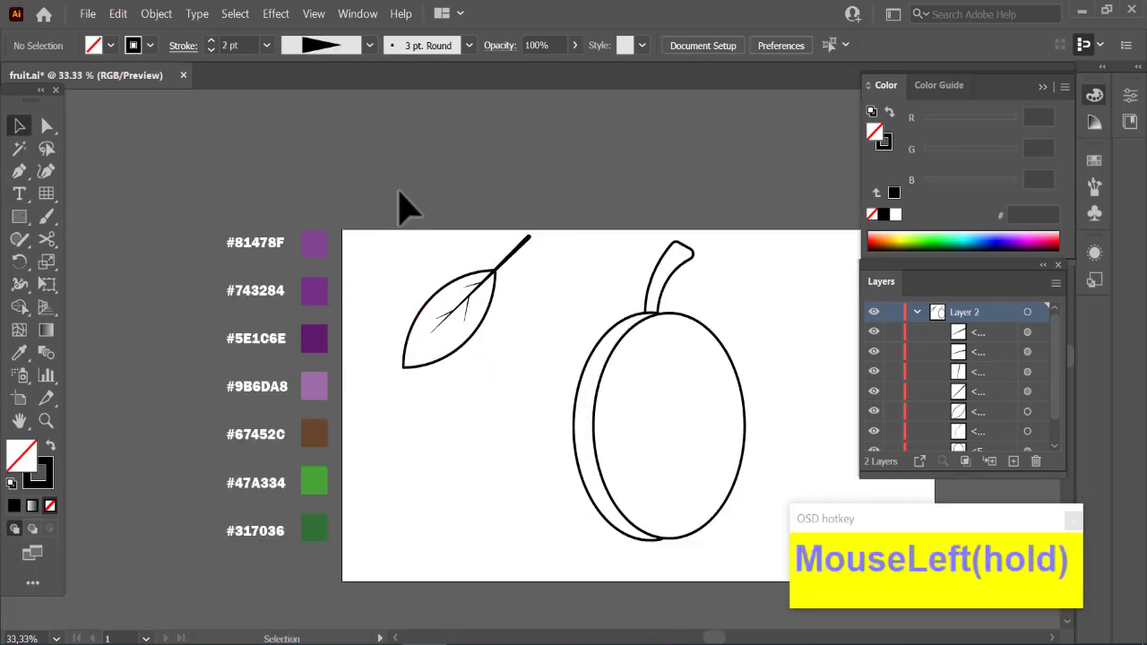
{"action": "left_click_drag", "start_coordinate": [400, 192], "coordinate": [522, 384]}
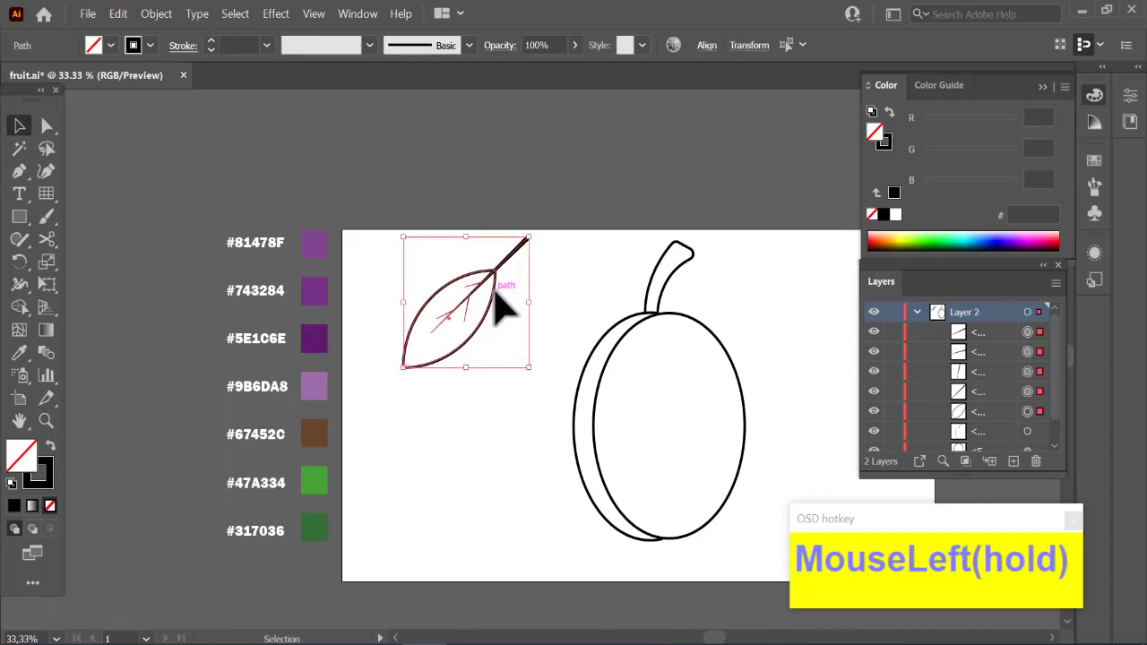
{"action": "left_click_drag", "start_coordinate": [496, 293], "coordinate": [575, 303]}
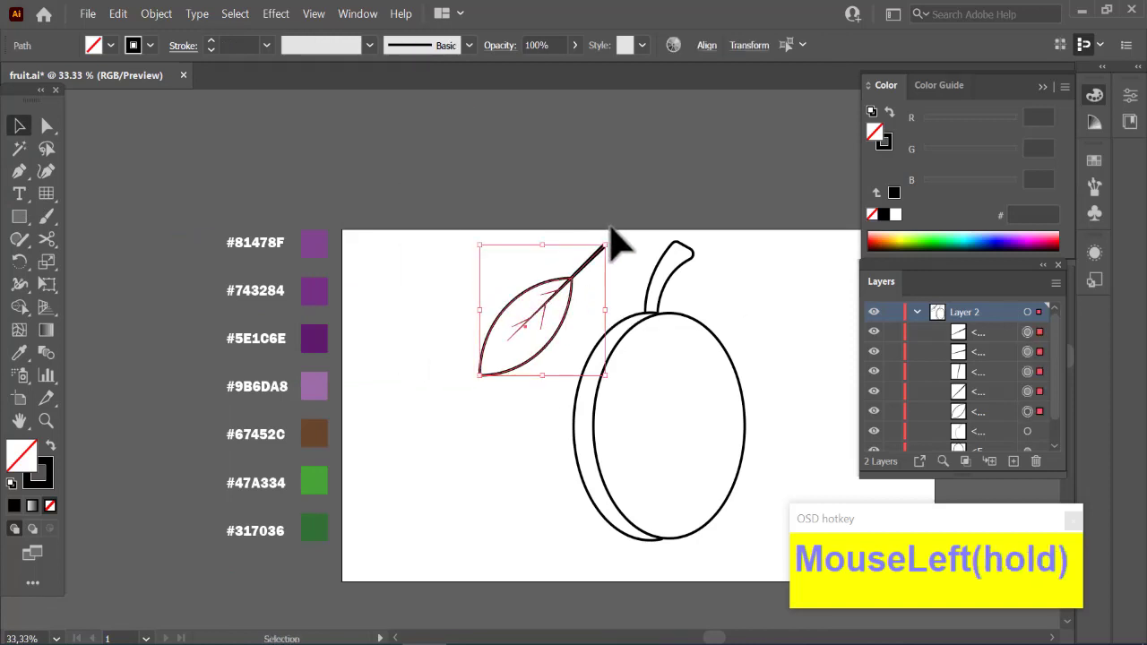
Rotate the leaf clockwise to a flatter angle, and set the stroke of the fruit and its stem to 7 pt
{"action": "mouse_move", "coordinate": [612, 241]}
{"action": "left_mouse_down"}
{"action": "mouse_move", "coordinate": [627, 277]}
{"action": "mouse_move", "coordinate": [589, 299]}
{"action": "mouse_move", "coordinate": [615, 259]}
{"action": "mouse_move", "coordinate": [627, 264]}
{"action": "mouse_move", "coordinate": [622, 275]}
{"action": "mouse_move", "coordinate": [597, 256]}
{"action": "mouse_move", "coordinate": [630, 277]}
{"action": "mouse_move", "coordinate": [618, 266]}
{"action": "mouse_move", "coordinate": [735, 494]}
{"action": "mouse_move", "coordinate": [763, 556]}
{"action": "mouse_move", "coordinate": [756, 566]}
{"action": "mouse_move", "coordinate": [747, 553]}
{"action": "left_mouse_up"}
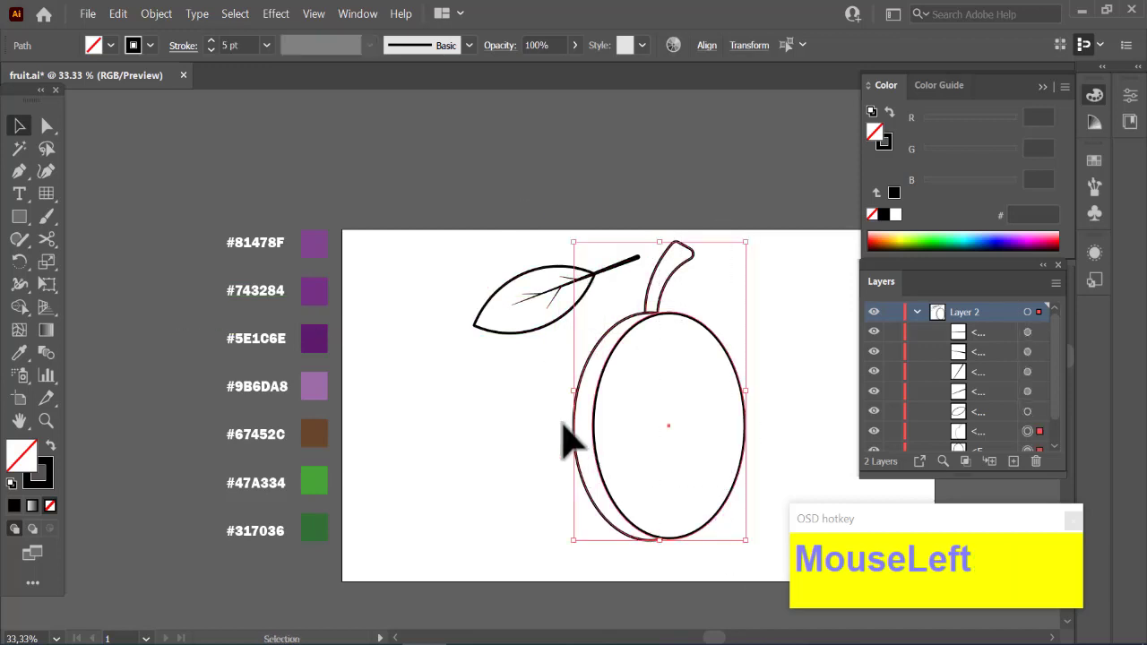
{"action": "left_click", "coordinate": [211, 41]}
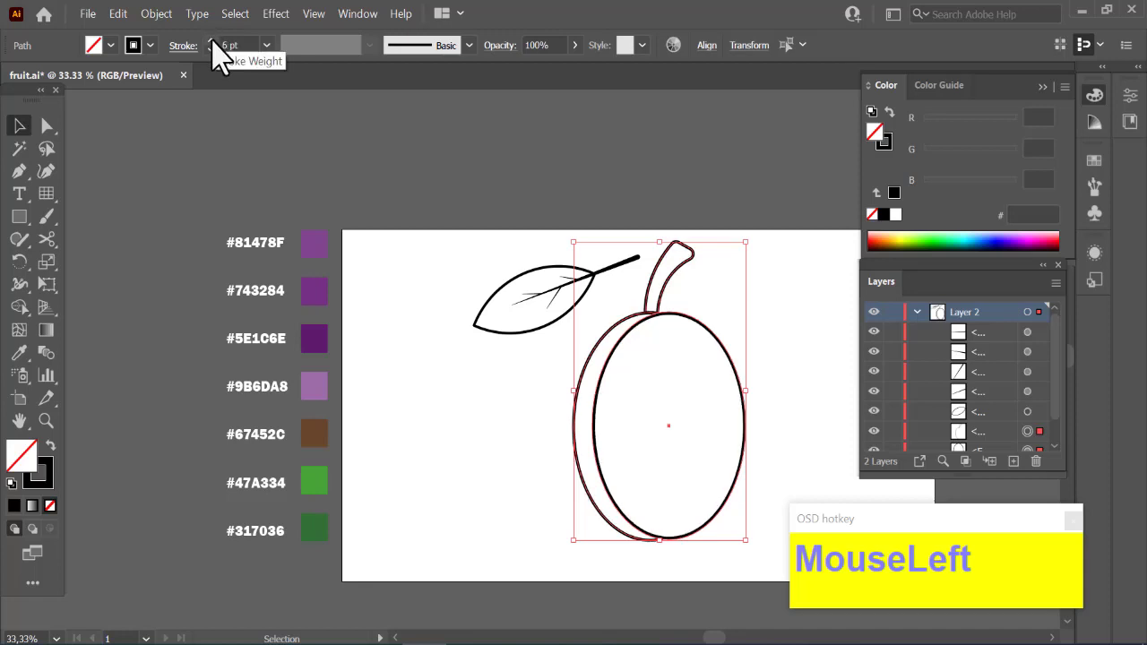
{"action": "left_click", "coordinate": [212, 41]}
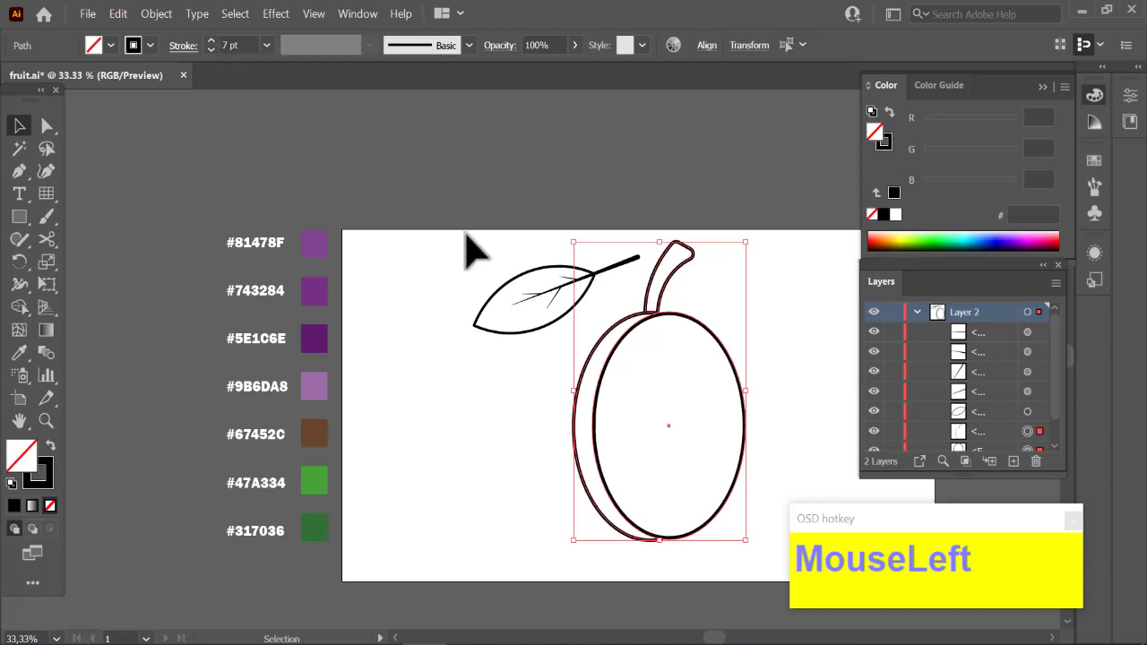
Move the whole leaf so the end of its stalk meets the upper part of the fruit's stem
{"action": "left_click_drag", "start_coordinate": [463, 233], "coordinate": [621, 274]}
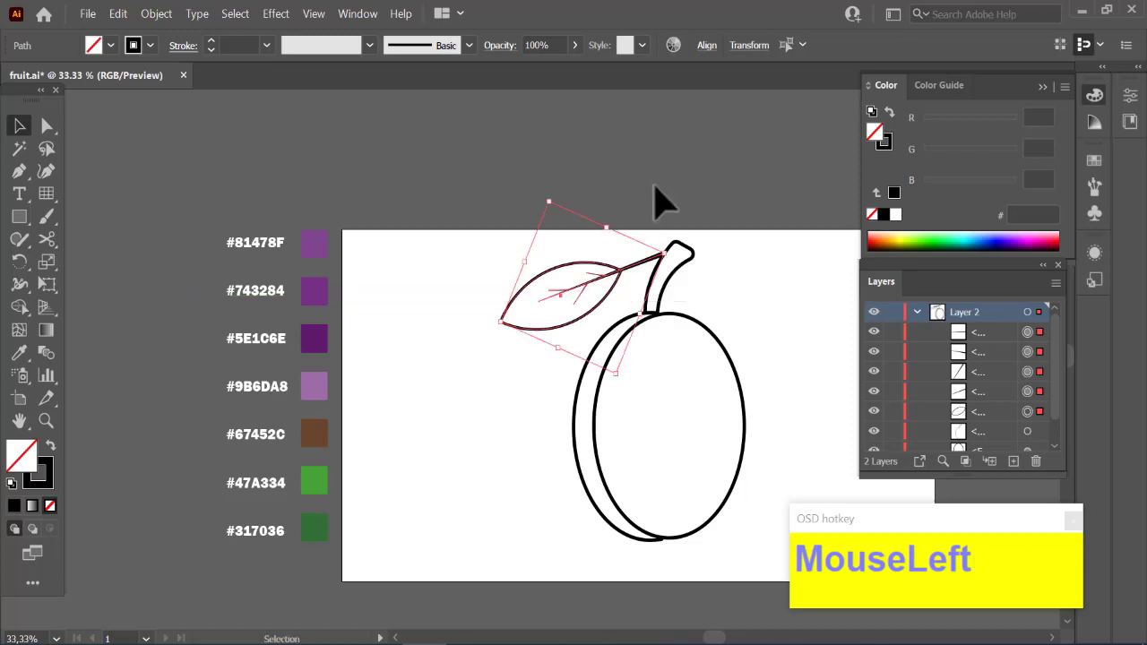
{"action": "left_click", "coordinate": [661, 203]}
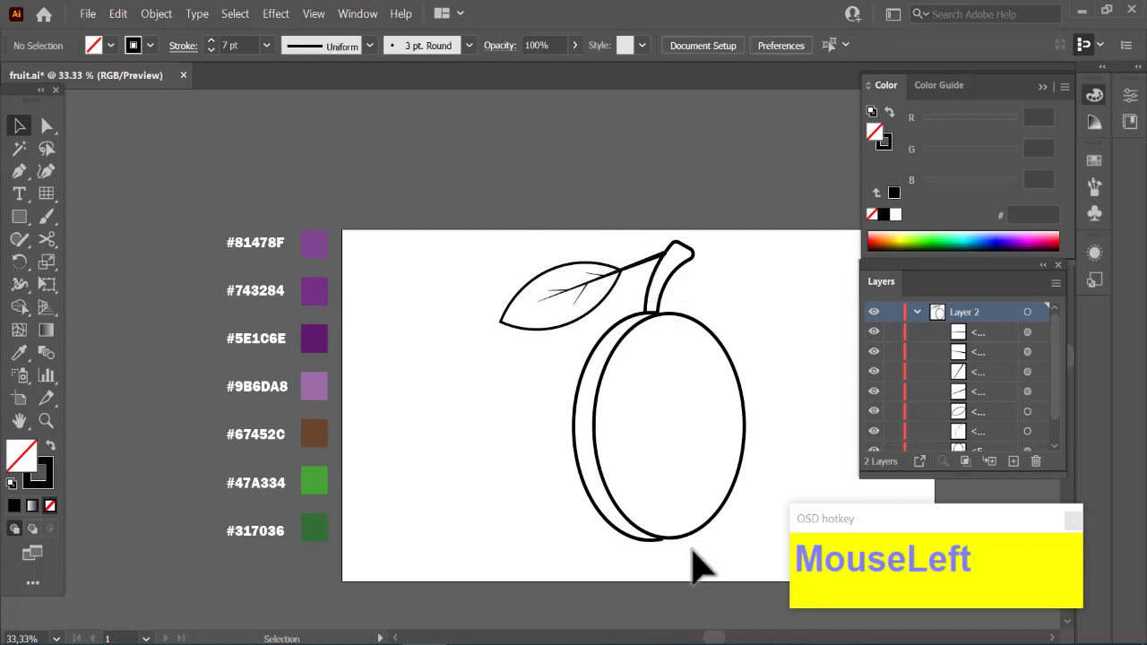
{"action": "key", "text": "ctrl+minus"}
{"action": "key", "text": "ctrl+minus"}
{"action": "key", "text": "ctrl+minus"}
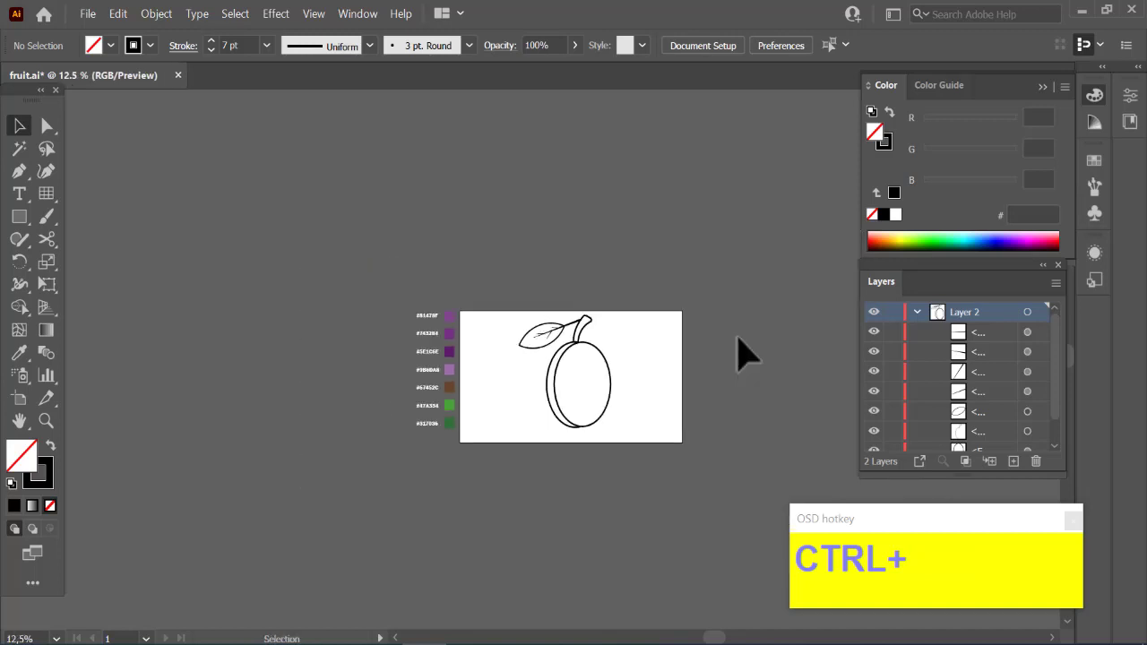
Rotate the whole leaf with its veins slightly and move it up so the stalk's end meets the edge of the fruit's stem
{"action": "key", "text": "ctrl+plus"}
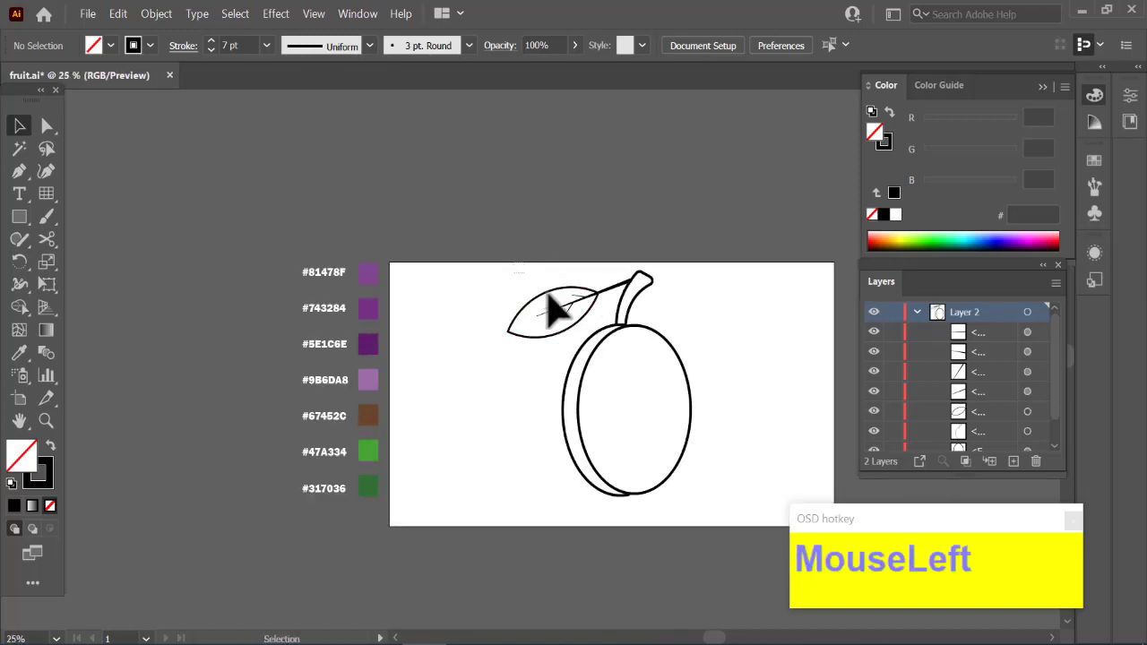
{"action": "left_click_drag", "start_coordinate": [551, 308], "coordinate": [592, 356]}
{"action": "key", "text": "ctrl+plus"}
{"action": "key", "text": "ctrl+plus"}
{"action": "key", "text": "ctrl+plus"}
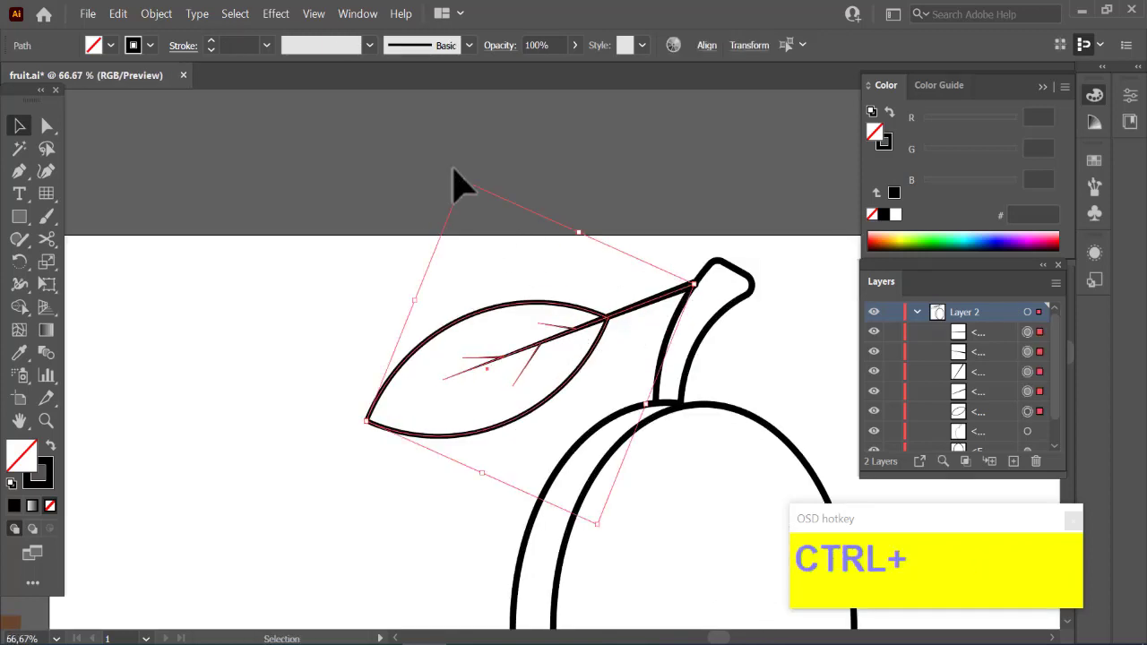
{"action": "left_click_drag", "start_coordinate": [462, 177], "coordinate": [467, 173]}
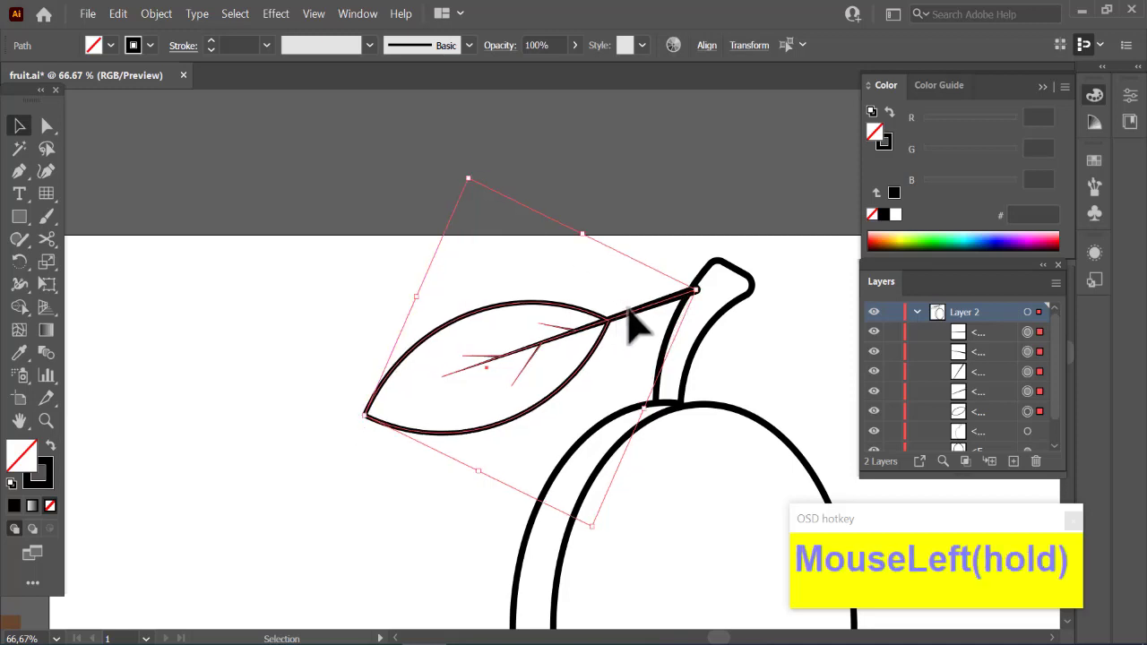
{"action": "left_click_drag", "start_coordinate": [630, 311], "coordinate": [631, 301]}
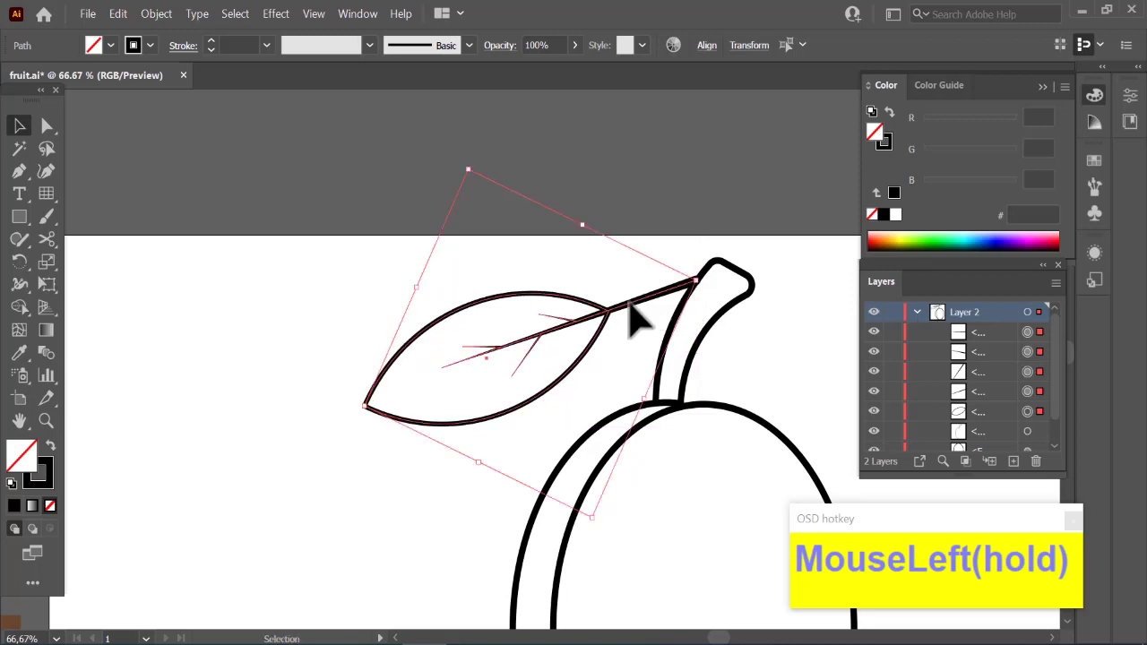
{"action": "left_click", "coordinate": [708, 198]}
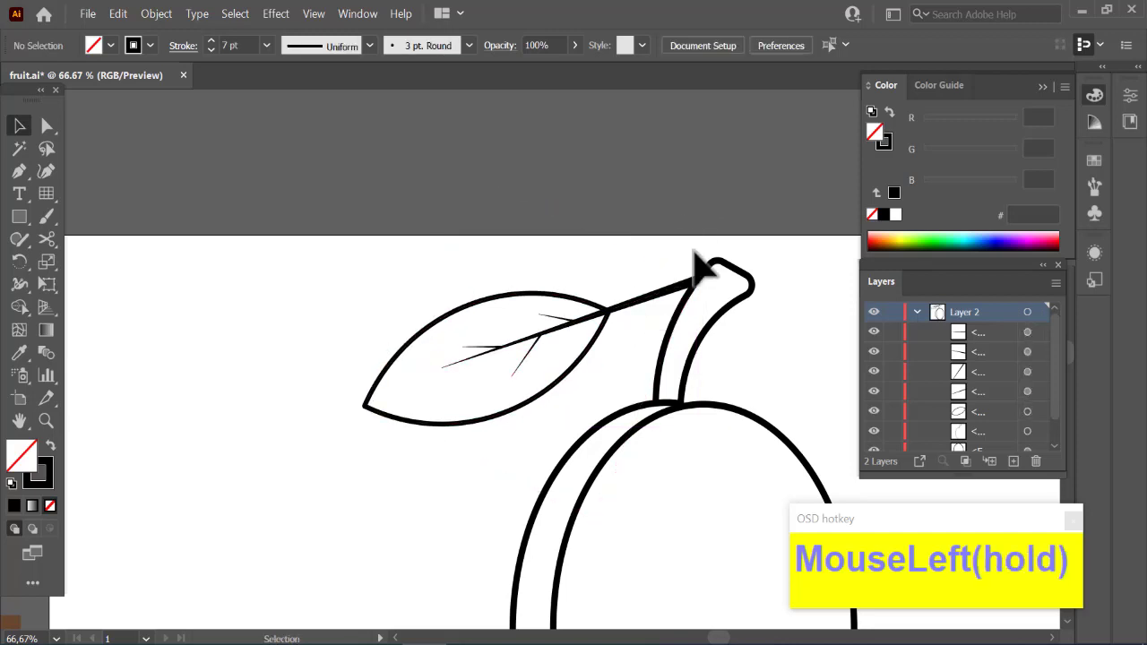
{"action": "left_click_drag", "start_coordinate": [391, 271], "coordinate": [579, 379]}
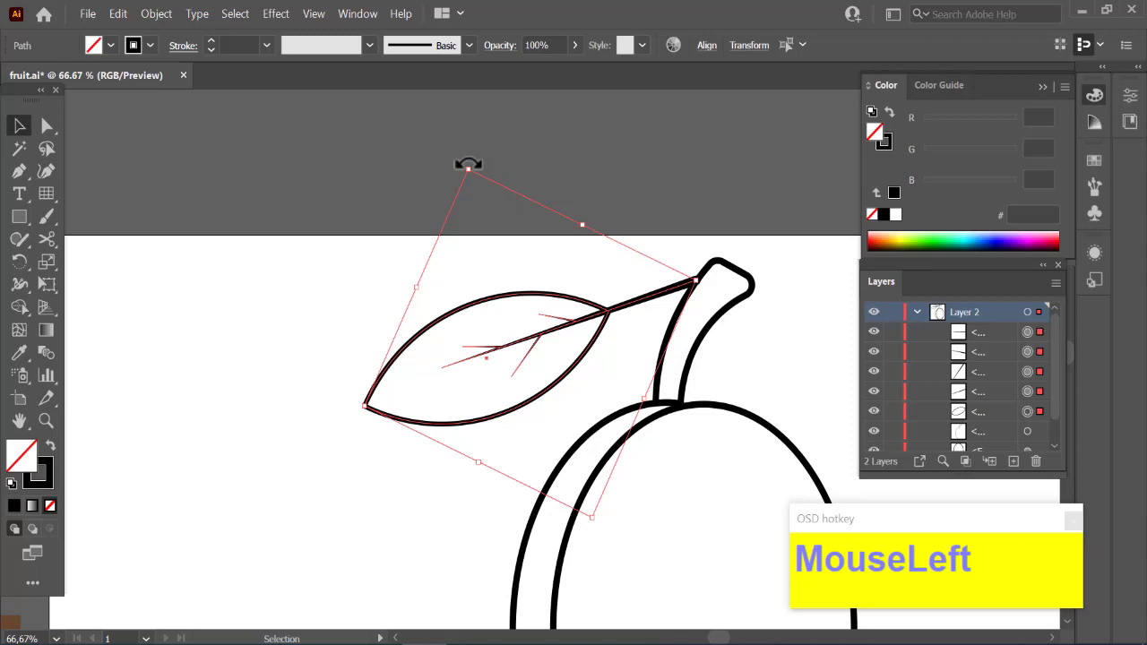
{"action": "left_click_drag", "start_coordinate": [468, 165], "coordinate": [583, 179]}
{"action": "left_click", "coordinate": [604, 212]}
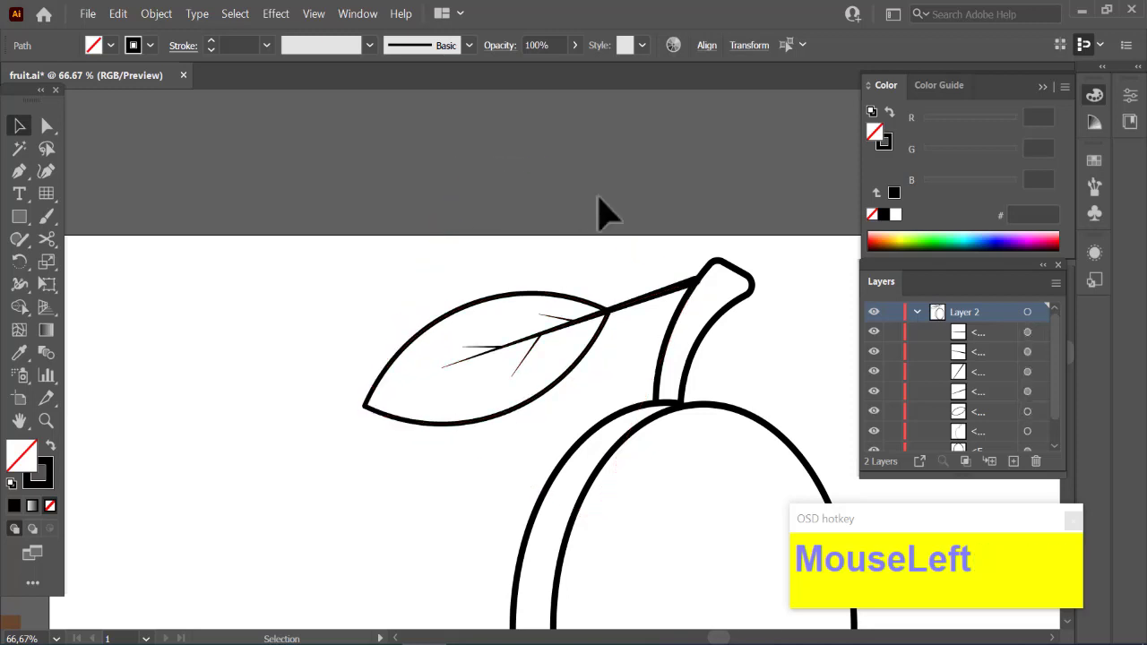
Set the stroke weight of the leaf's midrib and stalk to 8 pt
{"action": "left_click", "coordinate": [658, 296]}
{"action": "left_click", "coordinate": [212, 50]}
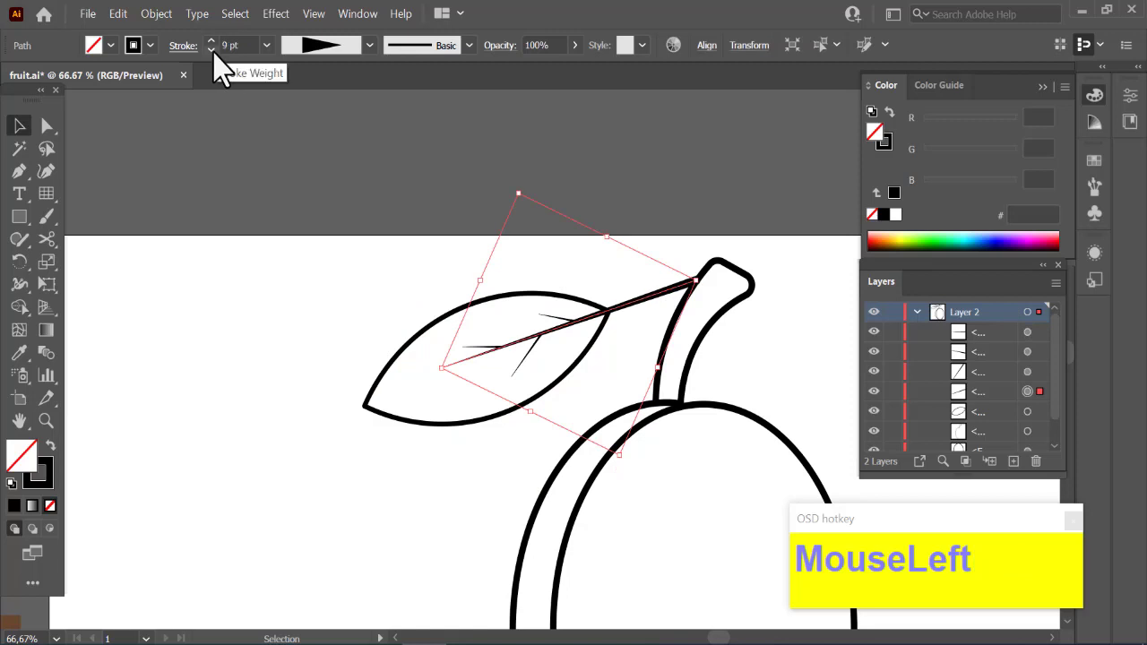
{"action": "left_click", "coordinate": [211, 50]}
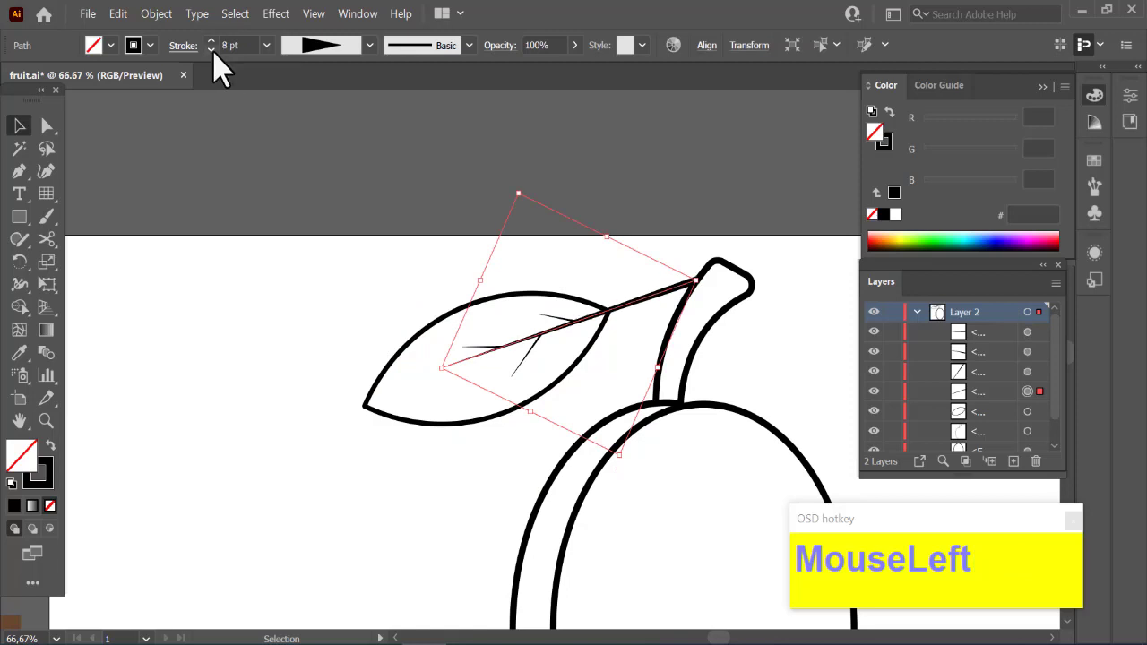
{"action": "left_click", "coordinate": [453, 137]}
Collapse Layer 2, select all of its artwork and stretch the whole fruit drawing slightly wider
{"action": "key", "text": "ctrl+minus"}
{"action": "key", "text": "ctrl+minus"}
{"action": "key", "text": "ctrl+minus"}
{"action": "key", "text": "ctrl+minus"}
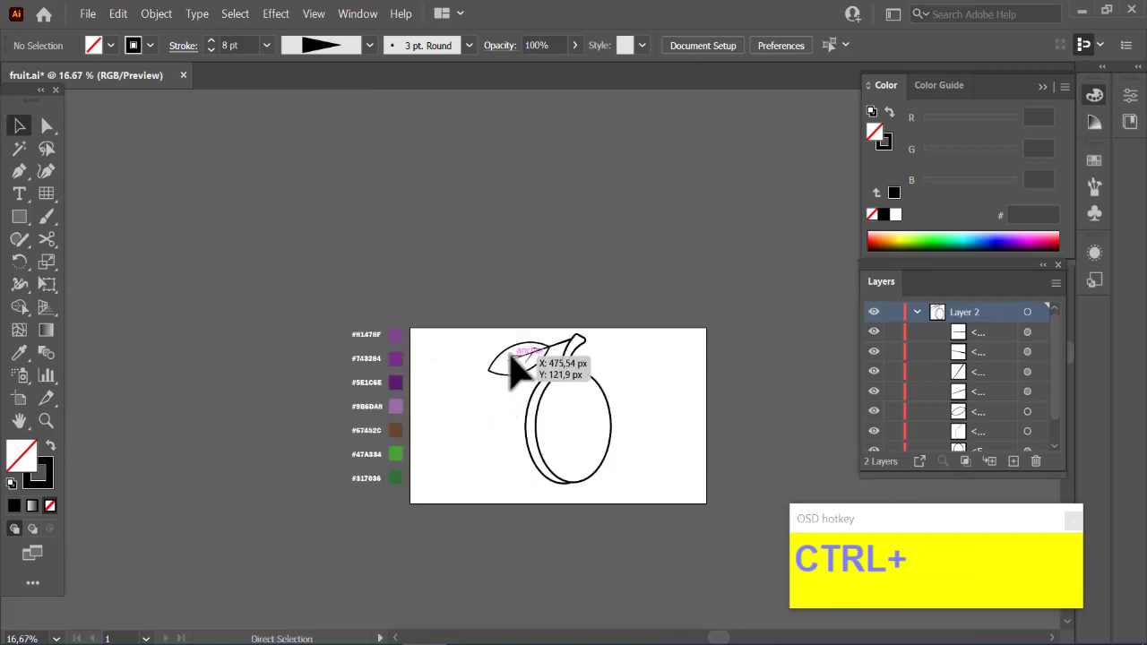
{"action": "scroll", "coordinate": [509, 357], "scroll_direction": "down", "scroll_amount": 3}
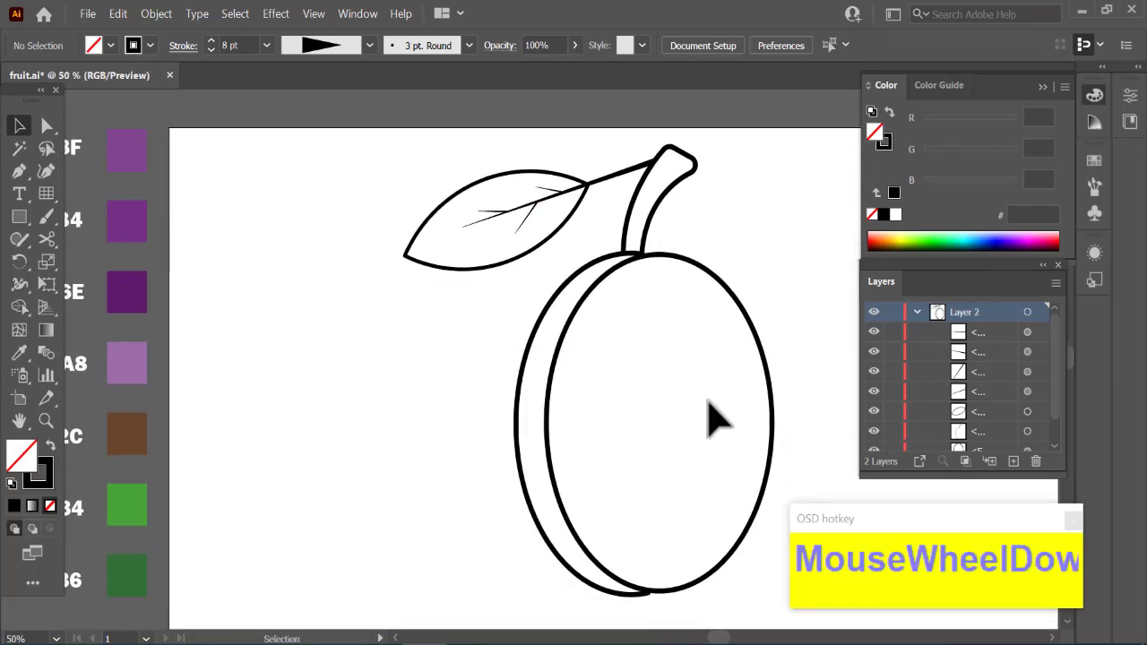
{"action": "left_click", "coordinate": [918, 312]}
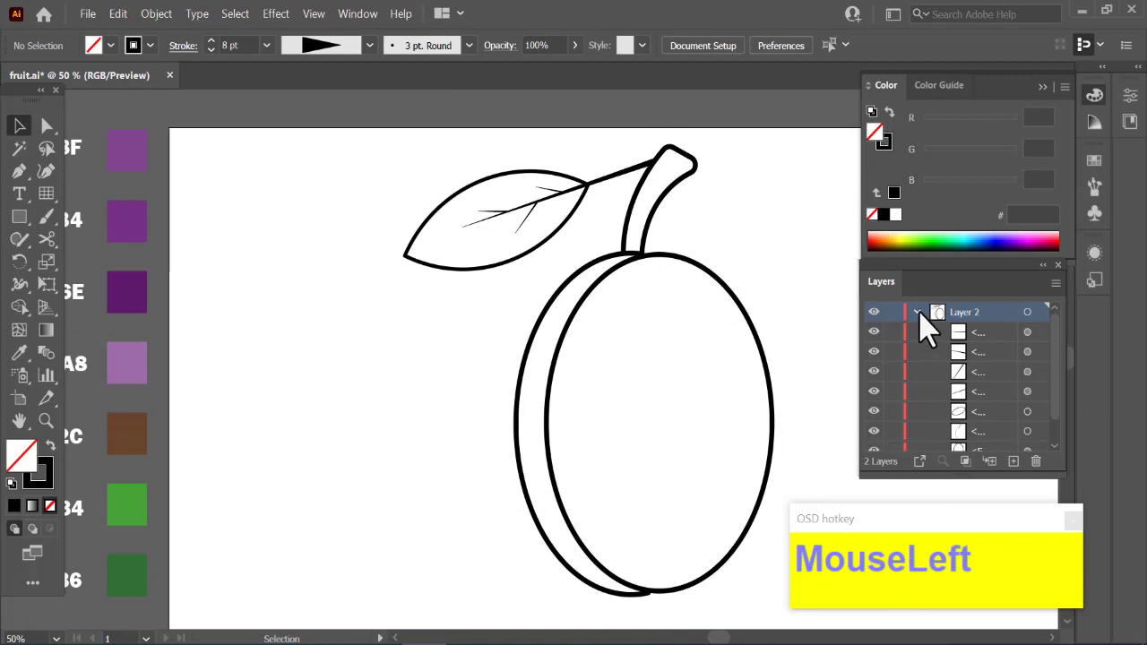
{"action": "left_click", "coordinate": [1037, 312]}
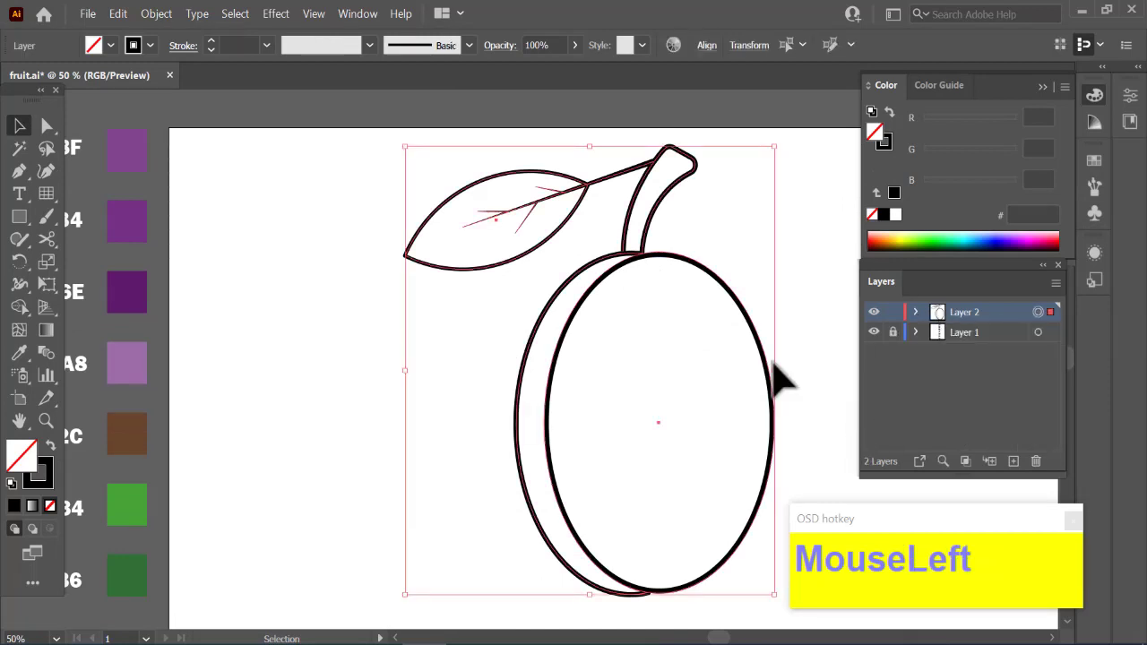
{"action": "left_click_drag", "start_coordinate": [777, 376], "coordinate": [801, 374]}
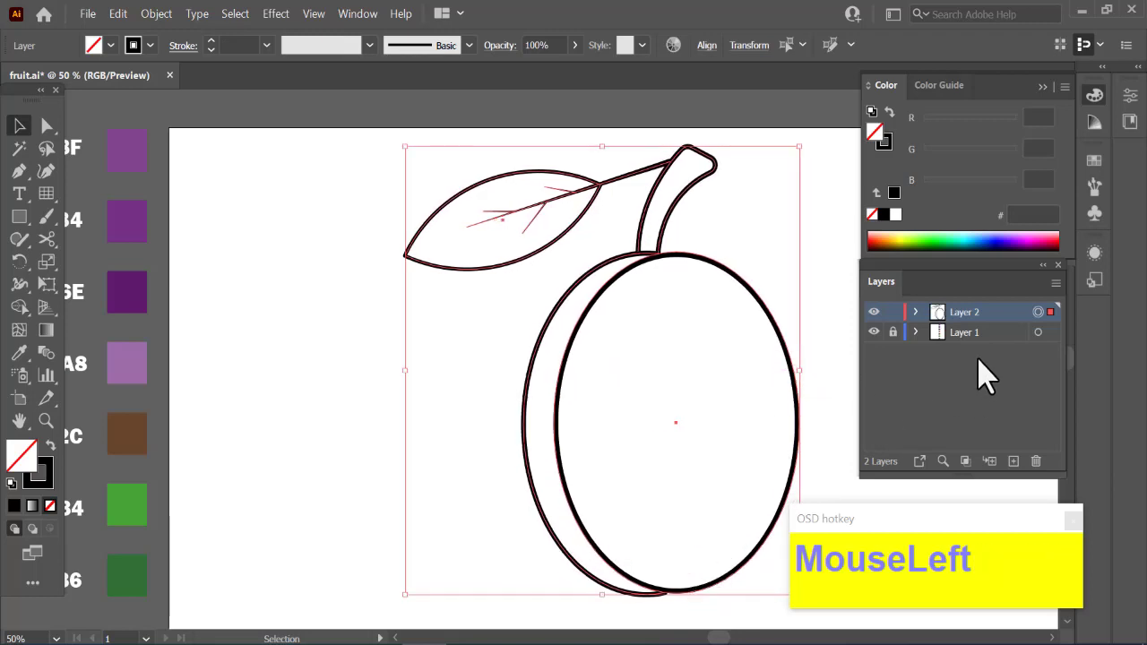
Add a new layer between Layer 2 and Layer 1, copy the selected fruit artwork into it, and lock Layer 2
{"action": "left_click", "coordinate": [974, 334]}
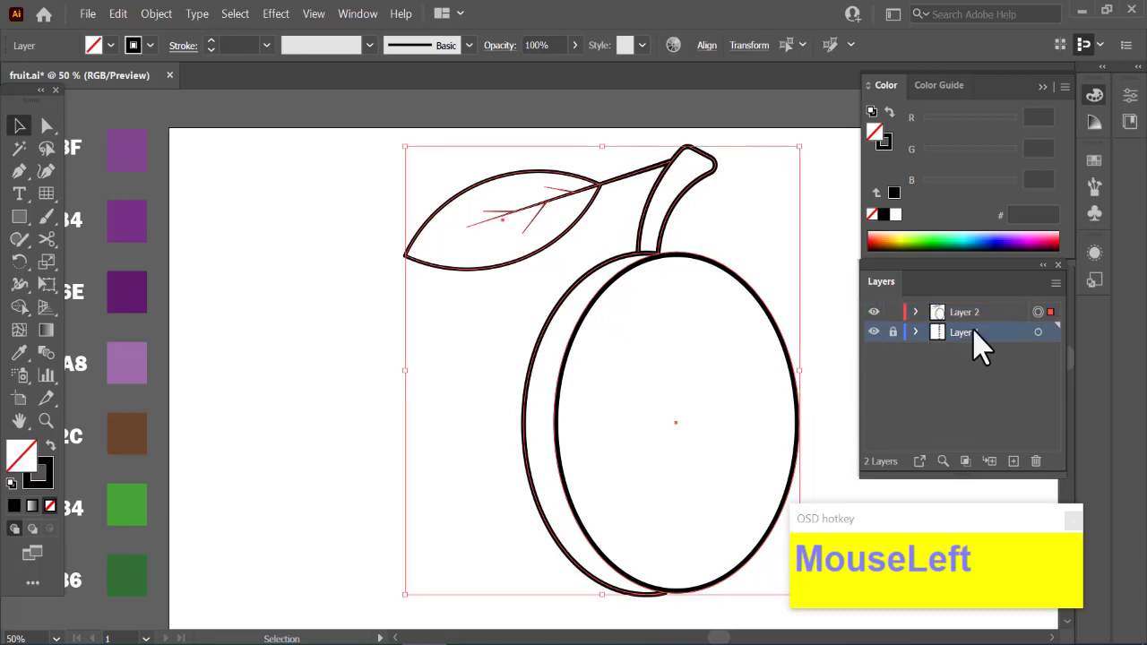
{"action": "left_click", "coordinate": [1013, 463]}
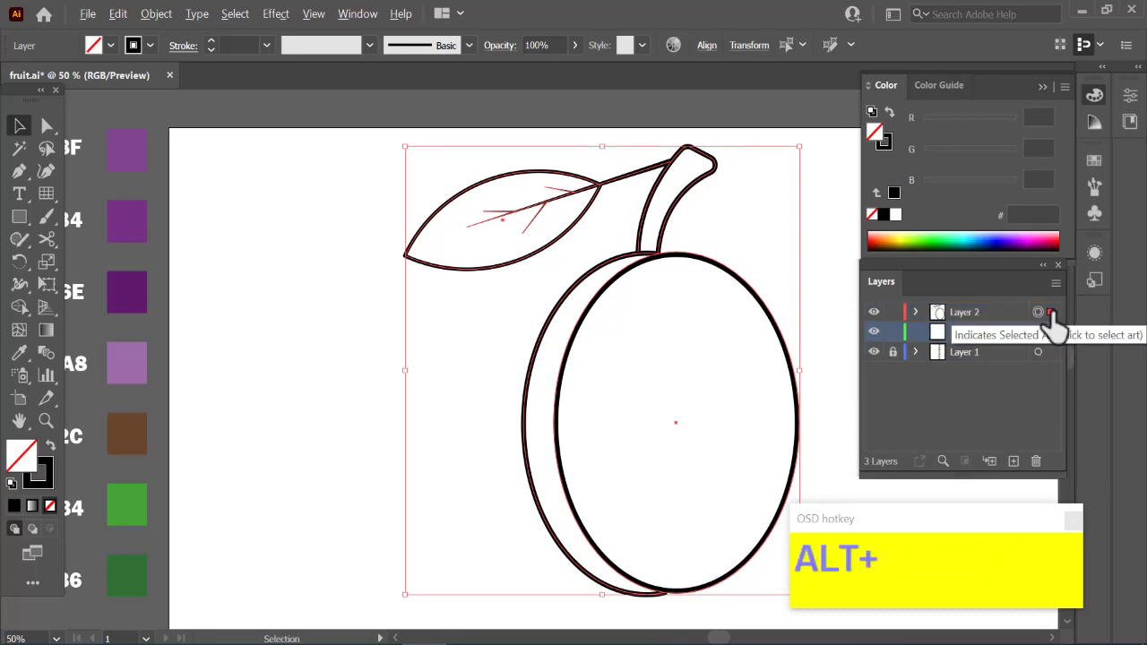
{"action": "left_click_drag", "start_coordinate": [1054, 318], "coordinate": [1053, 329]}
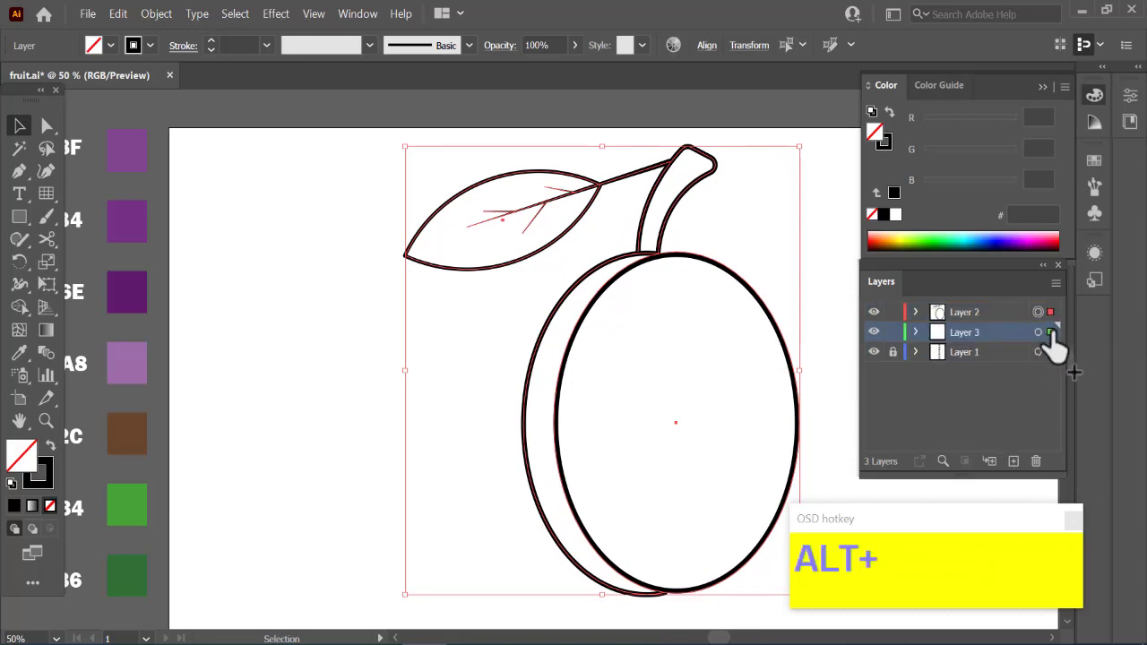
{"action": "left_click", "coordinate": [892, 312]}
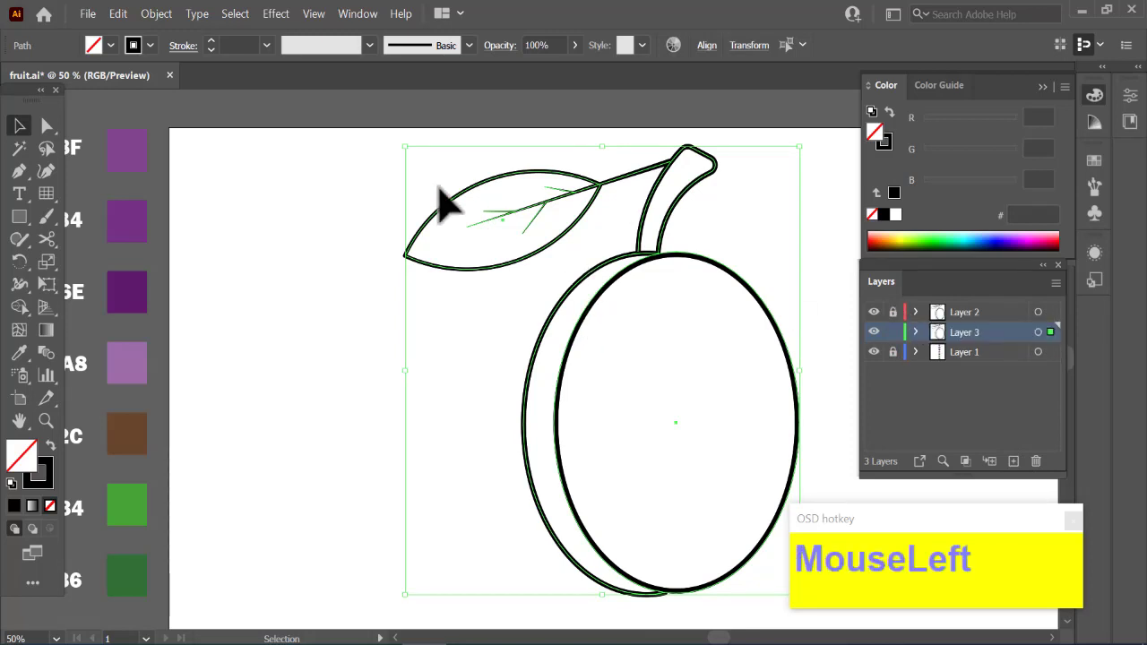
Convert the strokes of the copied fruit artwork on Layer 3 to outlines with Outline Stroke
{"action": "left_click", "coordinate": [156, 14]}
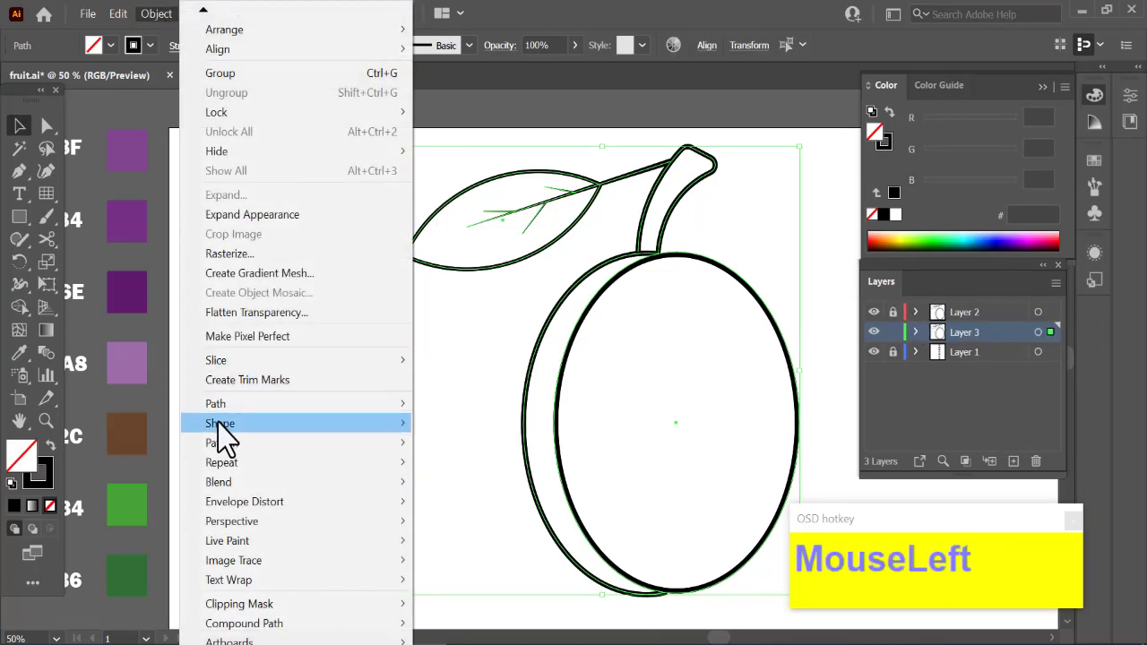
{"action": "mouse_move", "coordinate": [224, 408]}
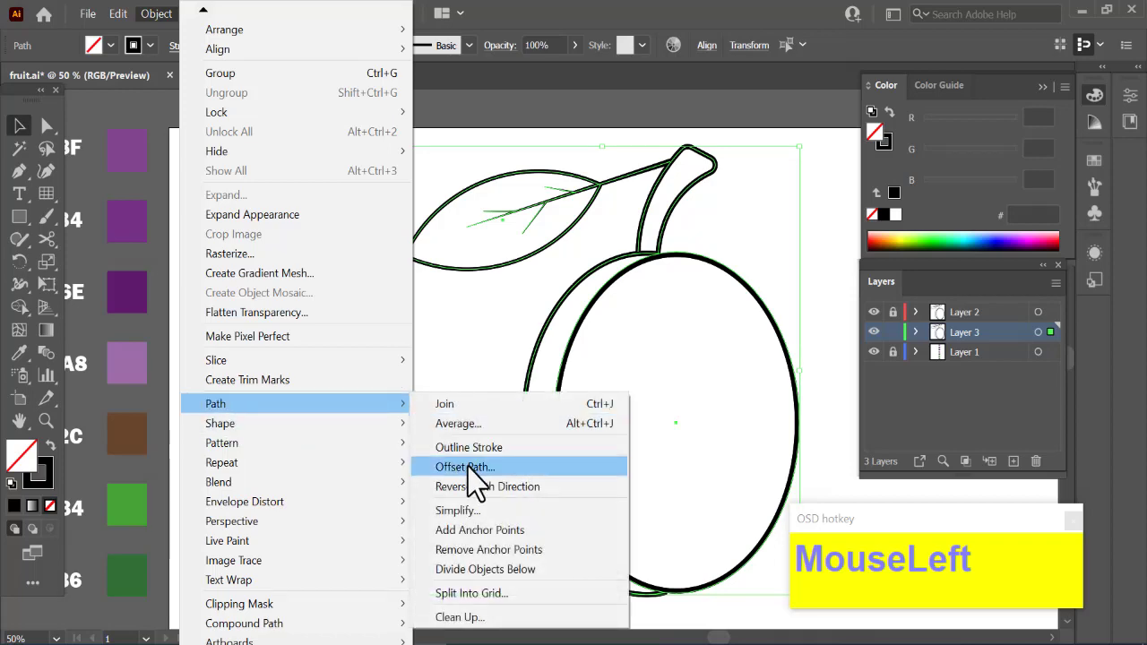
{"action": "left_click", "coordinate": [471, 448]}
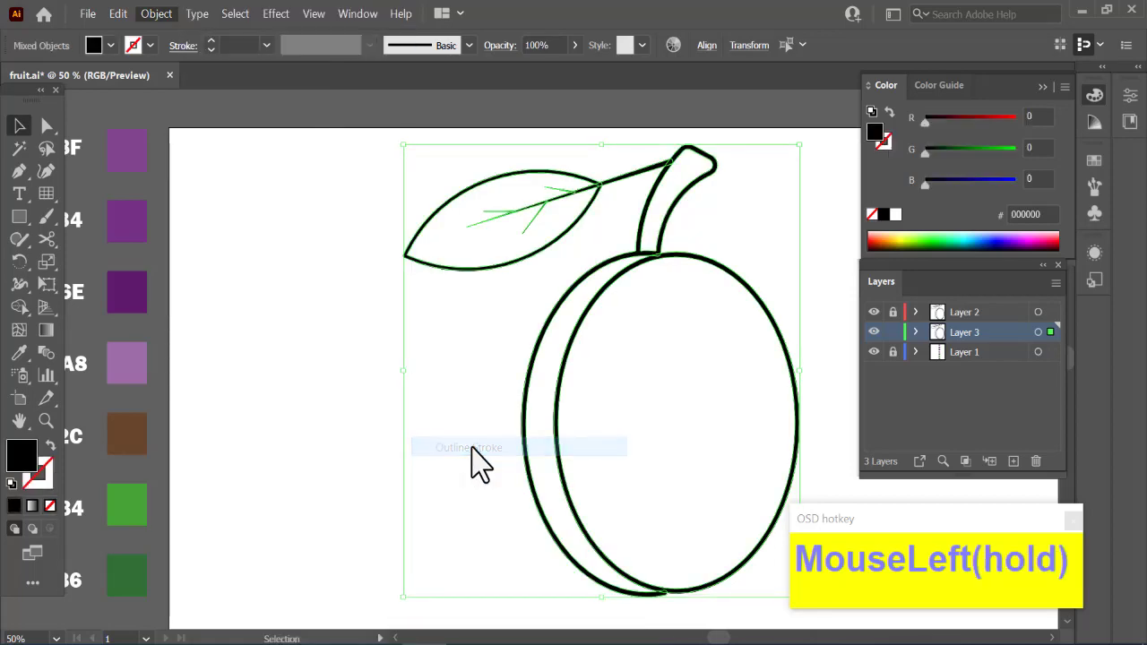
{"action": "left_click", "coordinate": [358, 14]}
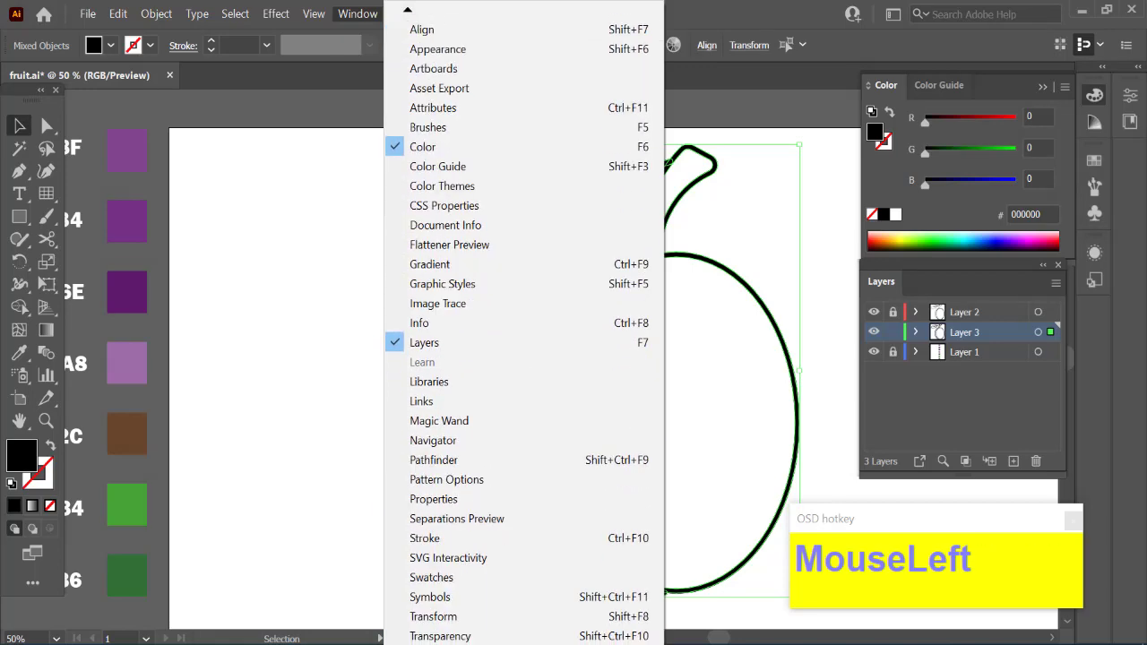
{"action": "scroll", "coordinate": [505, 511], "scroll_direction": "down", "scroll_amount": 1}
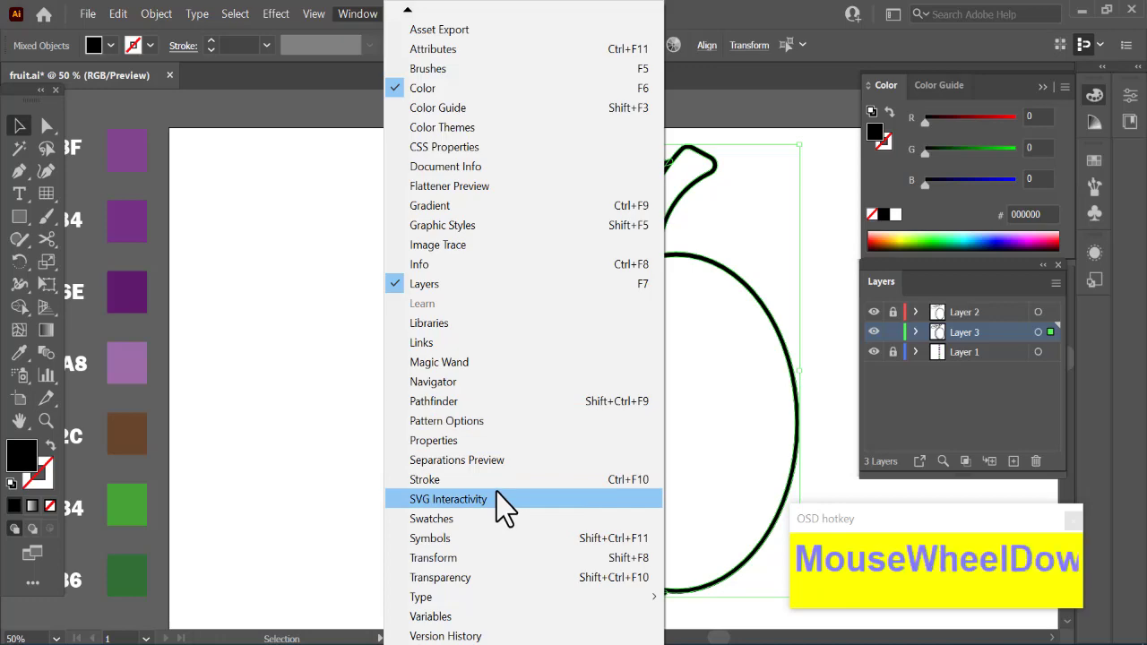
{"action": "left_click", "coordinate": [377, 618]}
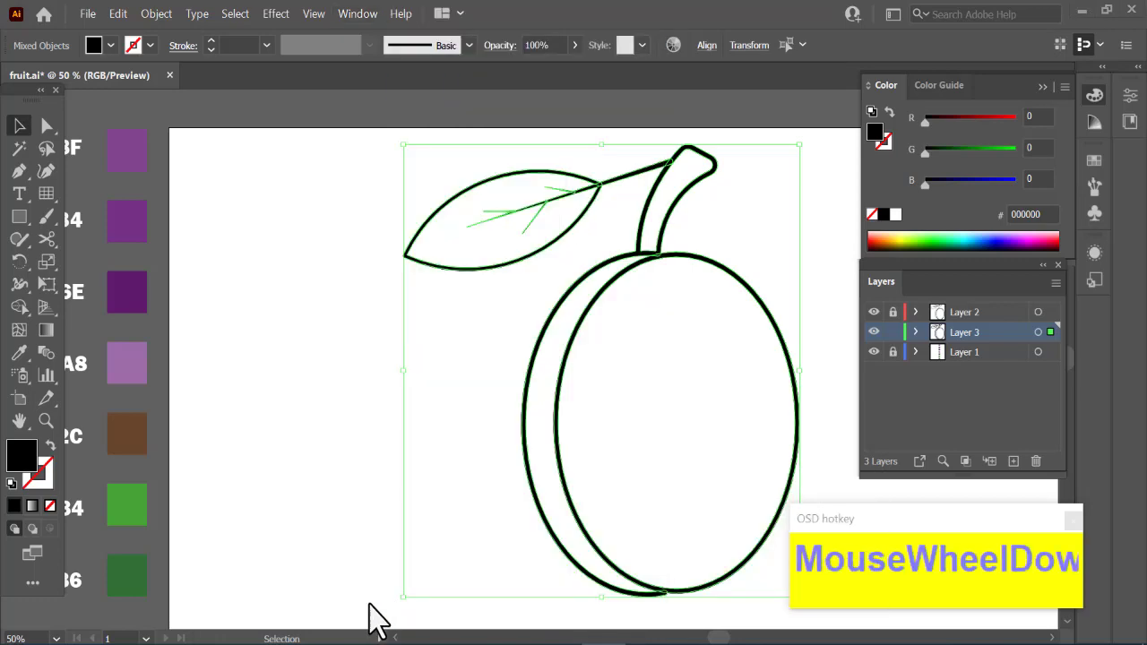
Unite the outlined strokes into one shape with Pathfinder, and close the Pathfinder controls
{"action": "left_click", "coordinate": [356, 15]}
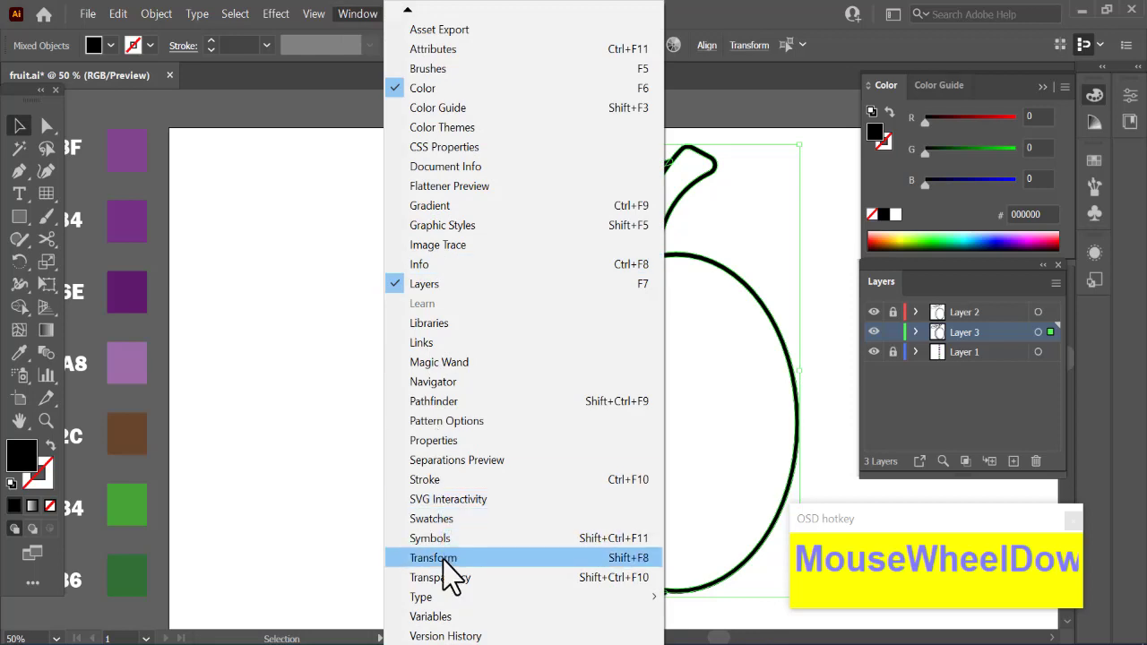
{"action": "scroll", "coordinate": [448, 573], "scroll_direction": "down", "scroll_amount": 5}
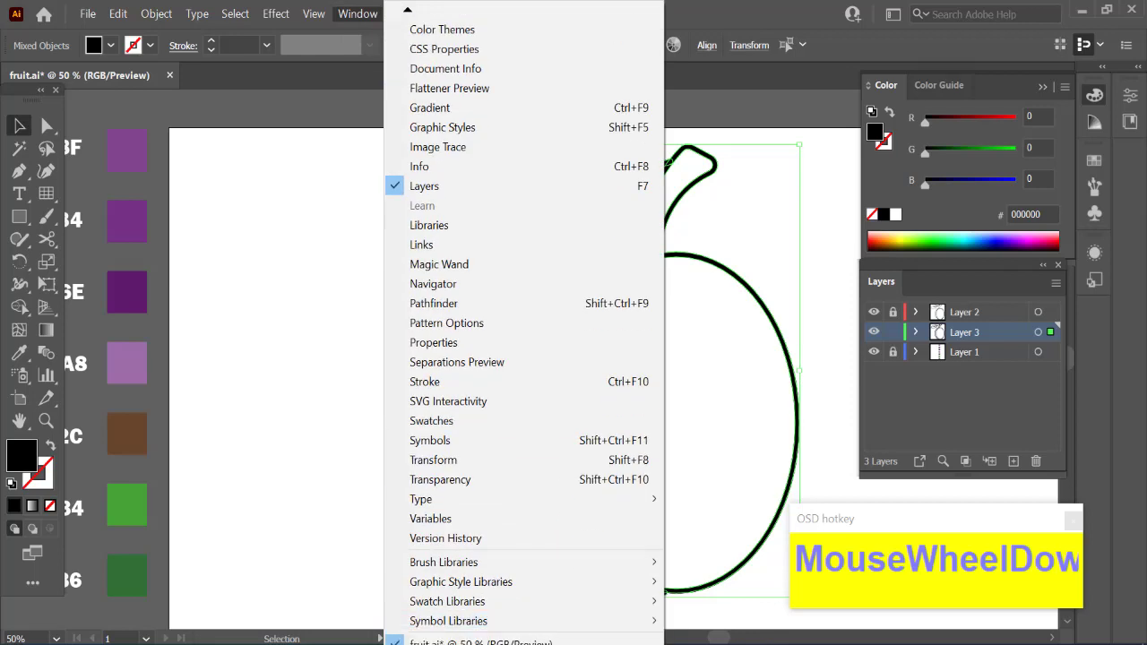
{"action": "left_click", "coordinate": [403, 303]}
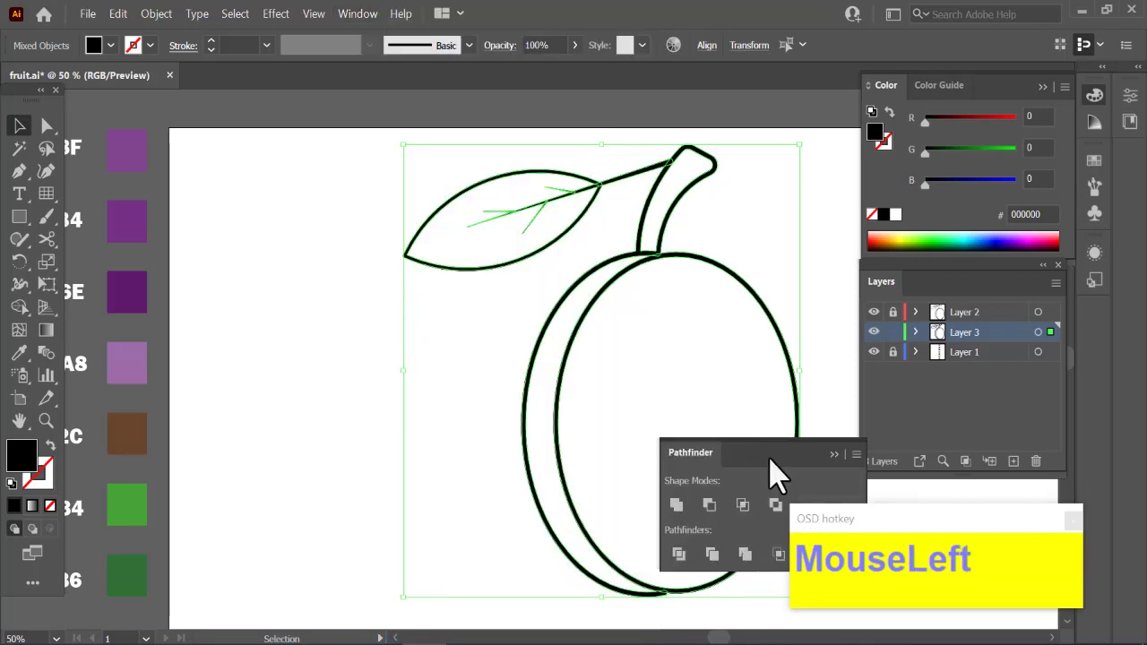
{"action": "left_click_drag", "start_coordinate": [771, 473], "coordinate": [281, 93]}
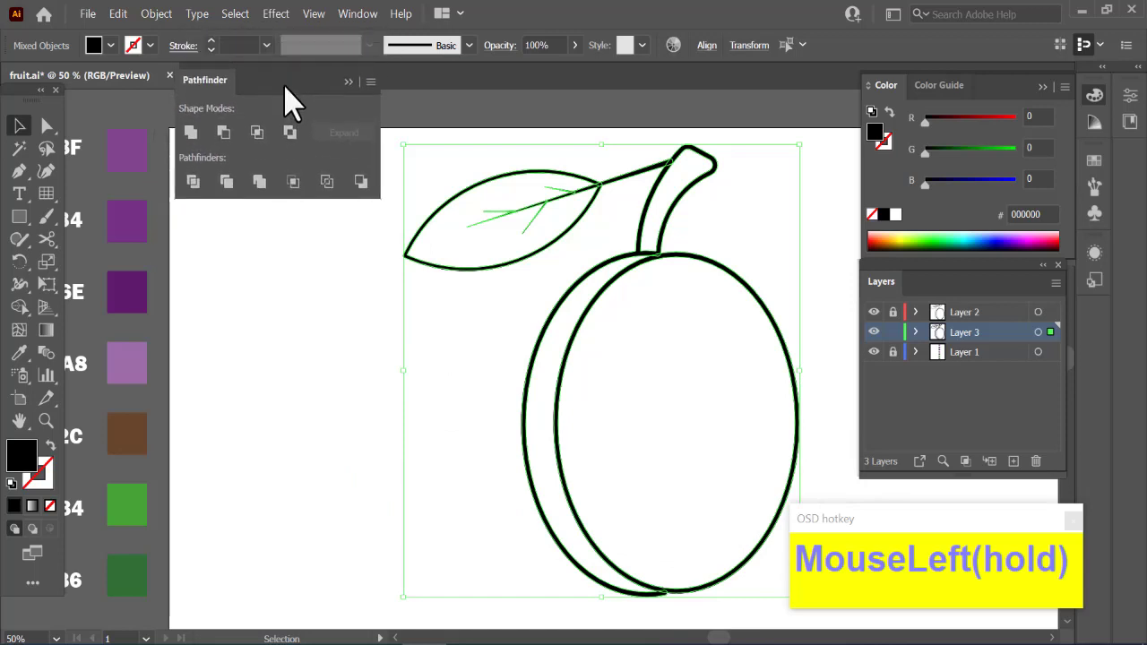
{"action": "left_click", "coordinate": [190, 134]}
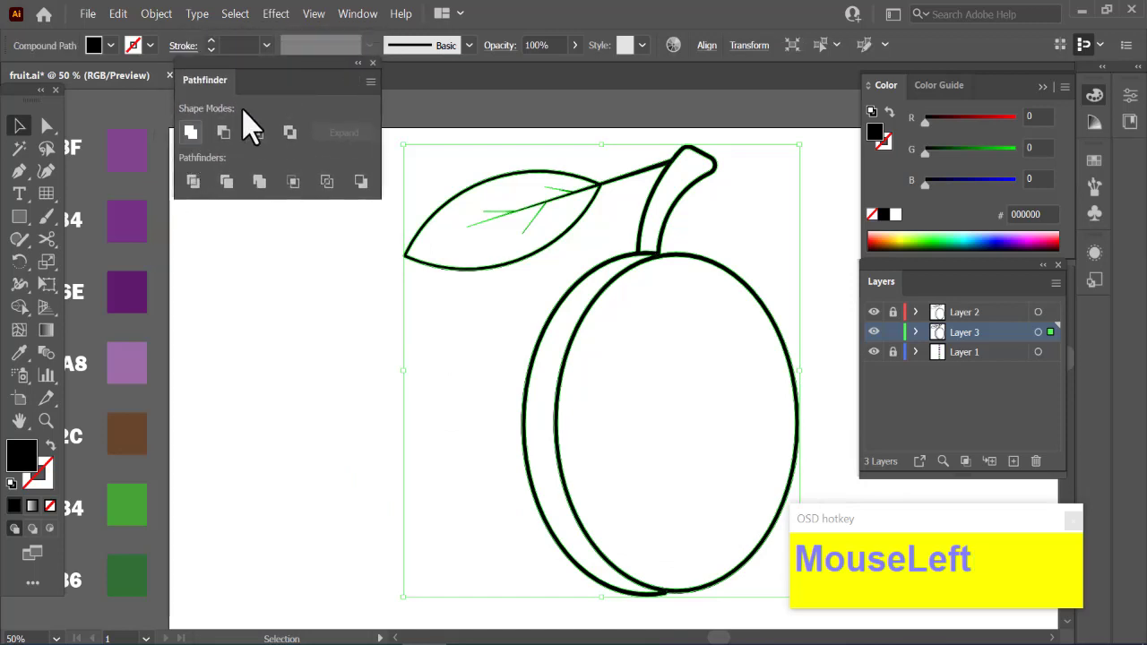
{"action": "left_click", "coordinate": [373, 64]}
Release the united compound path into separate filled shapes and deselect them
{"action": "right_click", "coordinate": [589, 320]}
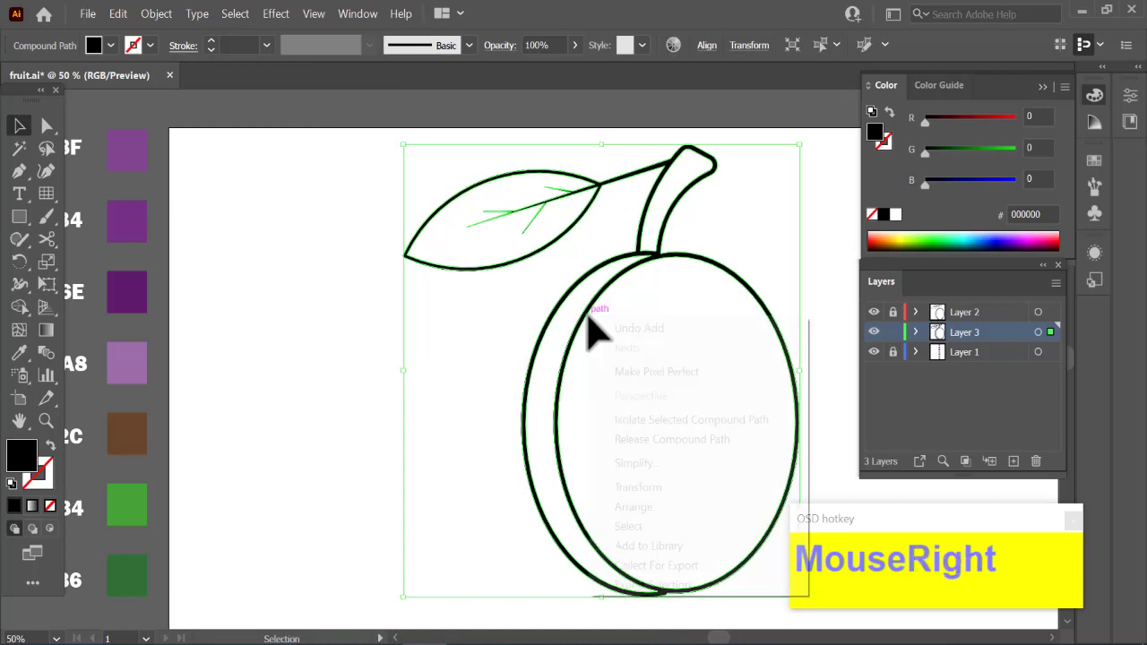
{"action": "left_click", "coordinate": [645, 439]}
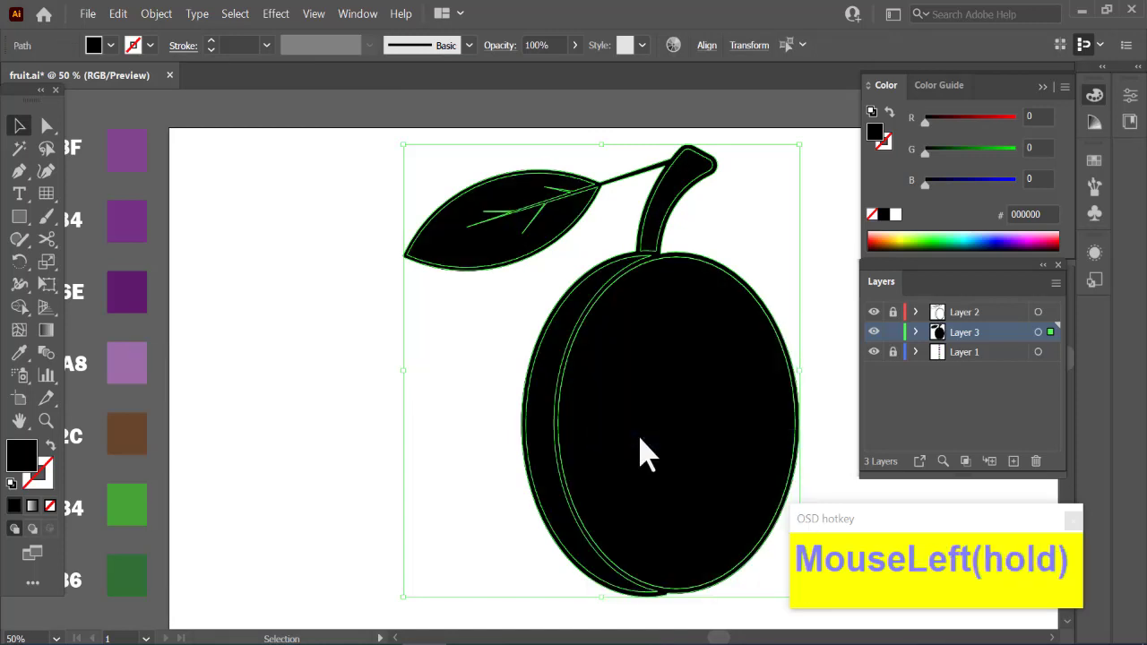
{"action": "left_click", "coordinate": [314, 310]}
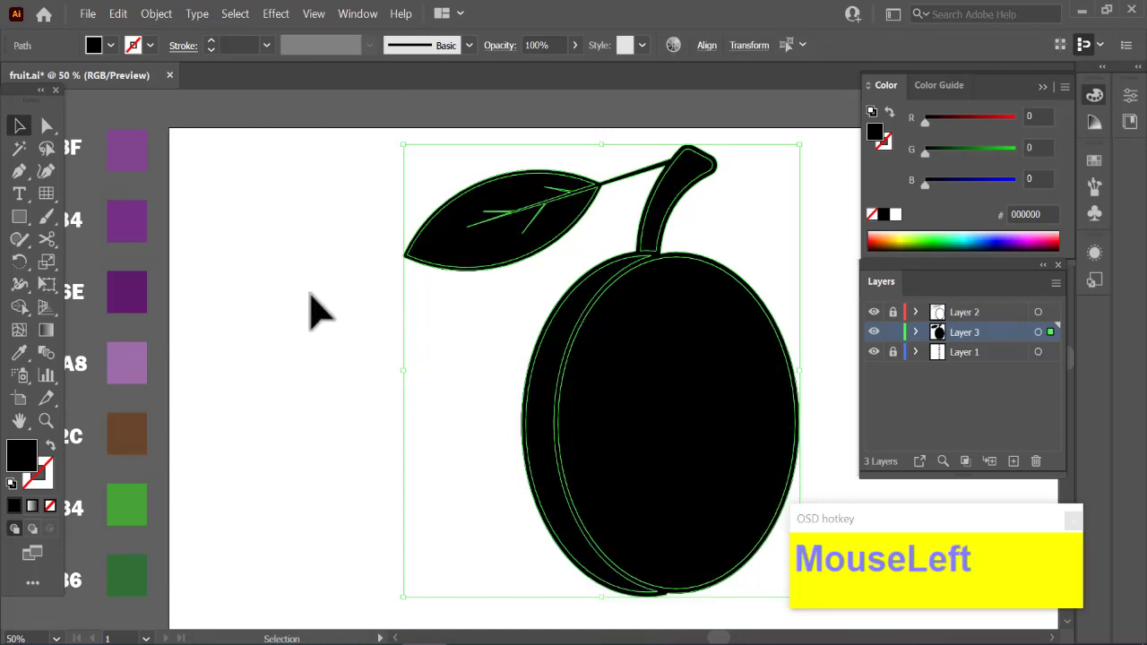
Delete the outer silhouette shape covering the released fruit, stem and leaf shapes, and hide Layer 2
{"action": "left_click", "coordinate": [414, 242]}
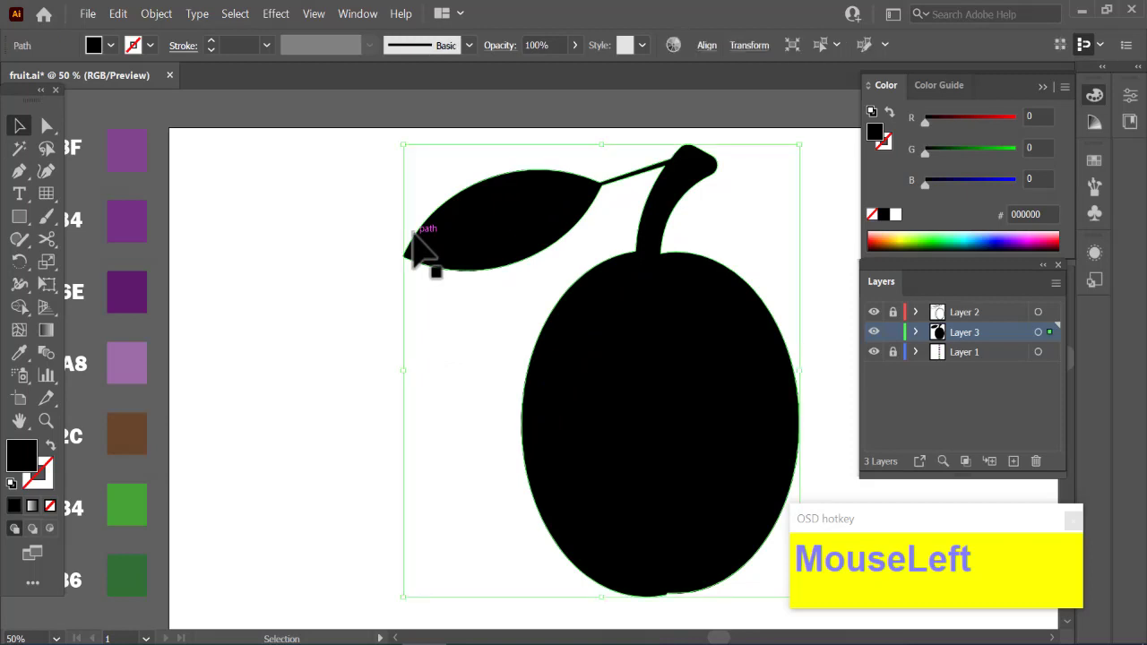
{"action": "left_click", "coordinate": [876, 312]}
{"action": "key", "text": "Delete"}
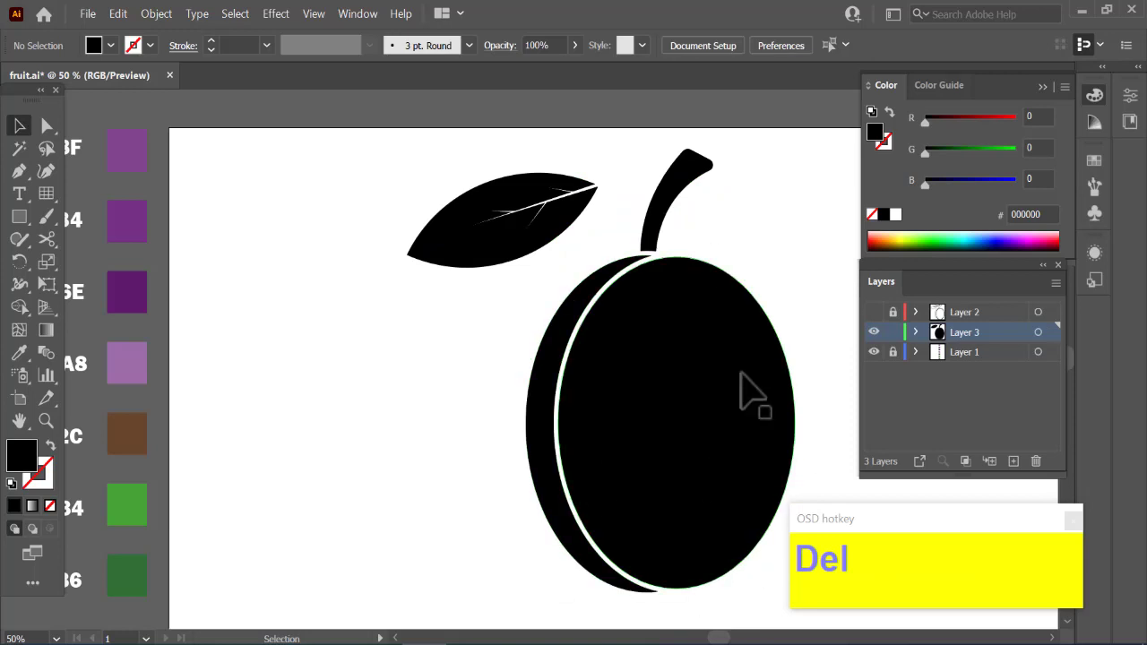
{"action": "left_click", "coordinate": [874, 312]}
{"action": "left_click", "coordinate": [872, 312]}
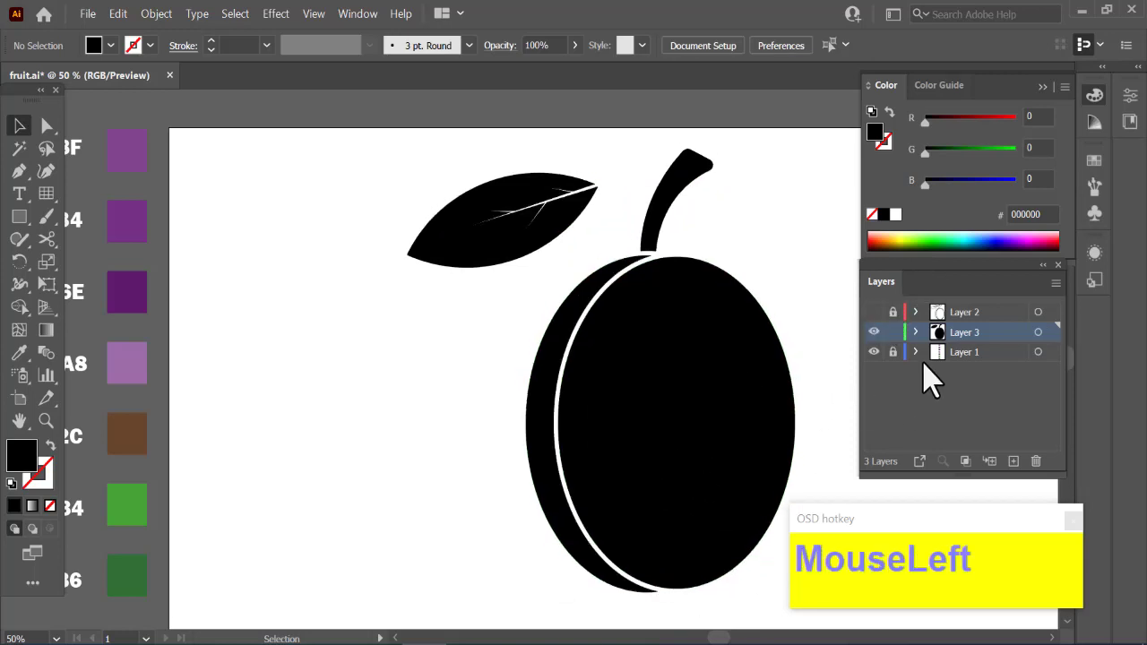
Fill the fruit's large front ellipse and the crescent behind it with the dark purple #5E1C6E palette color
{"action": "left_click", "coordinate": [689, 443]}
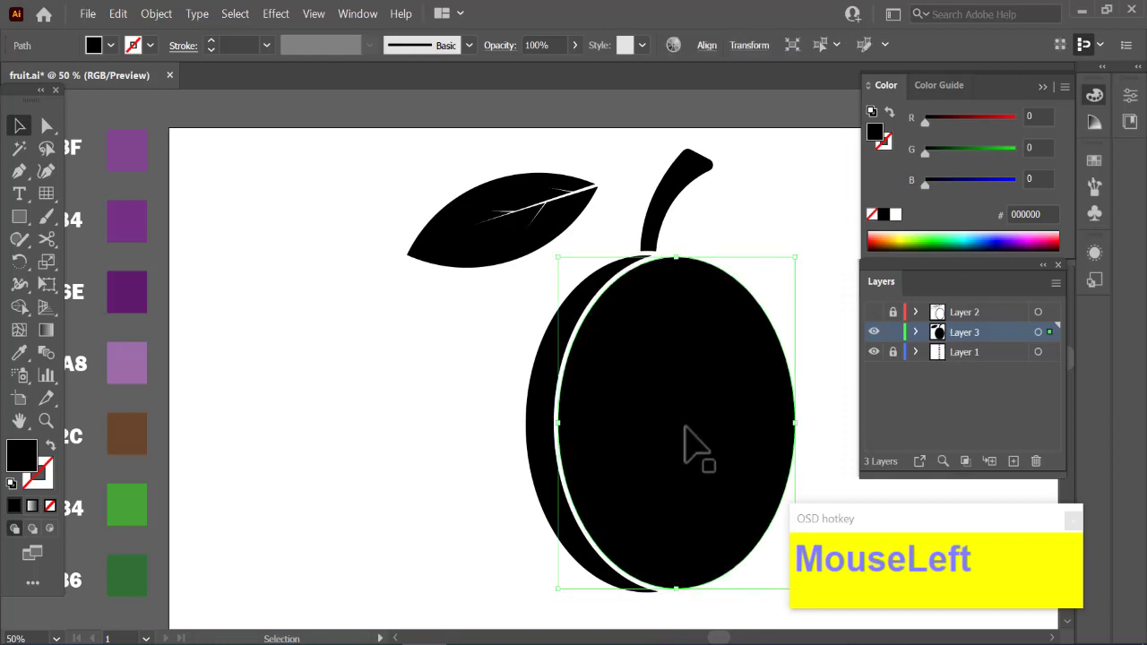
{"action": "left_click", "coordinate": [19, 353]}
{"action": "left_click", "coordinate": [130, 285]}
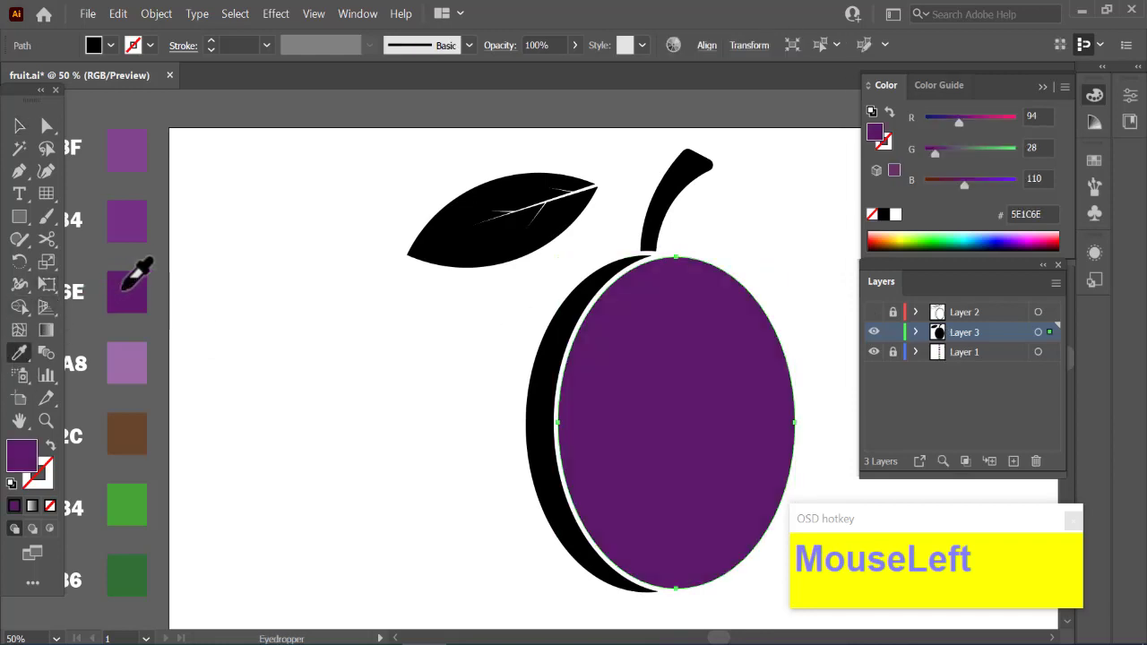
{"action": "left_click", "coordinate": [536, 376], "text": "alt"}
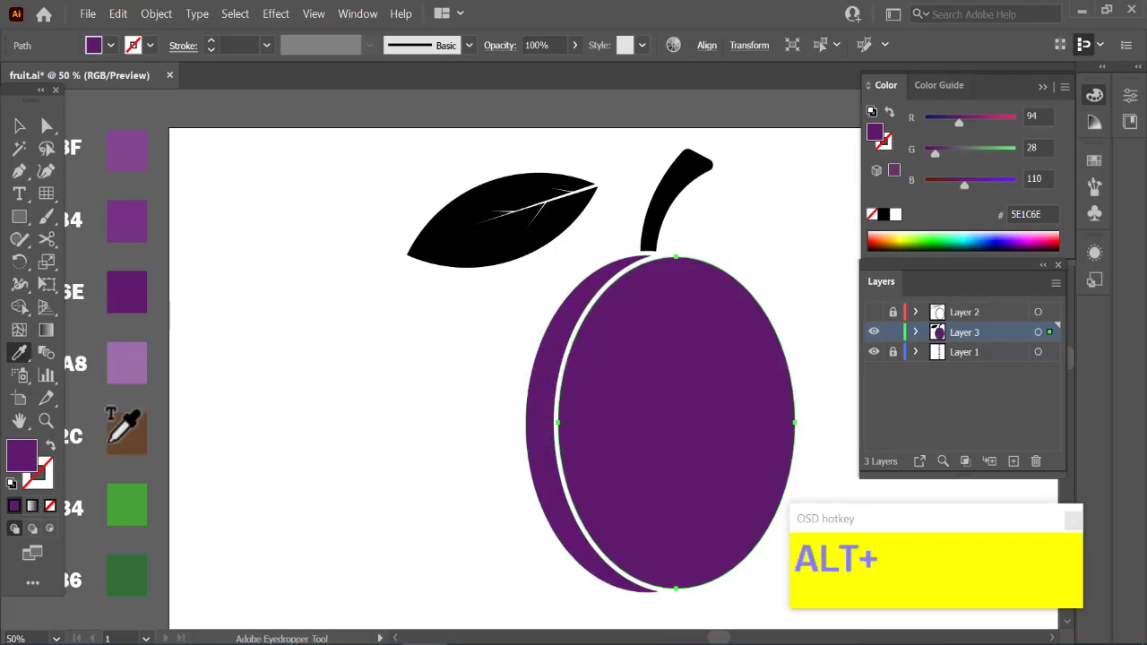
Deselect the fruit ellipse and fill the stem with the brown #67452C palette color
{"action": "left_click", "coordinate": [281, 436], "text": "ctrl"}
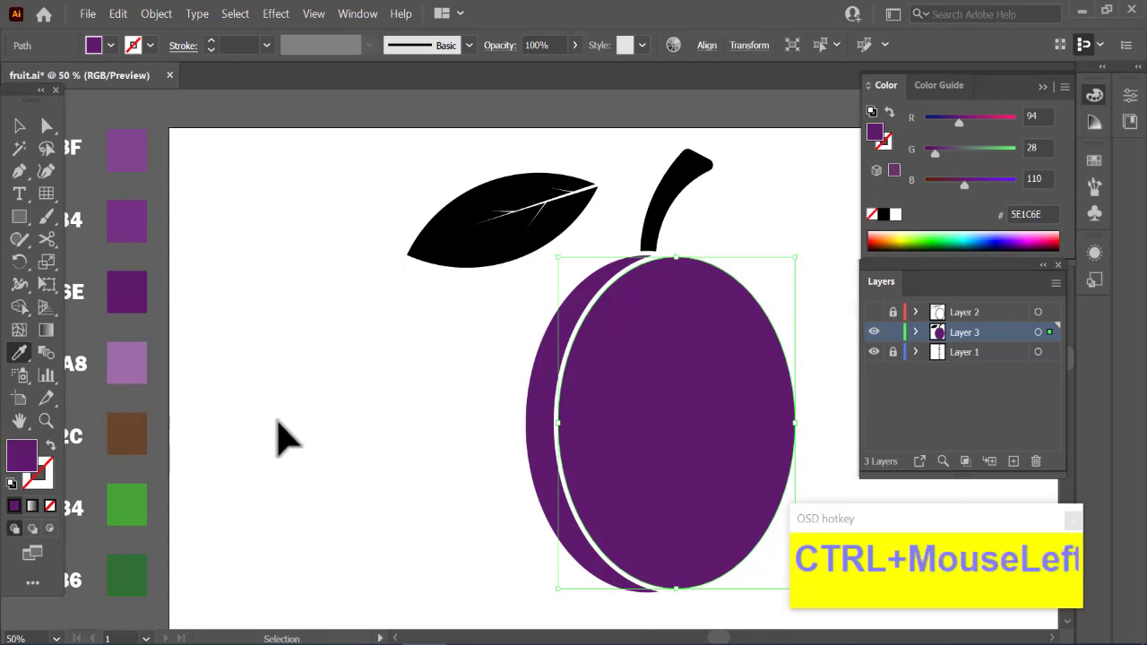
{"action": "left_click", "coordinate": [128, 443]}
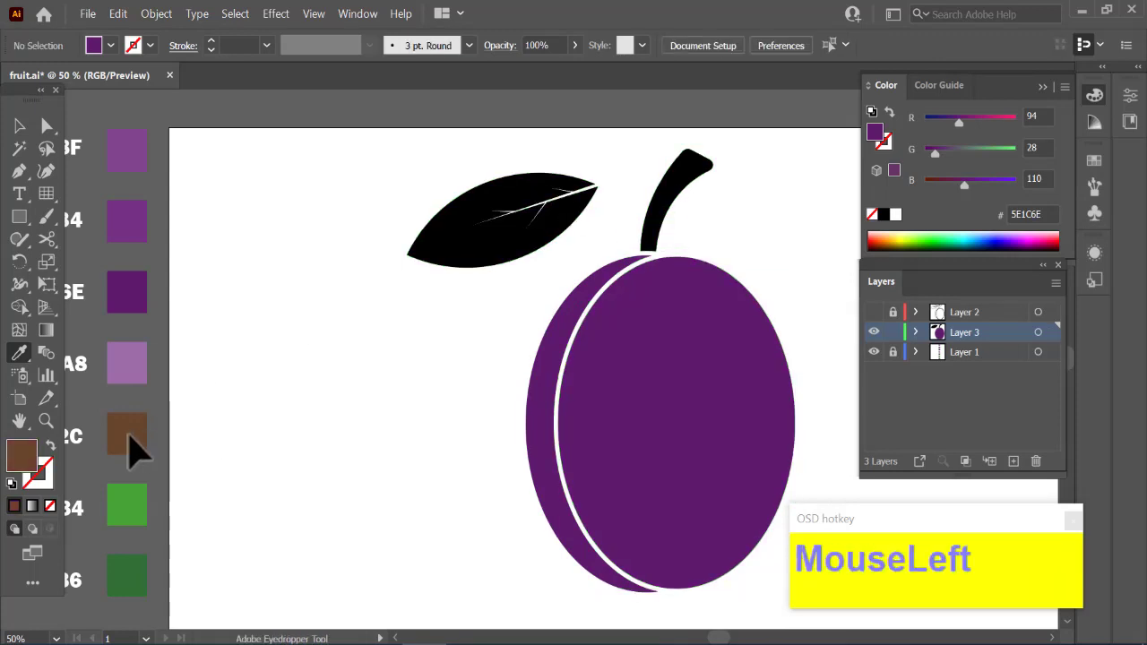
{"action": "left_click", "coordinate": [673, 157], "text": "alt"}
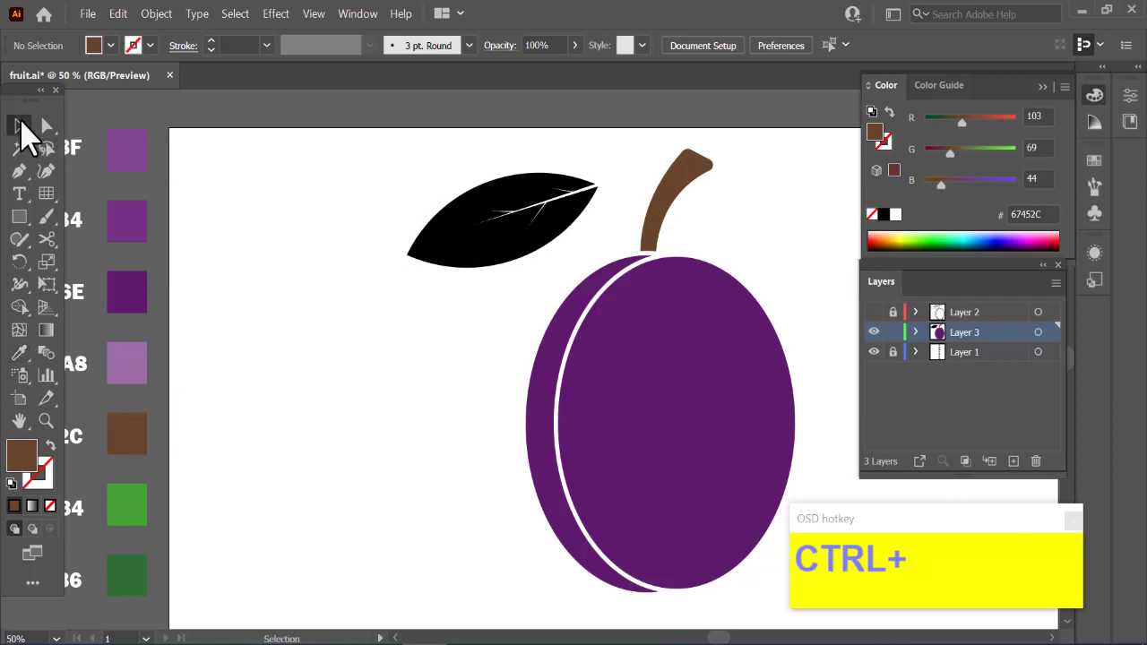
Fill the leaf with the green #47A334 palette color, then show the Layer 2 outlines and clear the selection
{"action": "left_click", "coordinate": [479, 258]}
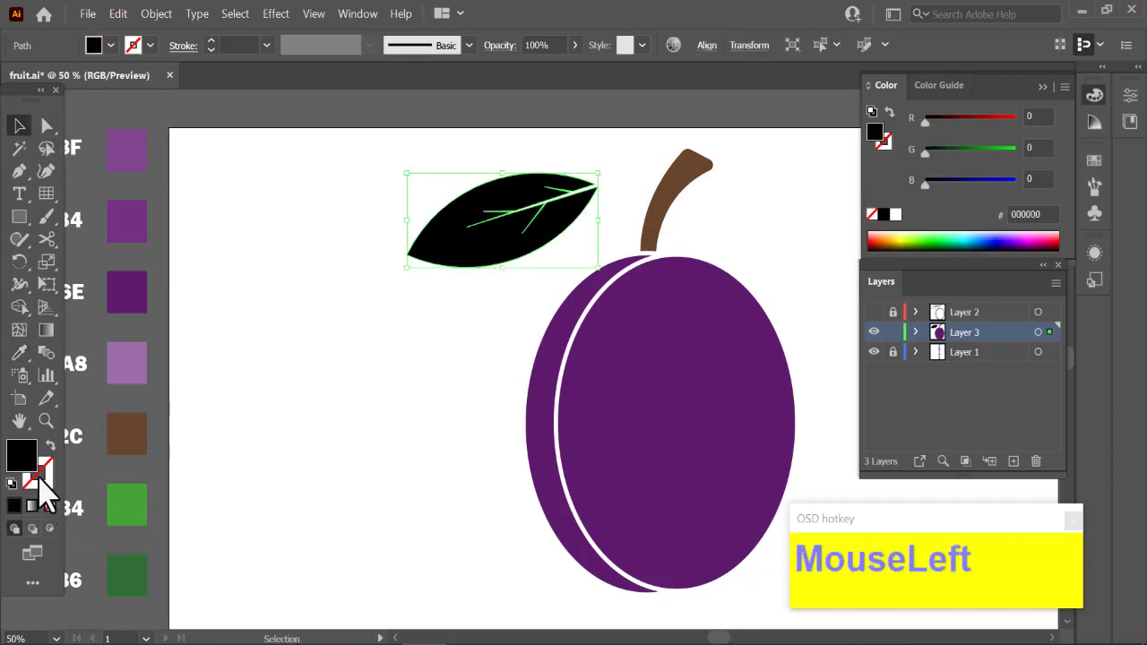
{"action": "left_click", "coordinate": [15, 352]}
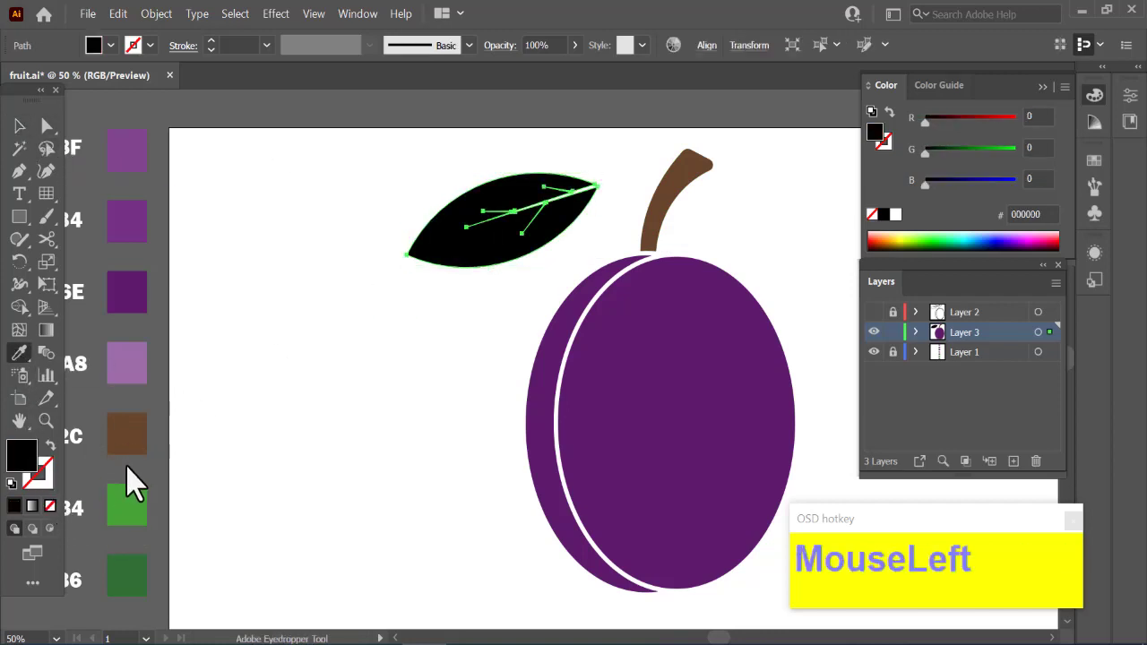
{"action": "left_click", "coordinate": [139, 521]}
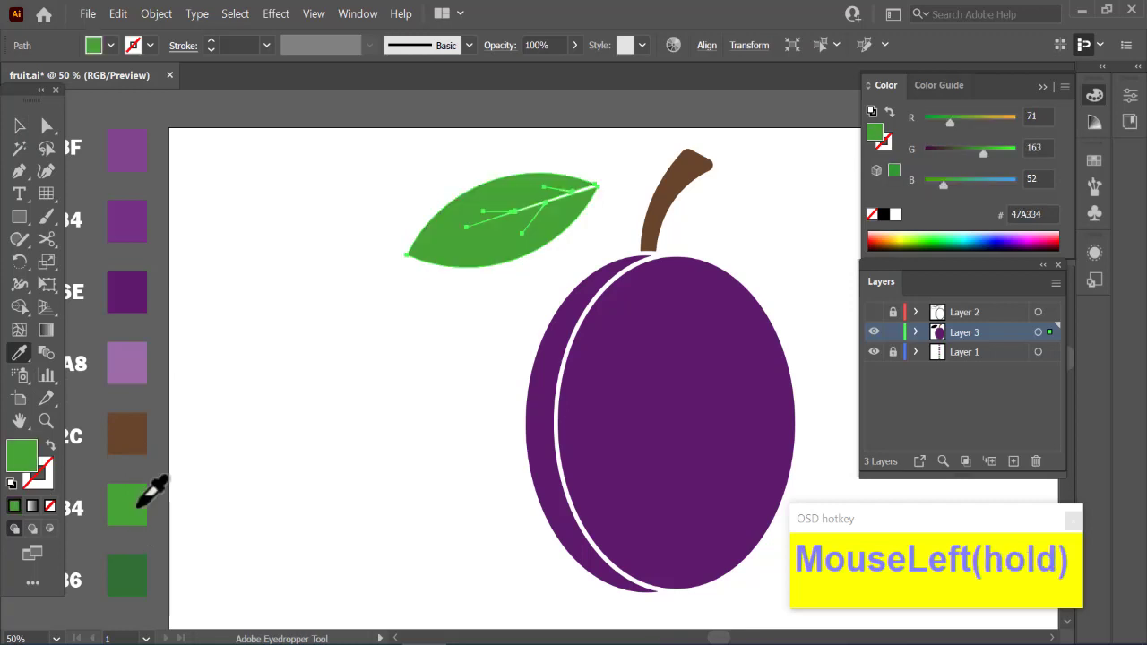
{"action": "left_click", "coordinate": [874, 312]}
{"action": "key", "text": "ctrl"}
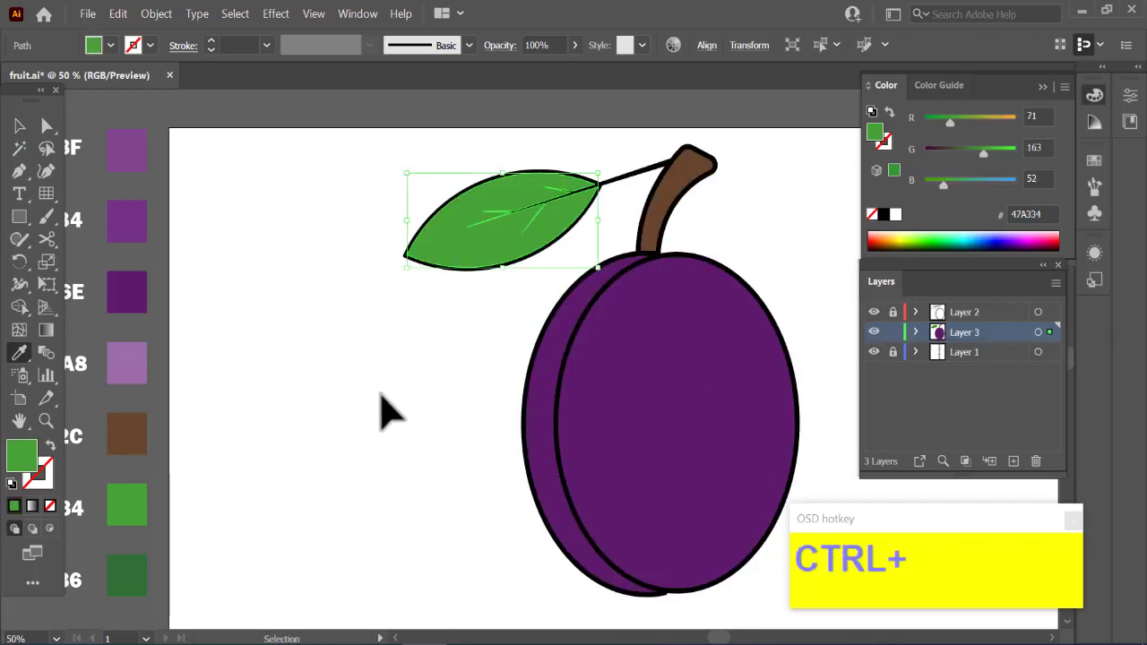
{"action": "left_click", "coordinate": [385, 412], "text": "ctrl"}
Make two horizontally offset copies of the front ellipse beside the fruit and trim them to a right-hand crescent with Shape Builder
{"action": "key", "text": "ctrl+minus"}
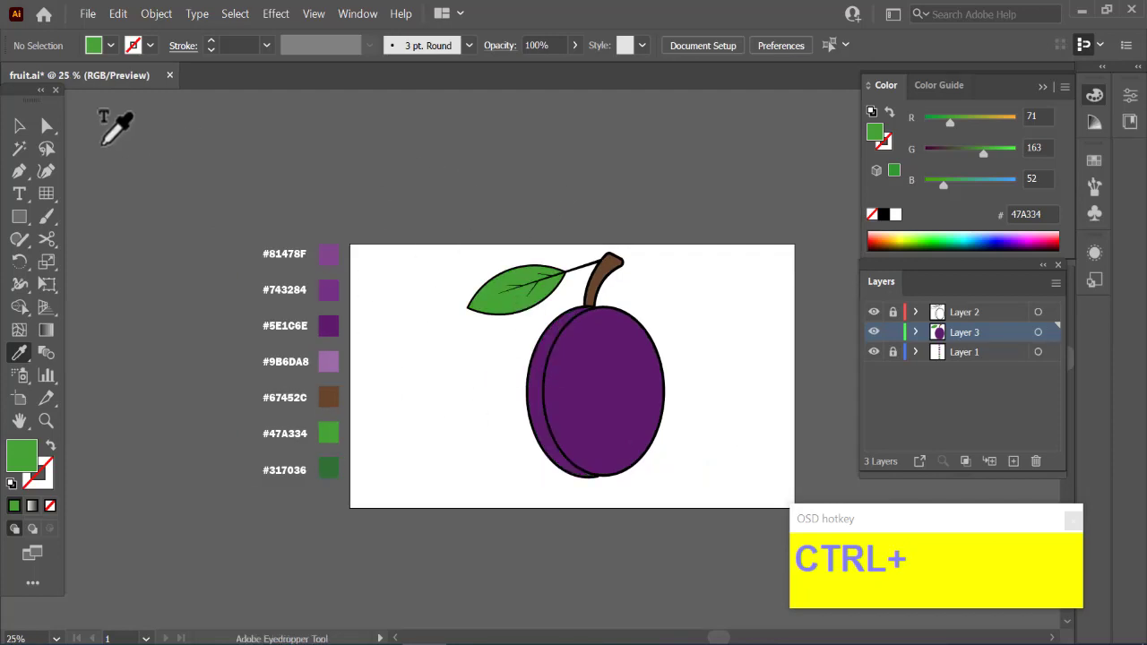
{"action": "left_click", "coordinate": [19, 126]}
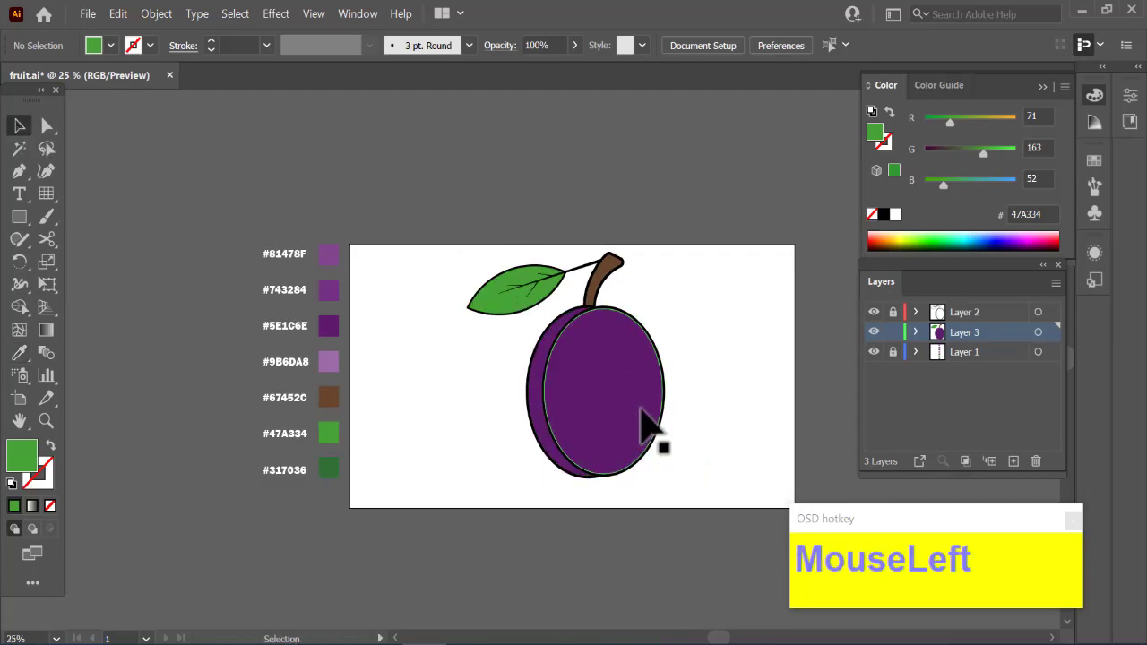
{"action": "left_click_drag", "start_coordinate": [640, 409], "coordinate": [466, 444]}
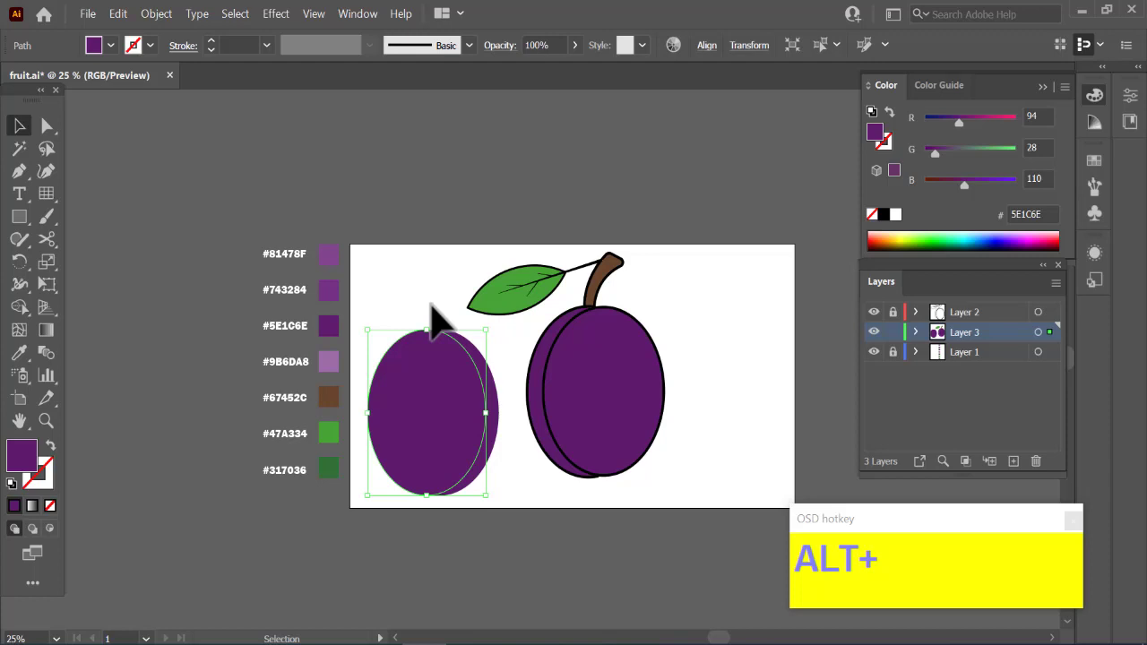
{"action": "left_click_drag", "start_coordinate": [431, 305], "coordinate": [519, 484]}
{"action": "left_click", "coordinate": [21, 307]}
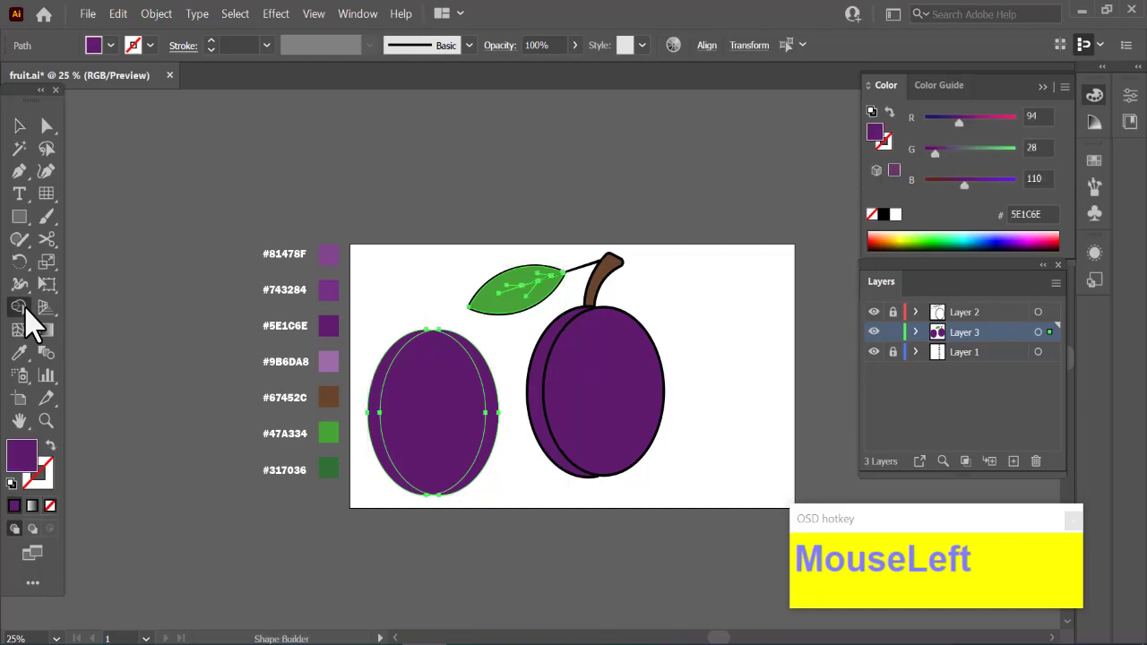
{"action": "left_click_drag", "start_coordinate": [448, 439], "coordinate": [385, 397]}
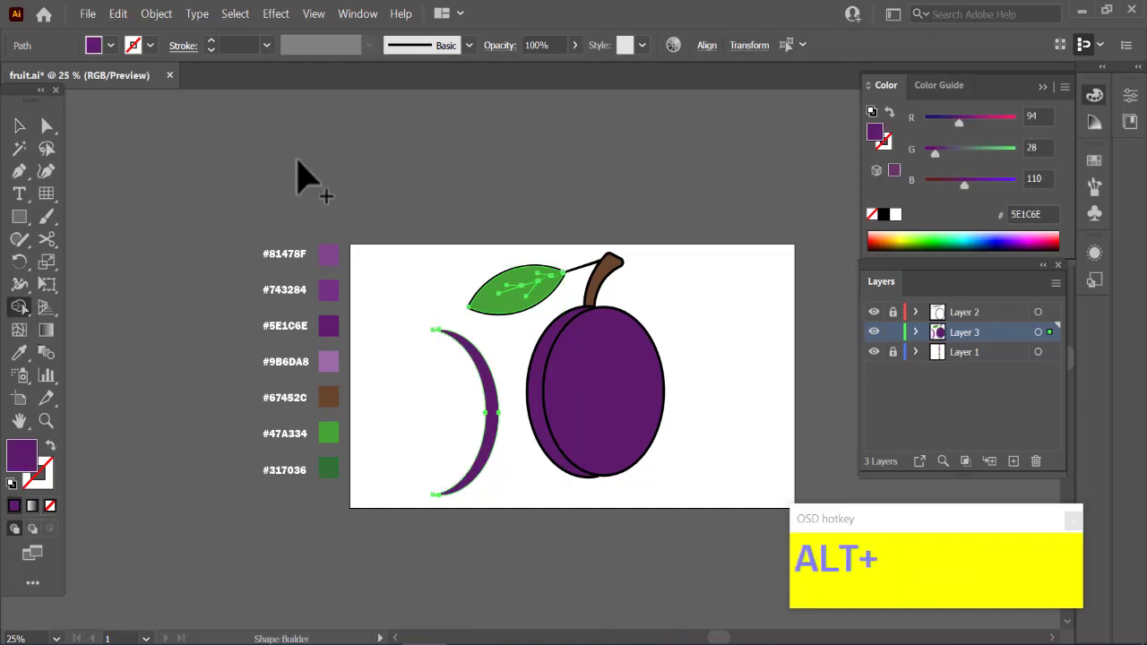
Move only the trimmed crescent, without the leaf, onto the right side of the fruit
{"action": "left_click", "coordinate": [19, 126]}
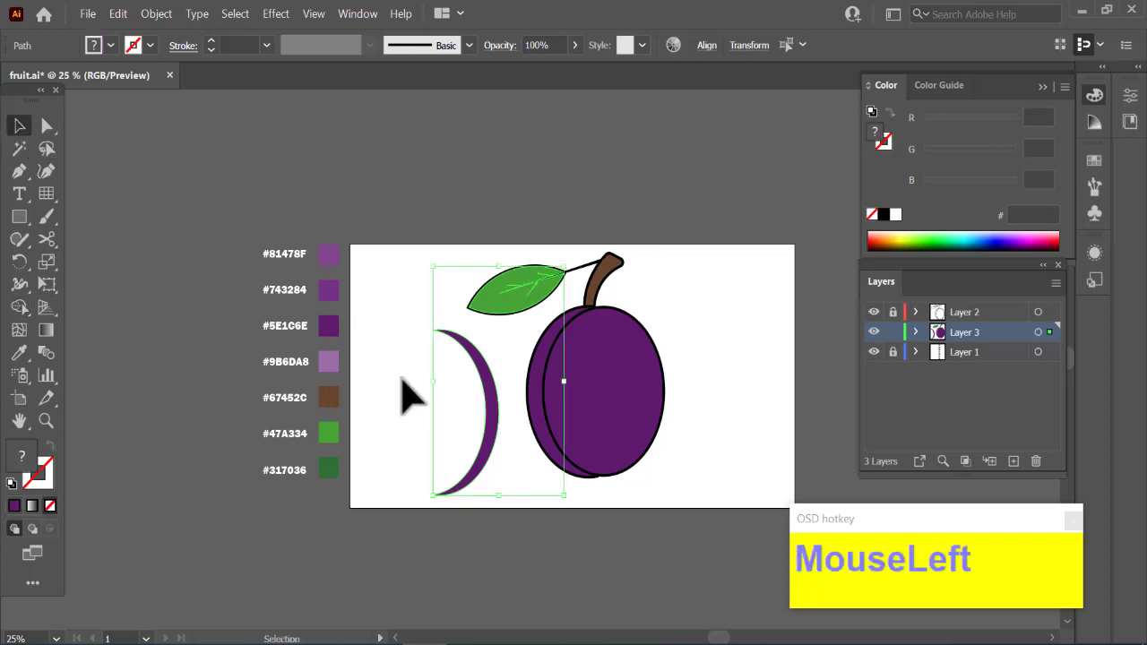
{"action": "left_click_drag", "start_coordinate": [500, 414], "coordinate": [672, 383]}
{"action": "key", "text": "ctrl+z"}
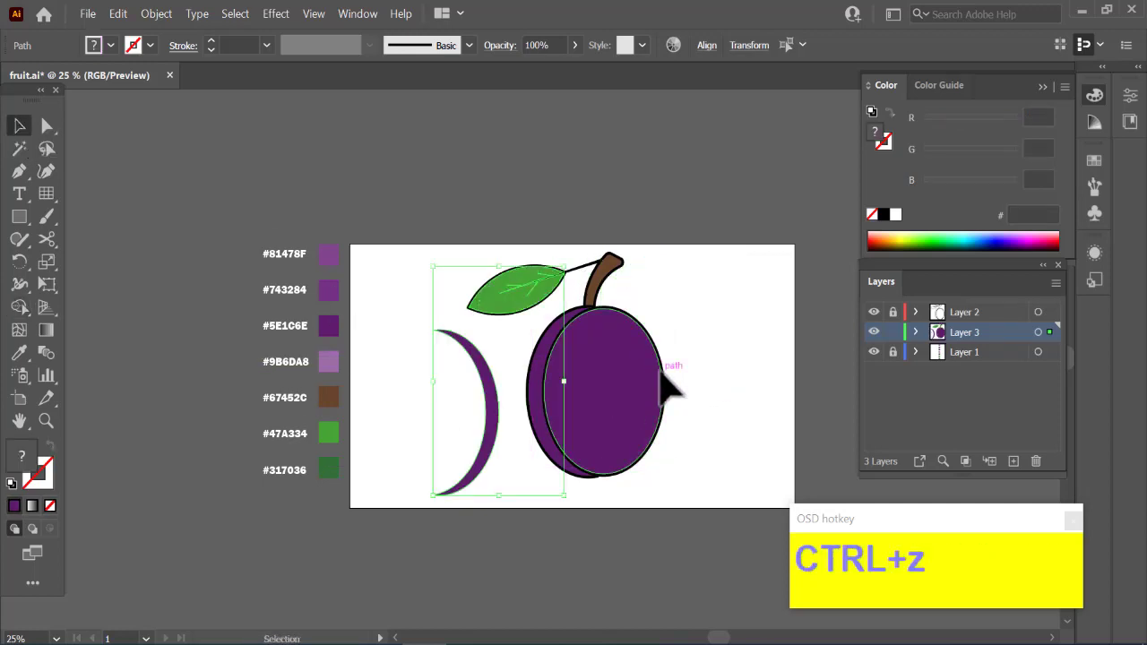
{"action": "left_click", "coordinate": [574, 218]}
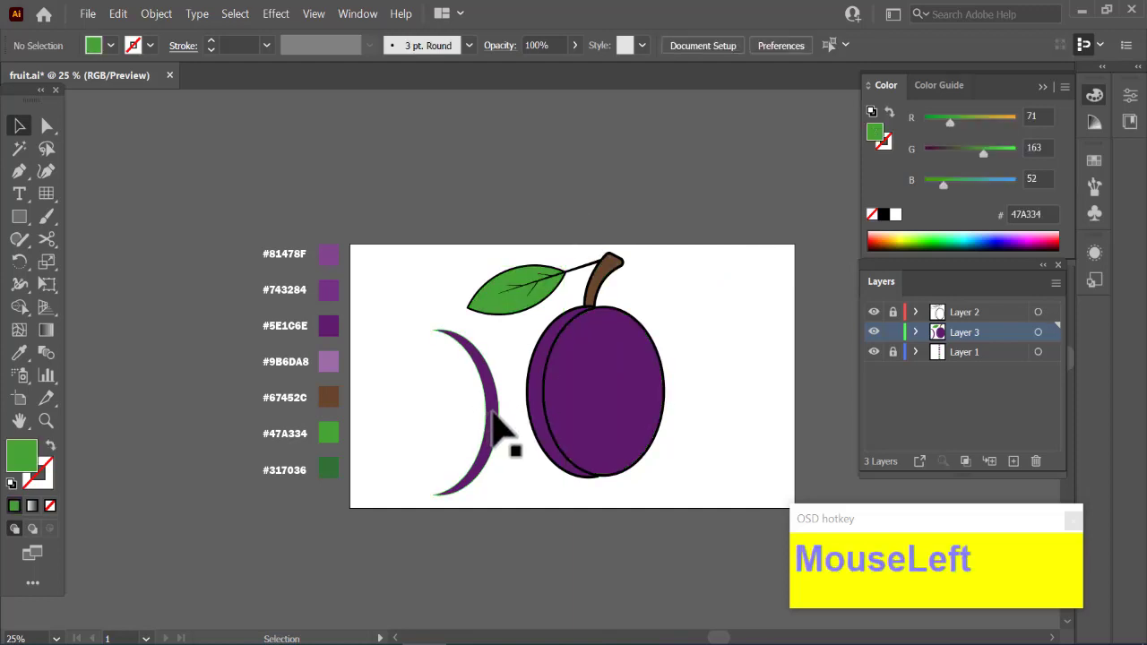
{"action": "left_click_drag", "start_coordinate": [493, 412], "coordinate": [650, 400]}
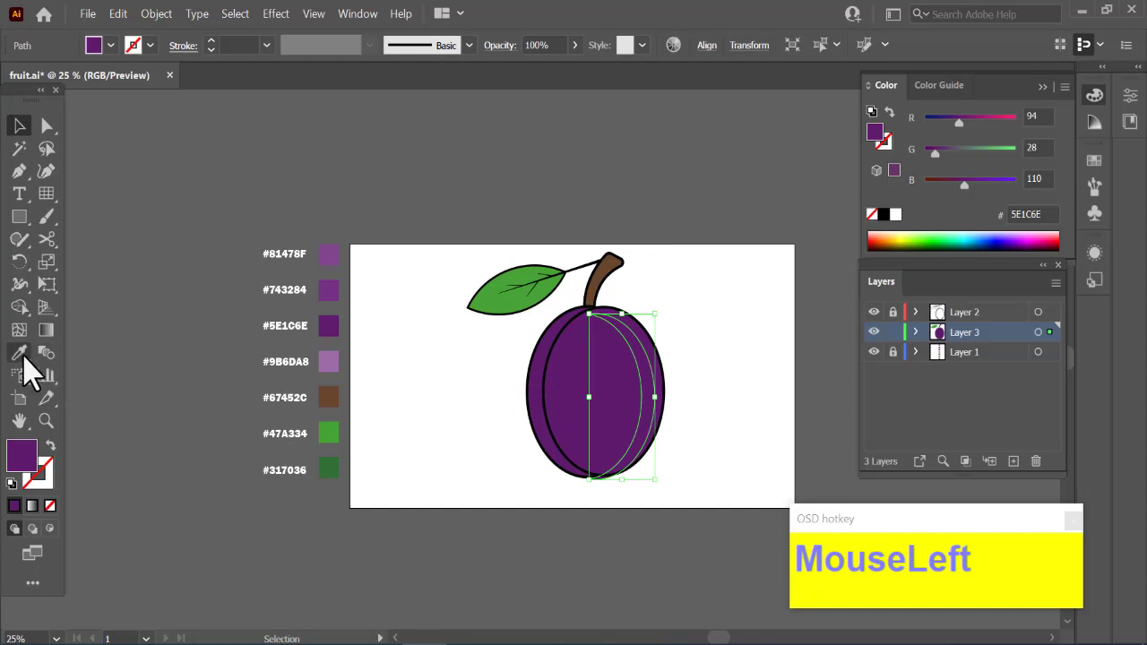
Fill the crescent with purple #743284 and align it with the fruit's right edge
{"action": "left_click", "coordinate": [20, 353]}
{"action": "left_click", "coordinate": [334, 290]}
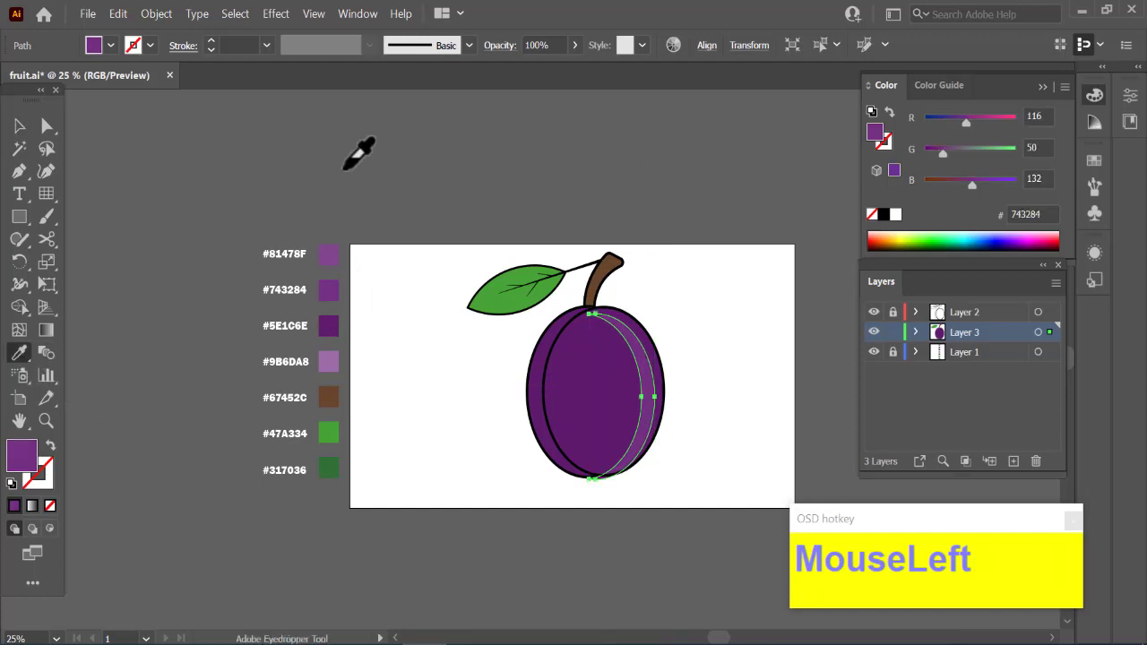
{"action": "left_click", "coordinate": [14, 127]}
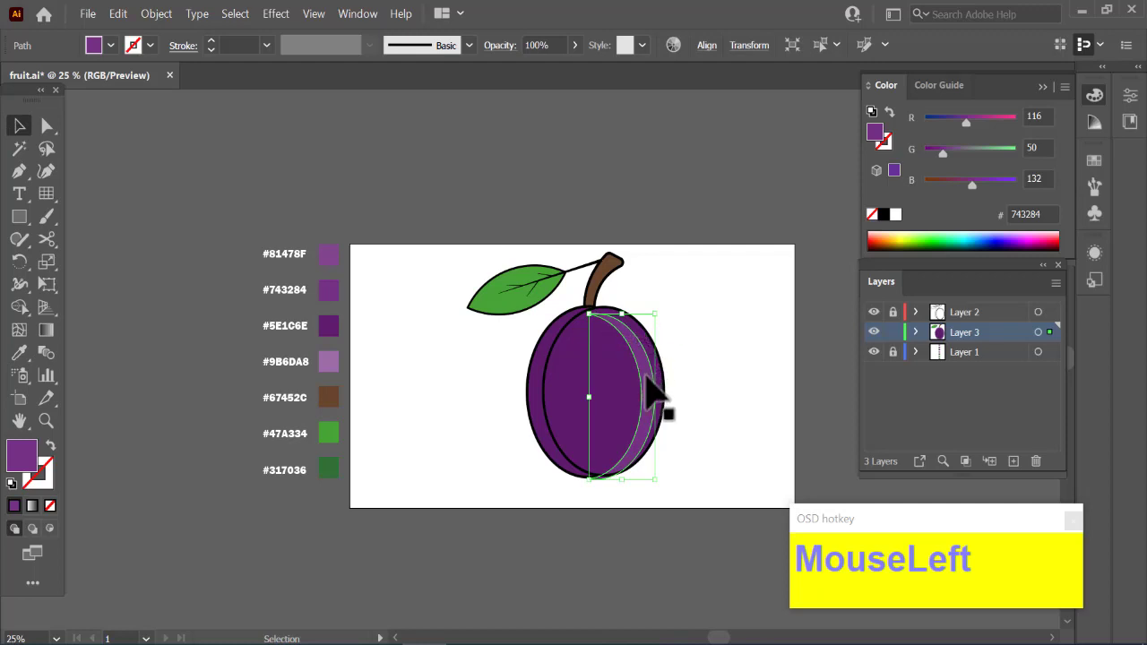
{"action": "left_click_drag", "start_coordinate": [648, 376], "coordinate": [668, 383]}
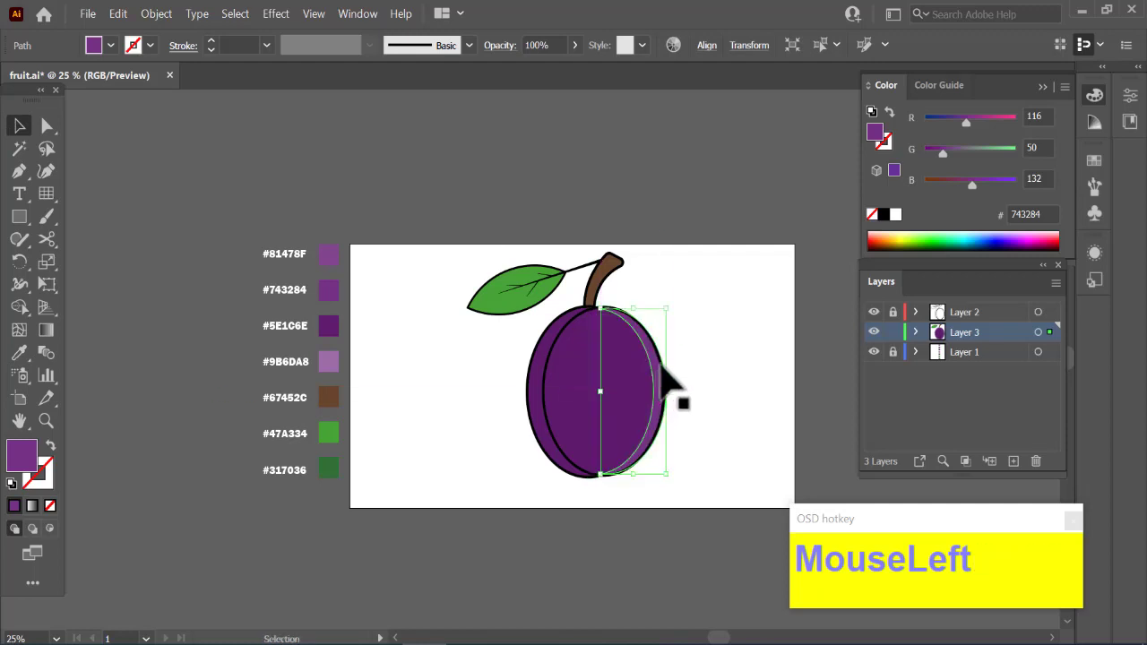
{"action": "left_click", "coordinate": [760, 213]}
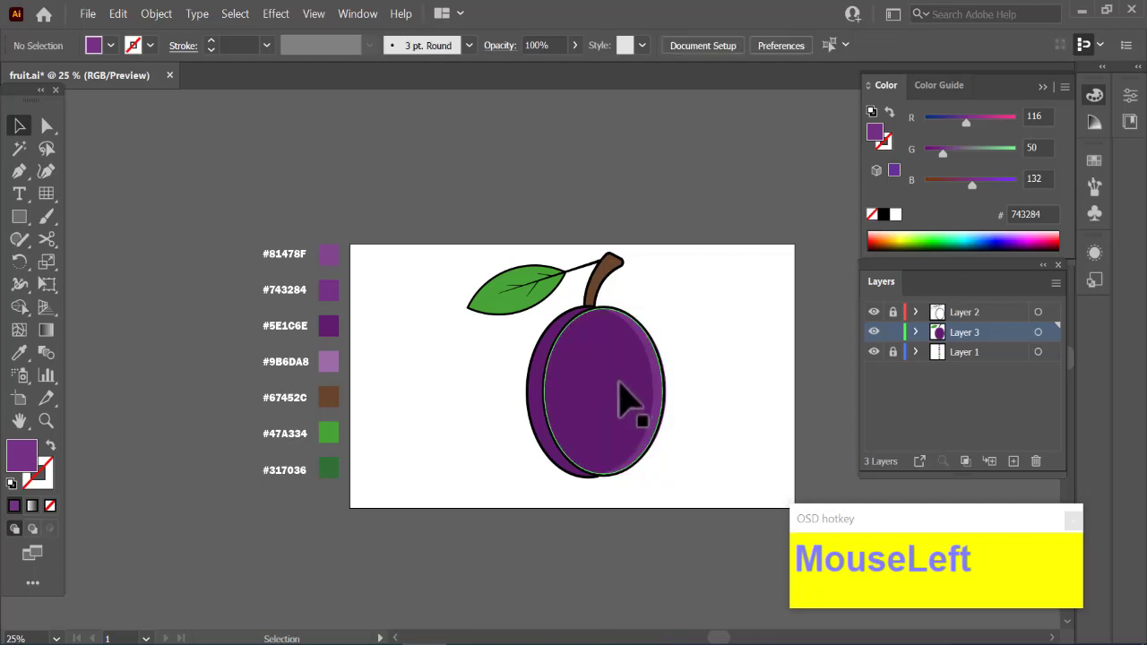
Fill the fruit's large front ellipse with the lighter purple #81478F palette color and deselect it
{"action": "left_click", "coordinate": [625, 395]}
{"action": "left_click", "coordinate": [19, 354]}
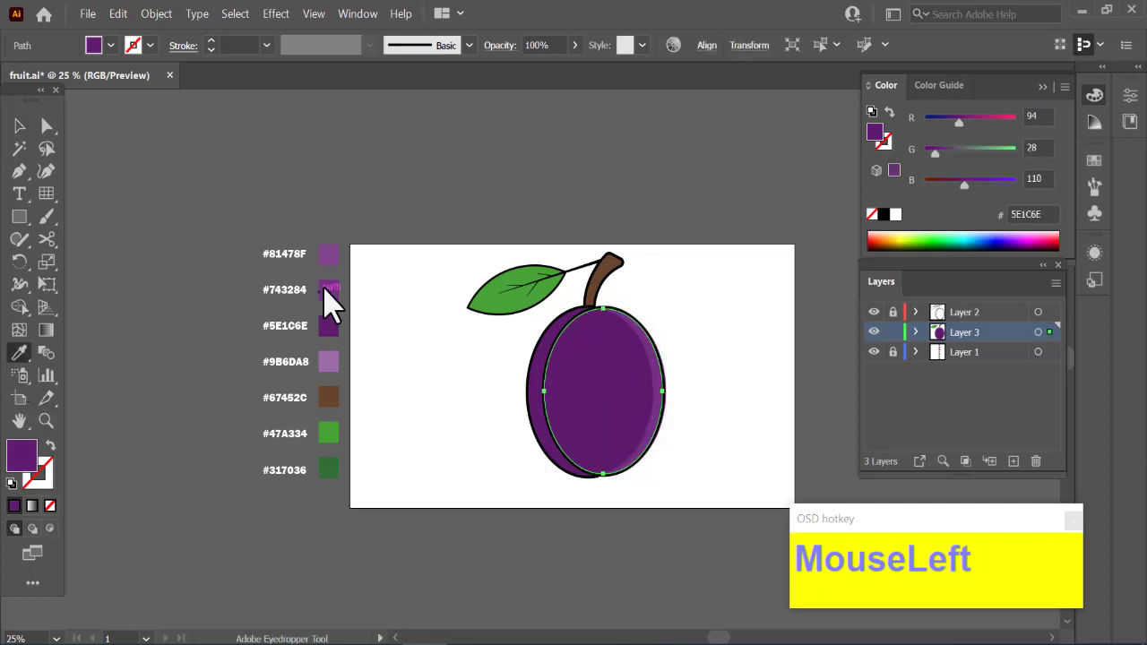
{"action": "left_click", "coordinate": [331, 258]}
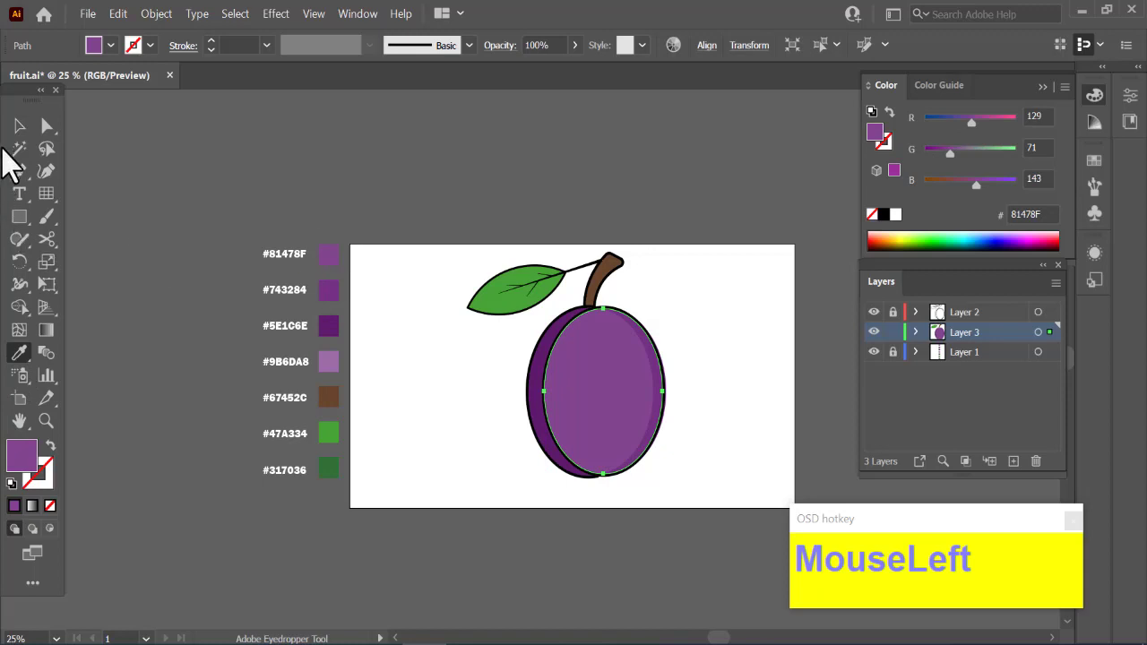
{"action": "left_click", "coordinate": [20, 126]}
{"action": "left_click", "coordinate": [305, 157]}
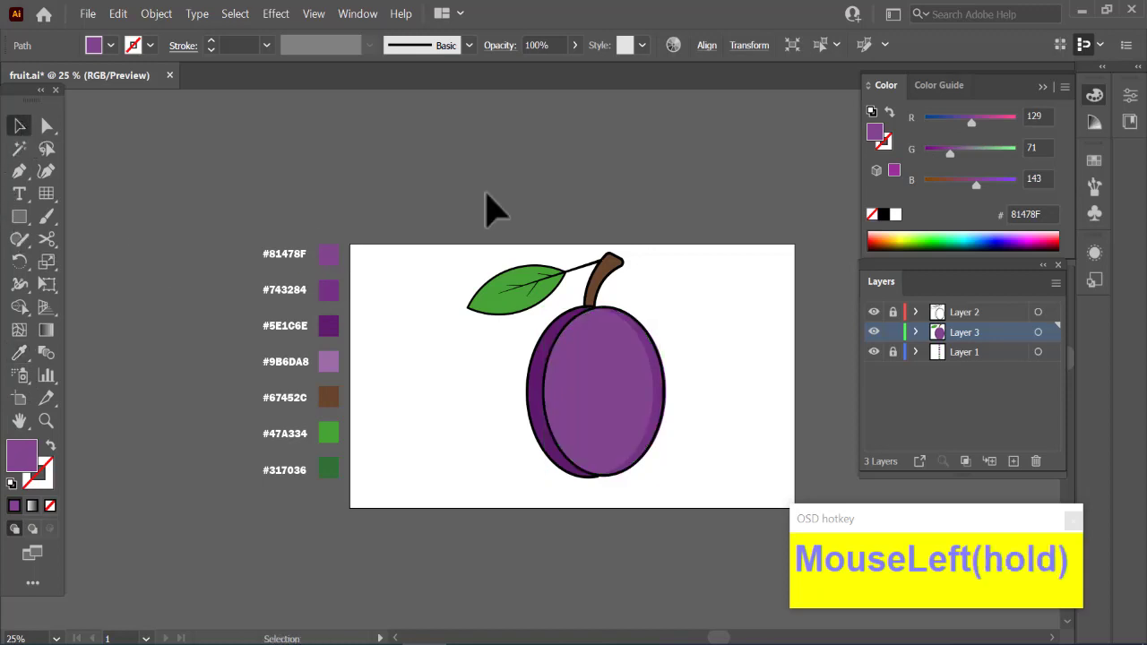
Recolor the shading crescent on the fruit's right edge with dark purple #5E1C6E and deselect it
{"action": "left_click", "coordinate": [658, 421]}
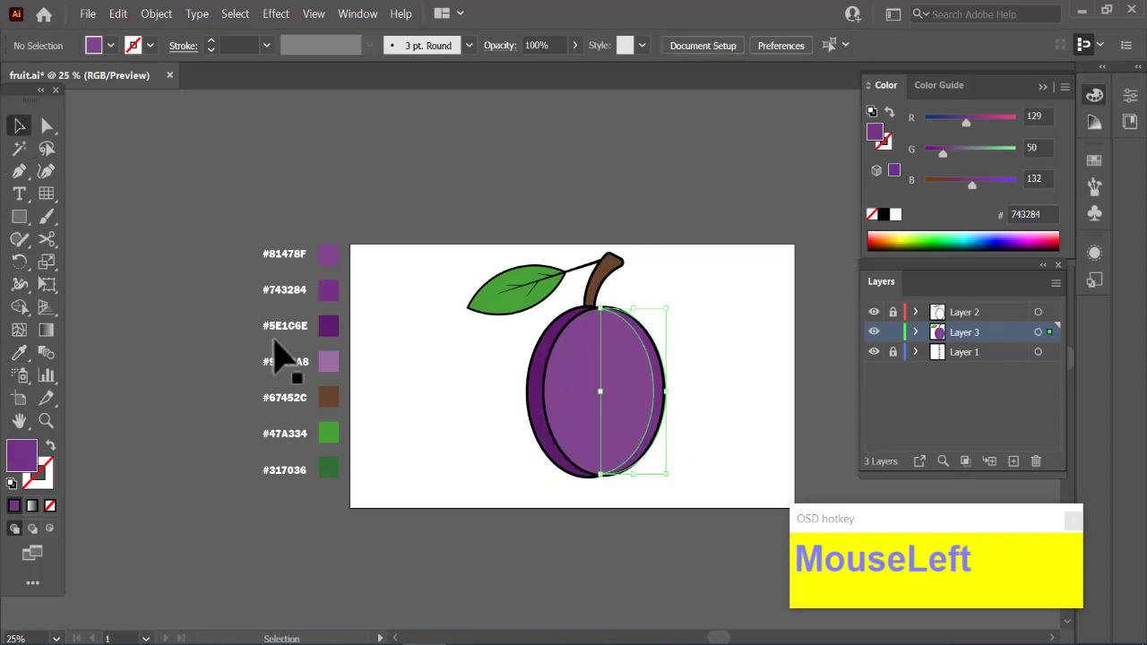
{"action": "left_click", "coordinate": [20, 355]}
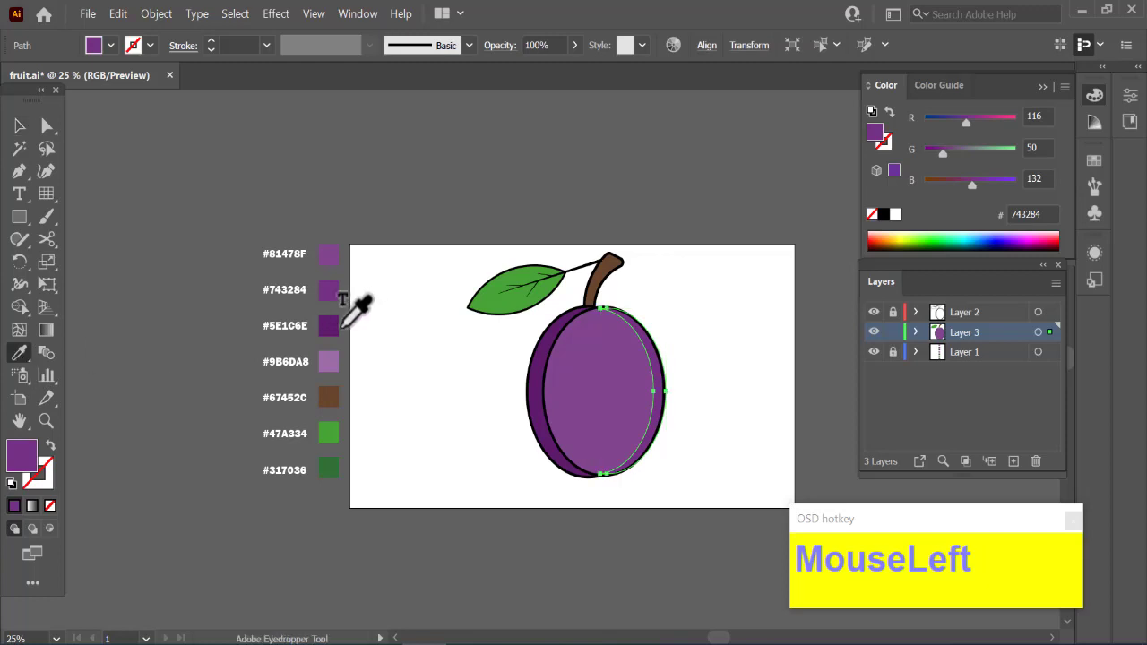
{"action": "left_click", "coordinate": [336, 323]}
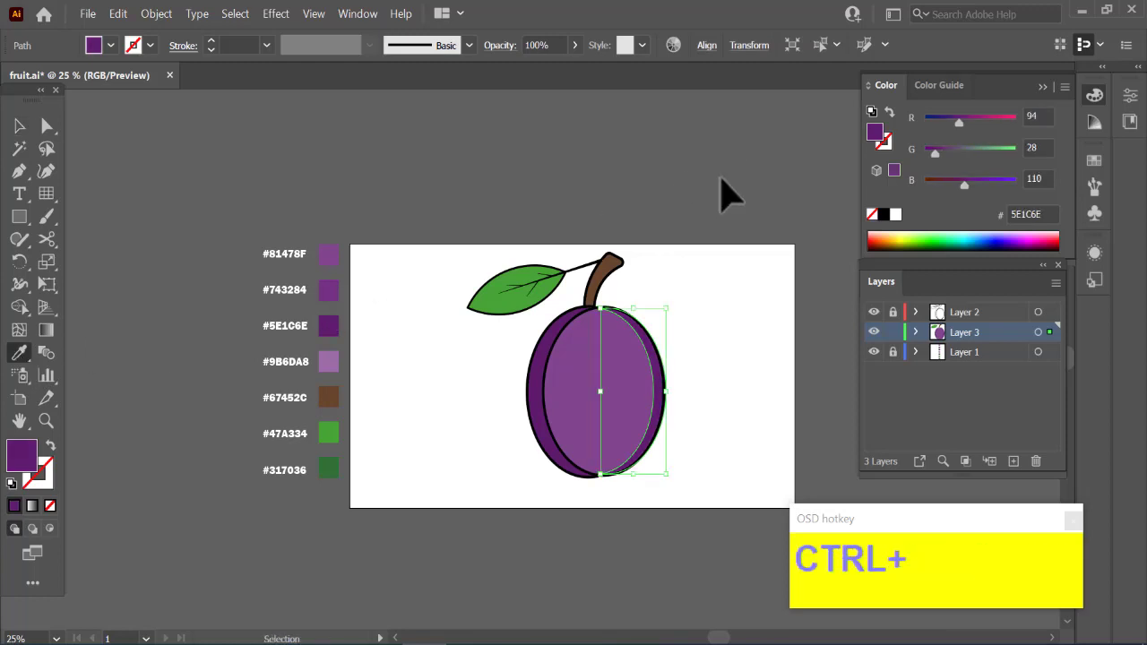
{"action": "key", "text": "ctrl+shift+a"}
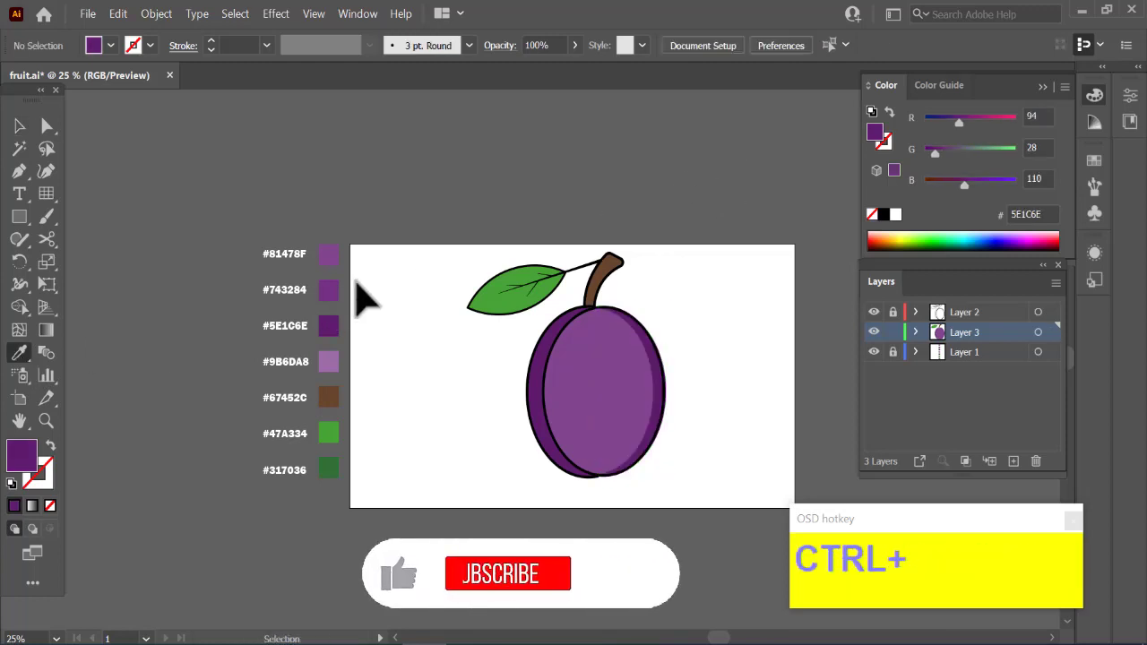
Duplicate the fruit's light purple front ellipse beside the fruit as two slightly offset, overlapping copies
{"action": "key", "text": "ctrl+equal"}
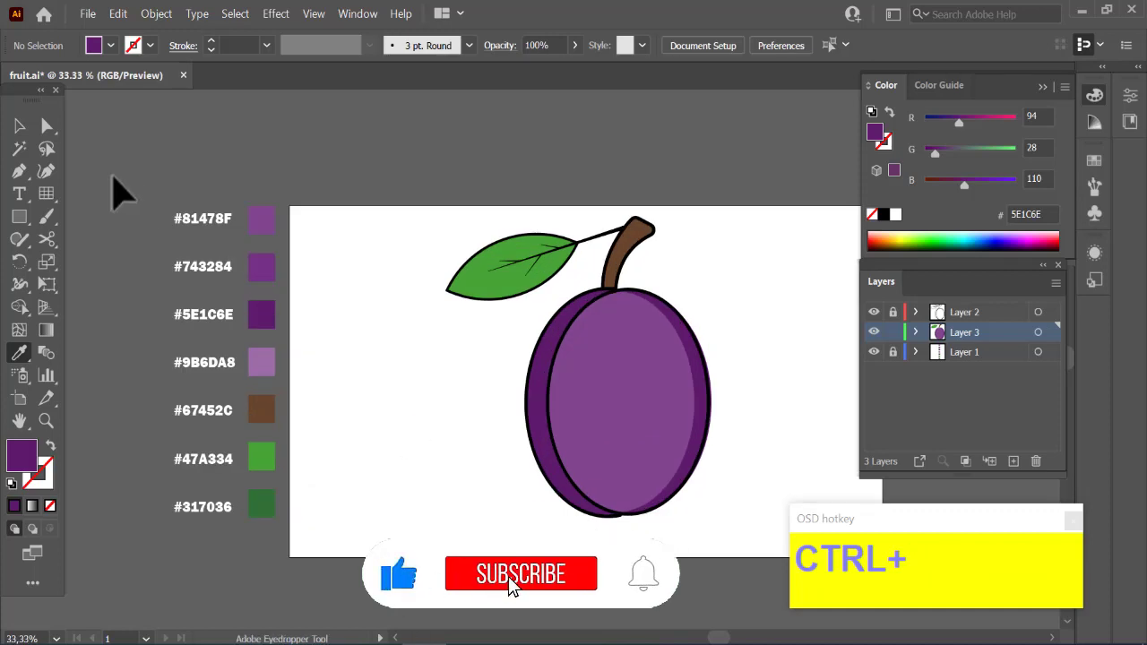
{"action": "scroll", "coordinate": [281, 96], "scroll_direction": "right", "scroll_amount": 5}
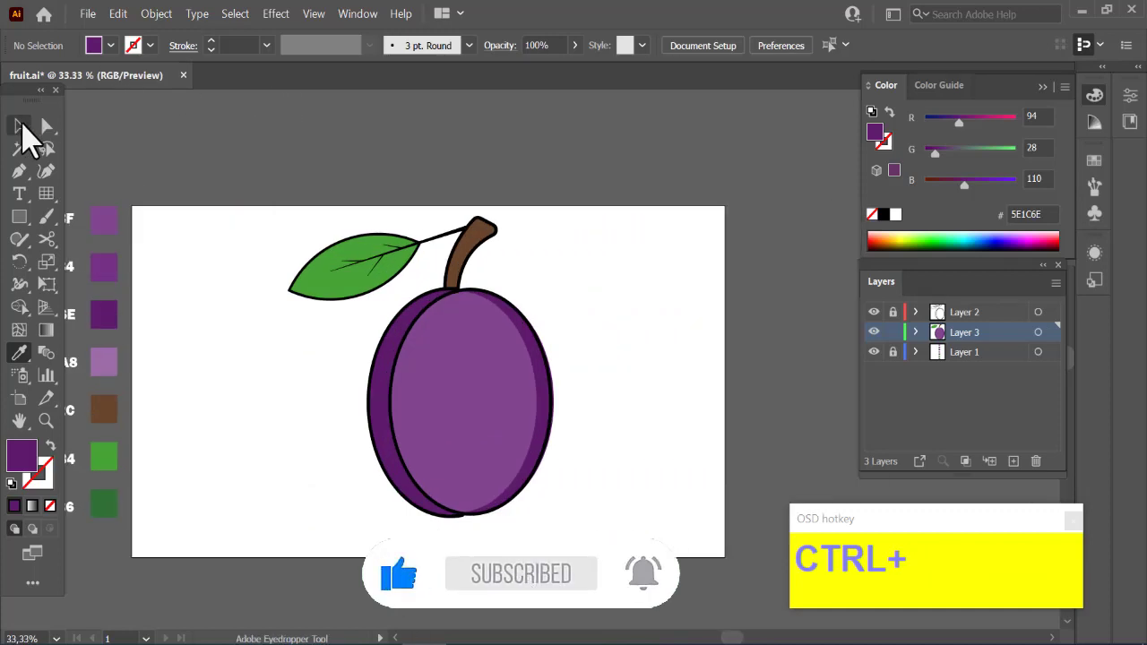
{"action": "left_click", "coordinate": [20, 125]}
{"action": "left_click", "coordinate": [466, 394]}
{"action": "left_click_drag", "start_coordinate": [519, 448], "coordinate": [641, 365]}
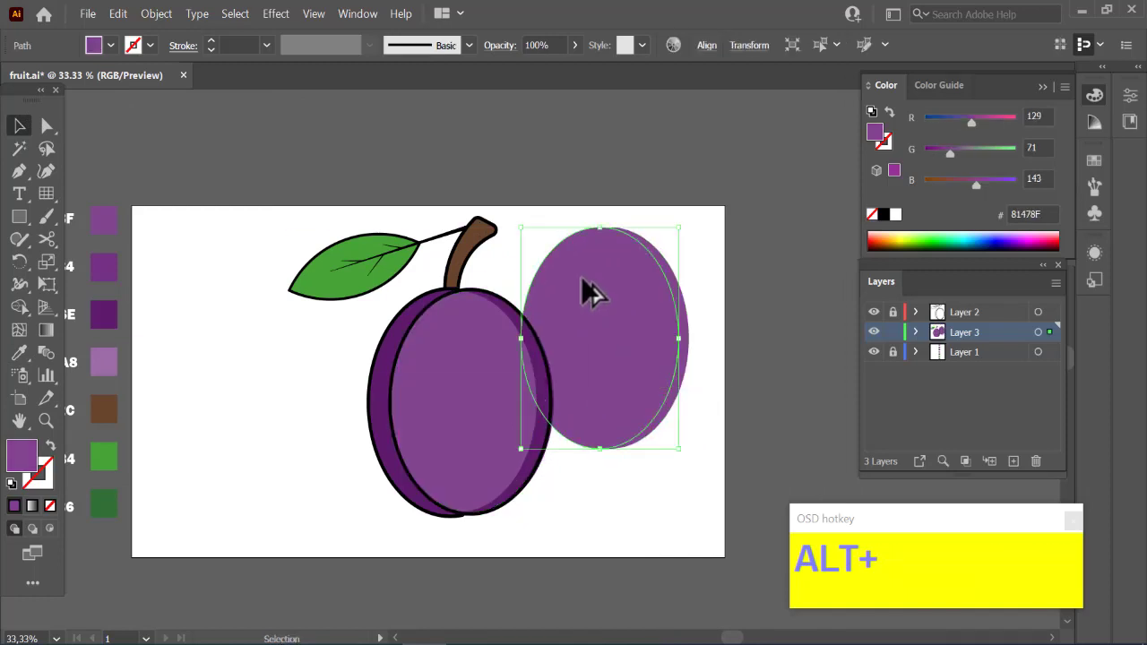
{"action": "left_click_drag", "start_coordinate": [545, 210], "coordinate": [681, 463]}
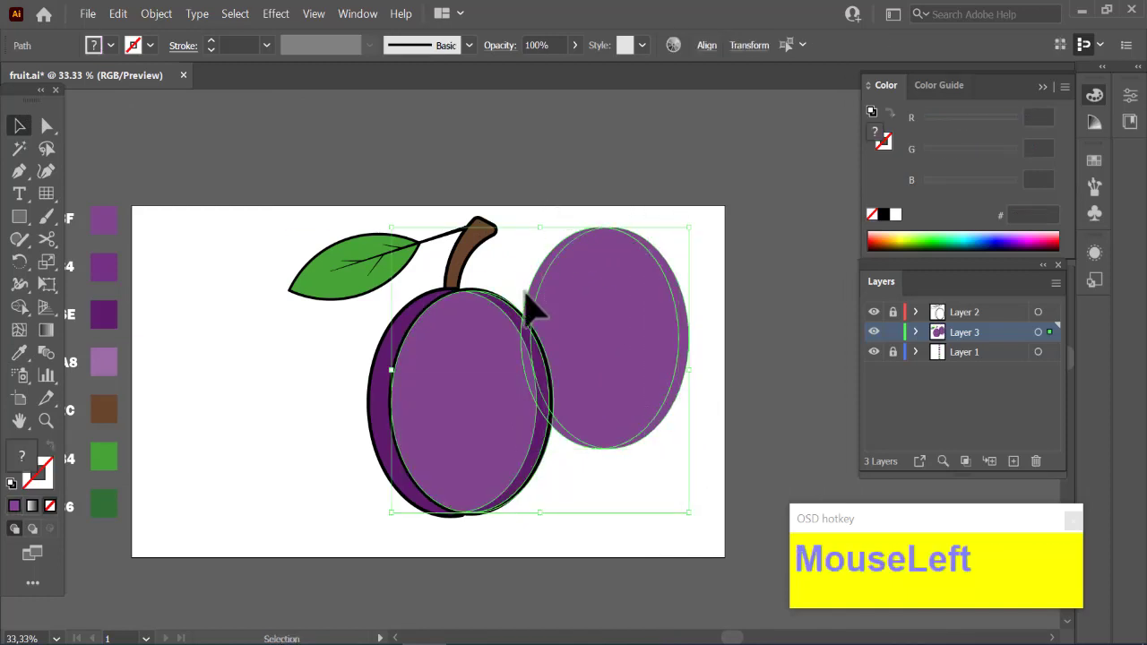
{"action": "left_click", "coordinate": [21, 306]}
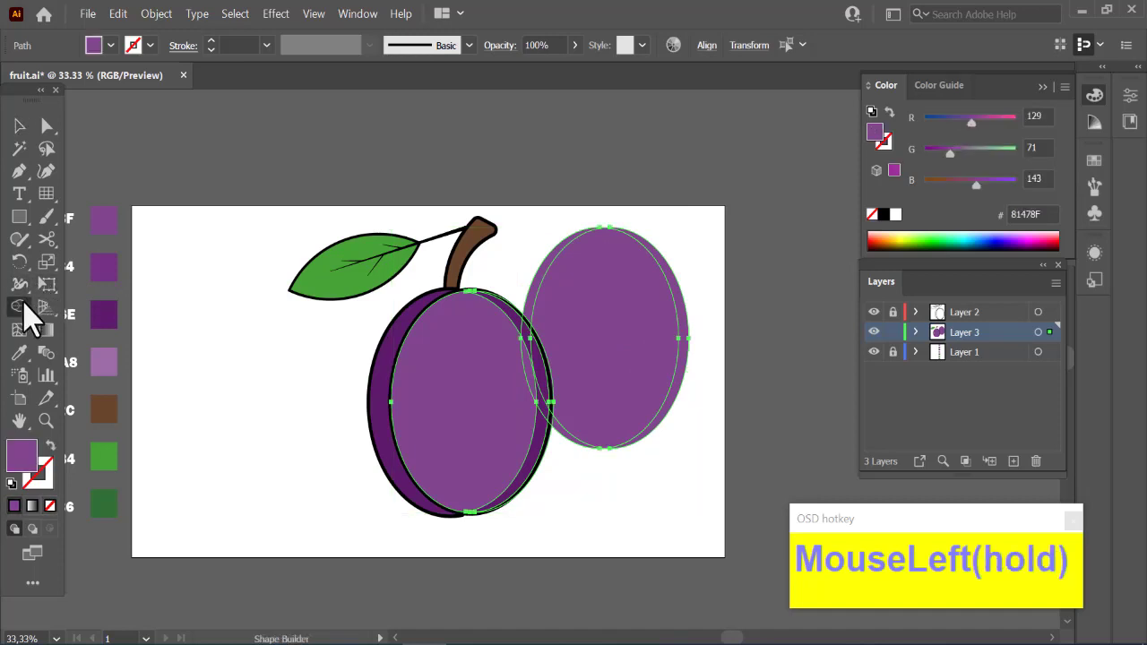
{"action": "left_click_drag", "start_coordinate": [588, 307], "coordinate": [543, 242]}
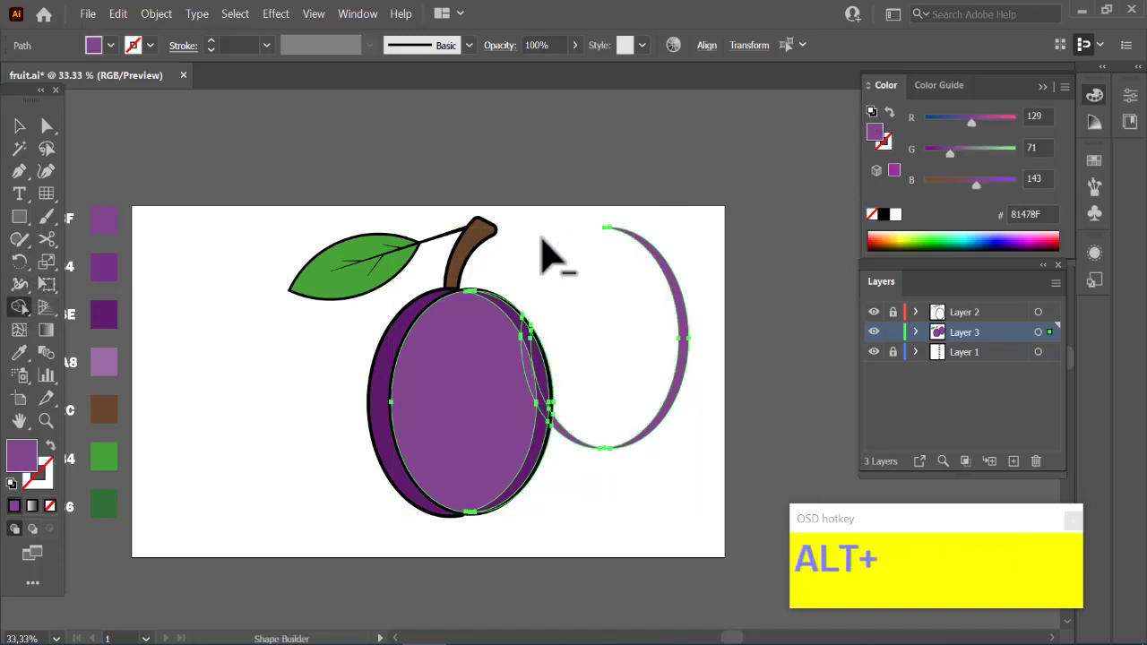
{"action": "key", "text": "ctrl+z"}
{"action": "key", "text": "ctrl+z"}
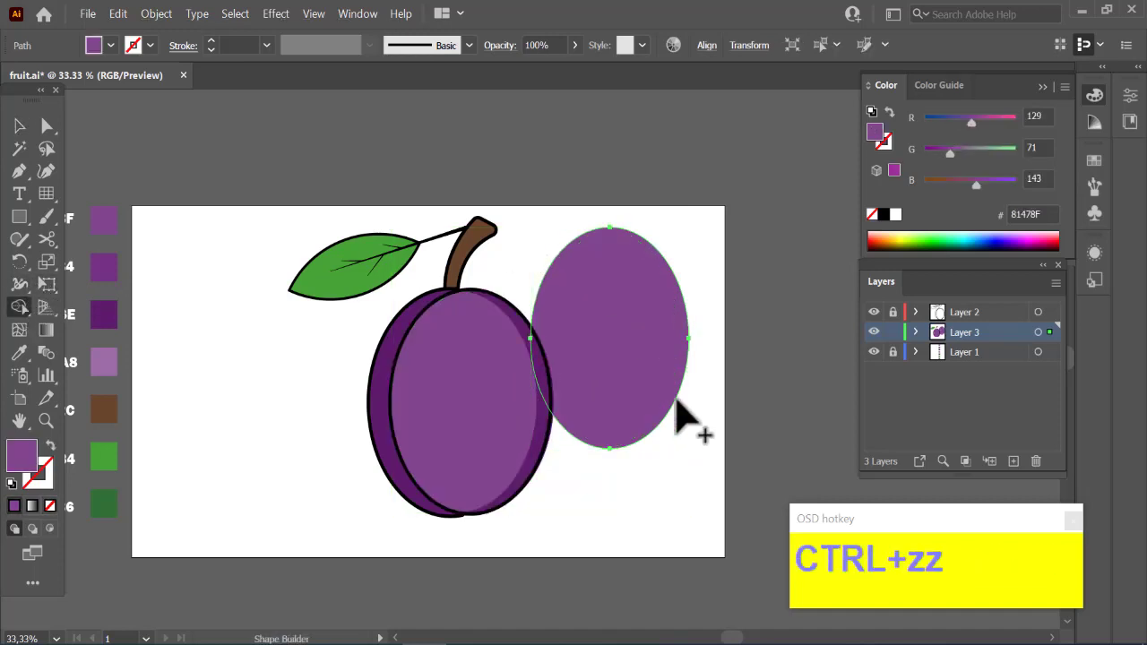
Move the ellipse copy clear of the fruit, overlap it with an offset duplicate and trim the pair to a thin right-hand crescent using Shape Builder
{"action": "left_click", "coordinate": [20, 127]}
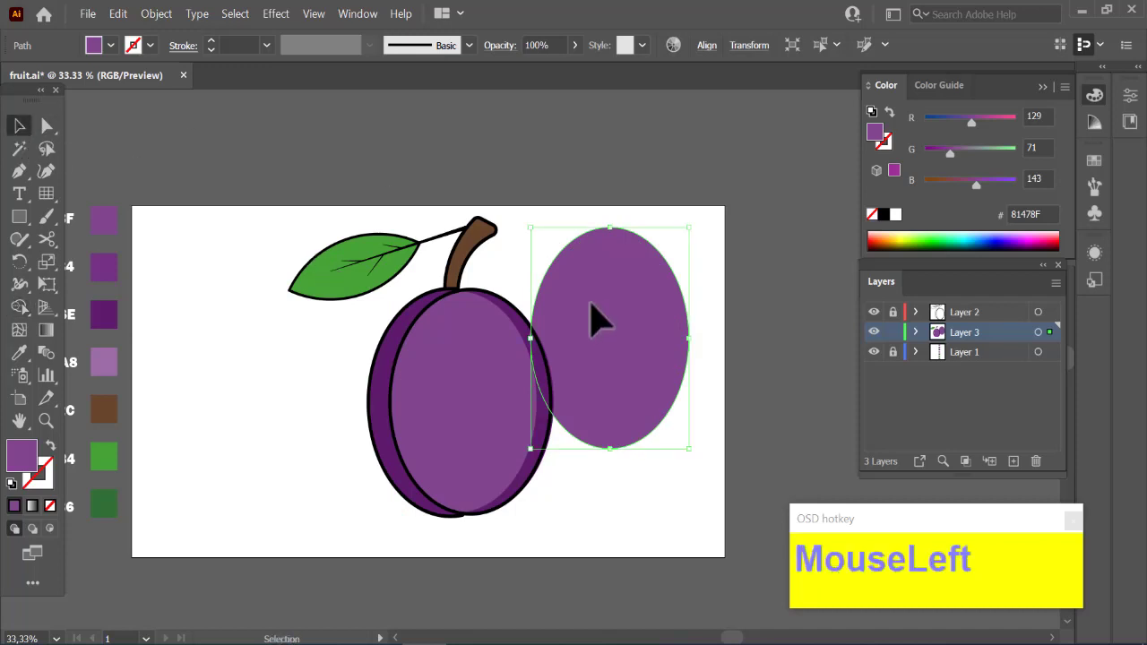
{"action": "left_click_drag", "start_coordinate": [589, 302], "coordinate": [635, 286]}
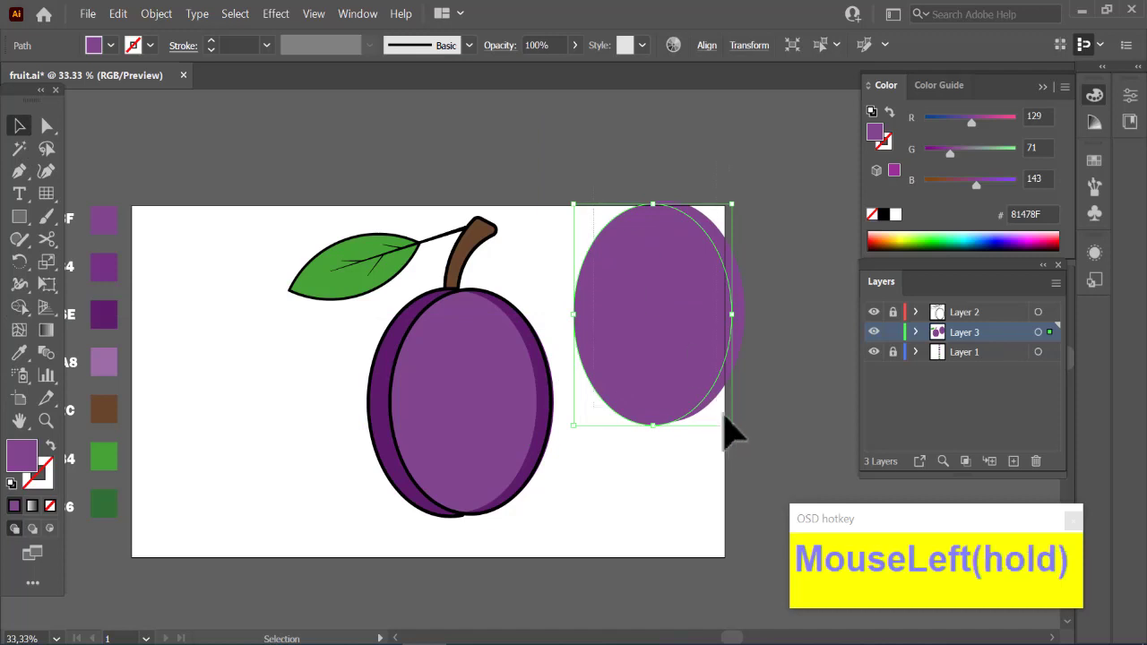
{"action": "left_click_drag", "start_coordinate": [728, 433], "coordinate": [735, 449]}
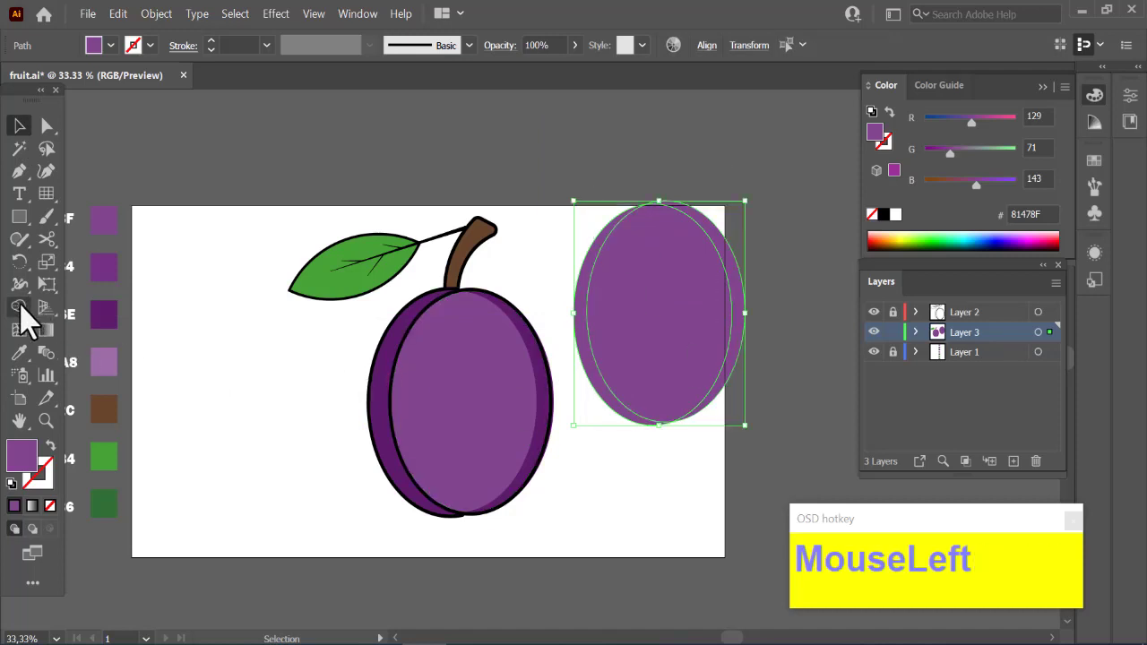
{"action": "left_click", "coordinate": [20, 307]}
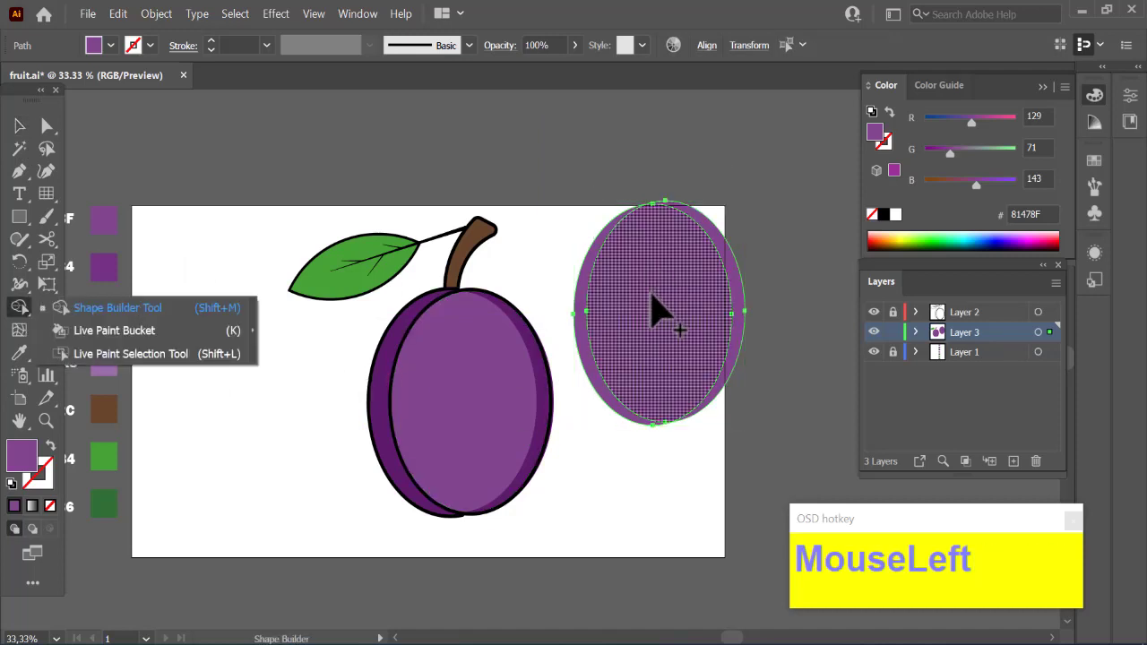
{"action": "left_click_drag", "start_coordinate": [659, 309], "coordinate": [584, 281], "text": "alt"}
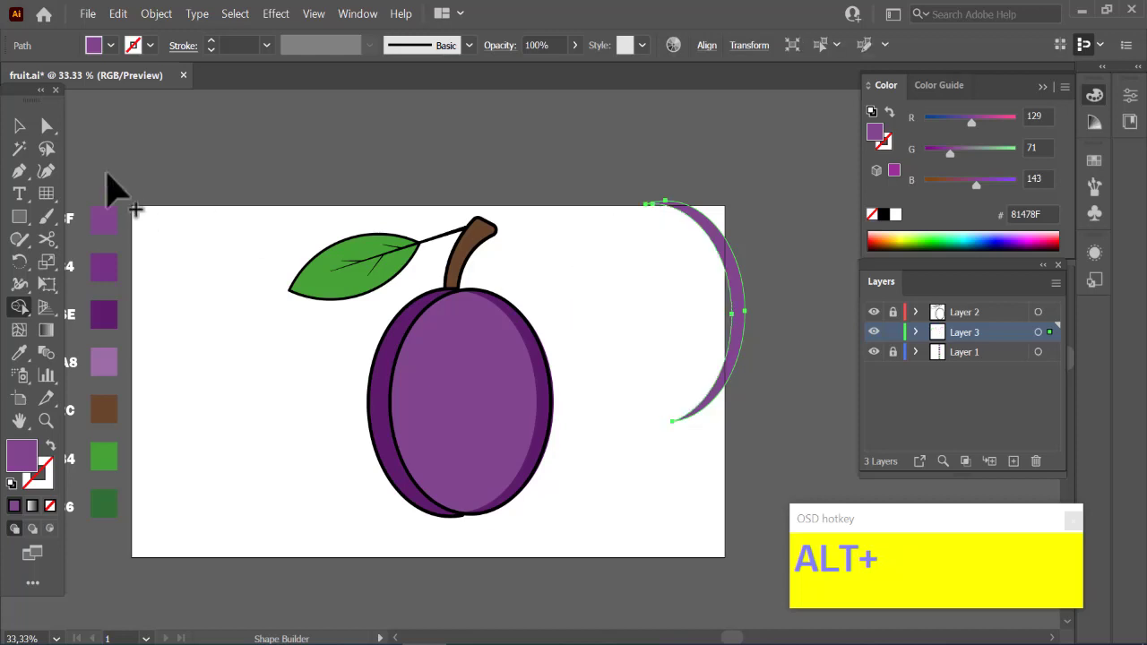
Fill the thin crescent with purple #743284, place it along the inside of the fruit's dark right-hand shading and deselect it
{"action": "left_click", "coordinate": [20, 127]}
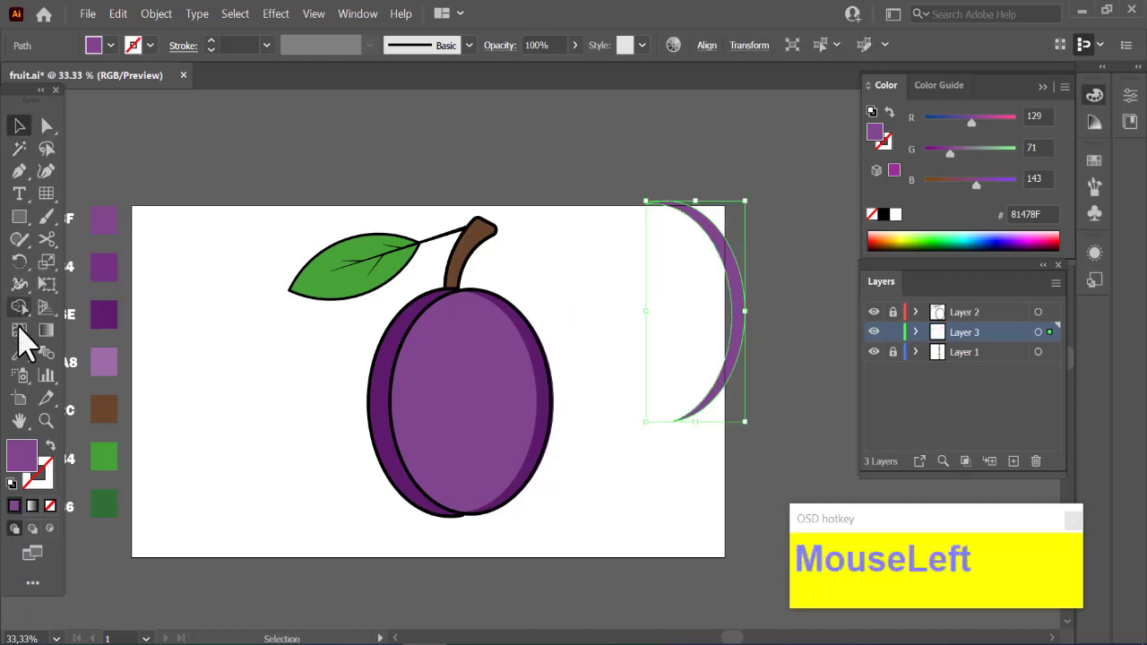
{"action": "left_click", "coordinate": [20, 349]}
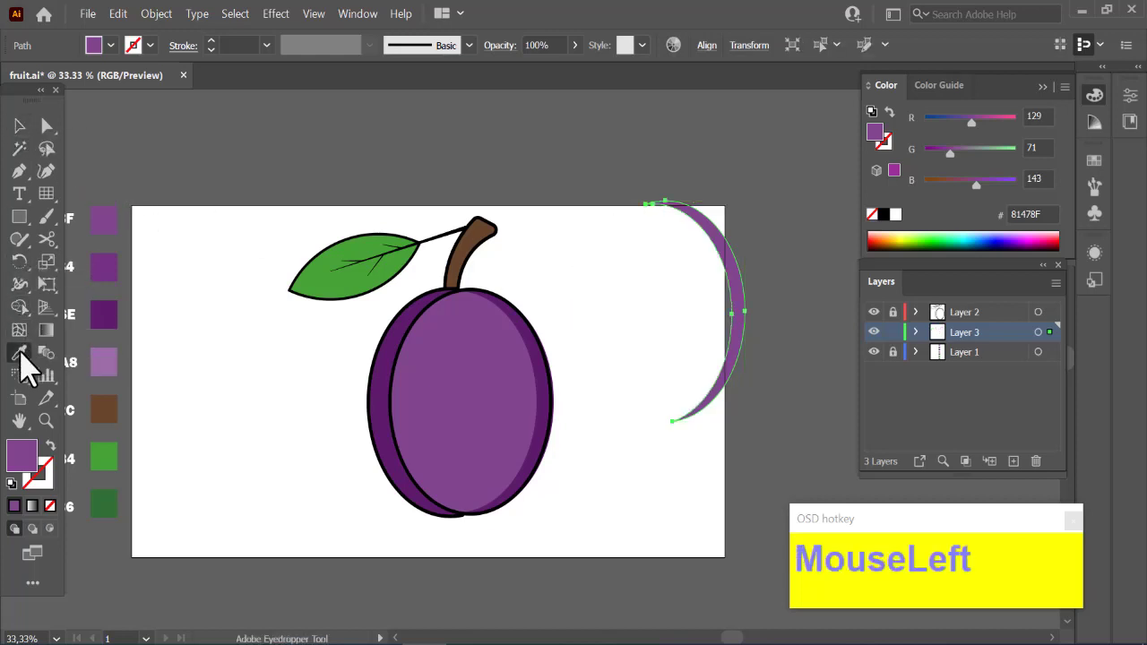
{"action": "left_click", "coordinate": [105, 267]}
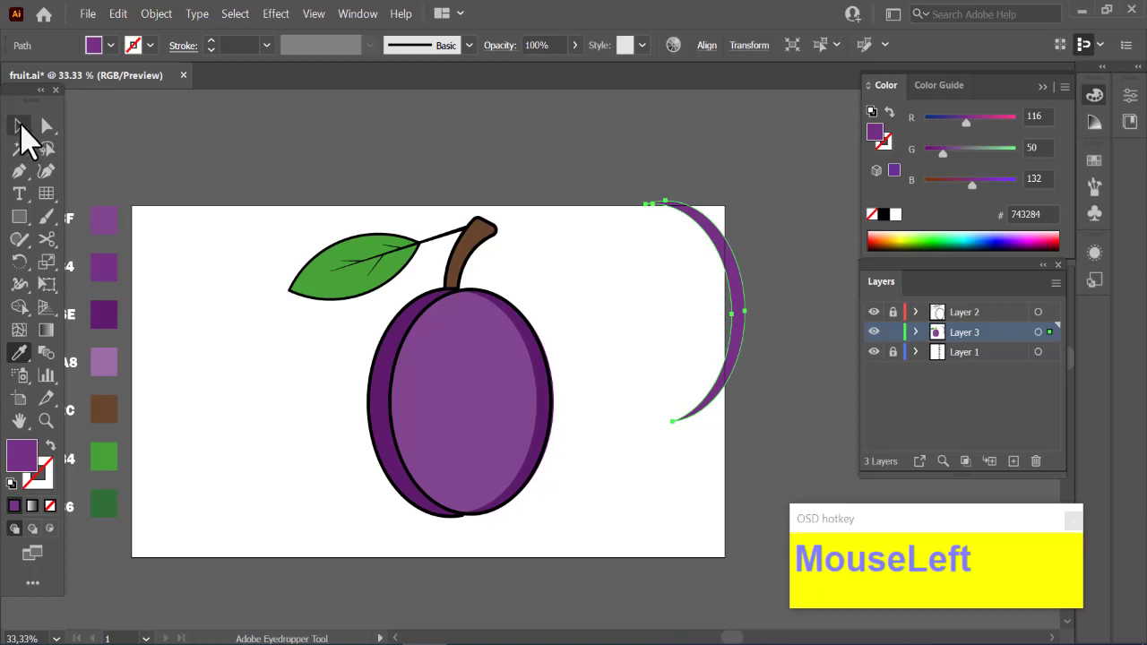
{"action": "left_click", "coordinate": [20, 128]}
{"action": "left_click_drag", "start_coordinate": [737, 323], "coordinate": [532, 412]}
{"action": "left_click", "coordinate": [653, 344]}
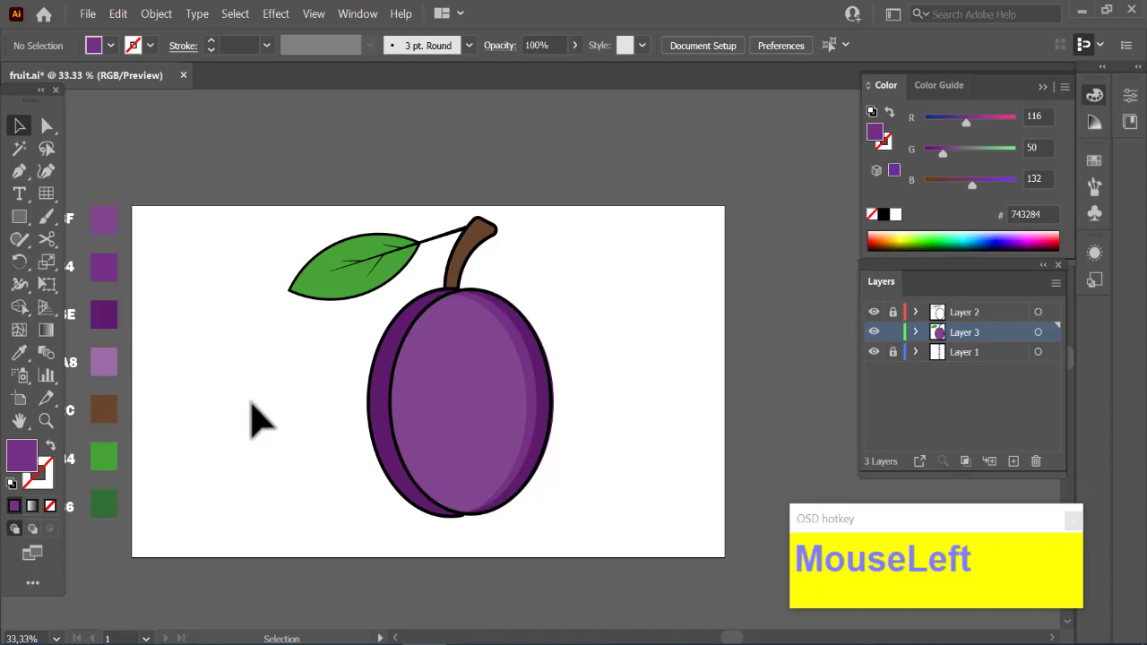
Create an inset copy of the fruit's dark left crescent using Offset Path with -11 px, Miter joins and a miter limit of 4
{"action": "left_click", "coordinate": [377, 398]}
{"action": "left_click_drag", "start_coordinate": [156, 14], "coordinate": [211, 403]}
{"action": "left_click_drag", "start_coordinate": [459, 436], "coordinate": [477, 469]}
{"action": "key", "text": "Down"}
{"action": "key", "text": "Down"}
{"action": "key", "text": "Down"}
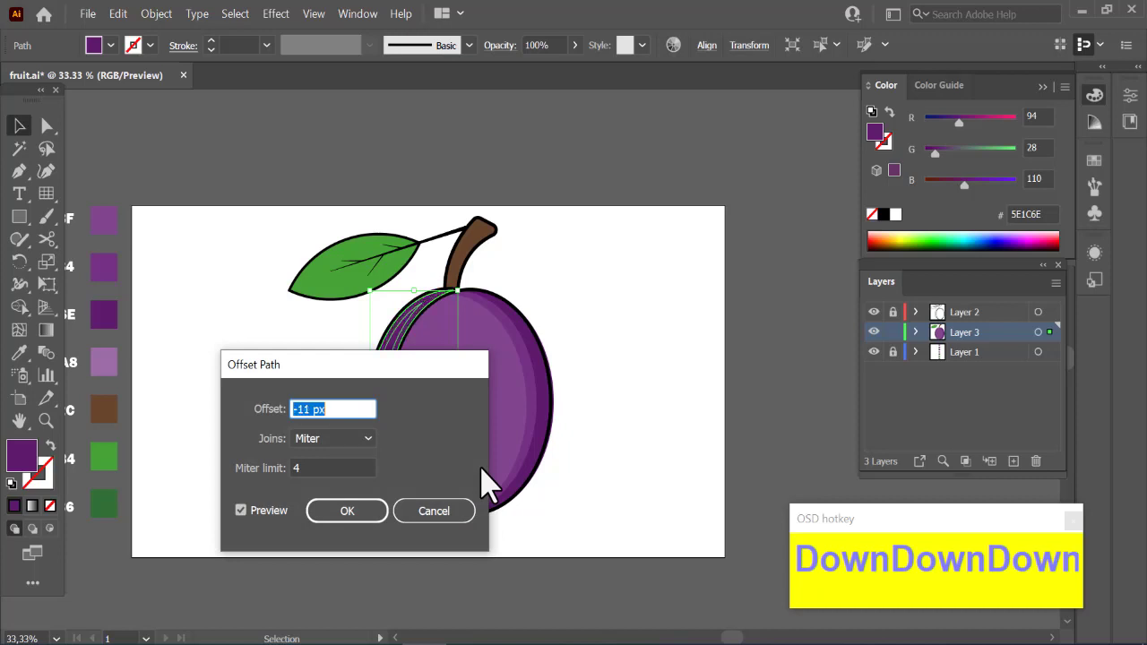
{"action": "left_click", "coordinate": [352, 512]}
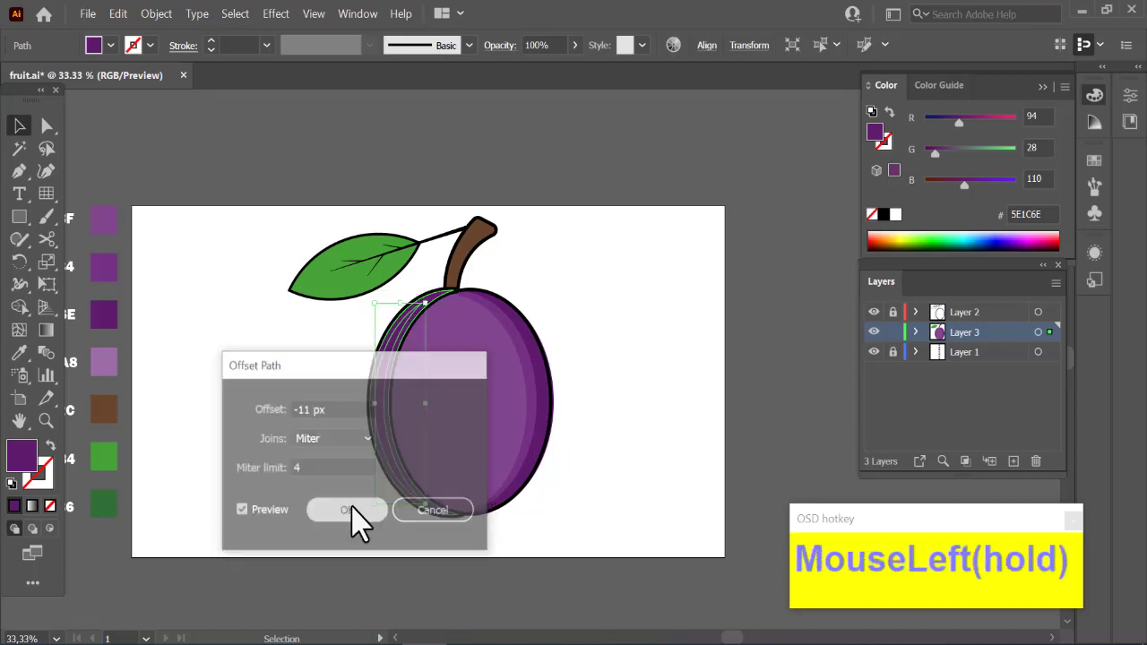
Fill the inset crescent with light purple #9B6DA8, round its pointed ends and deselect it
{"action": "left_click", "coordinate": [19, 352]}
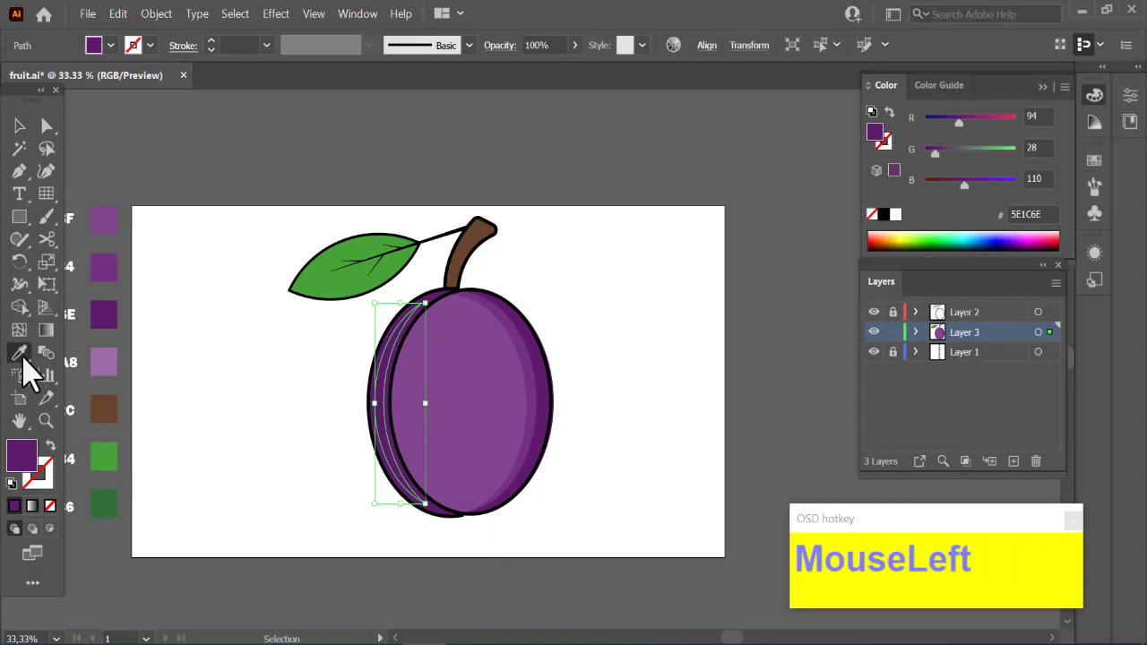
{"action": "left_click", "coordinate": [104, 359]}
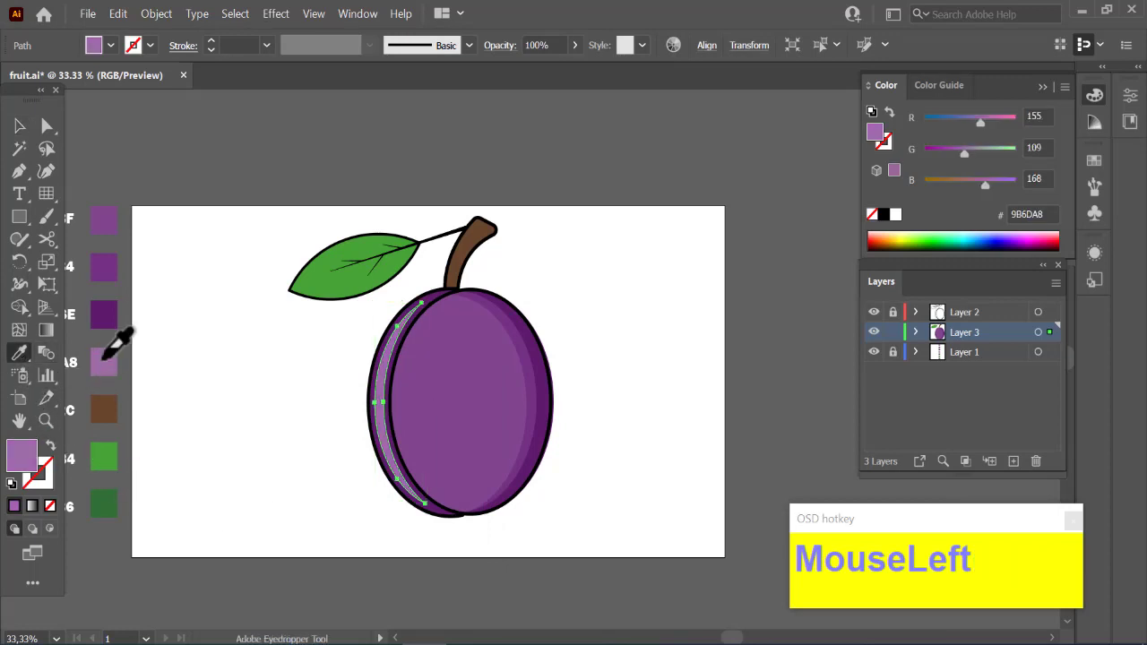
{"action": "left_click", "coordinate": [44, 128]}
{"action": "mouse_move", "coordinate": [408, 311]}
{"action": "left_mouse_down"}
{"action": "mouse_move", "coordinate": [407, 326]}
{"action": "mouse_move", "coordinate": [412, 314]}
{"action": "left_mouse_up"}
{"action": "key", "text": "ctrl"}
{"action": "left_click", "coordinate": [611, 314], "text": "ctrl"}
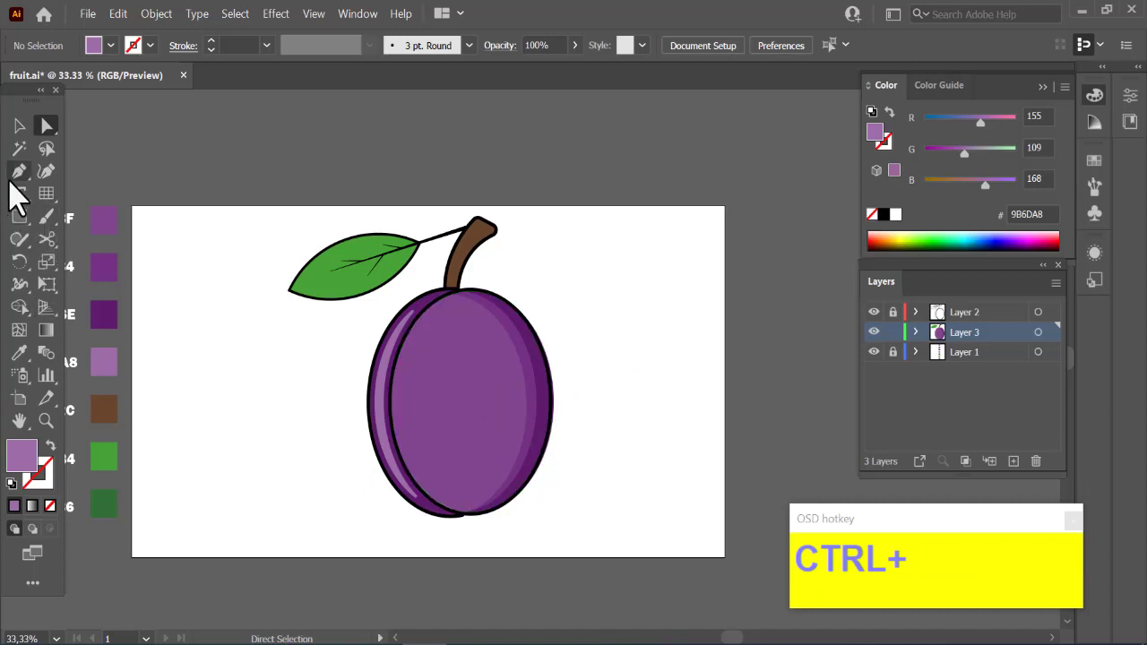
Draw a closed Pen shape over the leaf's lower half, following the midrib from the tip, and fill it with dark green #317036
{"action": "left_click", "coordinate": [19, 172]}
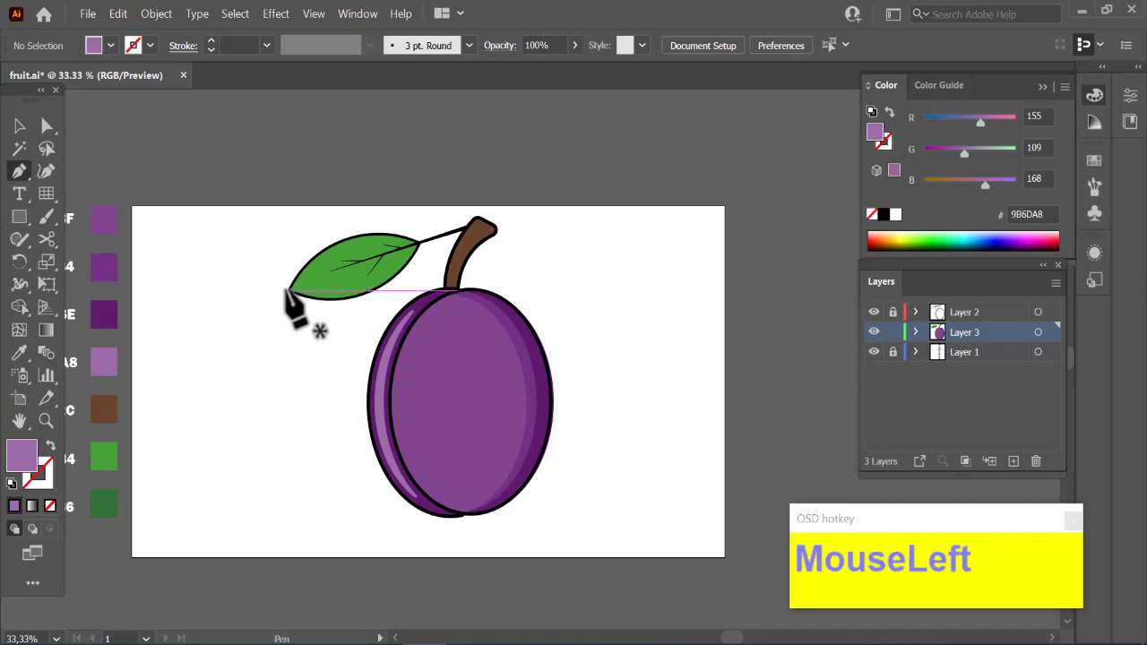
{"action": "left_click", "coordinate": [287, 291]}
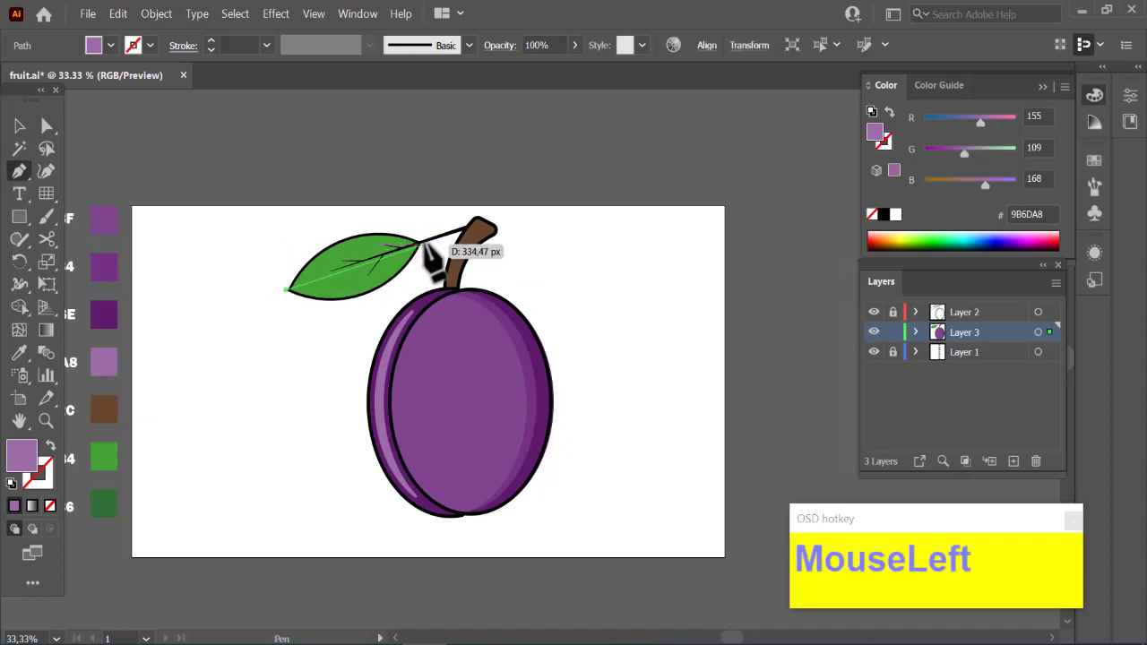
{"action": "left_click", "coordinate": [423, 240]}
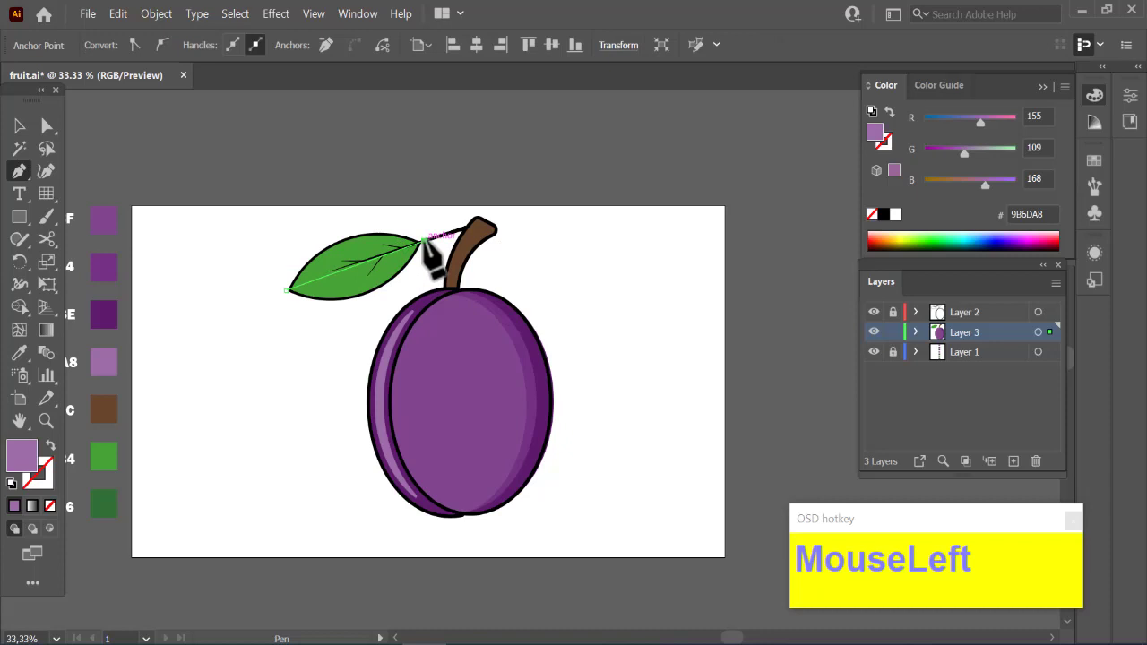
{"action": "key", "text": "ctrl+z"}
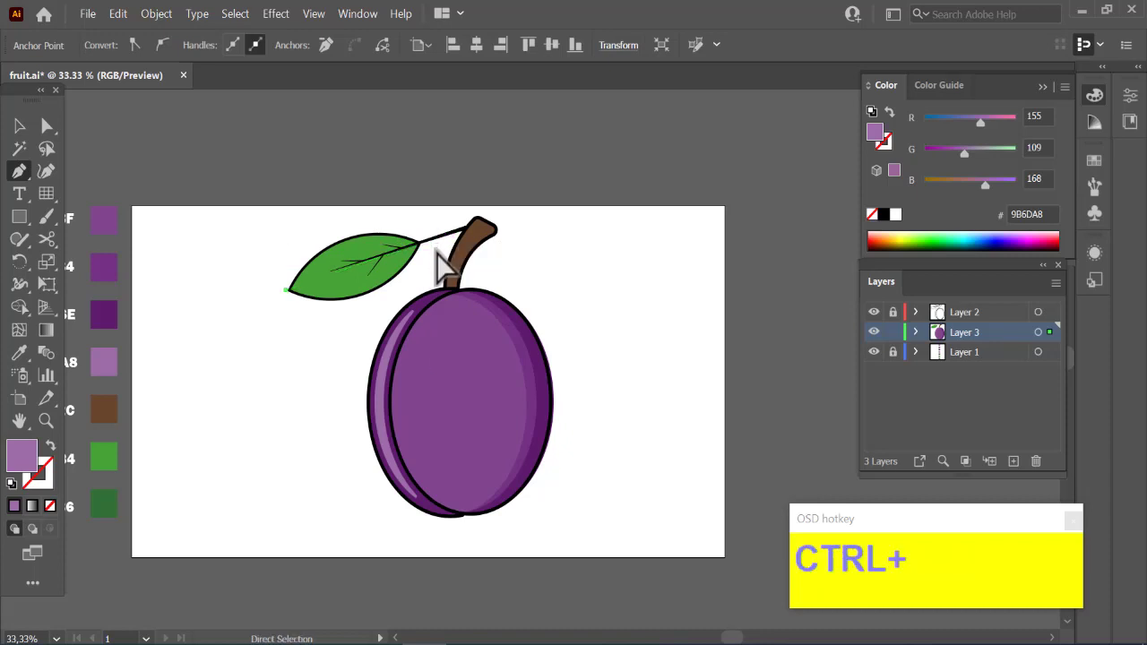
{"action": "left_click", "coordinate": [423, 240]}
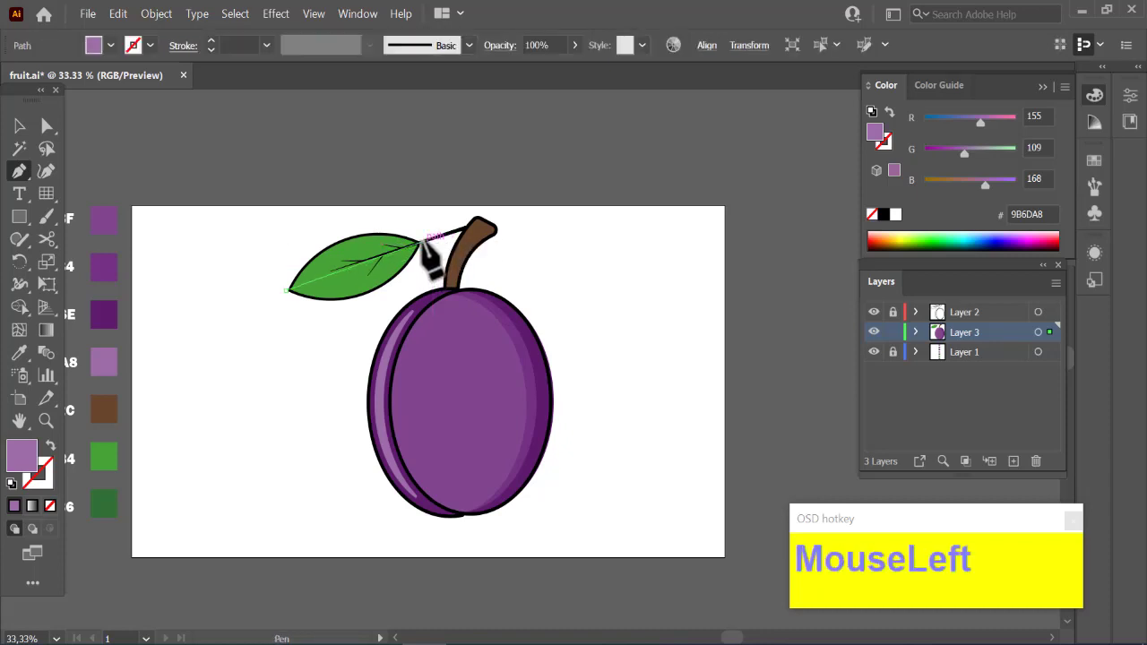
{"action": "left_click_drag", "start_coordinate": [444, 245], "coordinate": [499, 225]}
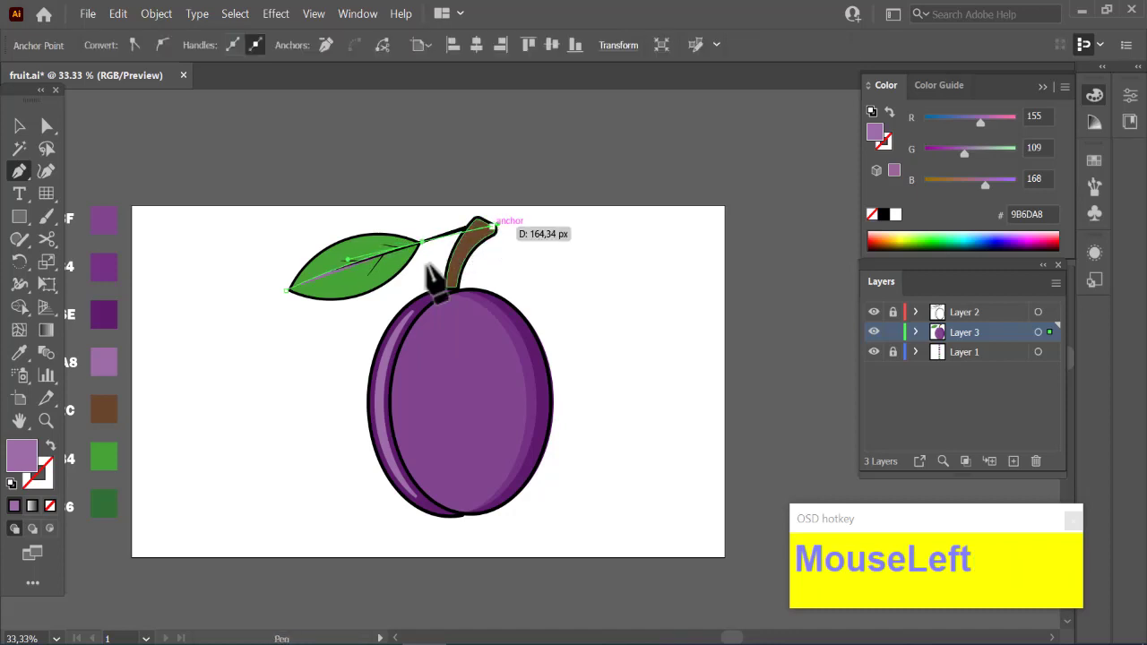
{"action": "left_click_drag", "start_coordinate": [305, 364], "coordinate": [285, 293]}
{"action": "left_click", "coordinate": [286, 290]}
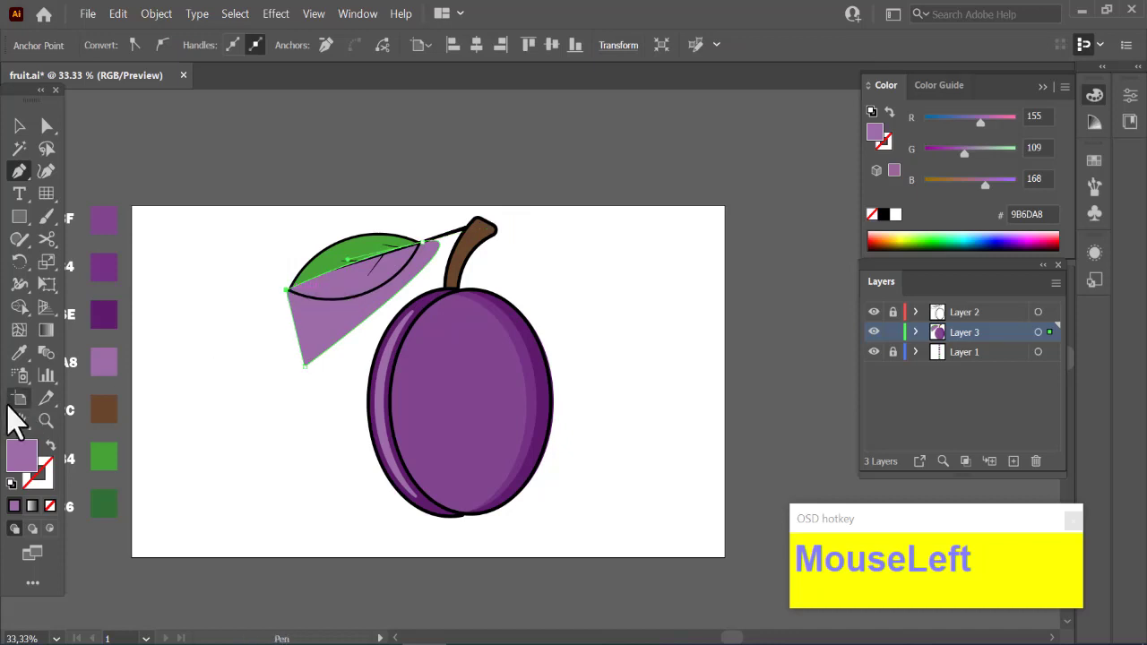
{"action": "left_click", "coordinate": [20, 353]}
{"action": "left_click", "coordinate": [103, 502]}
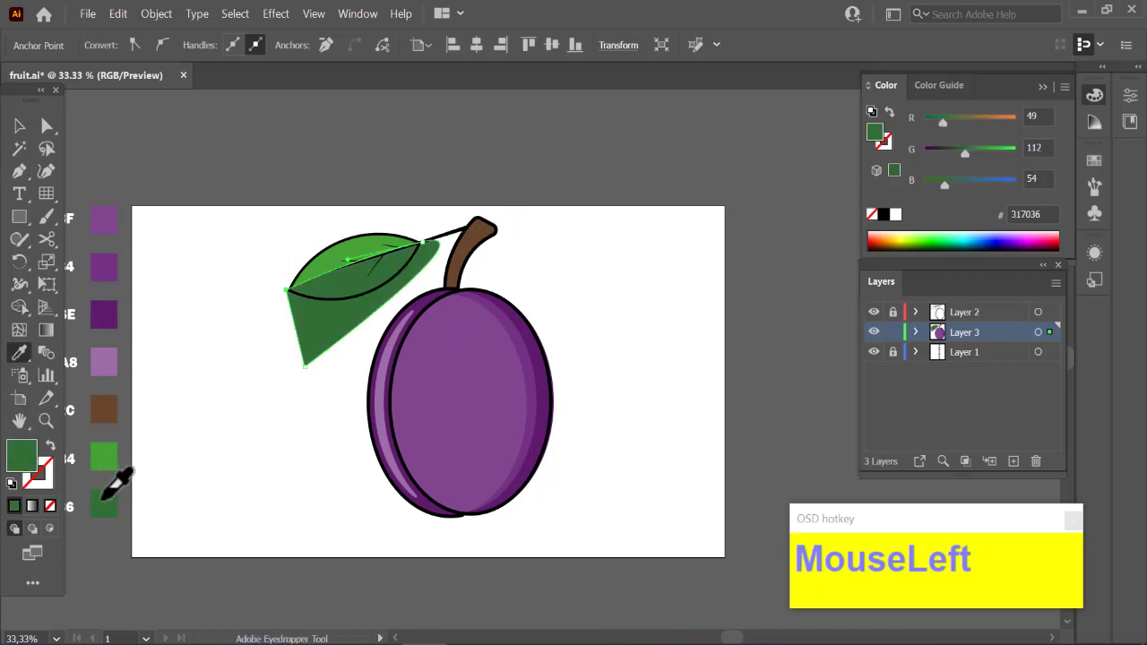
Trim away the part of the dark green shape outside the leaf with Shape Builder and deselect everything
{"action": "left_click", "coordinate": [19, 126]}
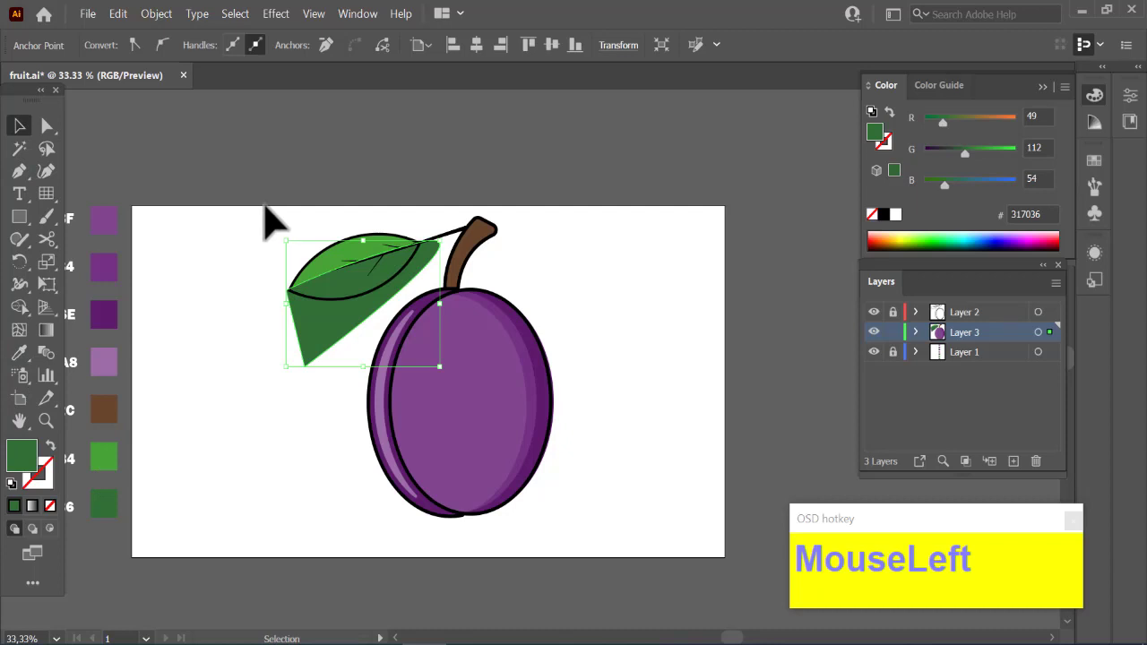
{"action": "left_click_drag", "start_coordinate": [264, 207], "coordinate": [320, 356]}
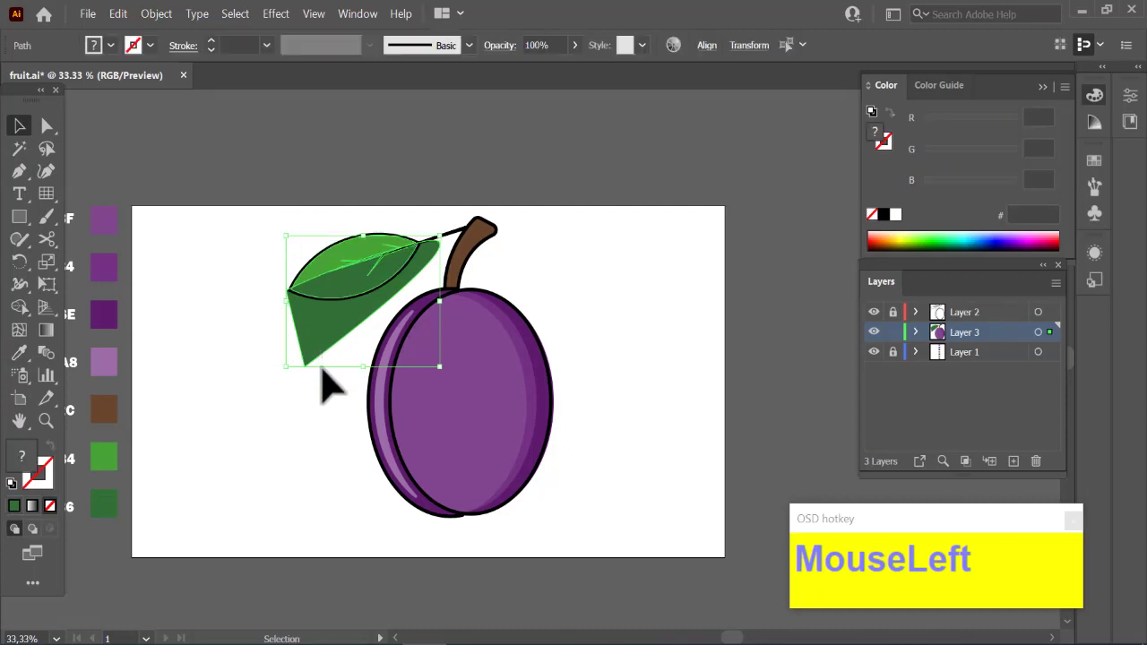
{"action": "left_click", "coordinate": [21, 309]}
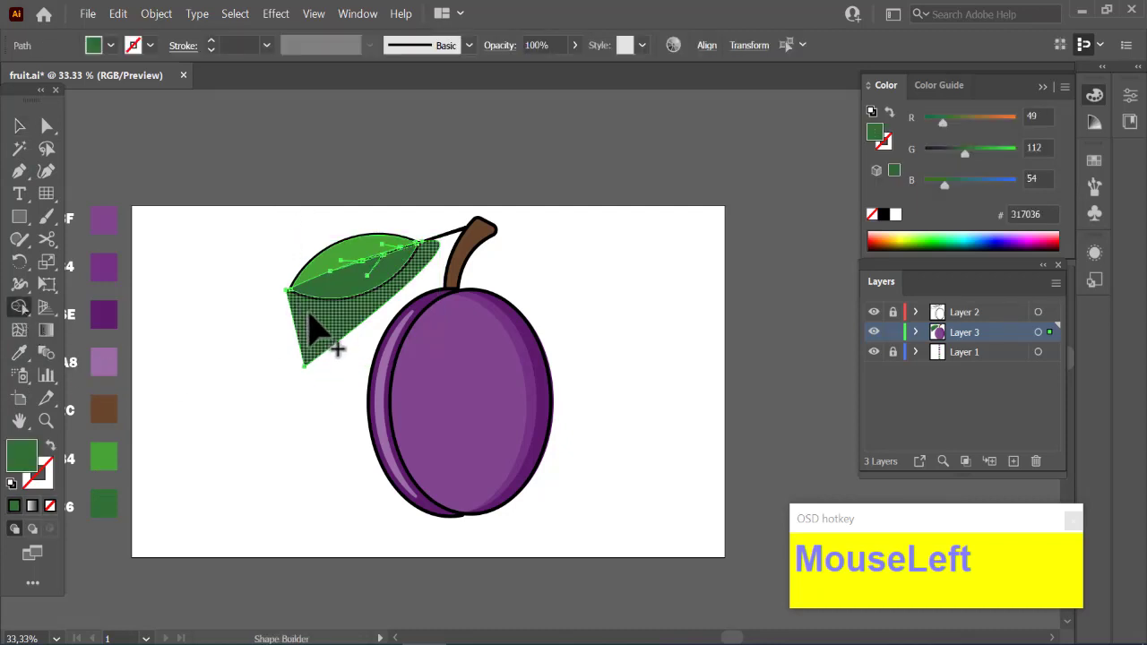
{"action": "left_click", "coordinate": [309, 315], "text": "alt"}
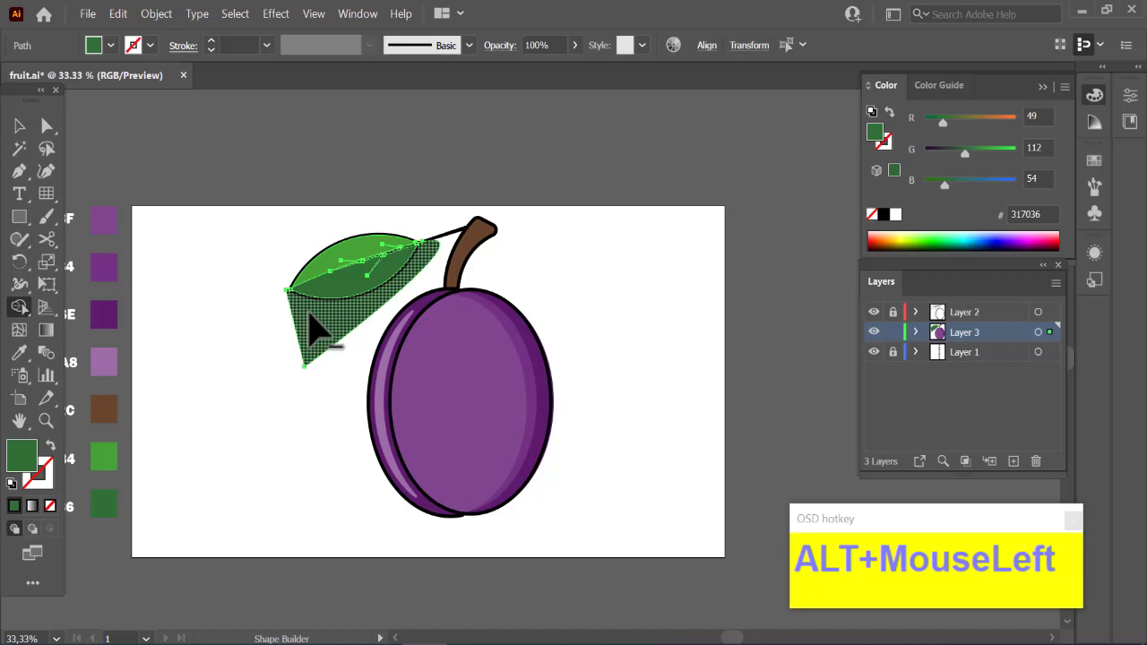
{"action": "left_click", "coordinate": [642, 262], "text": "ctrl"}
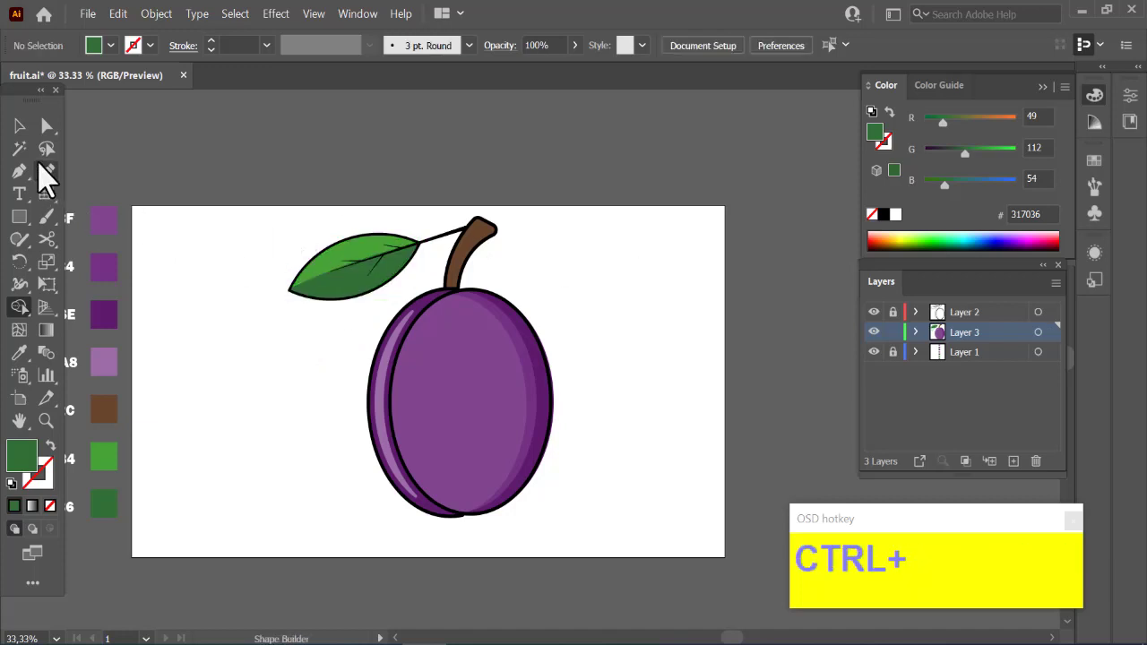
{"action": "left_click", "coordinate": [21, 127]}
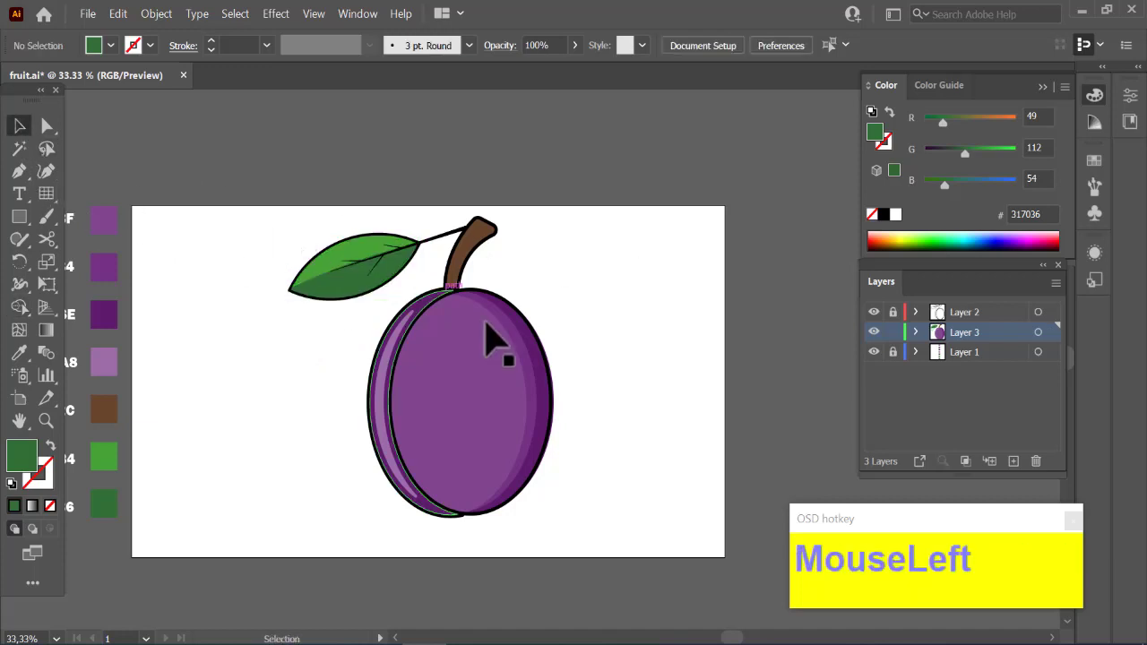
Create an inset copy of the brown stem shape using Offset Path with -11 px, Miter joins and a miter limit of 4
{"action": "left_click", "coordinate": [472, 262]}
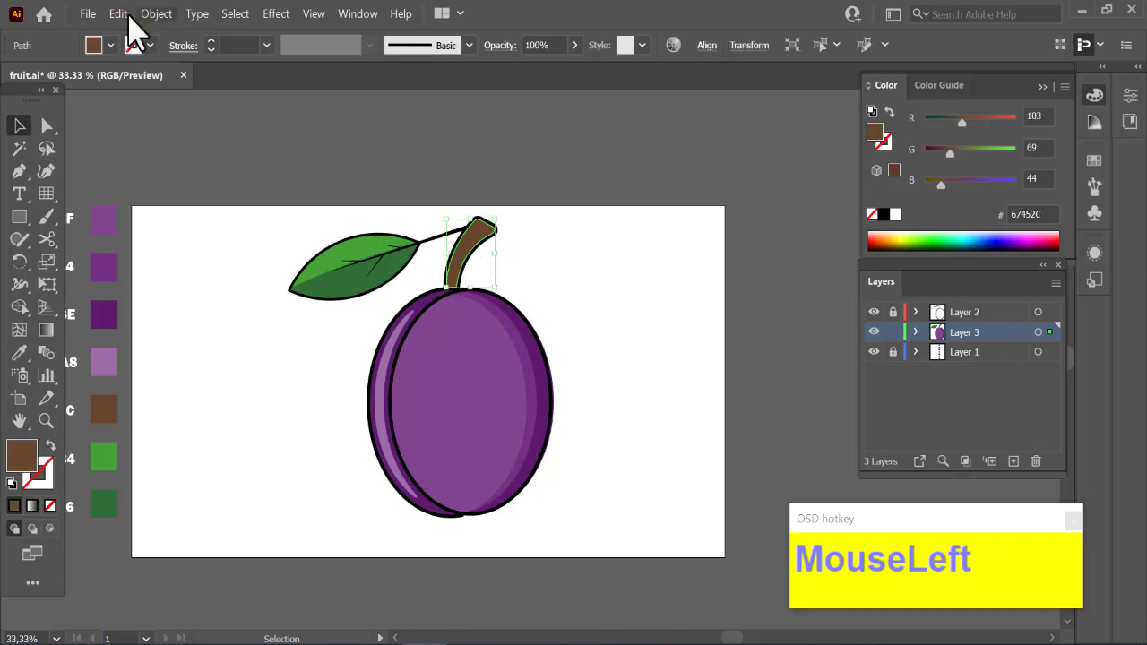
{"action": "left_click", "coordinate": [154, 15]}
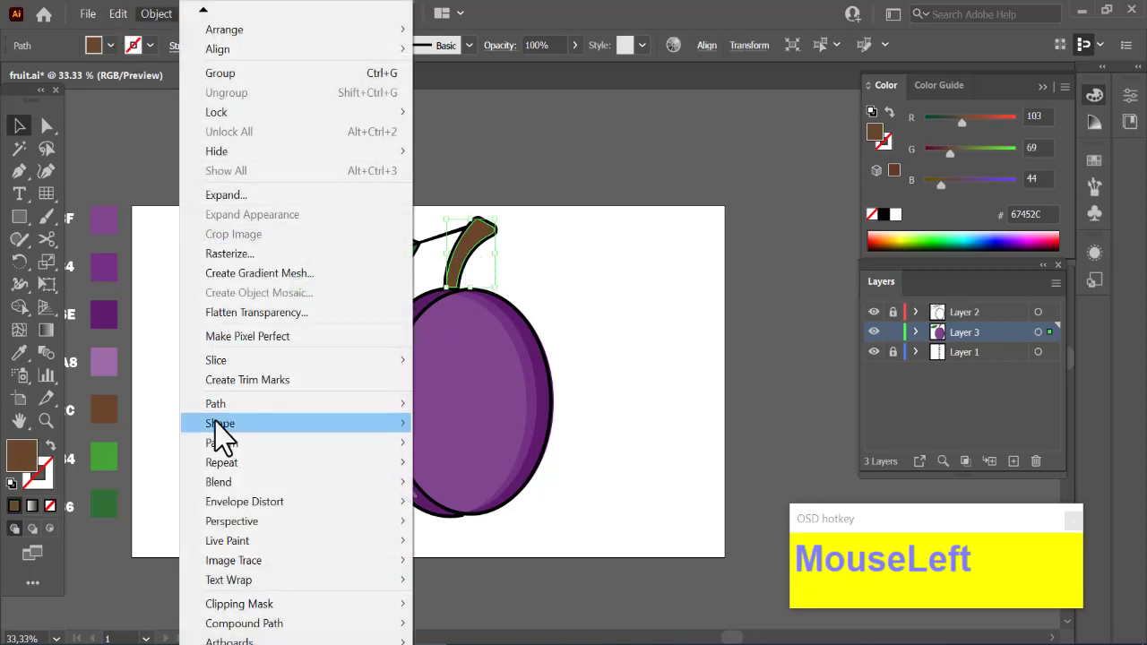
{"action": "mouse_move", "coordinate": [222, 405]}
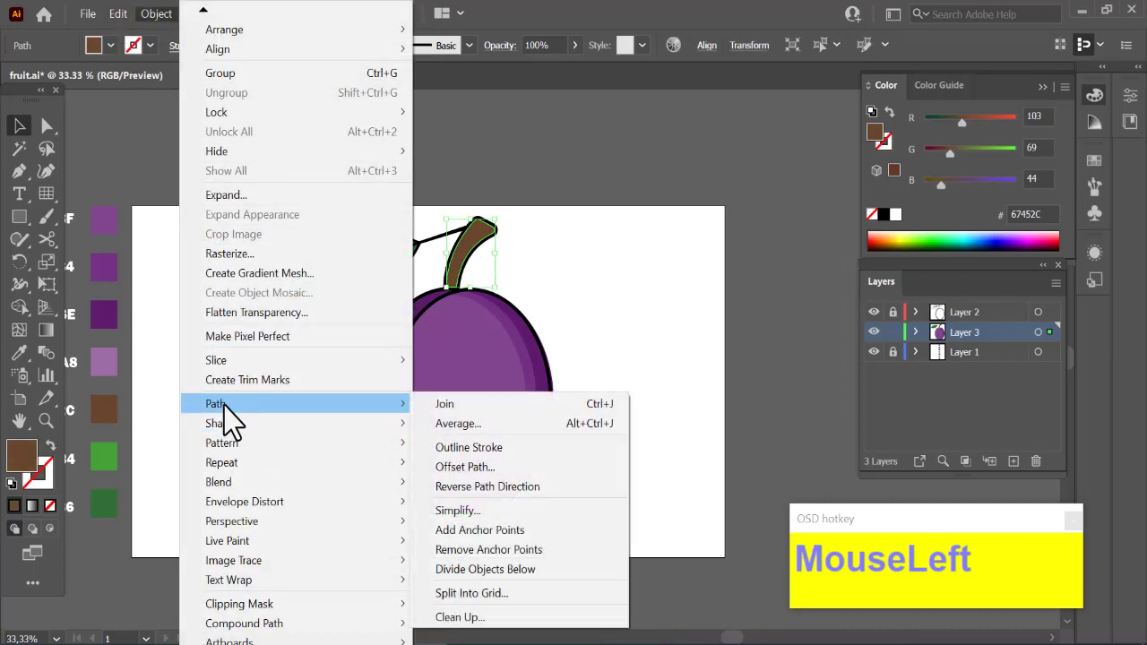
{"action": "left_click", "coordinate": [453, 467]}
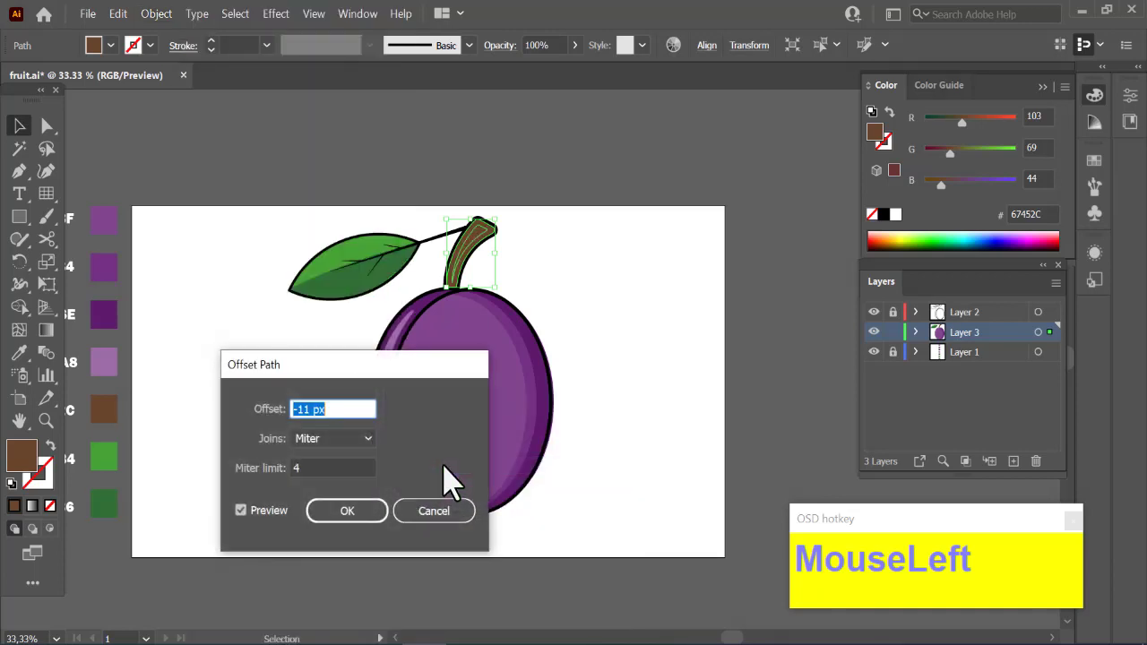
{"action": "left_click", "coordinate": [363, 513]}
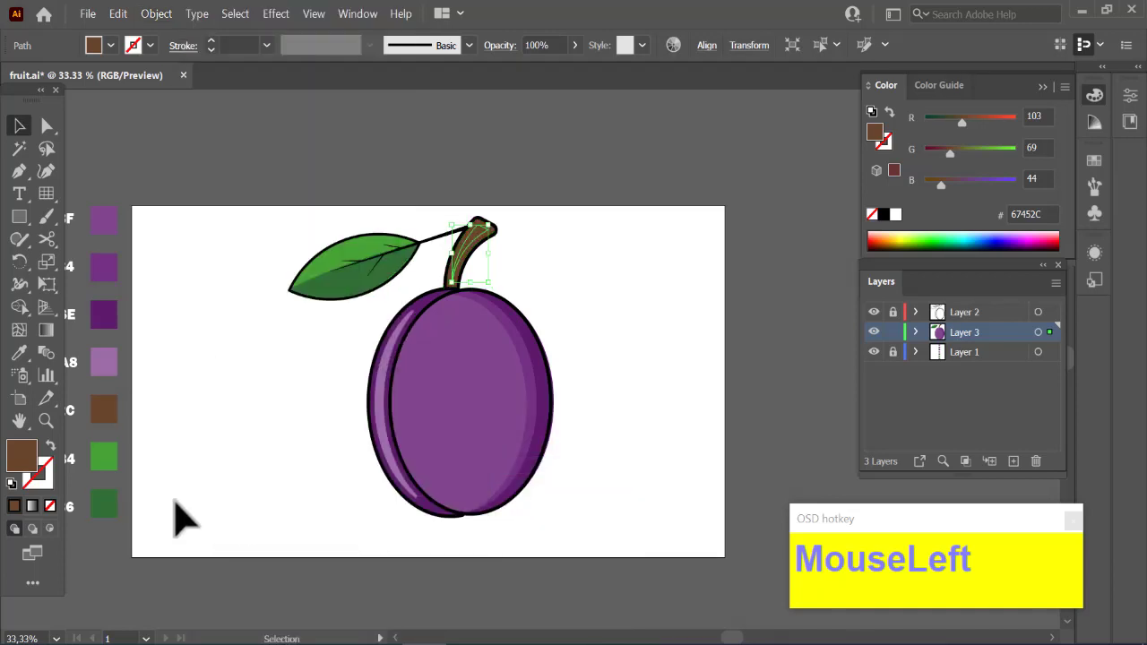
Fill the stem's inset shape with a slightly lighter brown, #7F563B, and deselect it
{"action": "double_click", "coordinate": [21, 457]}
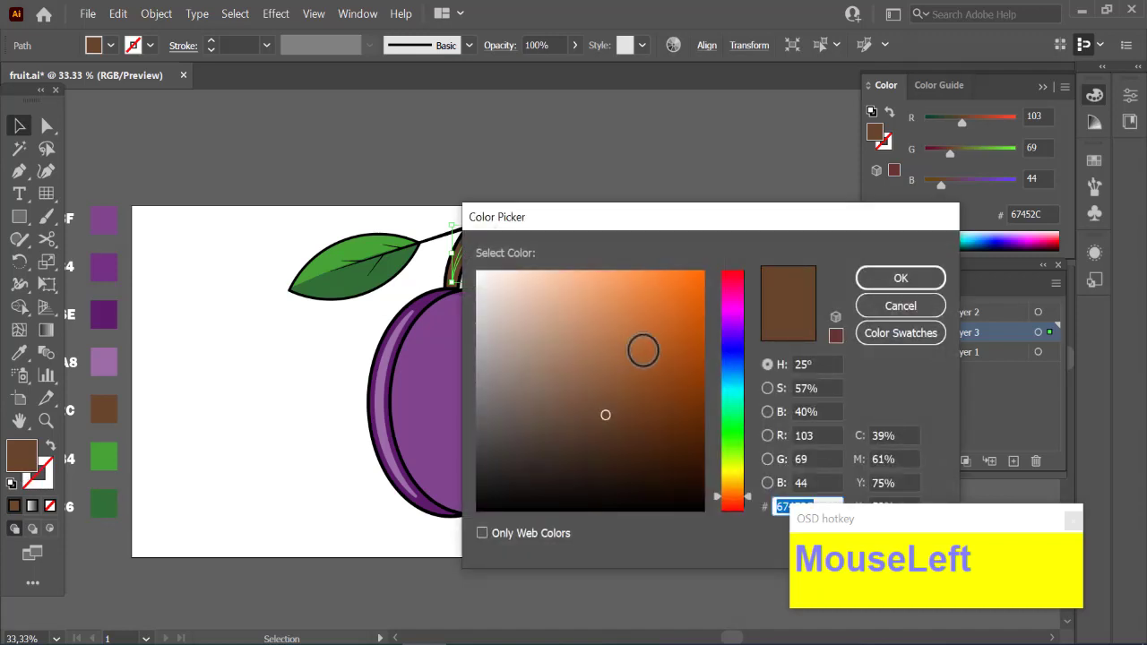
{"action": "left_click", "coordinate": [599, 390]}
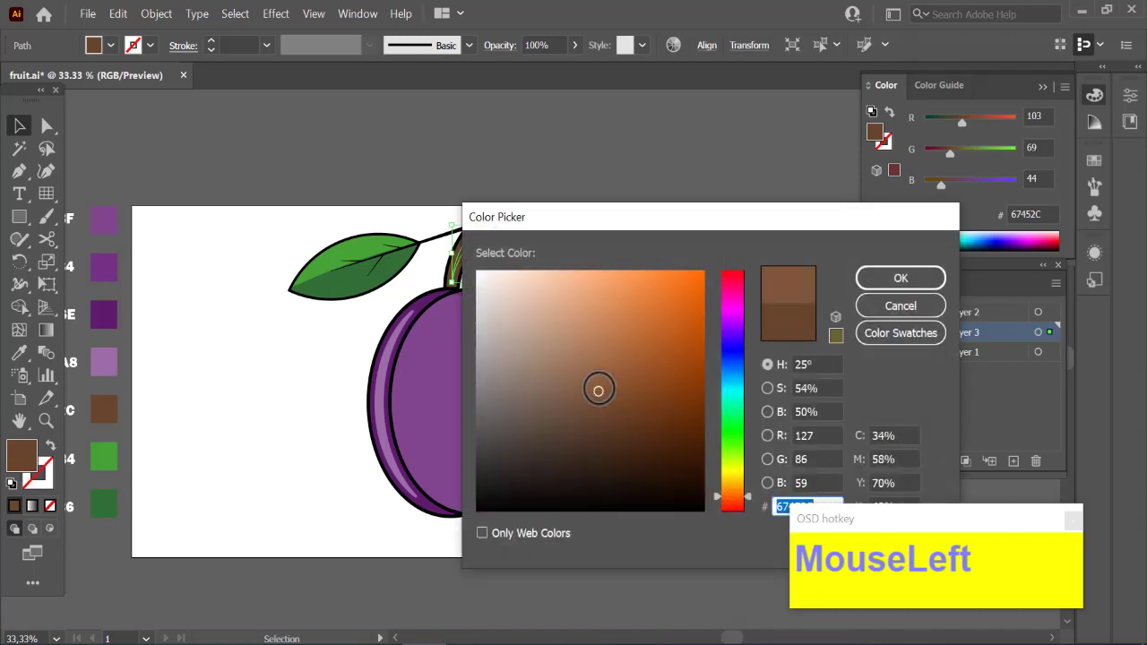
{"action": "left_click", "coordinate": [899, 280]}
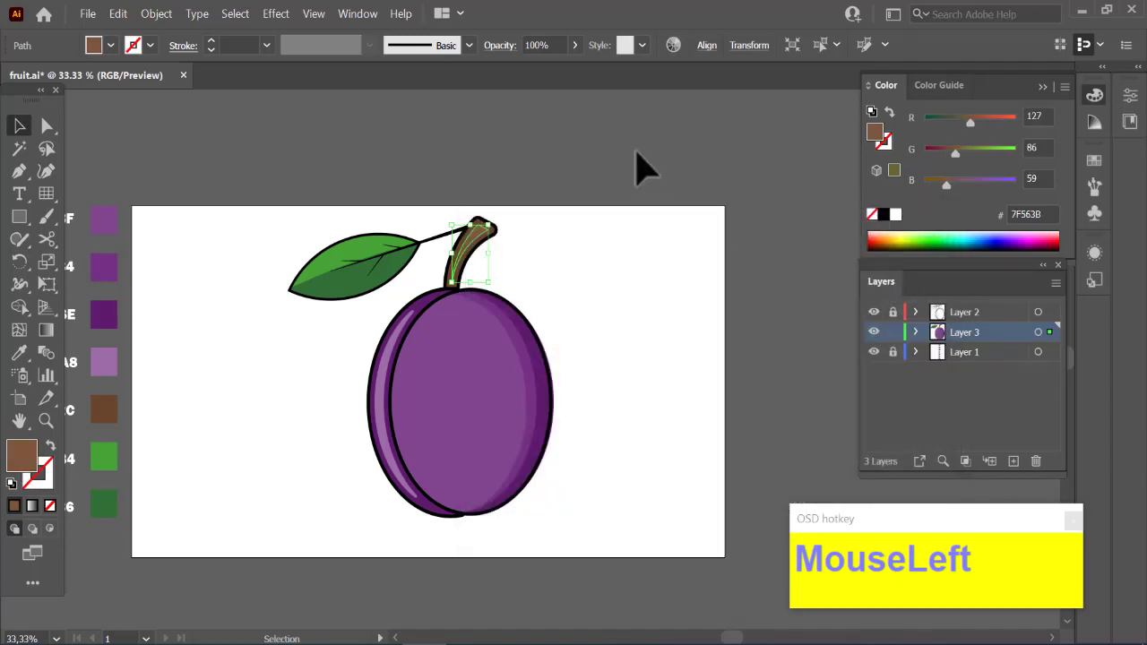
{"action": "left_click", "coordinate": [636, 151]}
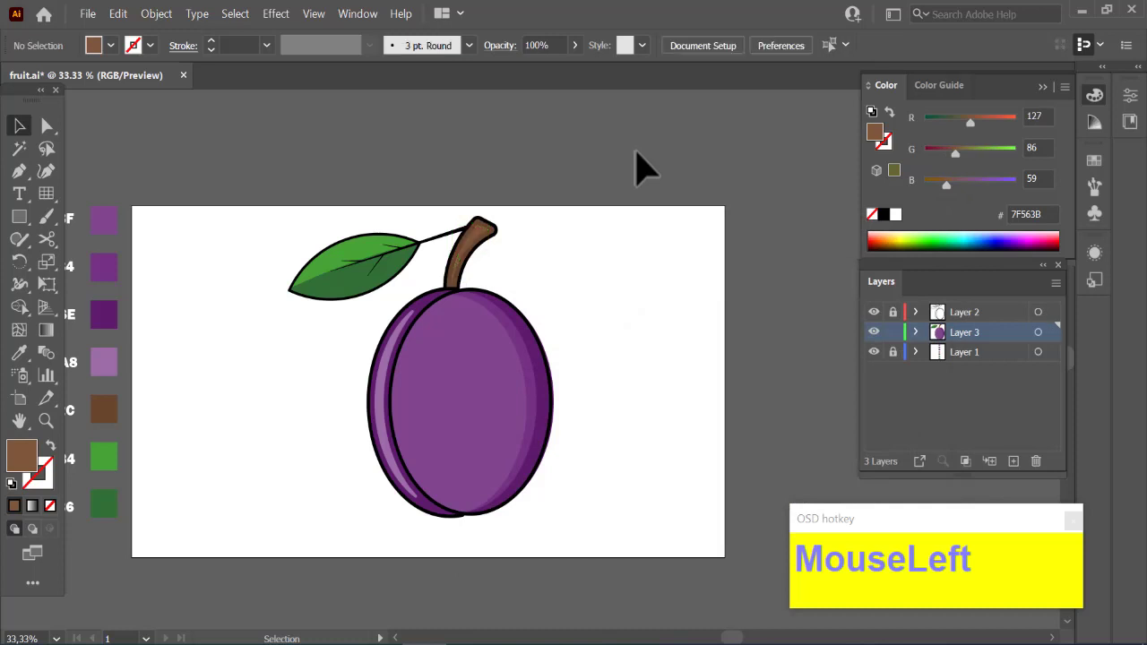
Round the corners of the stem's inset shape to a radius of about 1.2 px
{"action": "left_click", "coordinate": [480, 232]}
{"action": "left_click", "coordinate": [48, 127]}
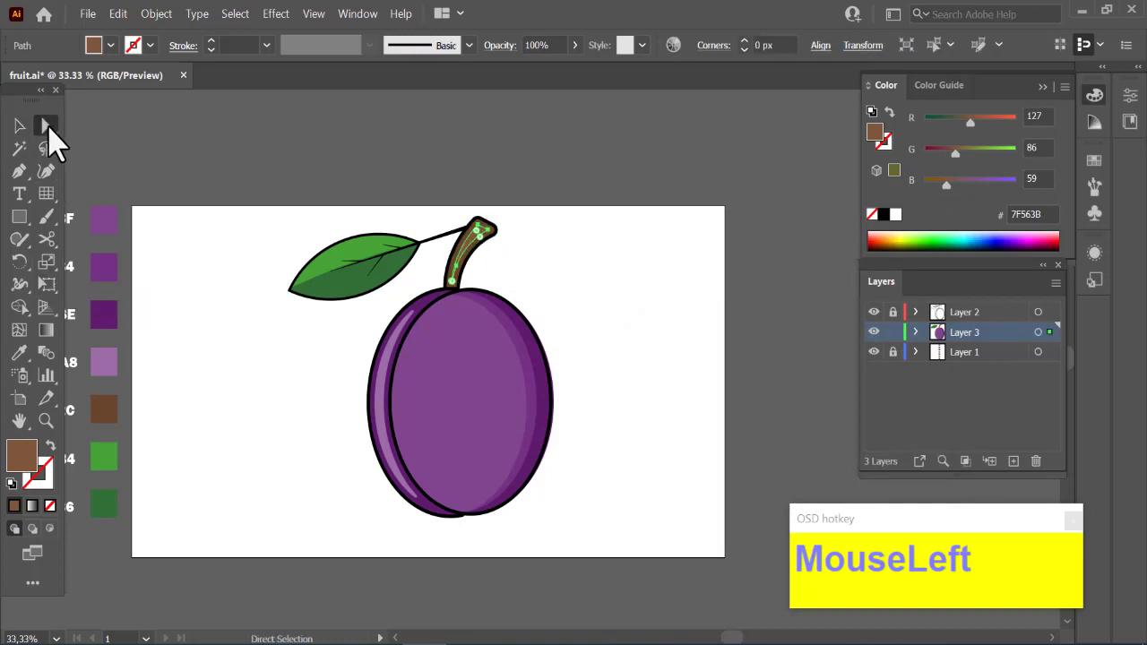
{"action": "left_click_drag", "start_coordinate": [480, 242], "coordinate": [462, 273]}
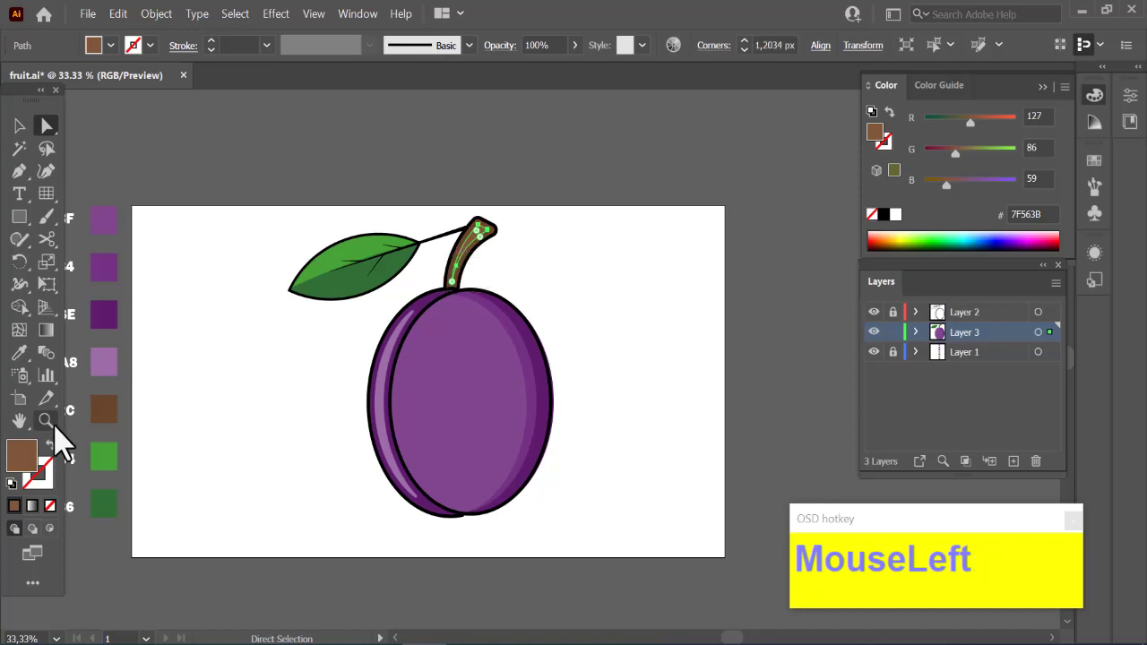
Fill the stem's rounded inset shape with light brown #936247 and deselect it
{"action": "left_click", "coordinate": [22, 456]}
{"action": "left_click", "coordinate": [24, 461]}
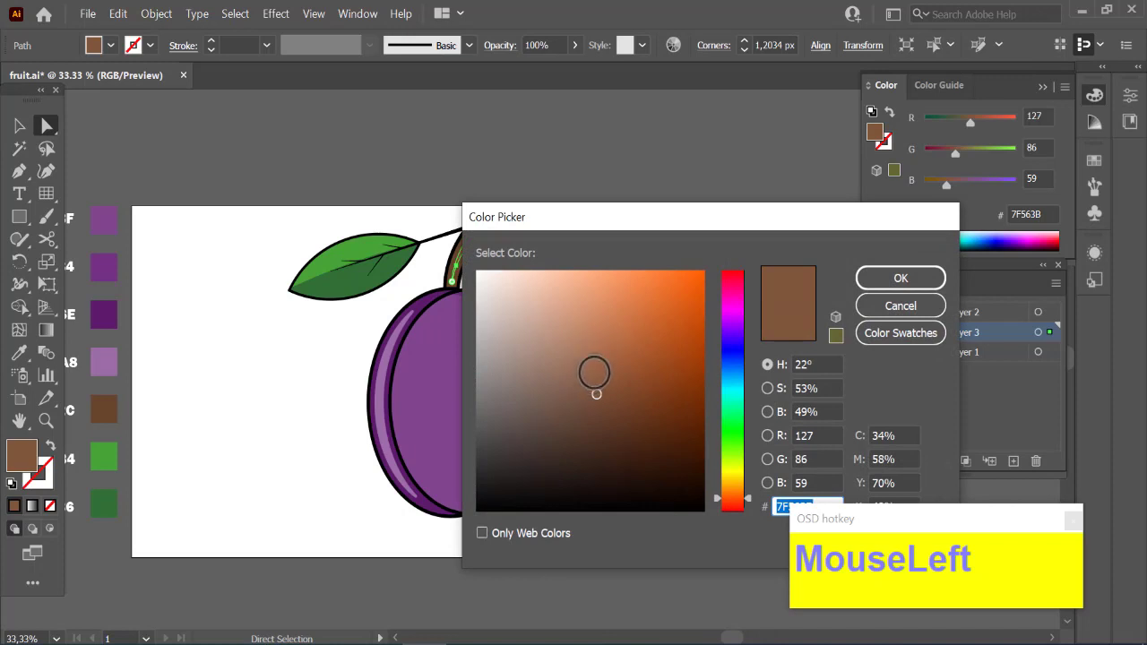
{"action": "left_click", "coordinate": [595, 372]}
{"action": "left_click", "coordinate": [907, 279]}
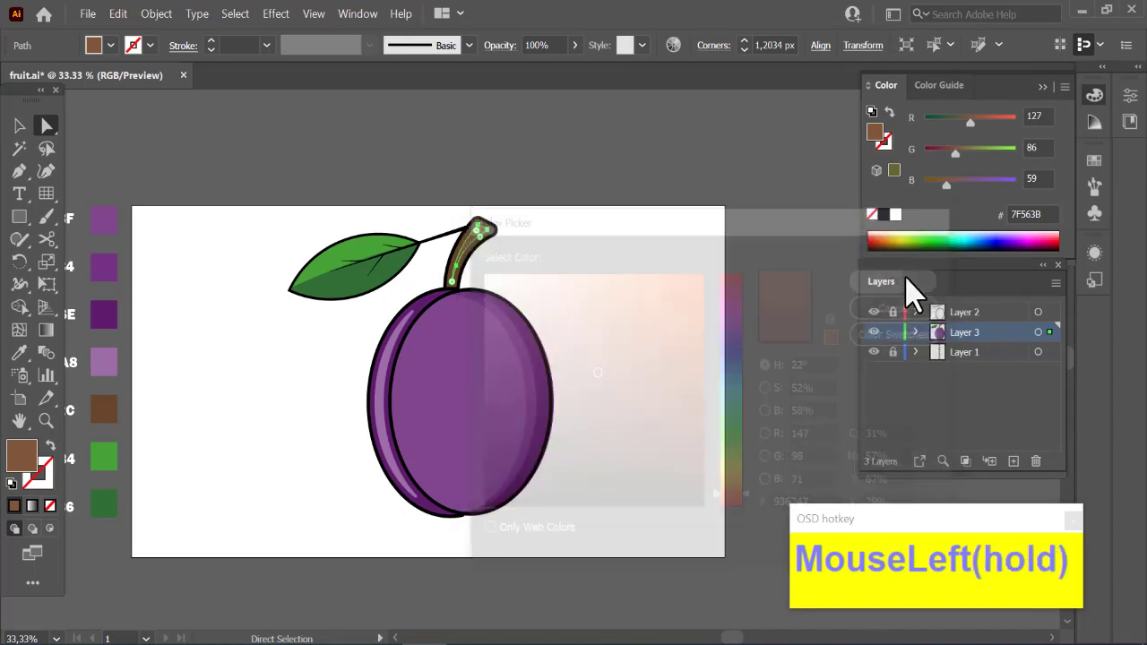
{"action": "left_click", "coordinate": [668, 329]}
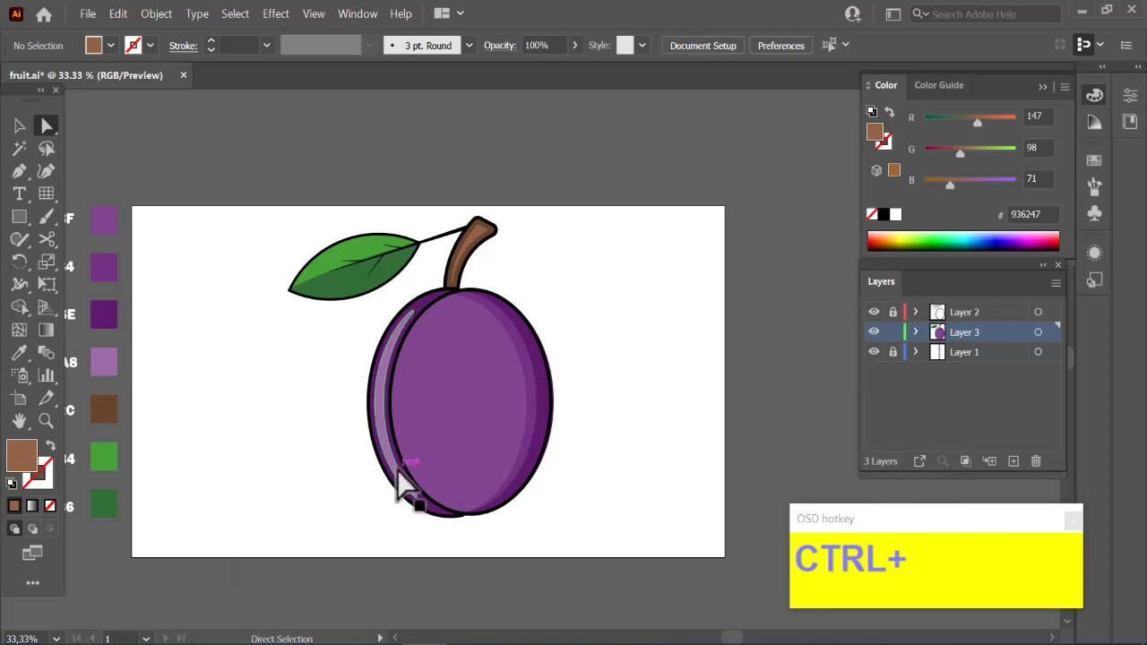
{"action": "key", "text": "alt"}
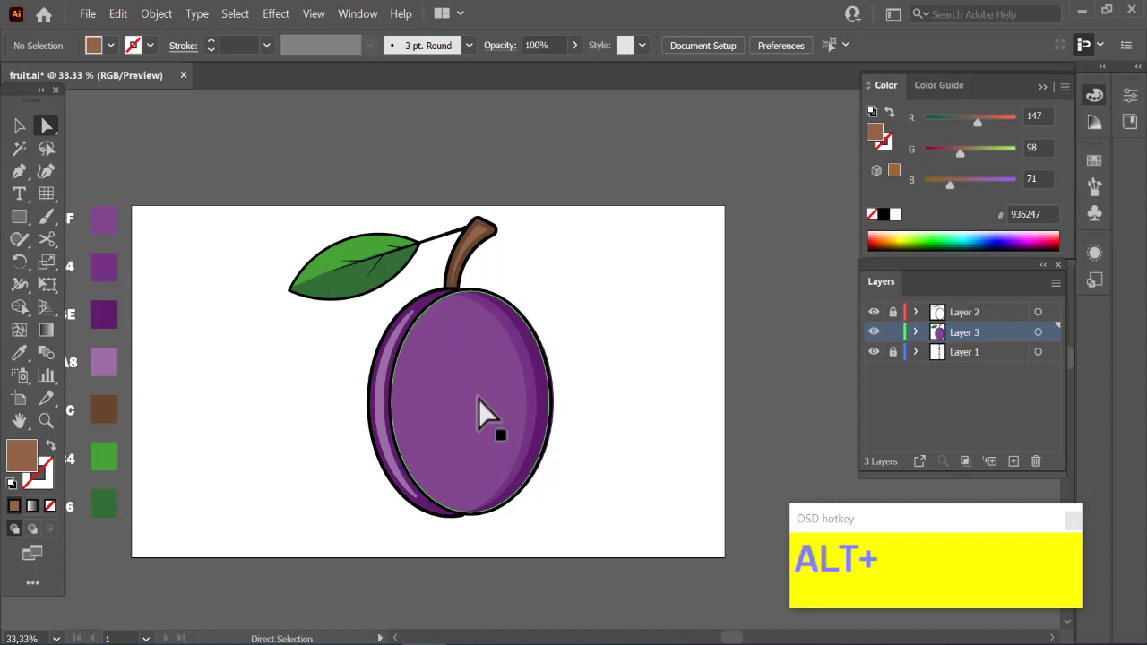
{"action": "left_click_drag", "start_coordinate": [479, 398], "coordinate": [667, 363]}
{"action": "key", "text": "ctrl+z"}
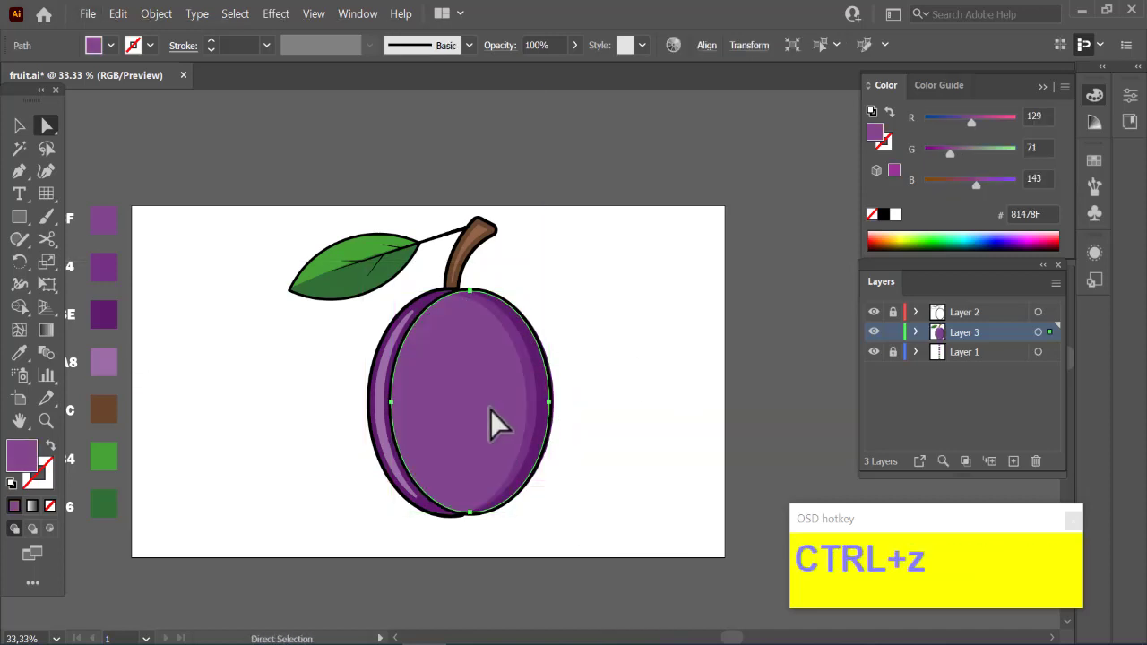
Place two slightly offset copies of the fruit's front ellipse beside the plum and trim them with Shape Builder to a thin left crescent
{"action": "left_click", "coordinate": [550, 384], "text": "alt"}
{"action": "left_click_drag", "start_coordinate": [551, 383], "coordinate": [683, 348]}
{"action": "left_click_drag", "start_coordinate": [578, 248], "coordinate": [679, 478]}
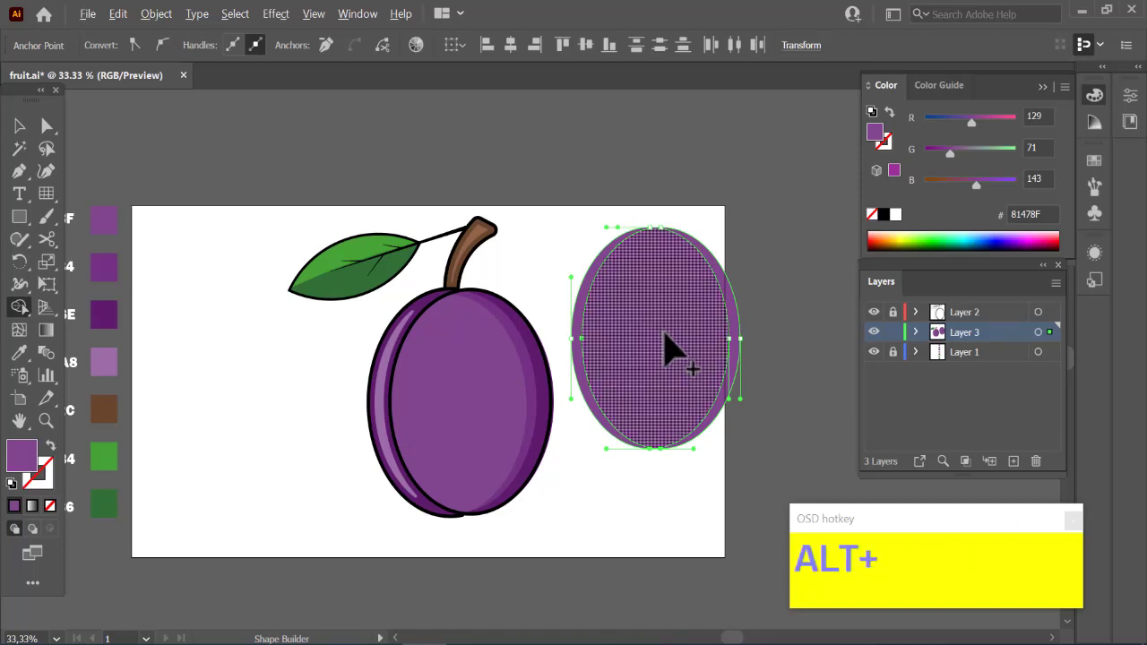
{"action": "left_click_drag", "start_coordinate": [663, 343], "coordinate": [772, 236]}
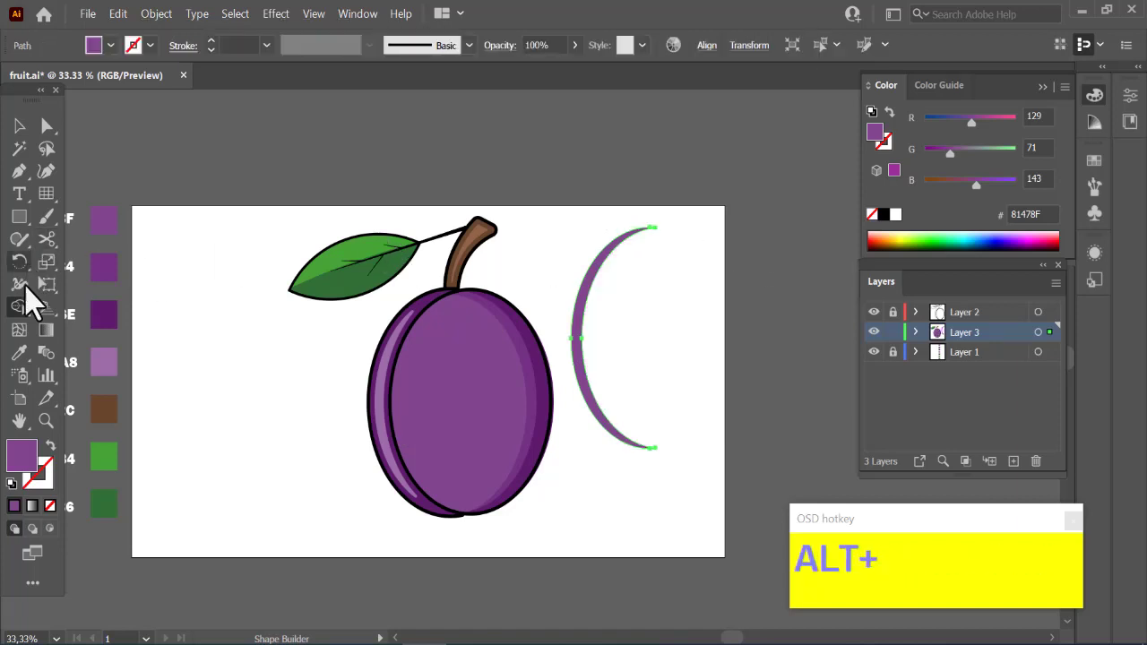
Fill the thin crescent with the fruit's dark purple #5E1C6E, move it onto the front ellipse's left inner edge and deselect it
{"action": "left_click", "coordinate": [20, 354]}
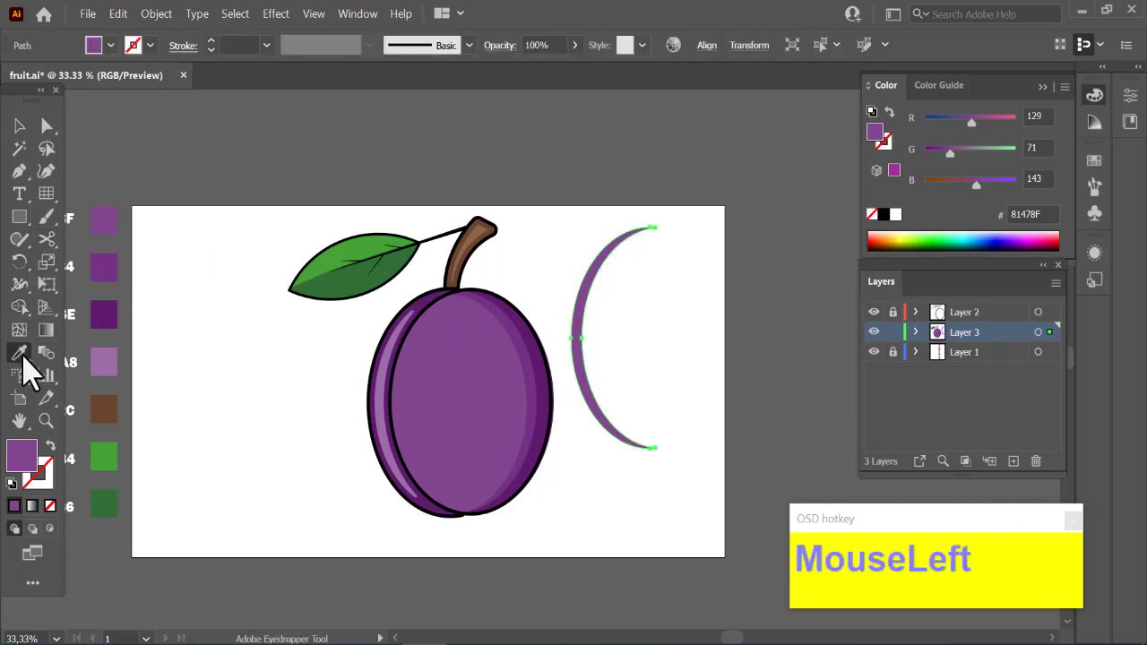
{"action": "left_click", "coordinate": [546, 394]}
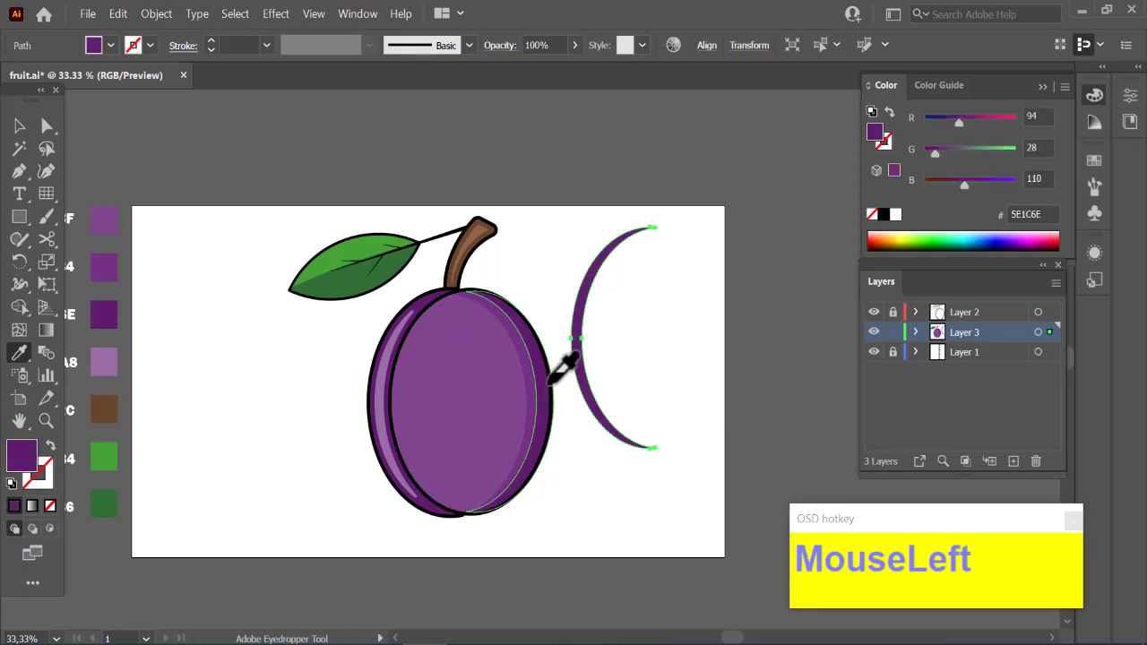
{"action": "left_click", "coordinate": [20, 127]}
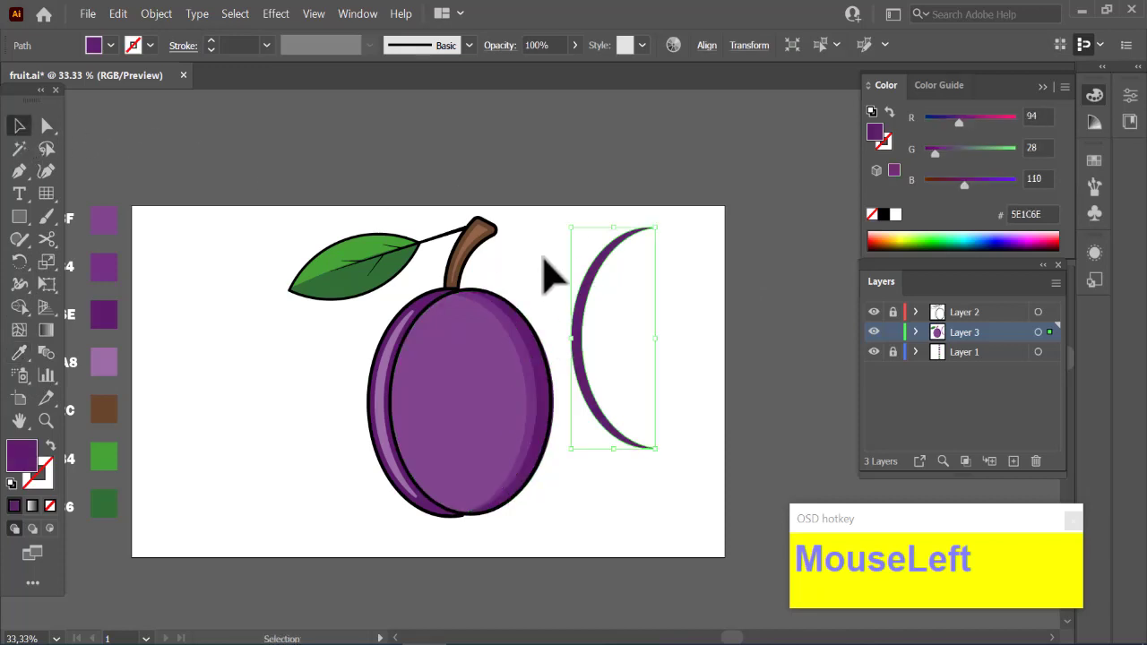
{"action": "left_click_drag", "start_coordinate": [583, 304], "coordinate": [395, 363]}
{"action": "left_click", "coordinate": [686, 358]}
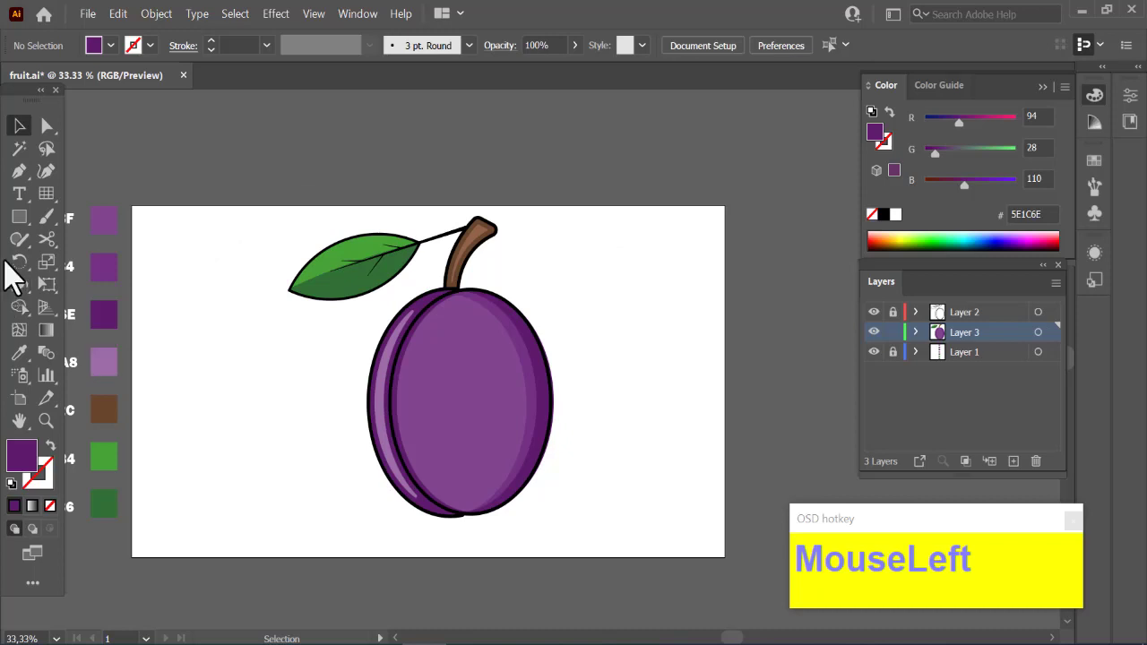
Draw a small dark purple circle on the upper middle of the fruit with the Ellipse tool, shrink it proportionally to a dot and deselect it
{"action": "left_click", "coordinate": [19, 217]}
{"action": "right_click", "coordinate": [21, 219]}
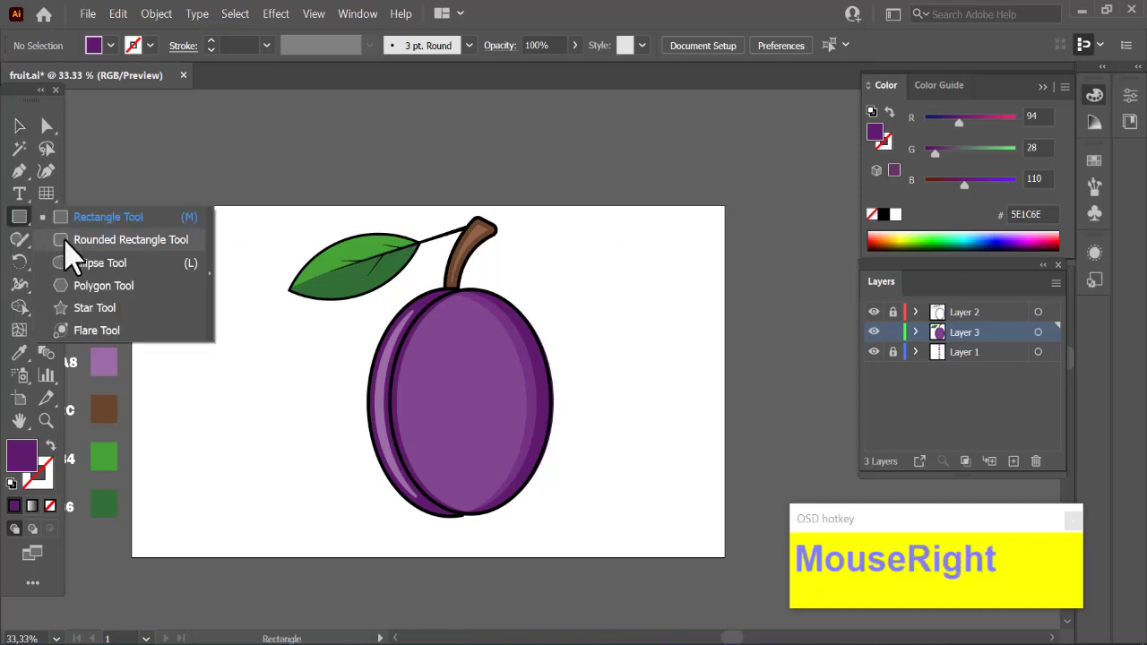
{"action": "left_click", "coordinate": [71, 263]}
{"action": "left_click", "coordinate": [71, 265]}
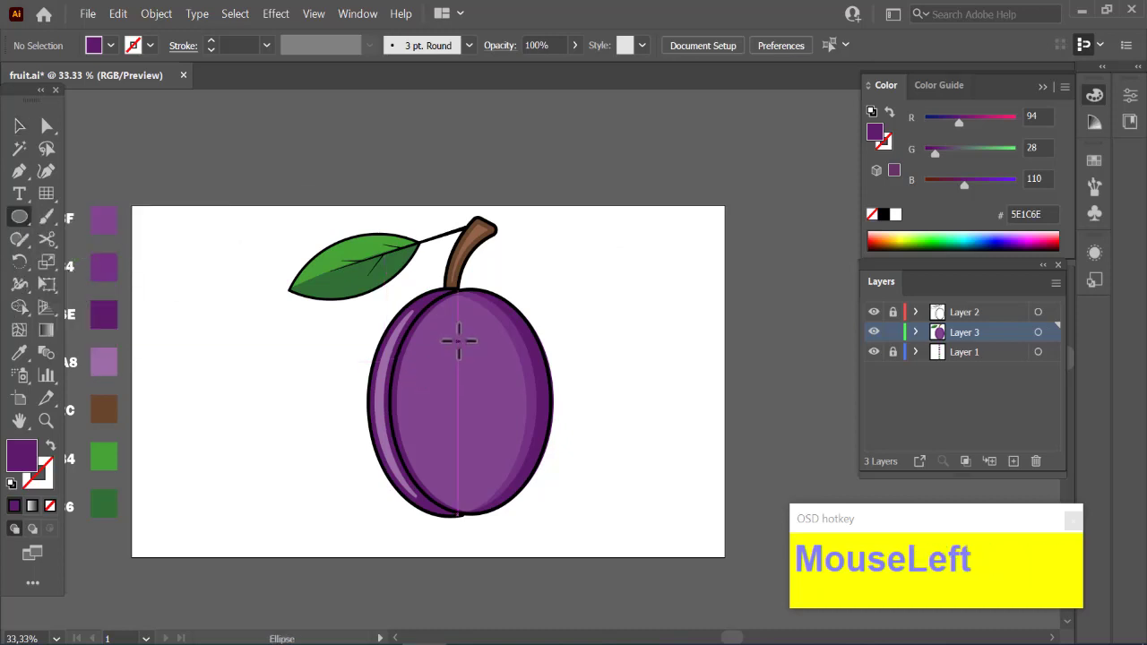
{"action": "left_click_drag", "start_coordinate": [459, 339], "coordinate": [482, 358]}
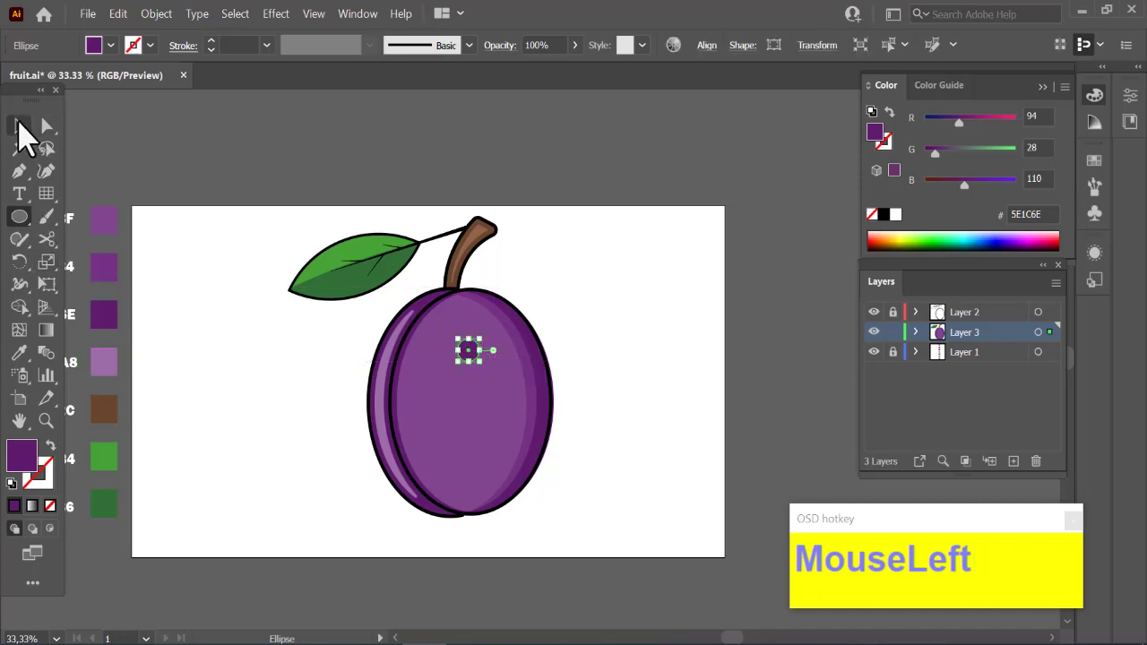
{"action": "left_click", "coordinate": [19, 126]}
{"action": "left_click_drag", "start_coordinate": [477, 342], "coordinate": [475, 345]}
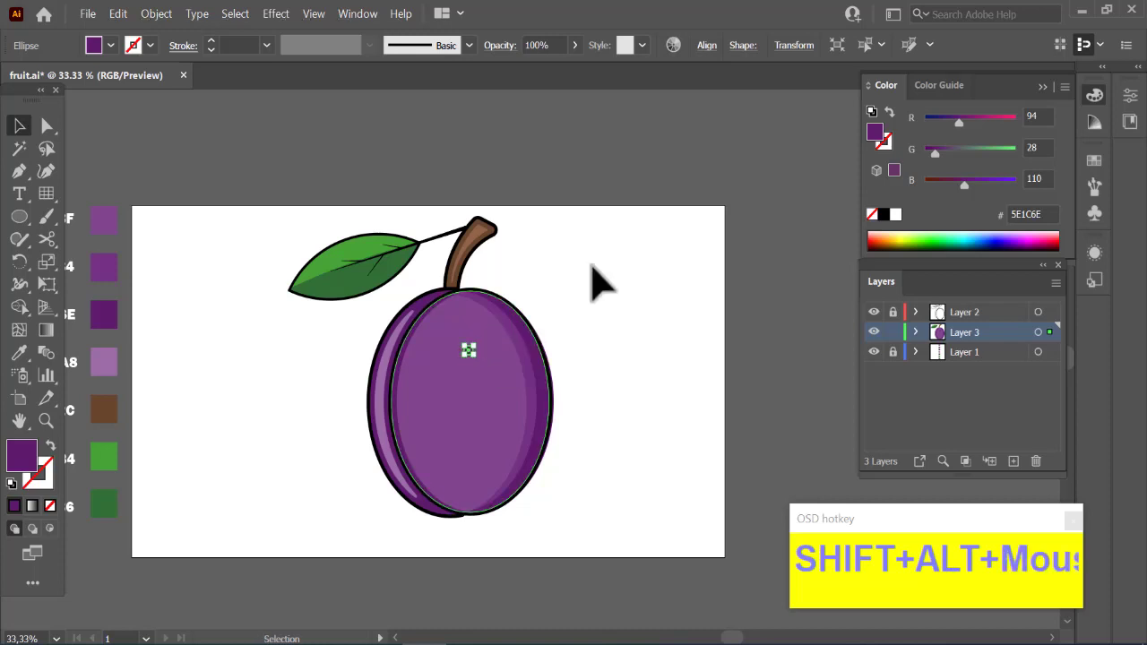
{"action": "left_click", "coordinate": [661, 260]}
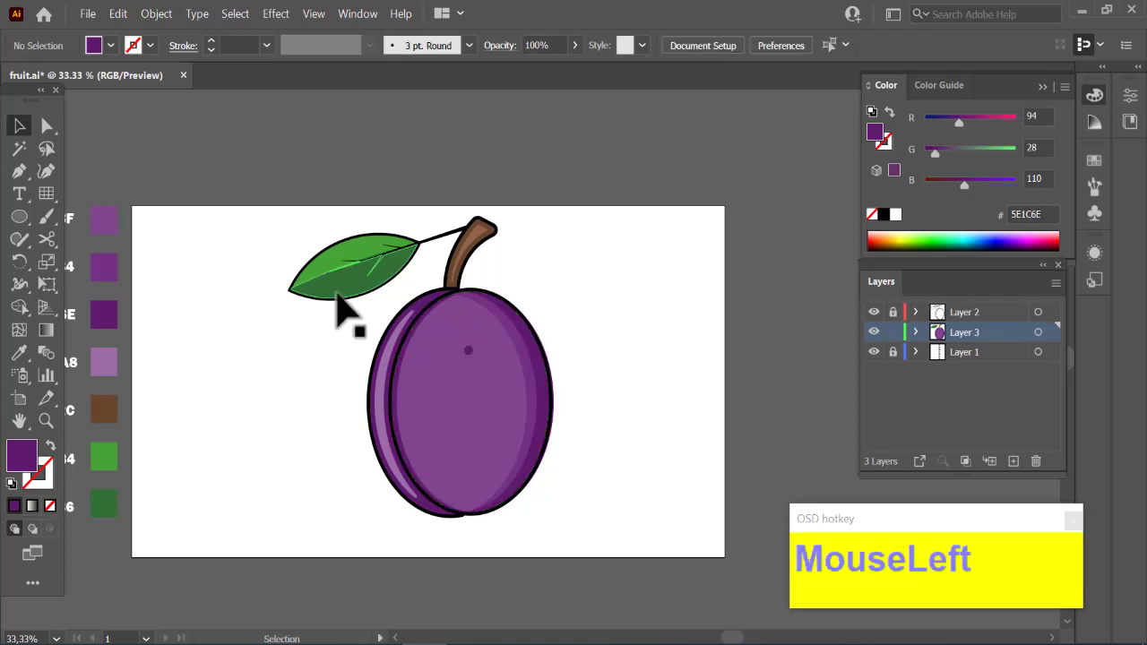
{"action": "left_click", "coordinate": [468, 350]}
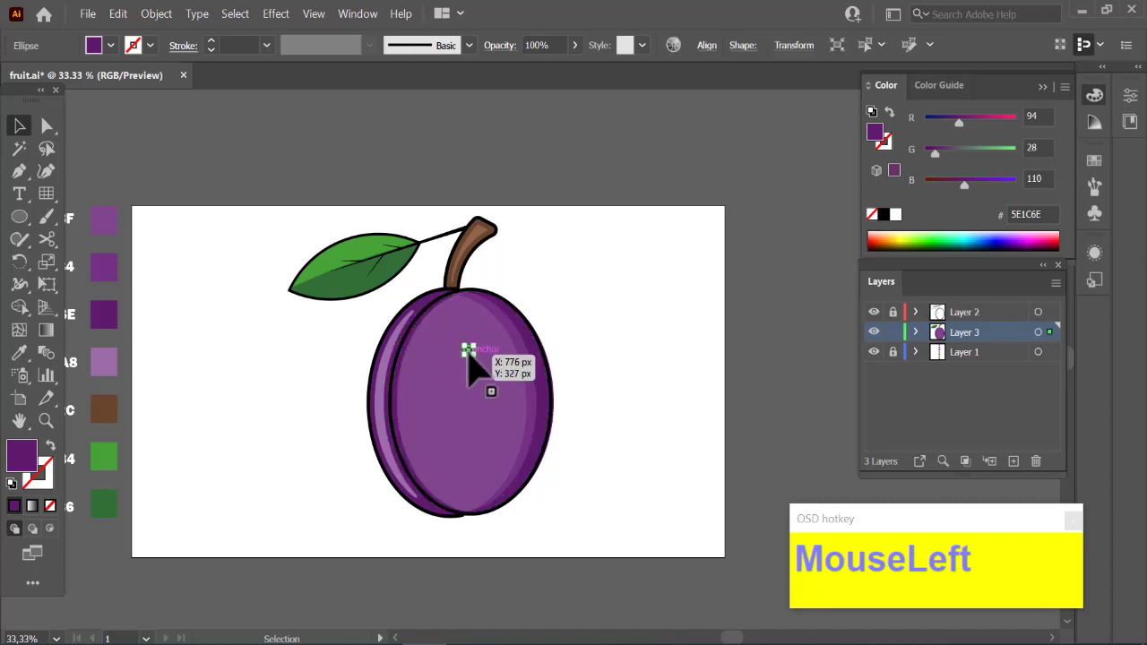
{"action": "left_click", "coordinate": [248, 268]}
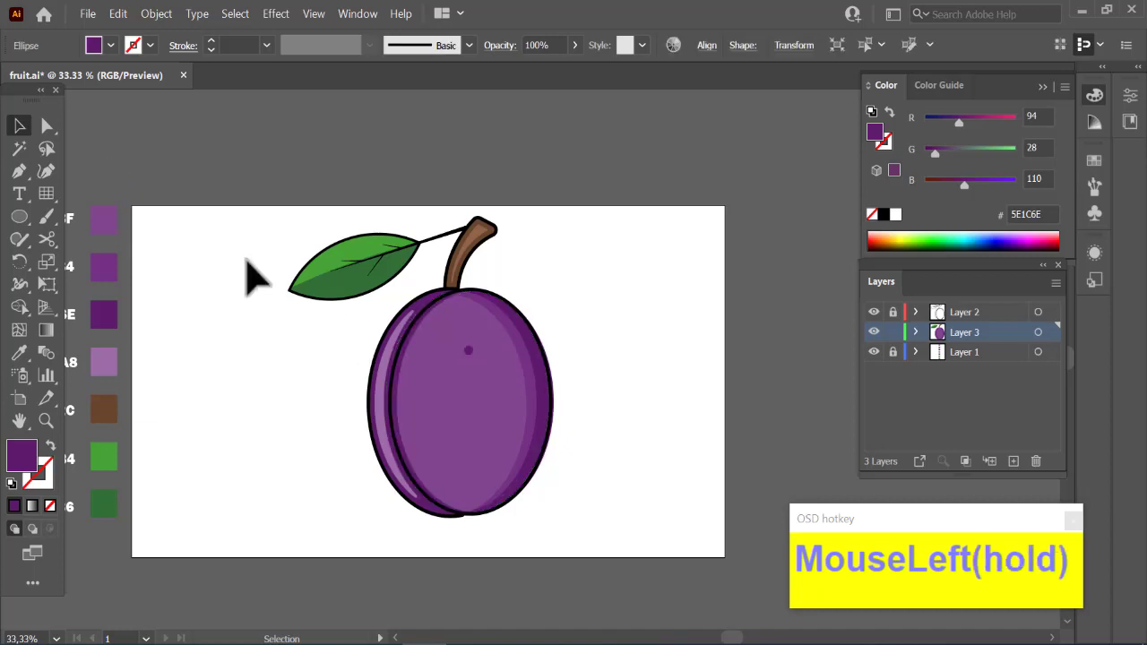
Recolor the highlight crescent on the fruit's left side with the fruit's main purple #81478F and deselect it
{"action": "left_click", "coordinate": [385, 435]}
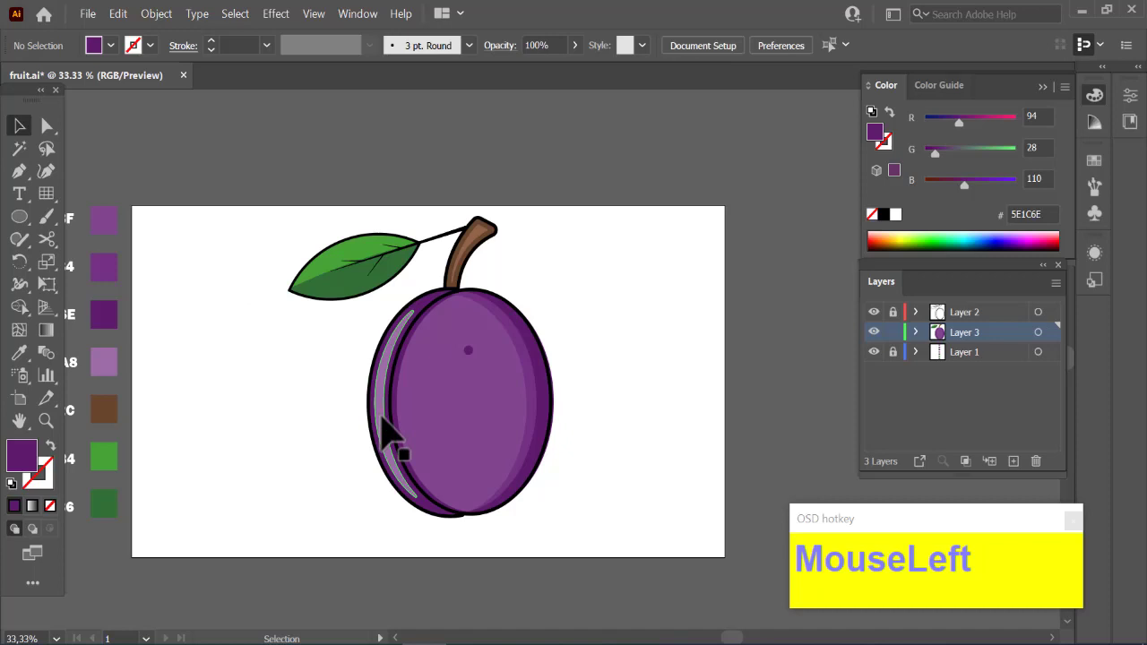
{"action": "left_click", "coordinate": [18, 356]}
{"action": "left_click", "coordinate": [471, 400]}
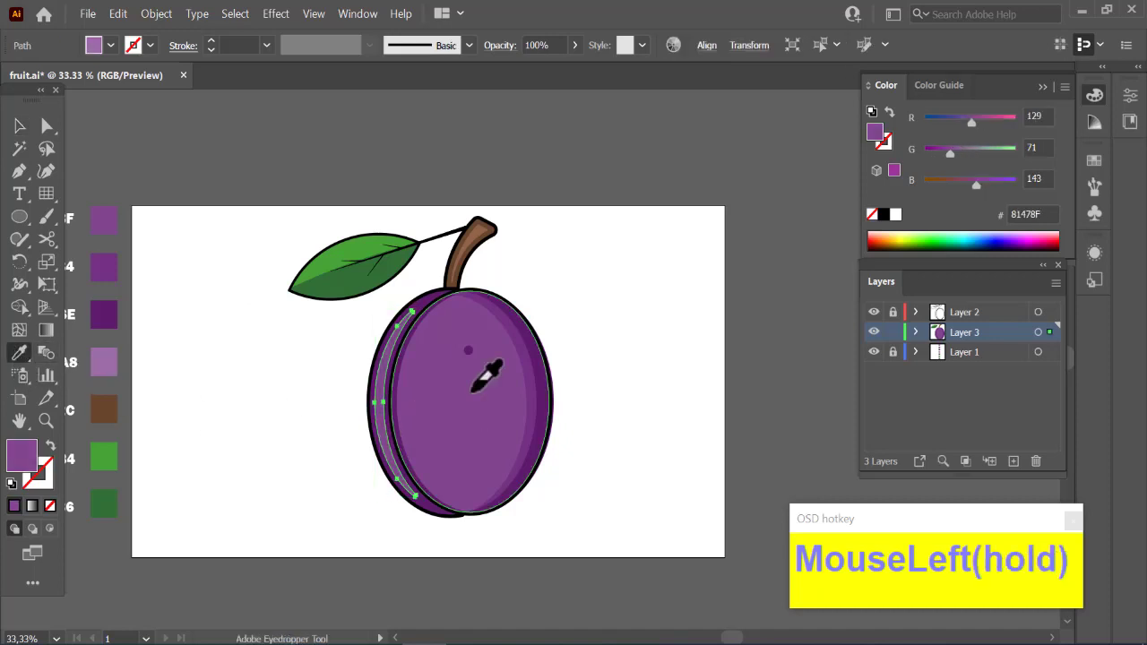
{"action": "left_click", "coordinate": [686, 256], "text": "ctrl"}
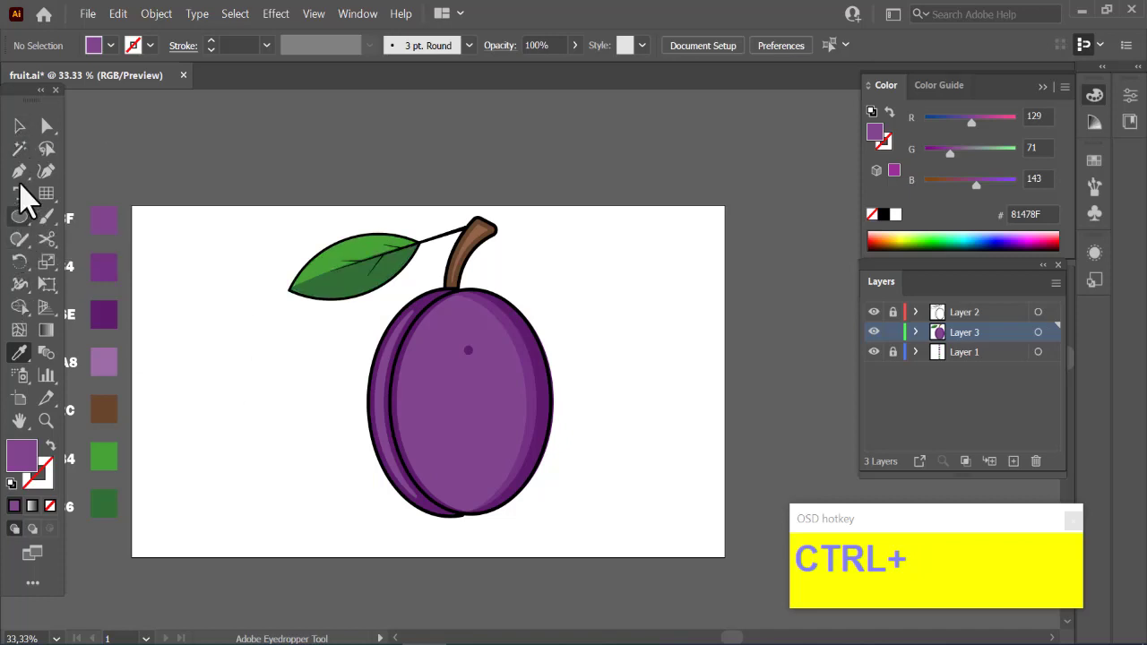
Draw clusters of small dots in the sampled dark purple #5E1C6E on the fruit's upper middle and lower part with the Ellipse tool, ending deselected
{"action": "left_click", "coordinate": [18, 354]}
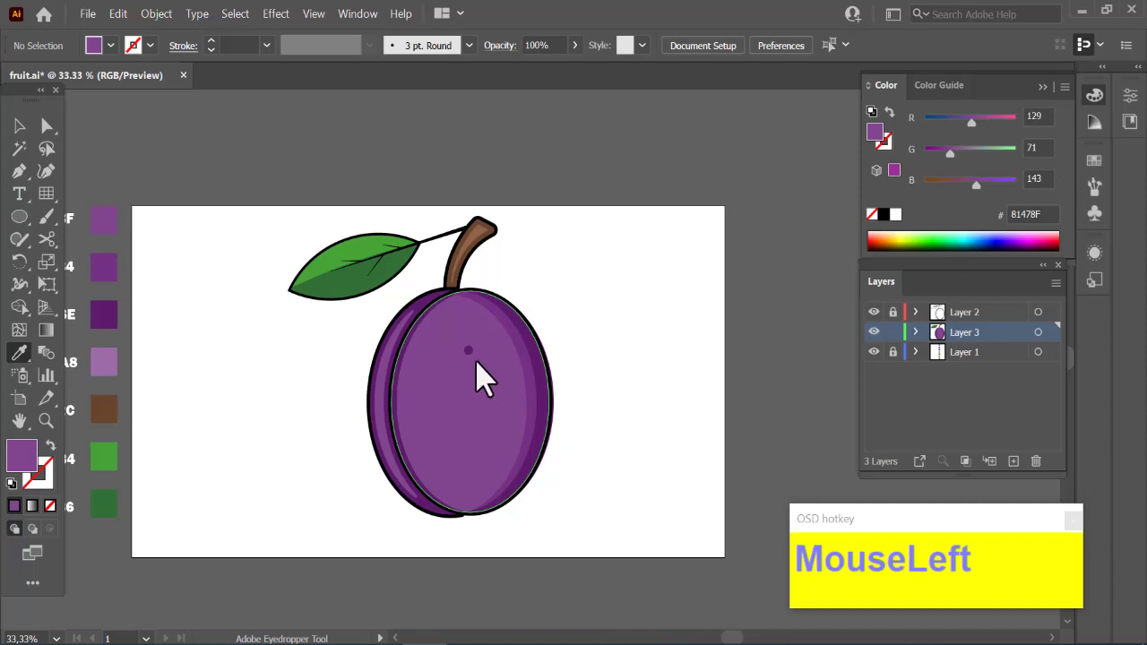
{"action": "left_click", "coordinate": [469, 351]}
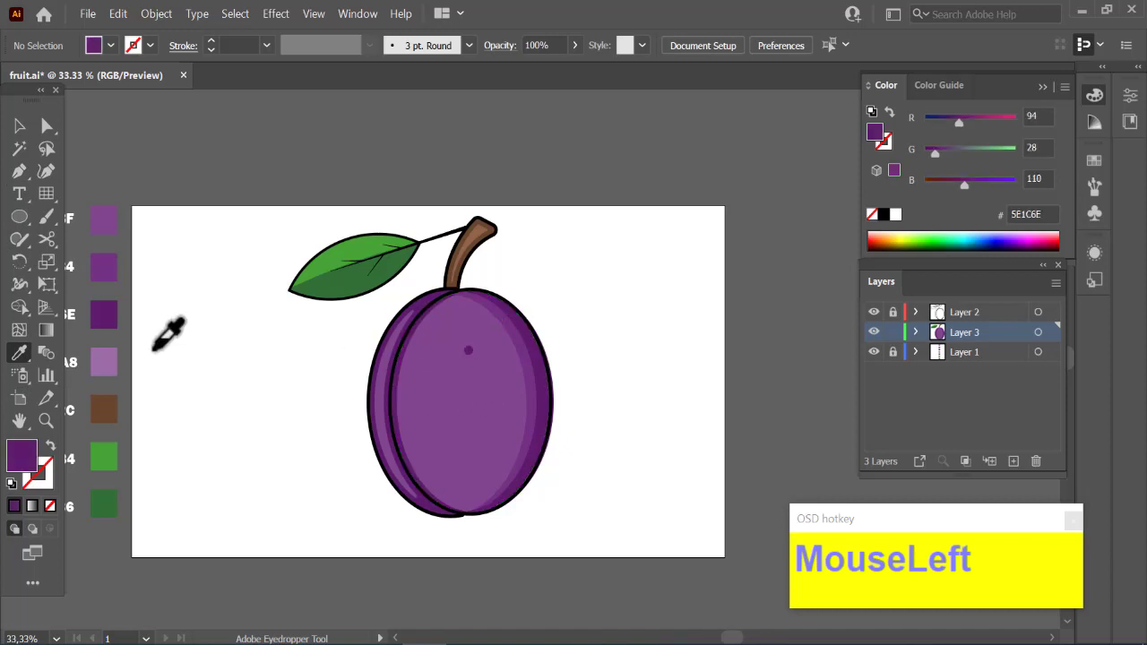
{"action": "left_click", "coordinate": [19, 217]}
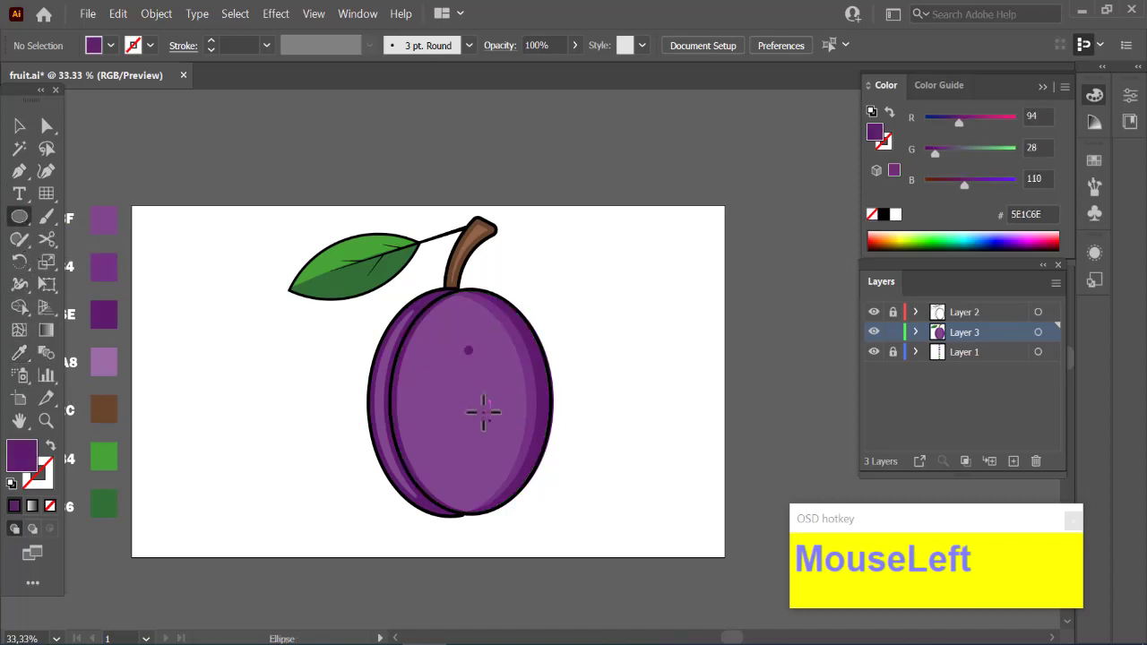
{"action": "left_click_drag", "start_coordinate": [444, 366], "coordinate": [465, 380]}
{"action": "mouse_move", "coordinate": [501, 486]}
{"action": "left_mouse_down"}
{"action": "mouse_move", "coordinate": [478, 454]}
{"action": "mouse_move", "coordinate": [475, 487]}
{"action": "left_mouse_up"}
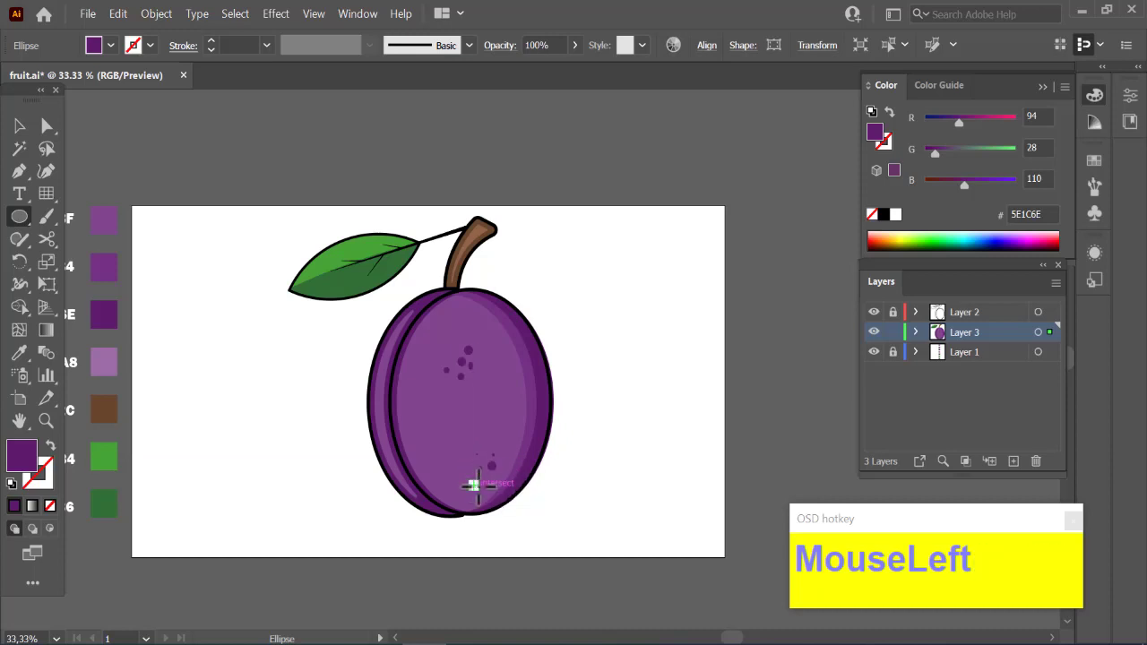
{"action": "left_click", "coordinate": [661, 280], "text": "ctrl"}
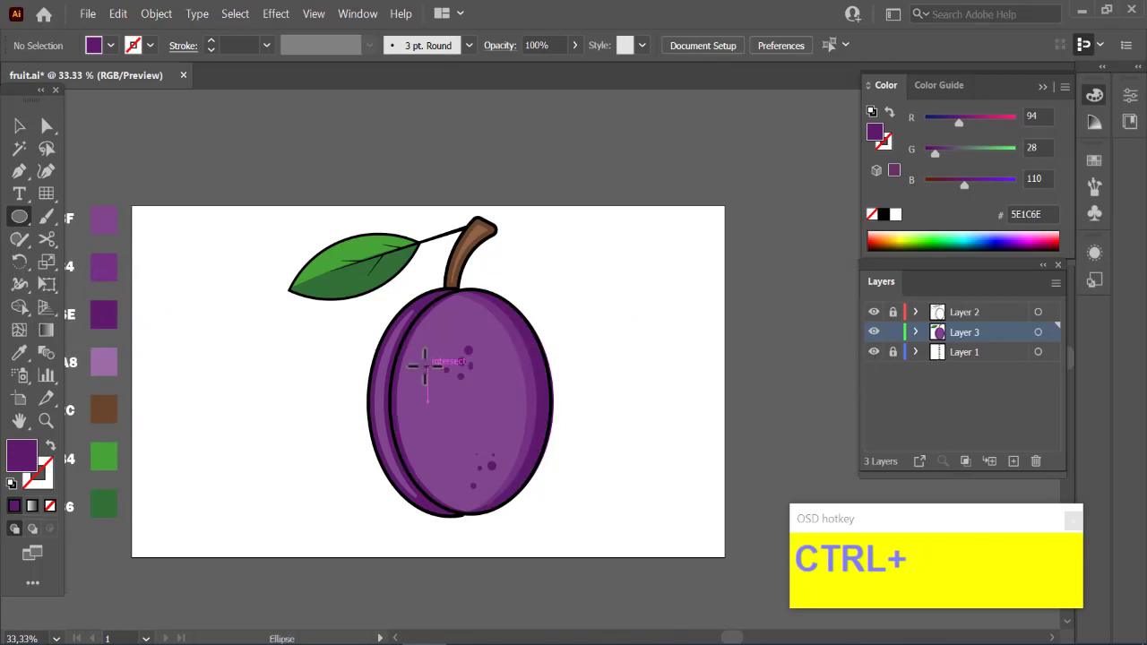
Draw a narrow ellipse beside the upper dots, fill it with #9B6DA8, tilt it along the fruit's upper left edge and deselect it
{"action": "left_click_drag", "start_coordinate": [421, 349], "coordinate": [447, 415]}
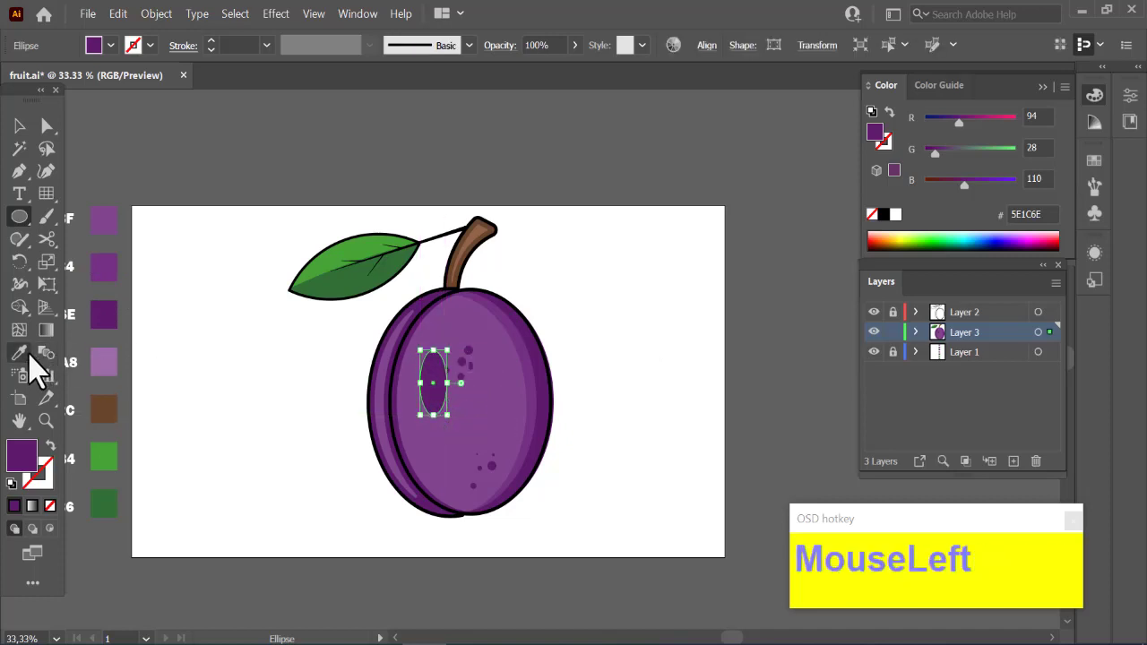
{"action": "left_click", "coordinate": [19, 353]}
{"action": "left_click", "coordinate": [105, 363]}
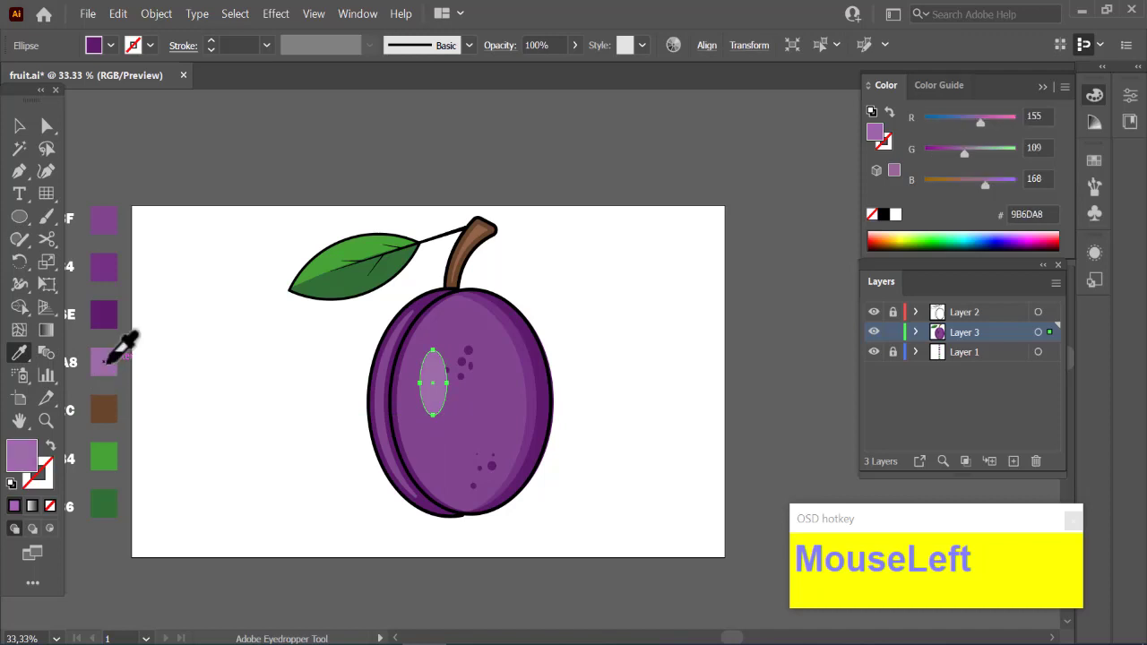
{"action": "left_click", "coordinate": [20, 126]}
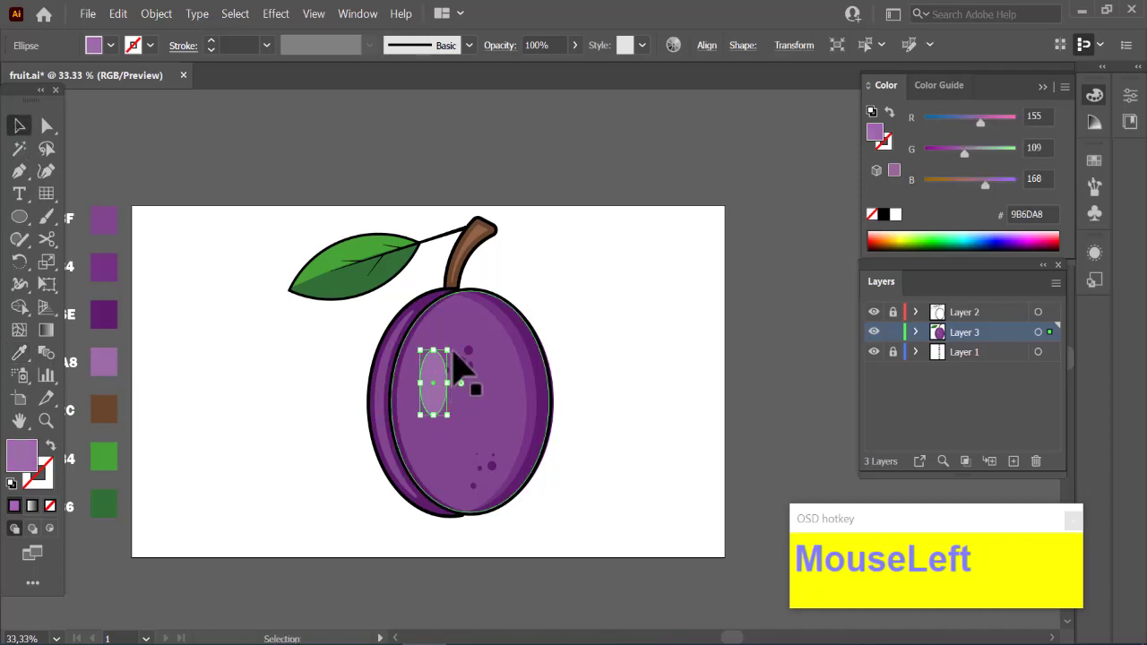
{"action": "left_click_drag", "start_coordinate": [453, 352], "coordinate": [424, 364]}
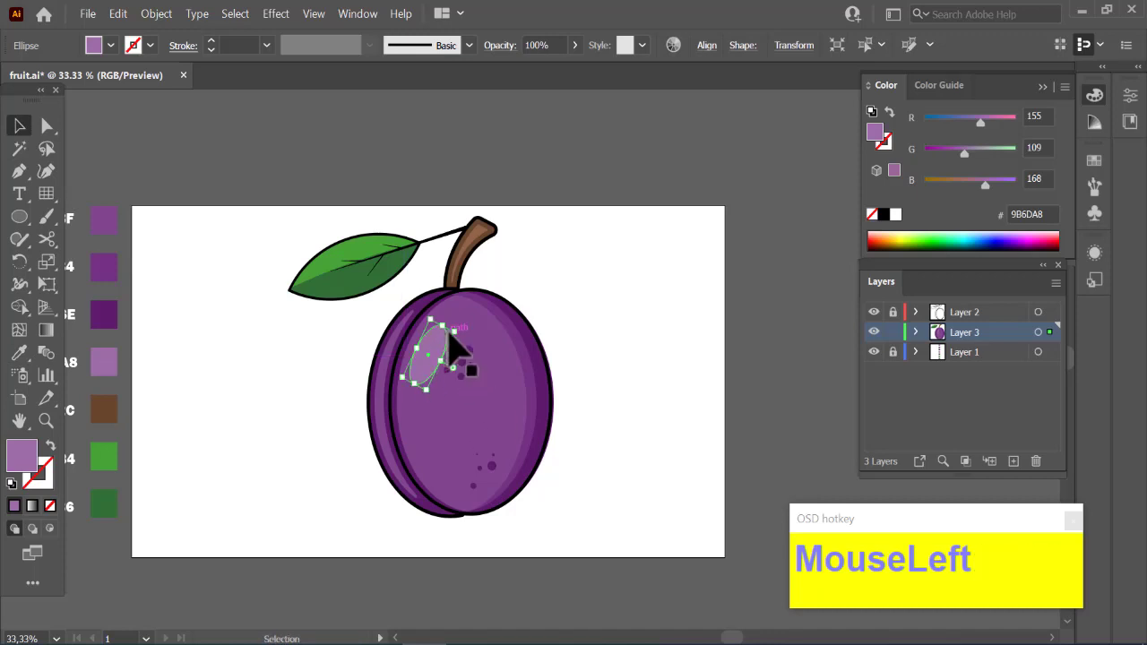
{"action": "left_click_drag", "start_coordinate": [463, 331], "coordinate": [457, 339]}
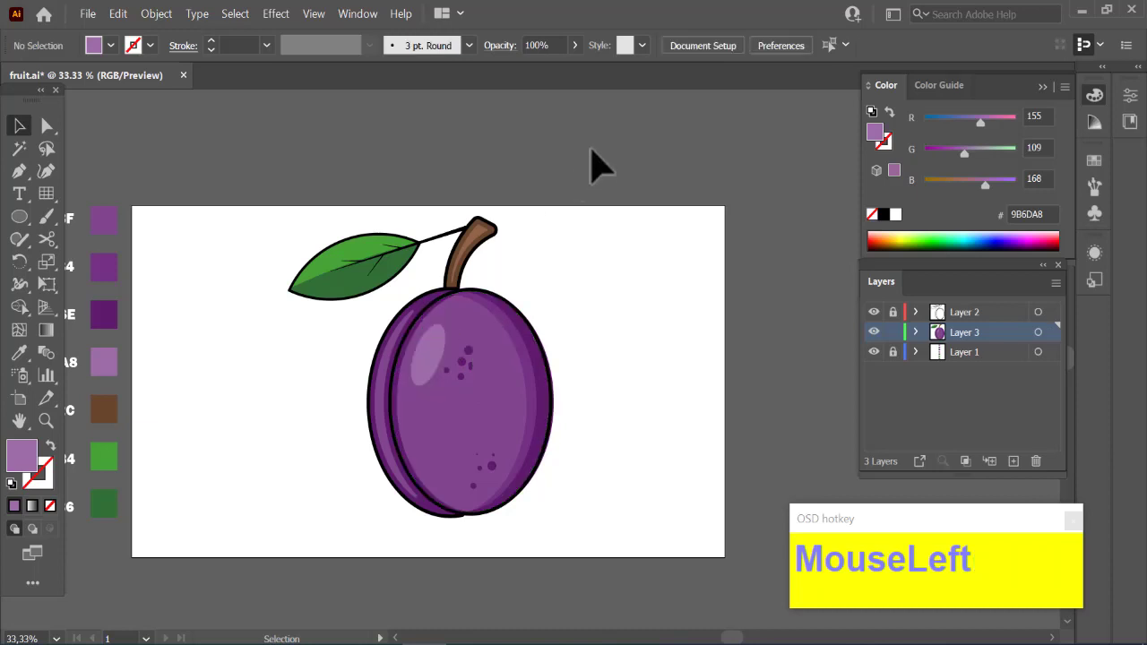
Draw an open curved path along the leaf's light green upper half with the Pen tool and swap its fill and stroke
{"action": "left_click", "coordinate": [19, 172]}
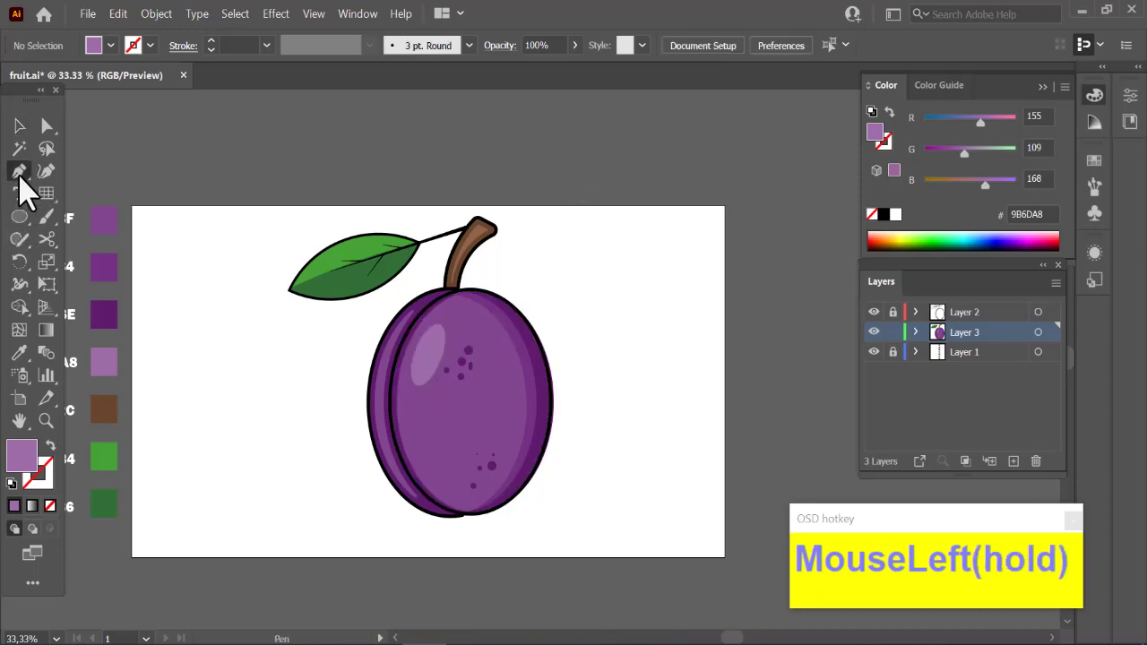
{"action": "left_click_drag", "start_coordinate": [344, 281], "coordinate": [310, 278]}
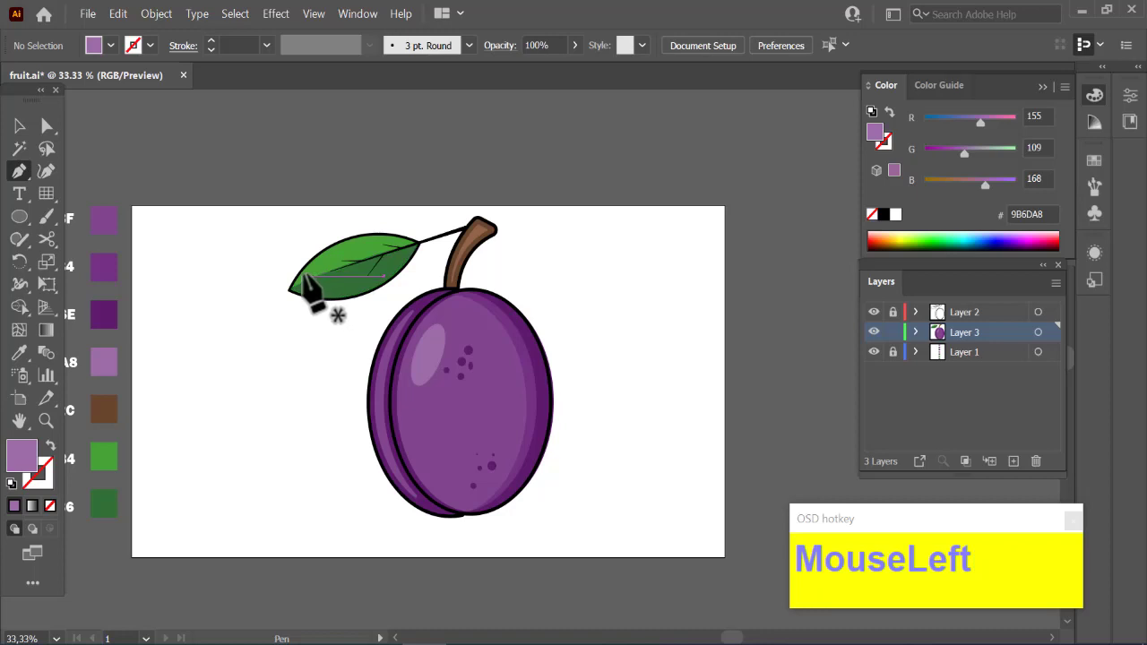
{"action": "left_click", "coordinate": [304, 275]}
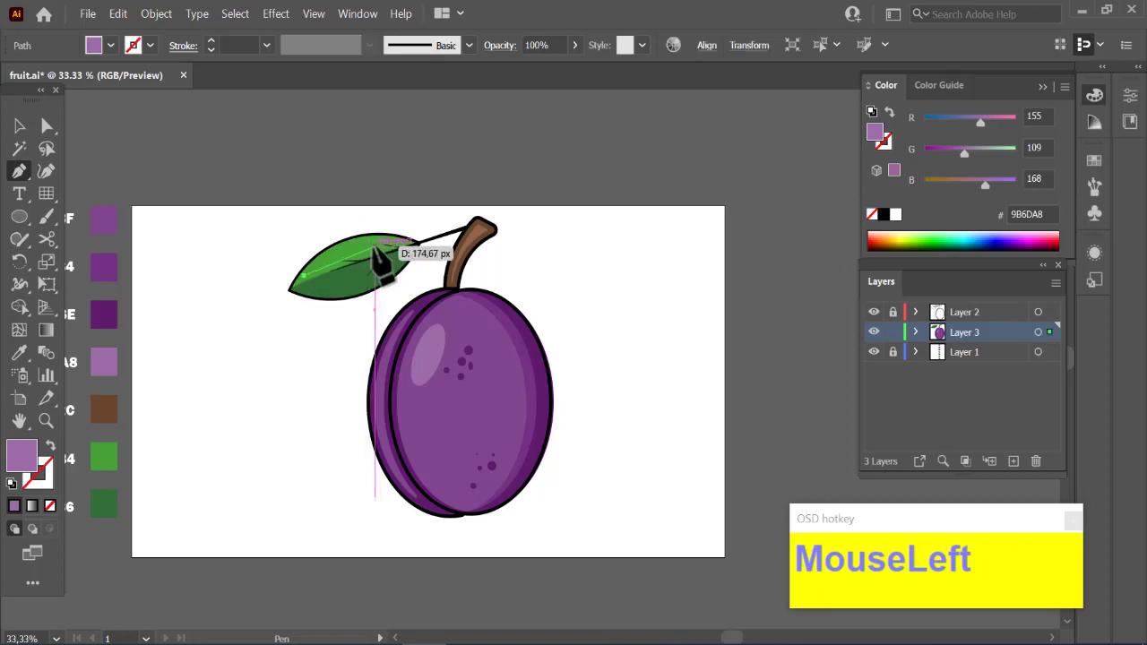
{"action": "left_click_drag", "start_coordinate": [375, 247], "coordinate": [415, 243]}
{"action": "left_click", "coordinate": [50, 447]}
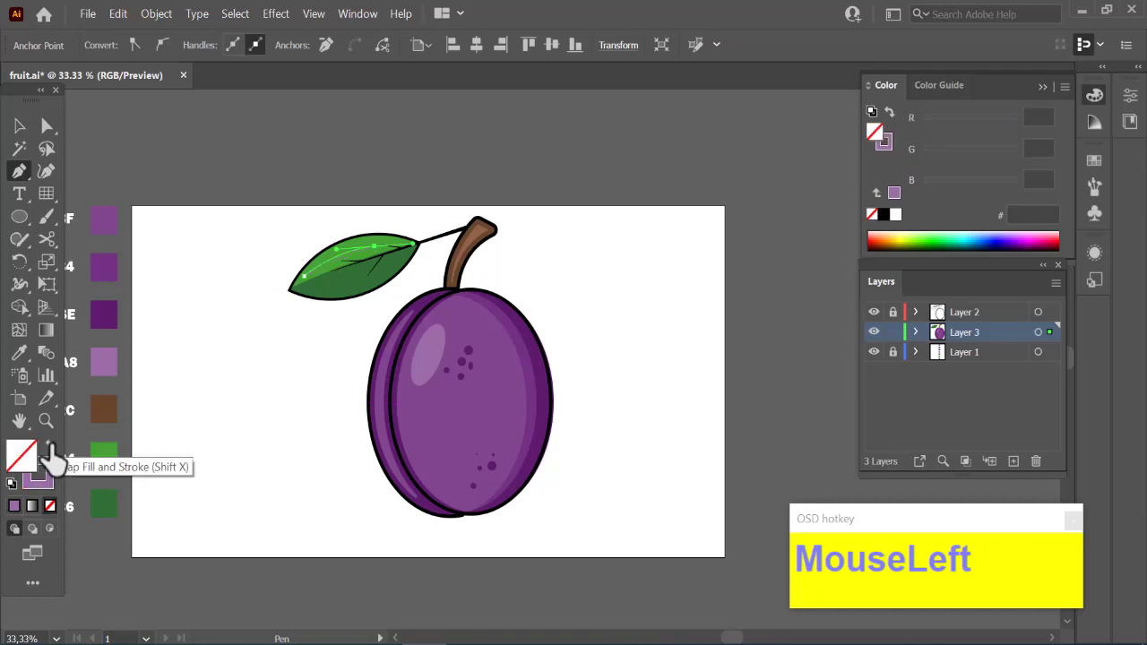
Give the leaf curve a #47A334 stroke sampled from the leaf's light green, with no fill, and deselect it
{"action": "left_click", "coordinate": [22, 354]}
{"action": "left_click", "coordinate": [347, 269]}
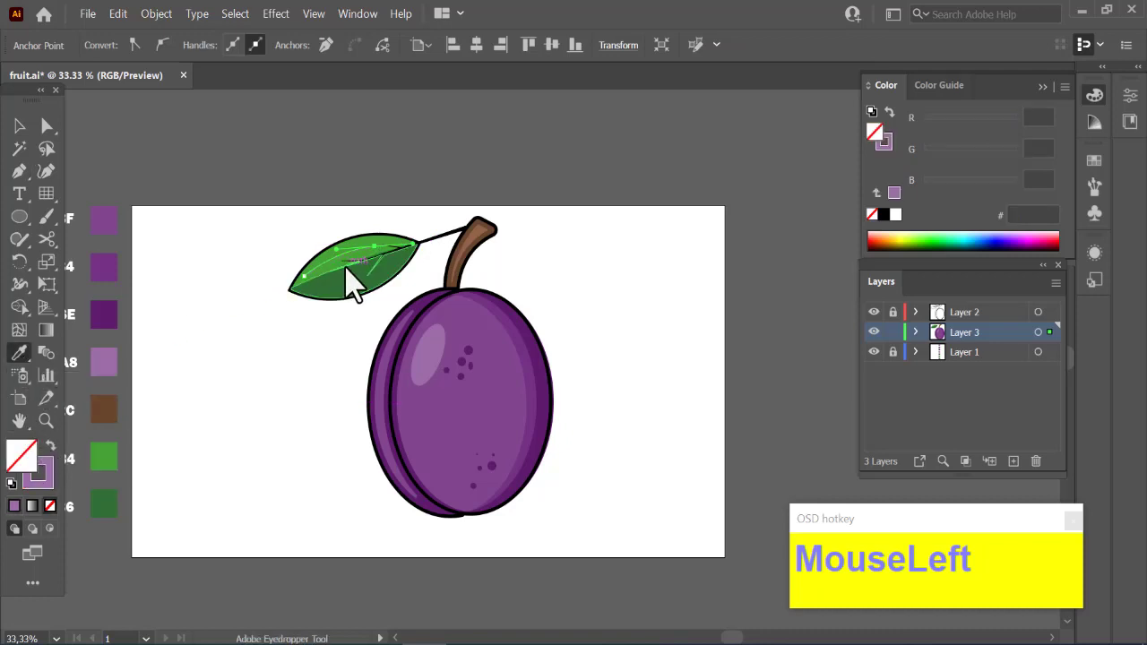
{"action": "left_click", "coordinate": [331, 266]}
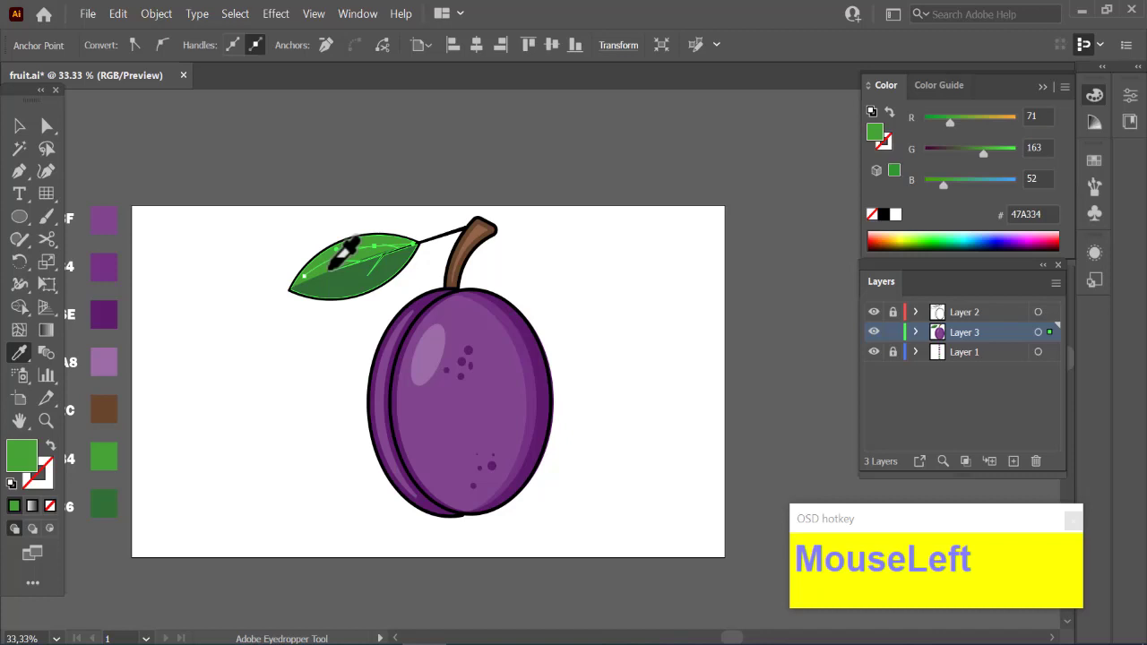
{"action": "left_click", "coordinate": [51, 446]}
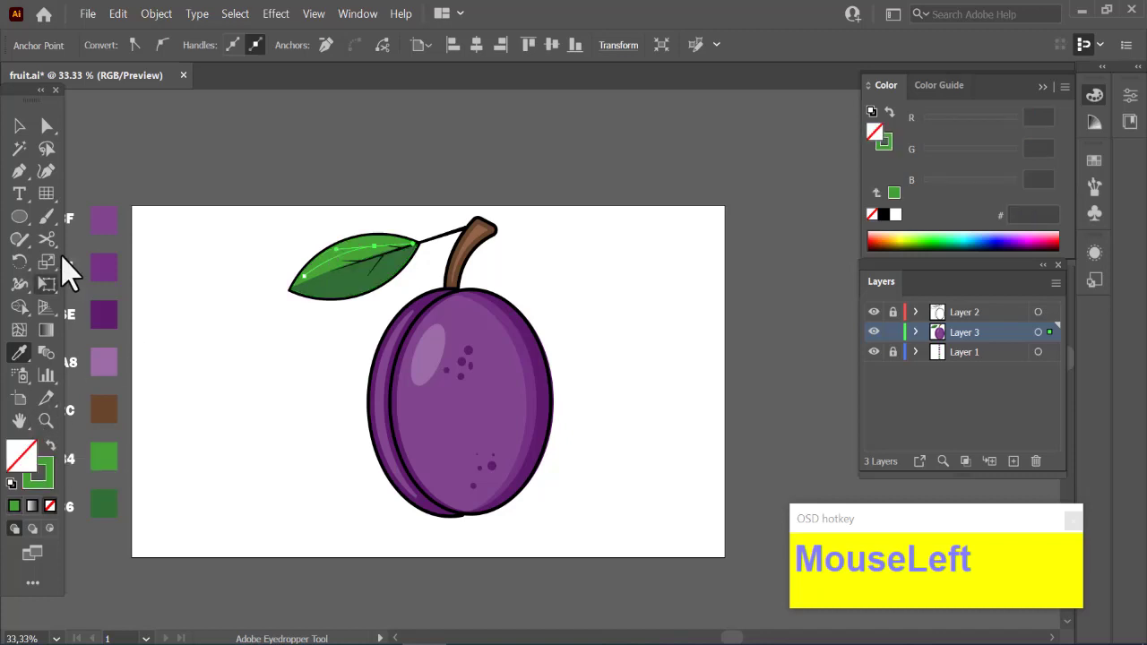
{"action": "left_click", "coordinate": [20, 126]}
{"action": "left_click", "coordinate": [169, 152]}
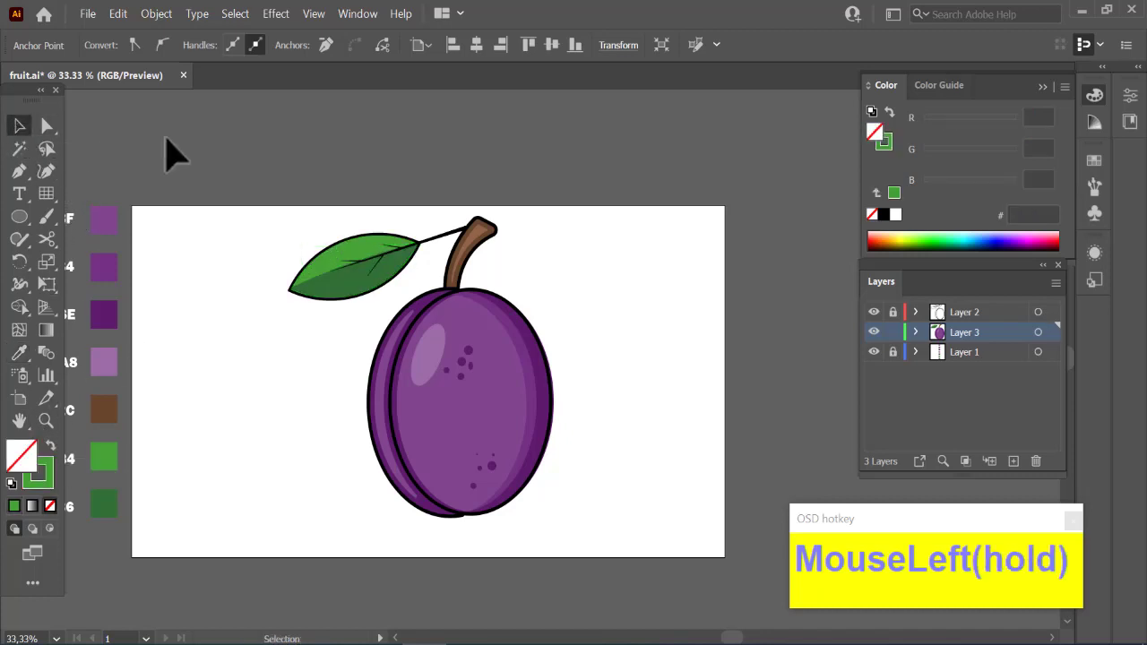
Set the leaf curve's stroke to 6 pt with the lens-shaped width profile tapering at both ends
{"action": "left_click", "coordinate": [334, 262]}
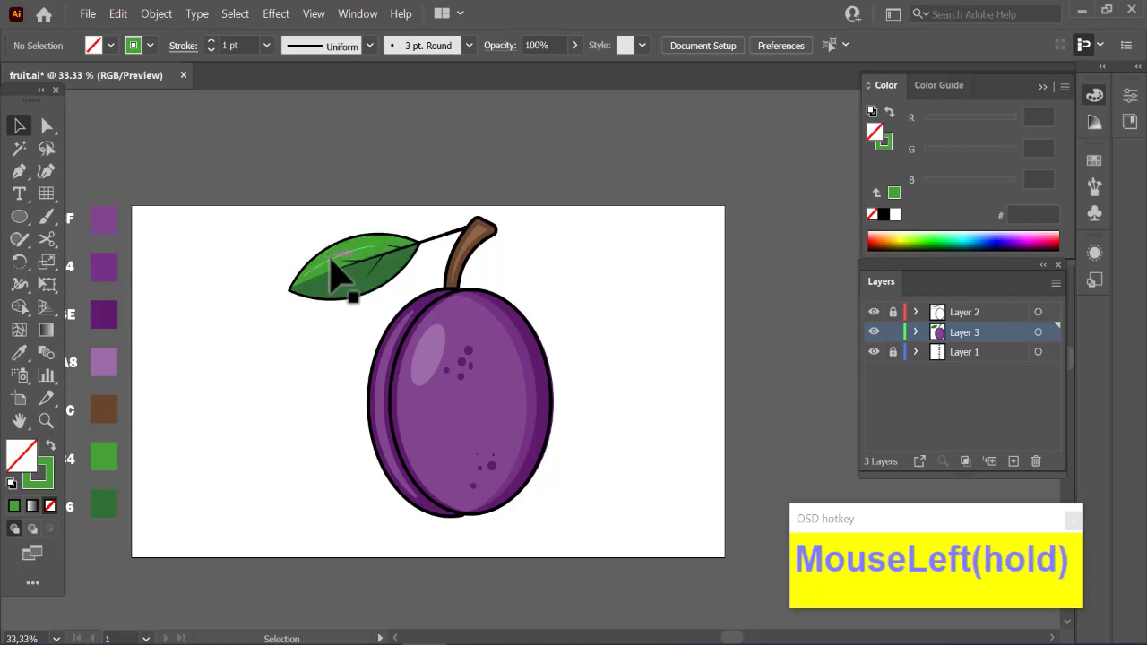
{"action": "left_click", "coordinate": [211, 42]}
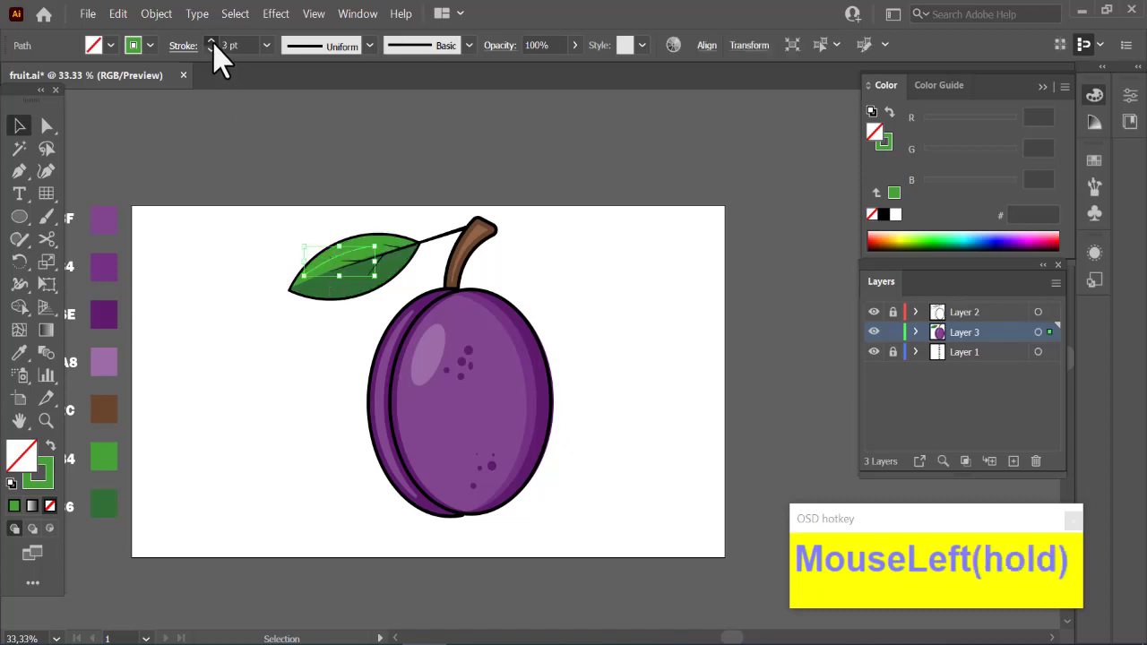
{"action": "left_click", "coordinate": [370, 46]}
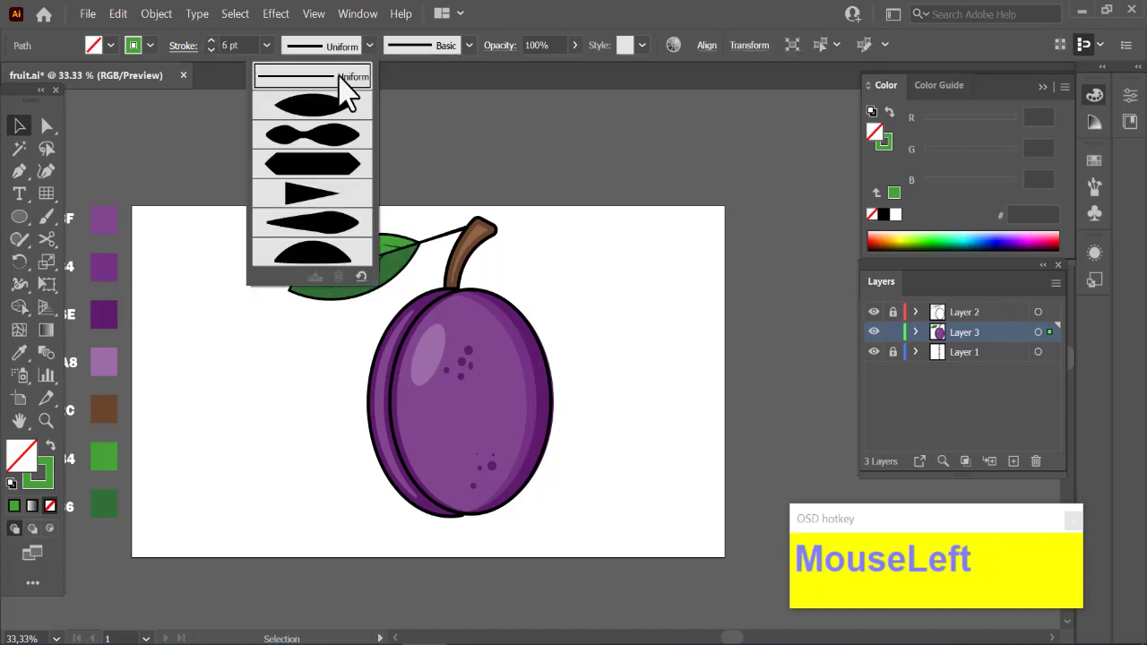
{"action": "left_click", "coordinate": [324, 113]}
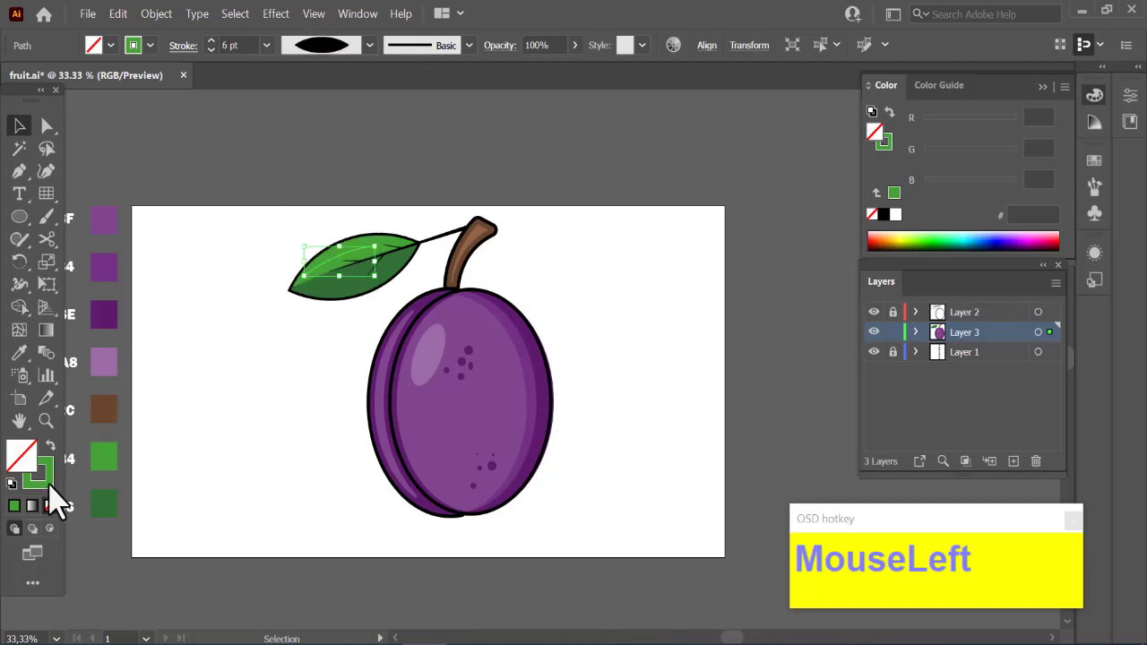
Recolor the leaf highlight's stroke to the lighter green #74BC62 and increase its weight to 14 pt
{"action": "double_click", "coordinate": [47, 482]}
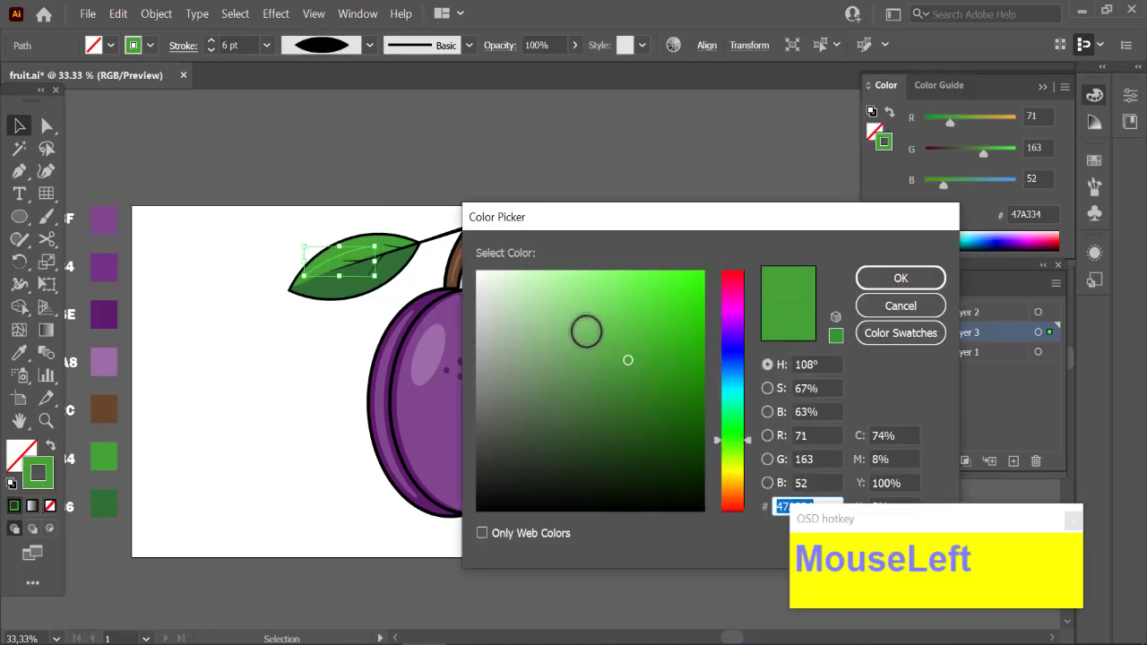
{"action": "left_click", "coordinate": [587, 332]}
{"action": "left_click", "coordinate": [900, 279]}
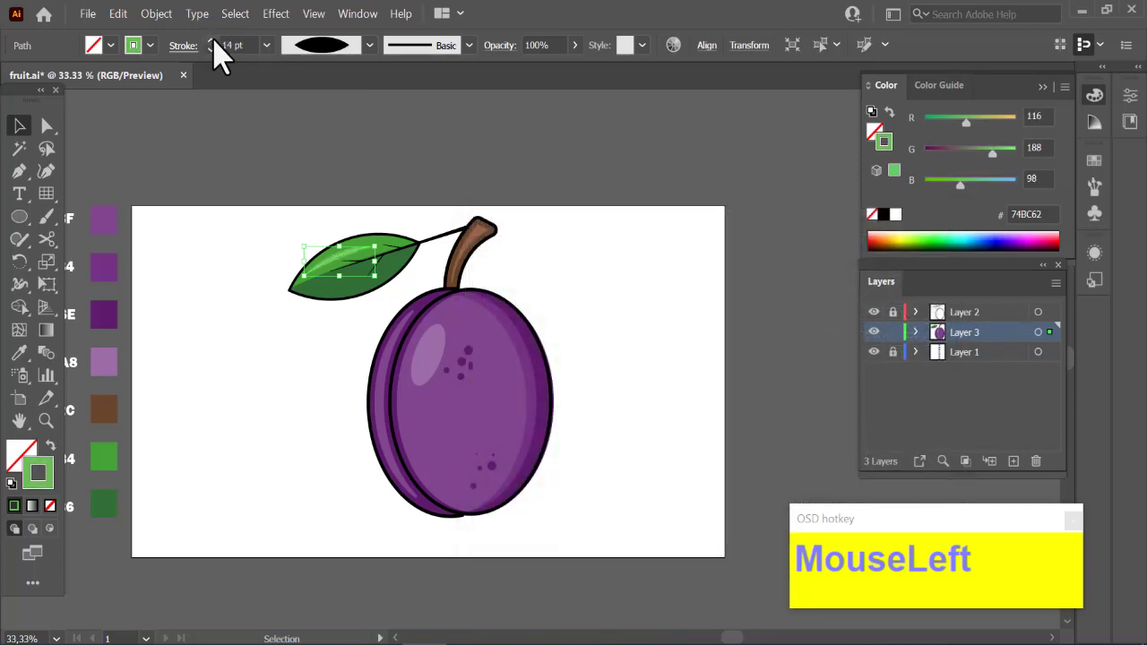
Move the light green highlight slightly up and to the right, closer to the leaf's upper edge
{"action": "key", "text": "ctrl+plus"}
{"action": "key", "text": "ctrl+plus"}
{"action": "key", "text": "ctrl+plus"}
{"action": "key", "text": "ctrl+plus"}
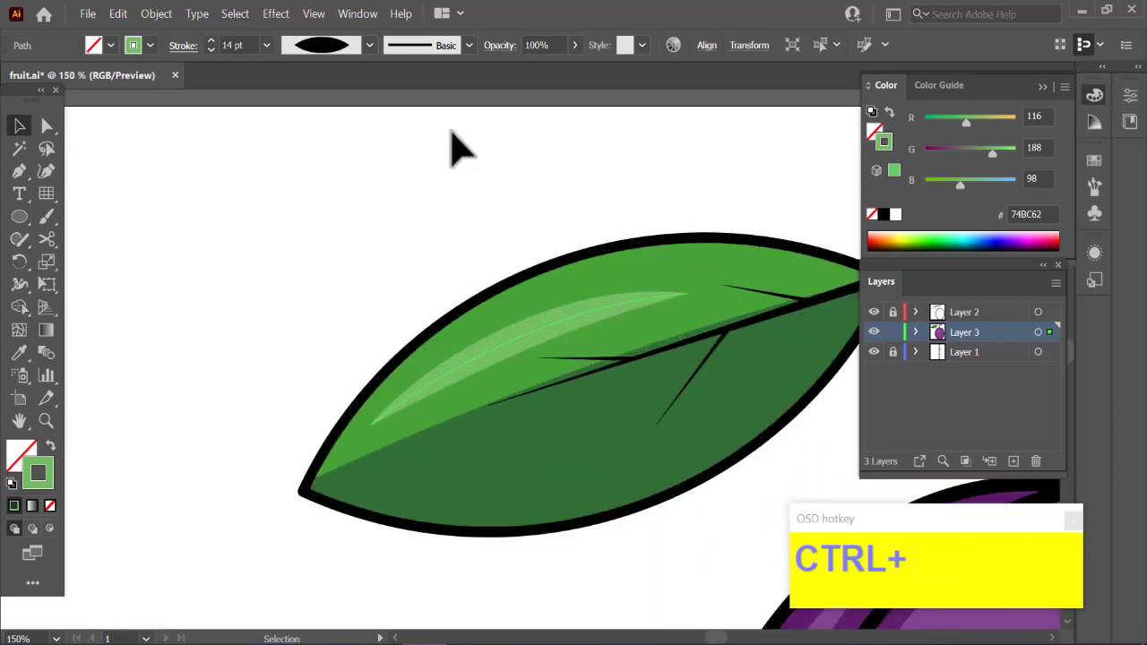
{"action": "left_click_drag", "start_coordinate": [530, 333], "coordinate": [548, 318]}
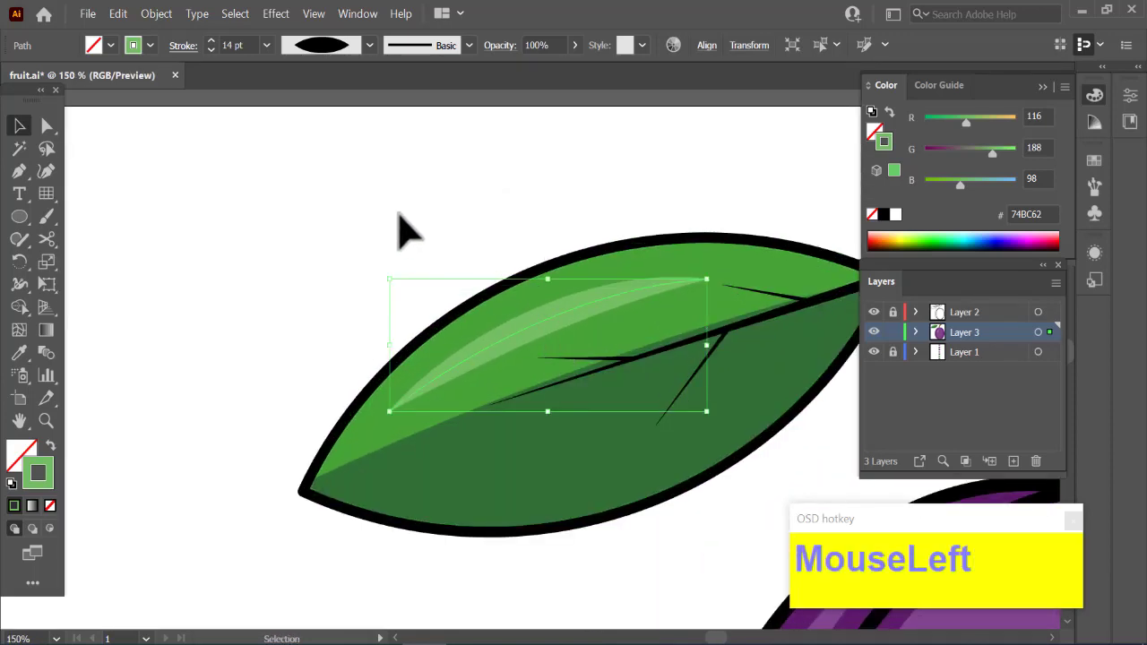
{"action": "left_click", "coordinate": [556, 475]}
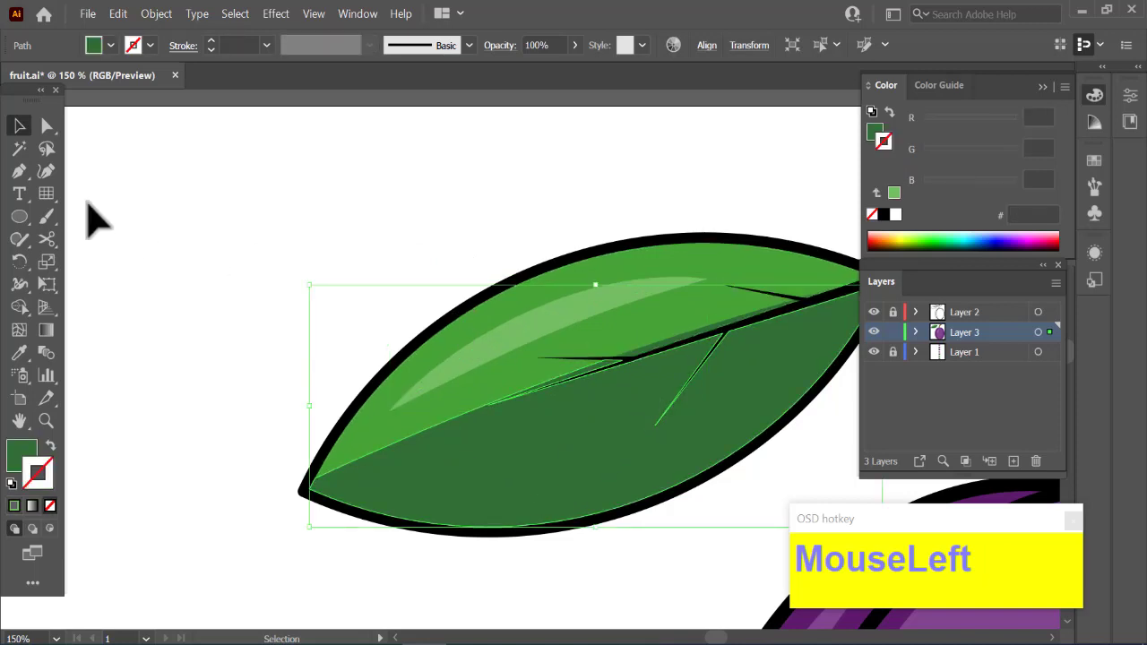
{"action": "left_click", "coordinate": [20, 170]}
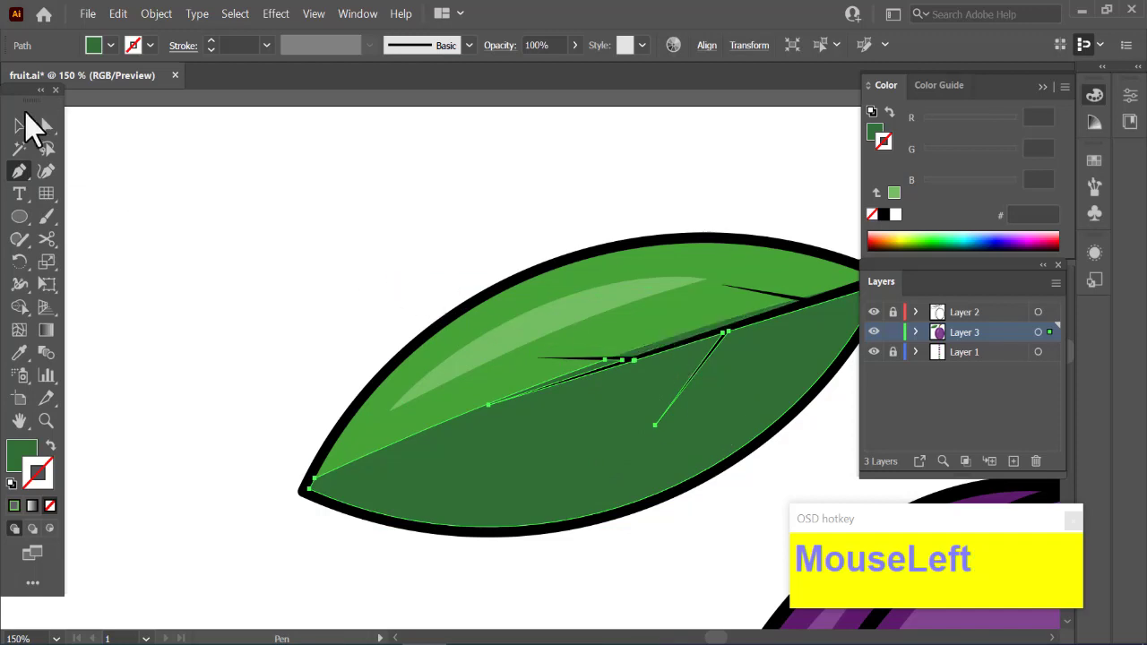
{"action": "left_click", "coordinate": [19, 126]}
{"action": "left_click", "coordinate": [175, 213]}
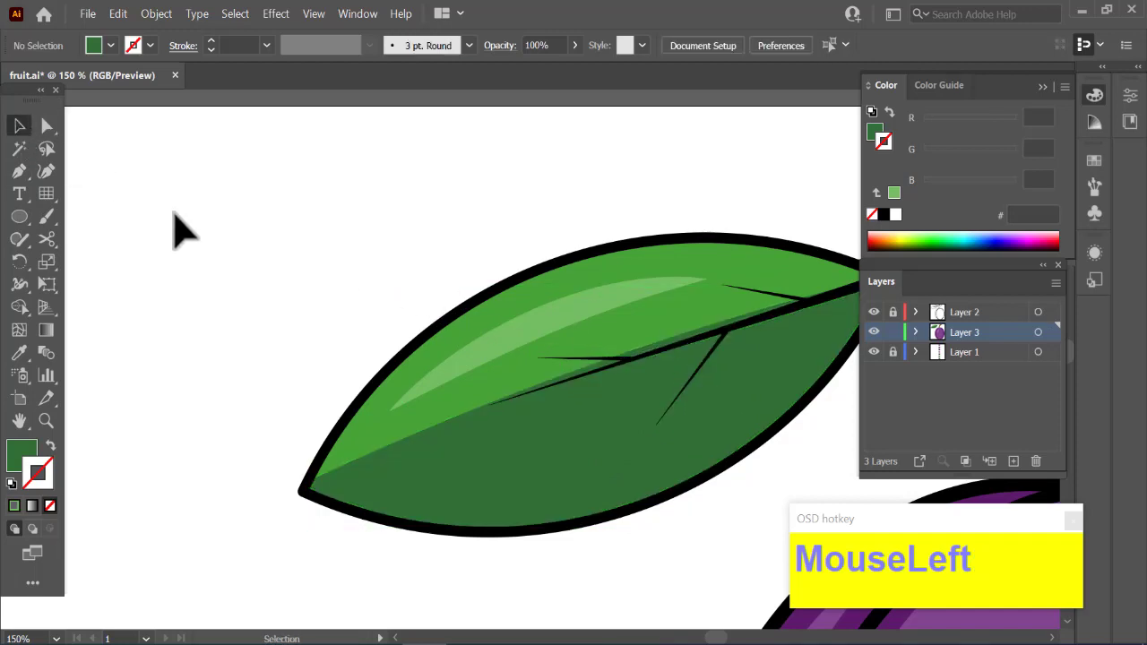
Try deleting the thin dark green sliver above the leaf's midrib, undo the deletion and deselect everything
{"action": "left_click", "coordinate": [699, 352]}
{"action": "key", "text": "Delete"}
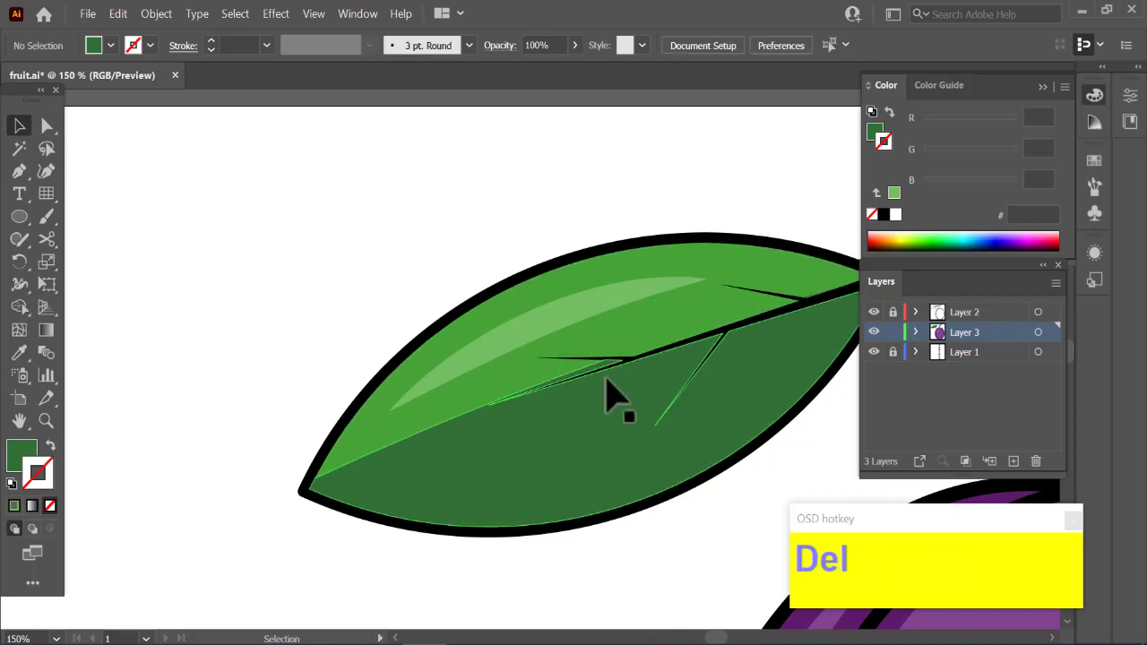
{"action": "left_click", "coordinate": [592, 372]}
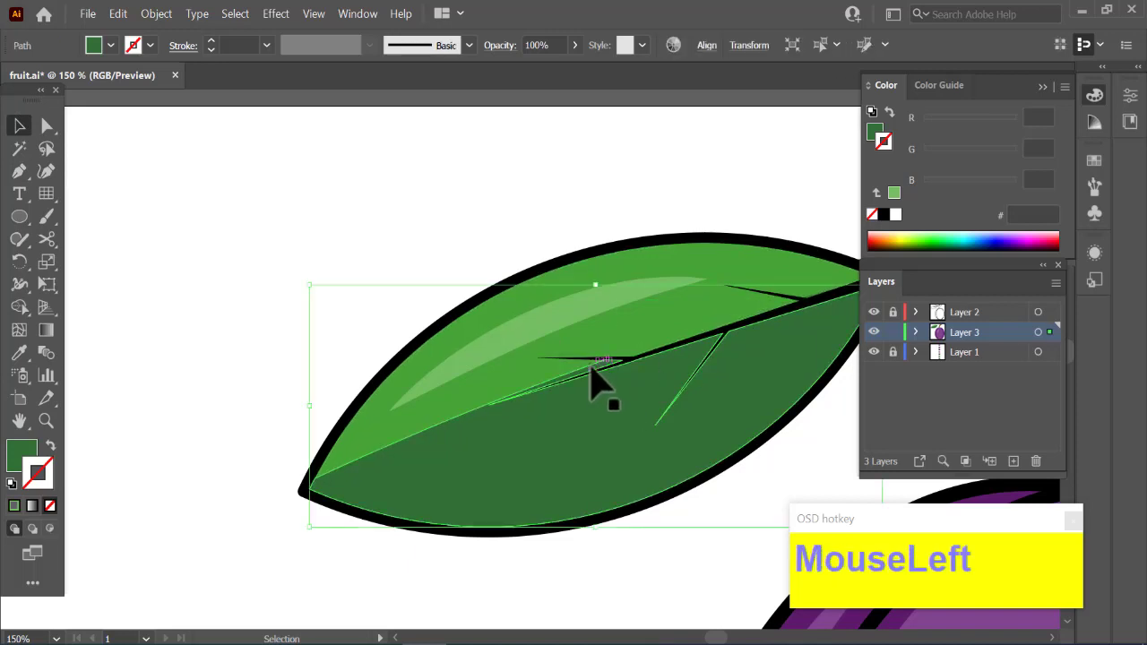
{"action": "key", "text": "ctrl+z"}
{"action": "left_click", "coordinate": [389, 239]}
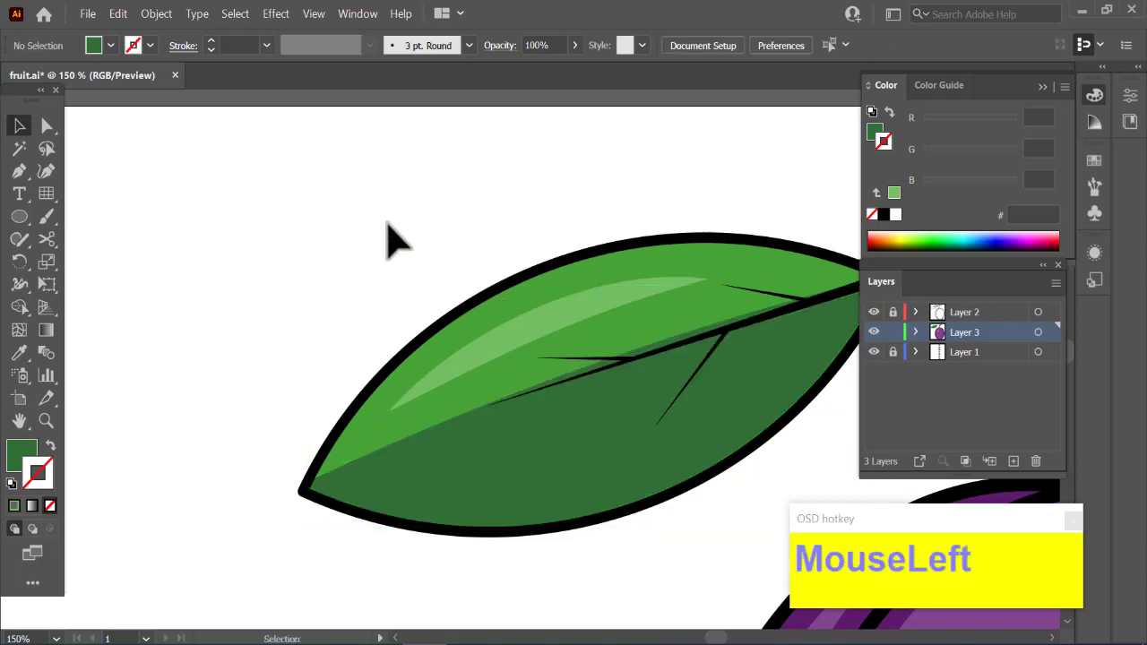
{"action": "key", "text": "ctrl+minus"}
{"action": "key", "text": "ctrl+minus"}
{"action": "key", "text": "ctrl+minus"}
{"action": "key", "text": "ctrl+minus"}
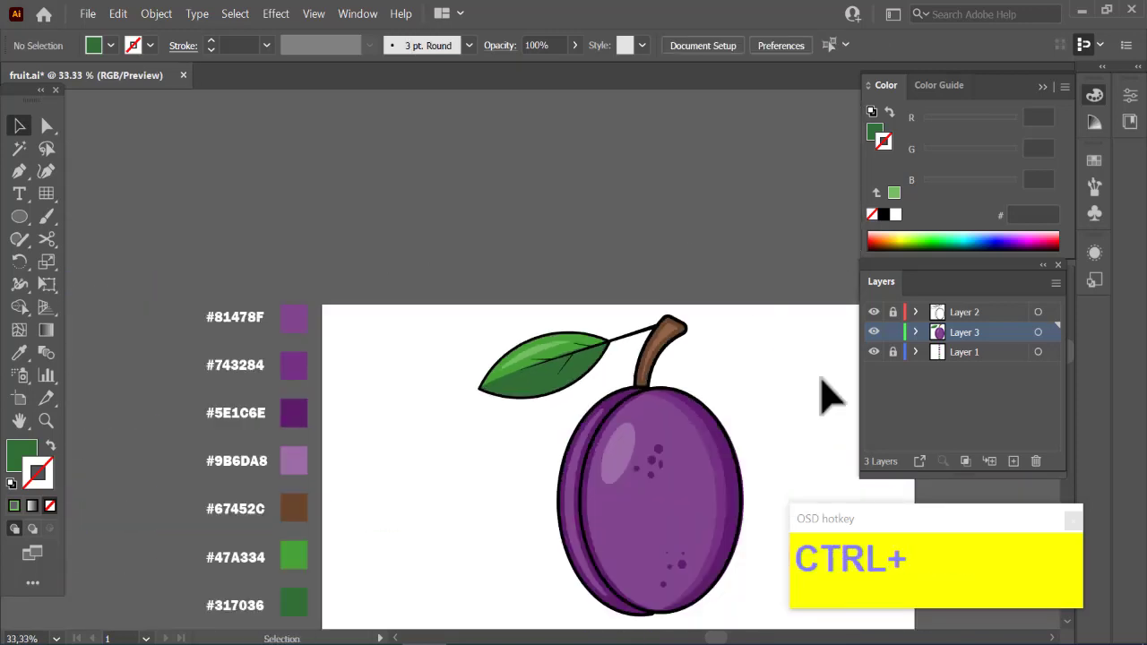
{"action": "scroll", "coordinate": [551, 410], "scroll_direction": "down", "scroll_amount": 3}
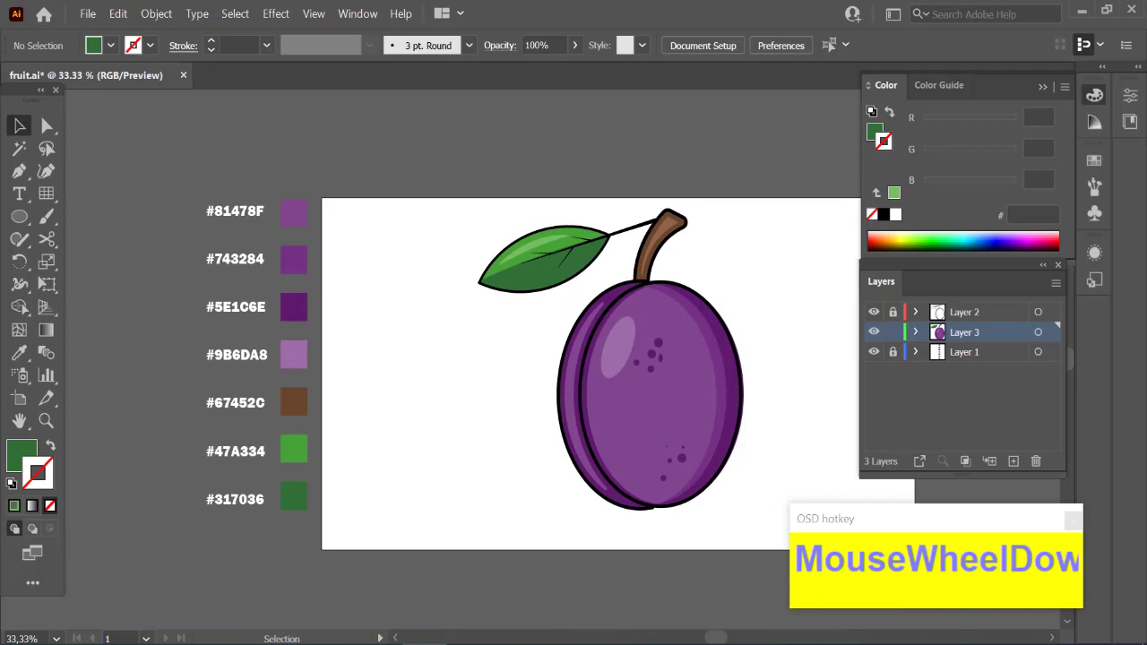
{"action": "left_click_drag", "start_coordinate": [719, 639], "coordinate": [726, 640]}
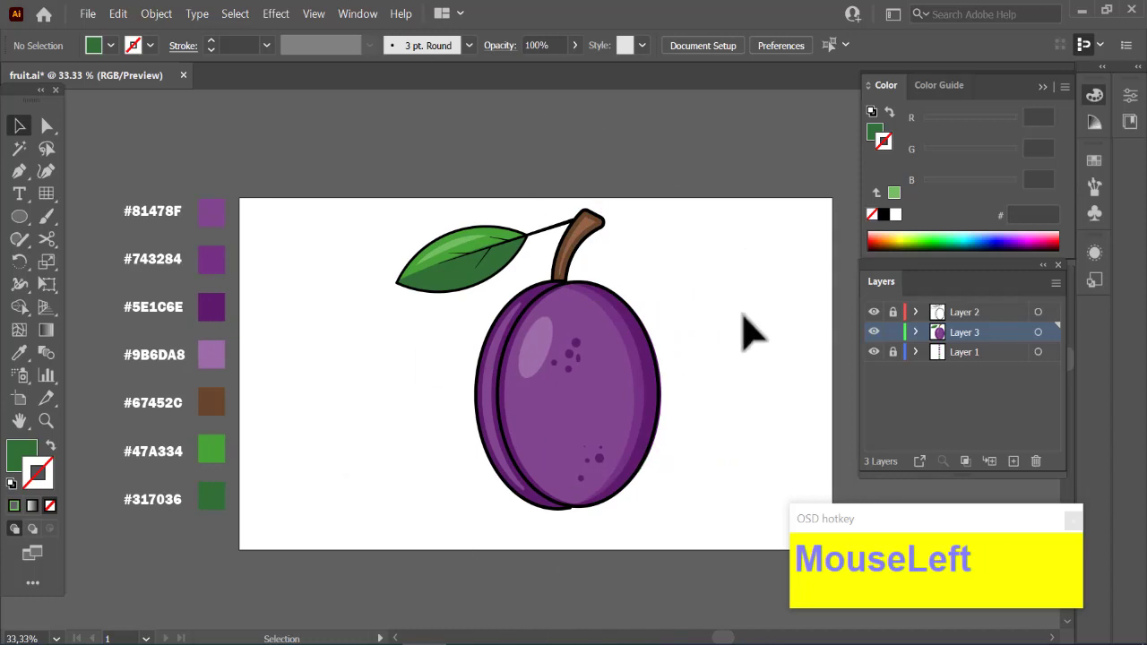
Unlock Layer 2, make the whole plum artwork slightly shorter and wider, and shift it a little up and to the left
{"action": "left_click", "coordinate": [893, 312]}
{"action": "left_click_drag", "start_coordinate": [379, 149], "coordinate": [743, 497]}
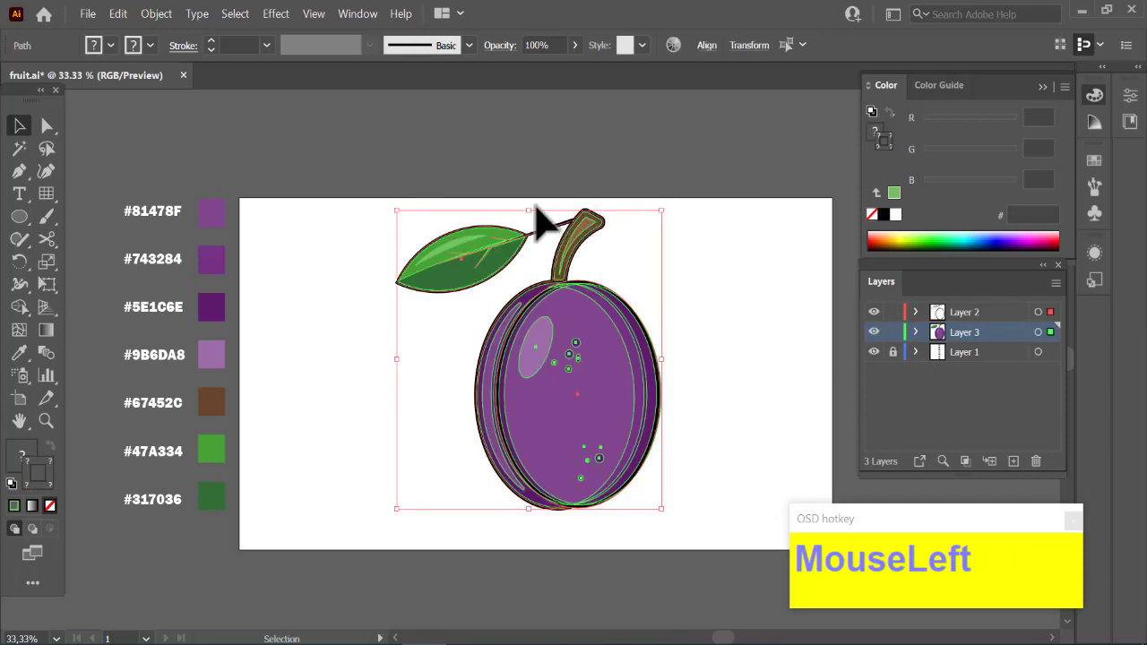
{"action": "mouse_move", "coordinate": [527, 210]}
{"action": "left_mouse_down"}
{"action": "mouse_move", "coordinate": [529, 236]}
{"action": "mouse_move", "coordinate": [528, 223]}
{"action": "left_mouse_up"}
{"action": "left_click_drag", "start_coordinate": [668, 369], "coordinate": [680, 369]}
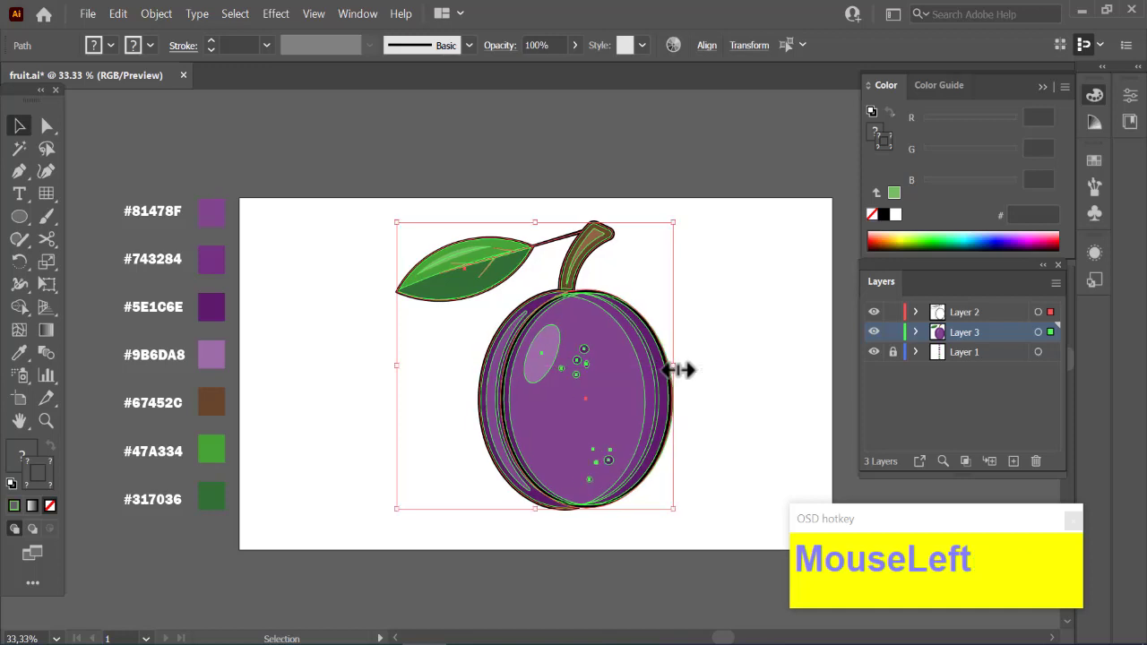
{"action": "left_click", "coordinate": [751, 374]}
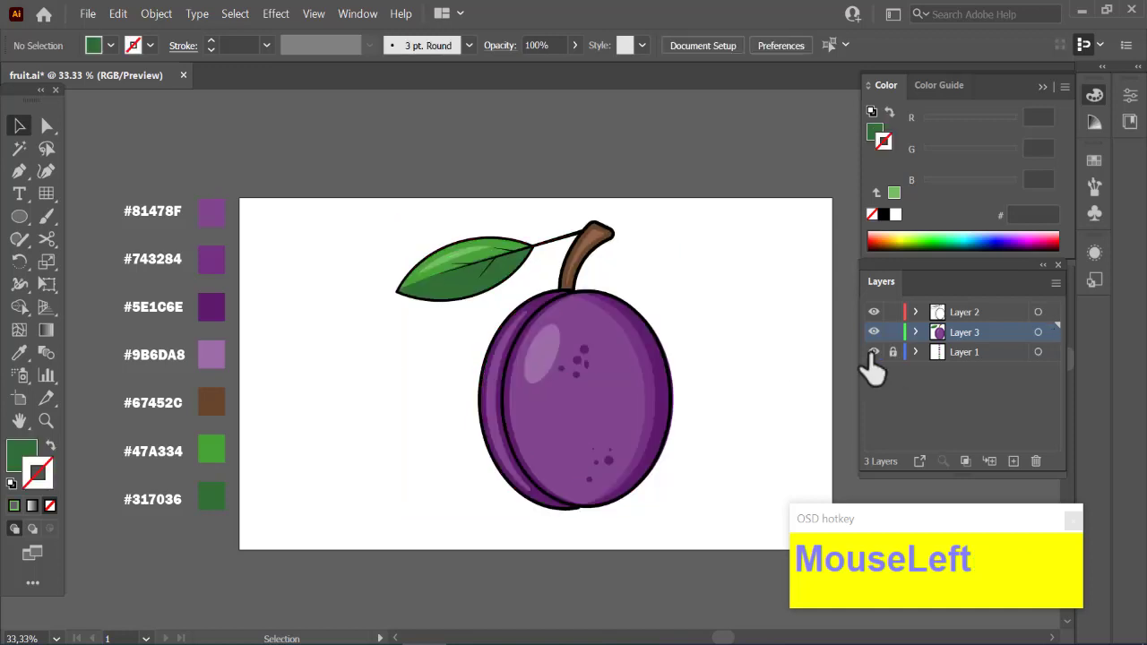
{"action": "left_click_drag", "start_coordinate": [326, 199], "coordinate": [728, 546]}
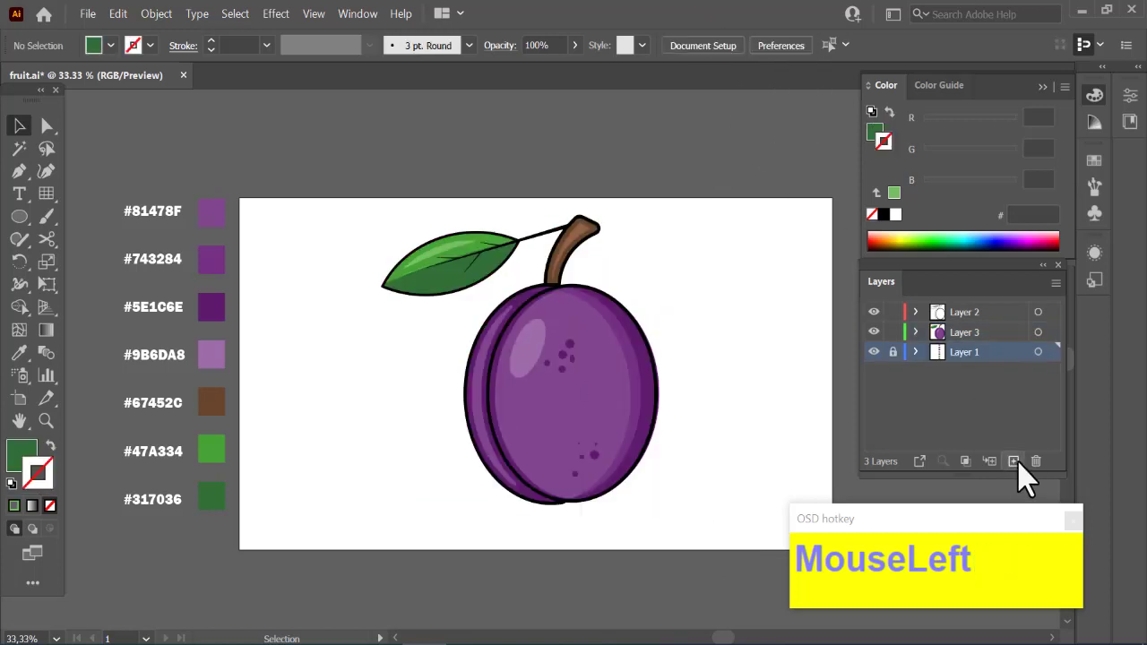
Add a new layer directly above Layer 1, with Layer 1 hidden and Layers 2 and 3 locked
{"action": "left_click", "coordinate": [1017, 462]}
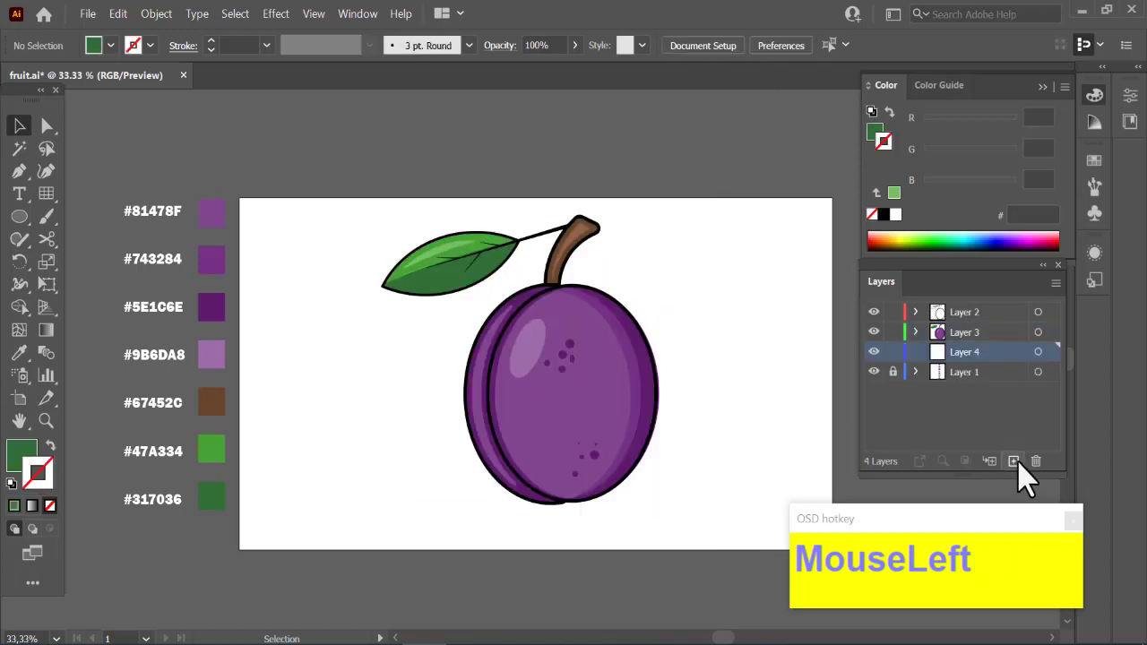
{"action": "left_click", "coordinate": [875, 371]}
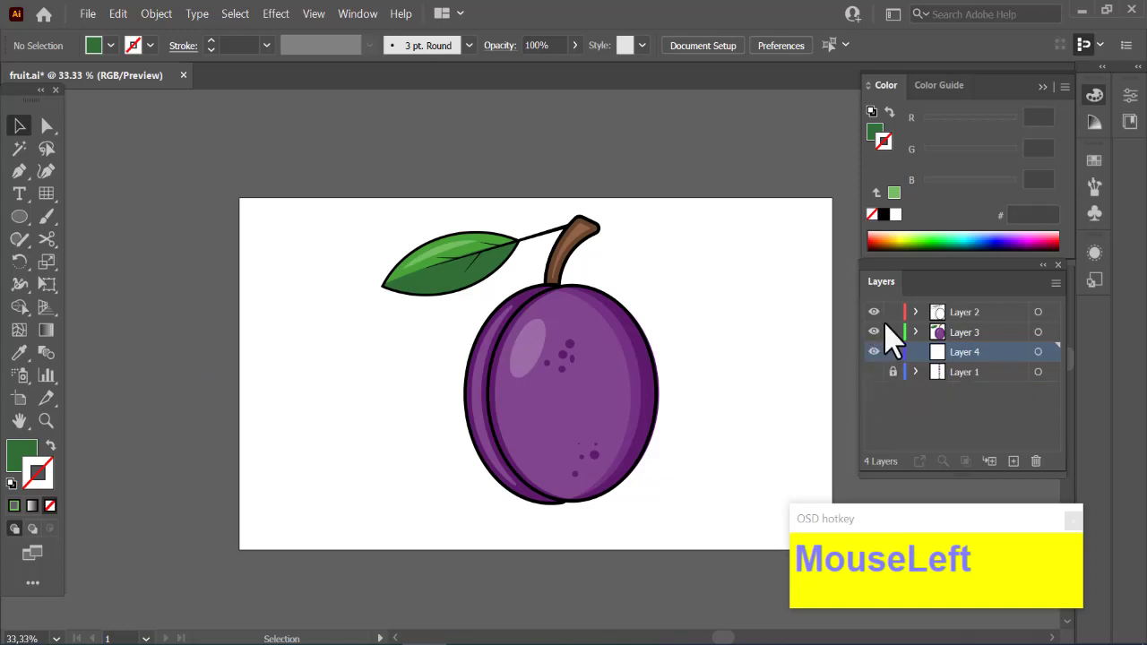
{"action": "left_click_drag", "start_coordinate": [892, 312], "coordinate": [431, 242]}
Draw a background rectangle covering the whole artboard on Layer 4, behind the plum
{"action": "right_click", "coordinate": [19, 221]}
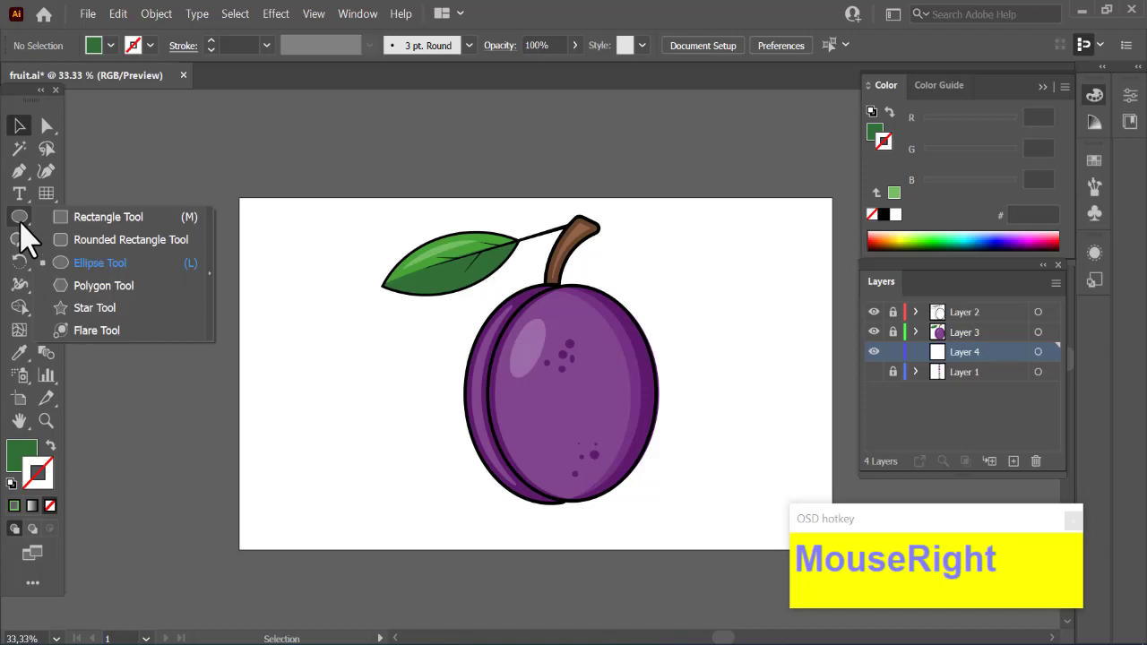
{"action": "left_click", "coordinate": [90, 219]}
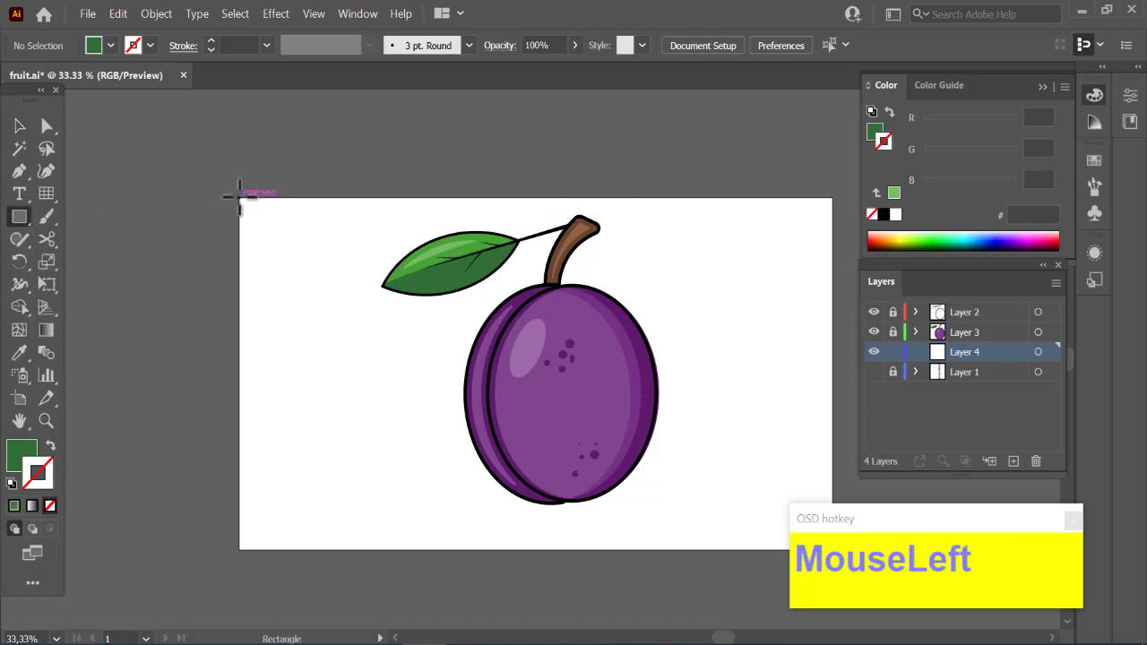
{"action": "left_click_drag", "start_coordinate": [240, 197], "coordinate": [811, 553]}
Sample the plum's purple for the background rectangle, lighten its fill to #9D54AF and deselect it
{"action": "left_click", "coordinate": [20, 352]}
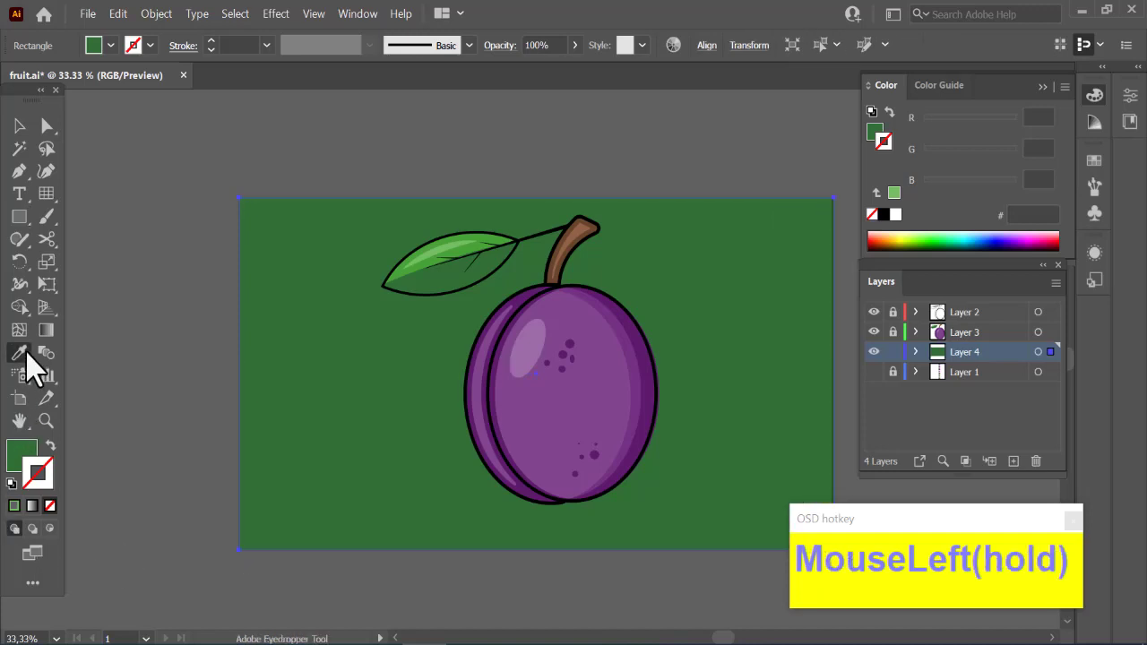
{"action": "left_click", "coordinate": [593, 391]}
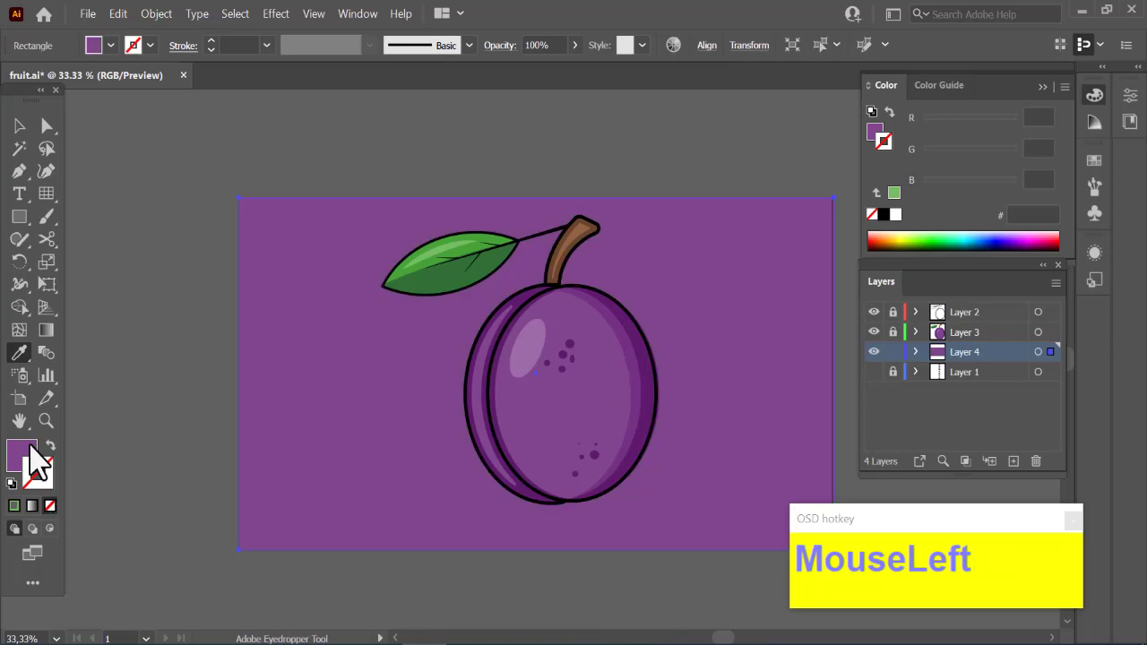
{"action": "left_click", "coordinate": [36, 457]}
{"action": "double_click", "coordinate": [27, 462]}
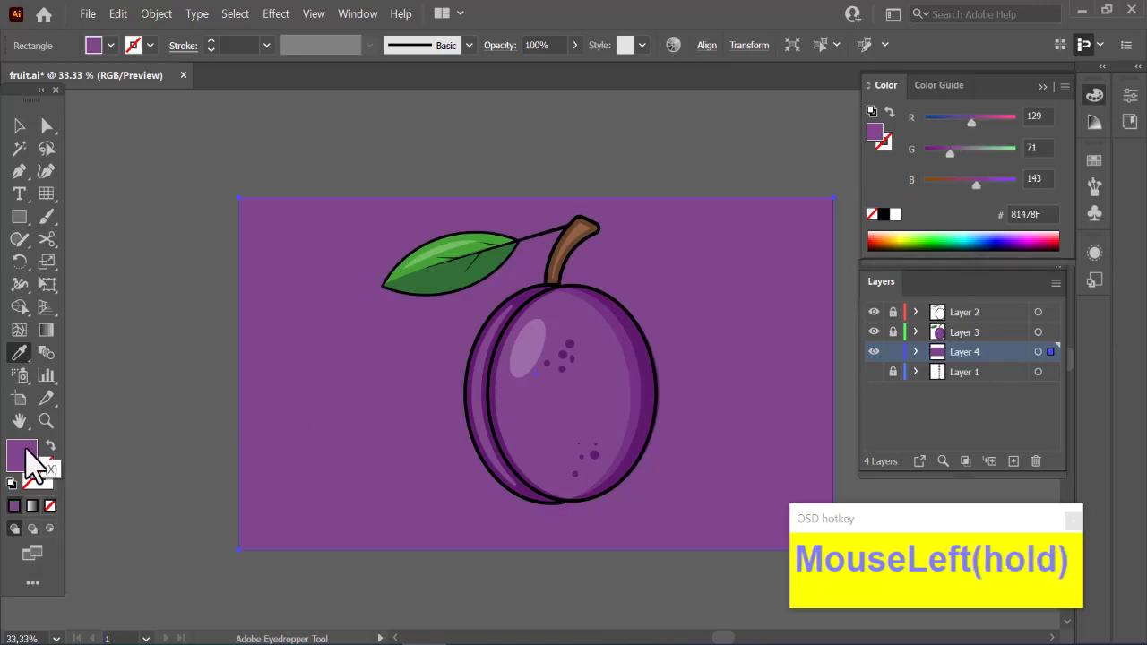
{"action": "left_click", "coordinate": [610, 364]}
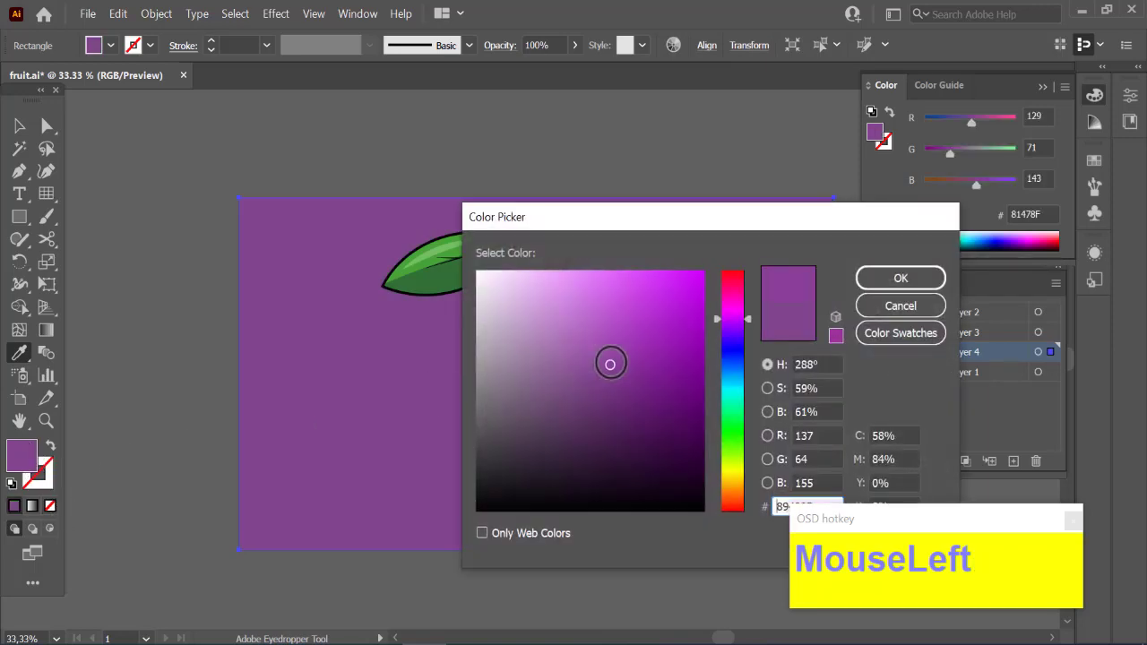
{"action": "left_click", "coordinate": [609, 363]}
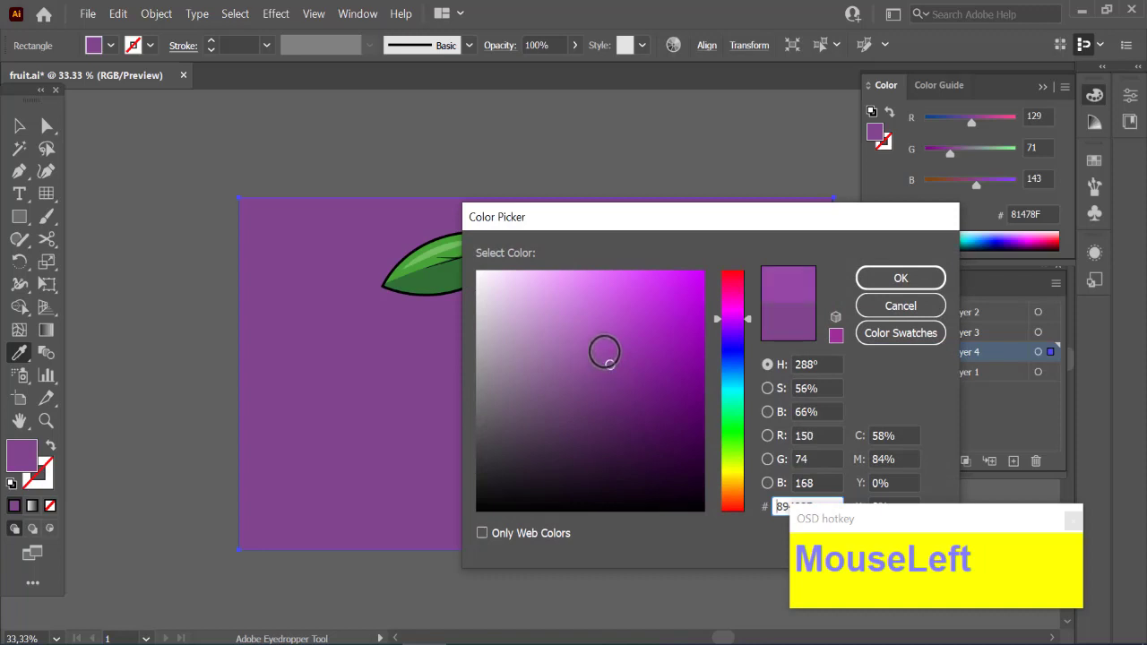
{"action": "left_click_drag", "start_coordinate": [603, 353], "coordinate": [594, 345]}
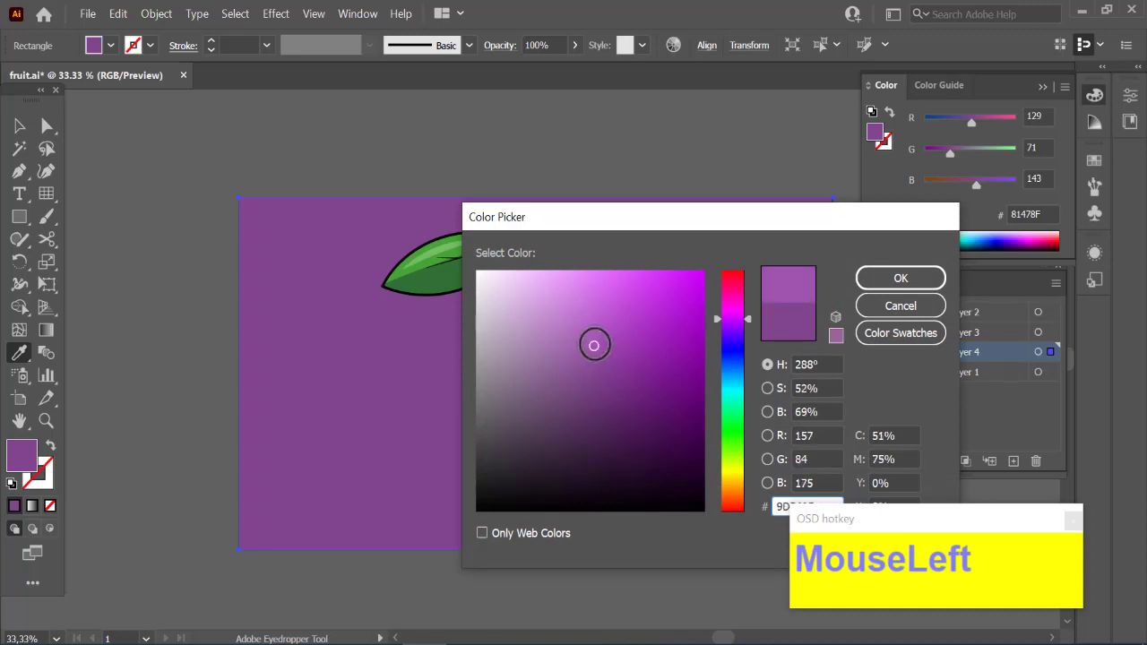
{"action": "left_click", "coordinate": [905, 281]}
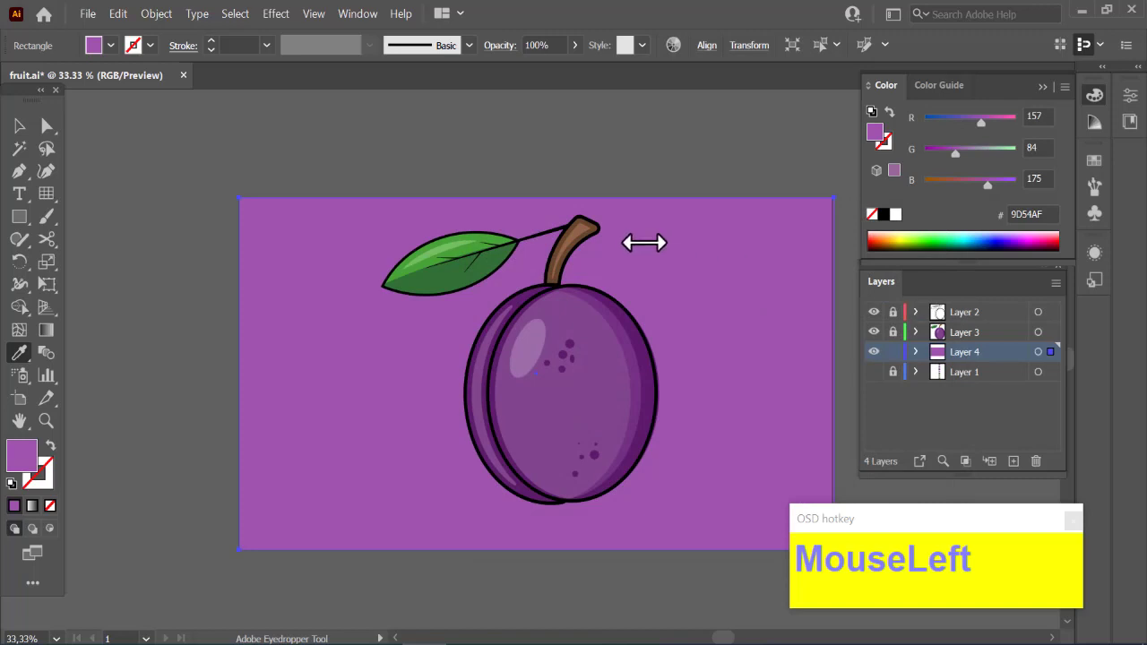
{"action": "left_click", "coordinate": [18, 126]}
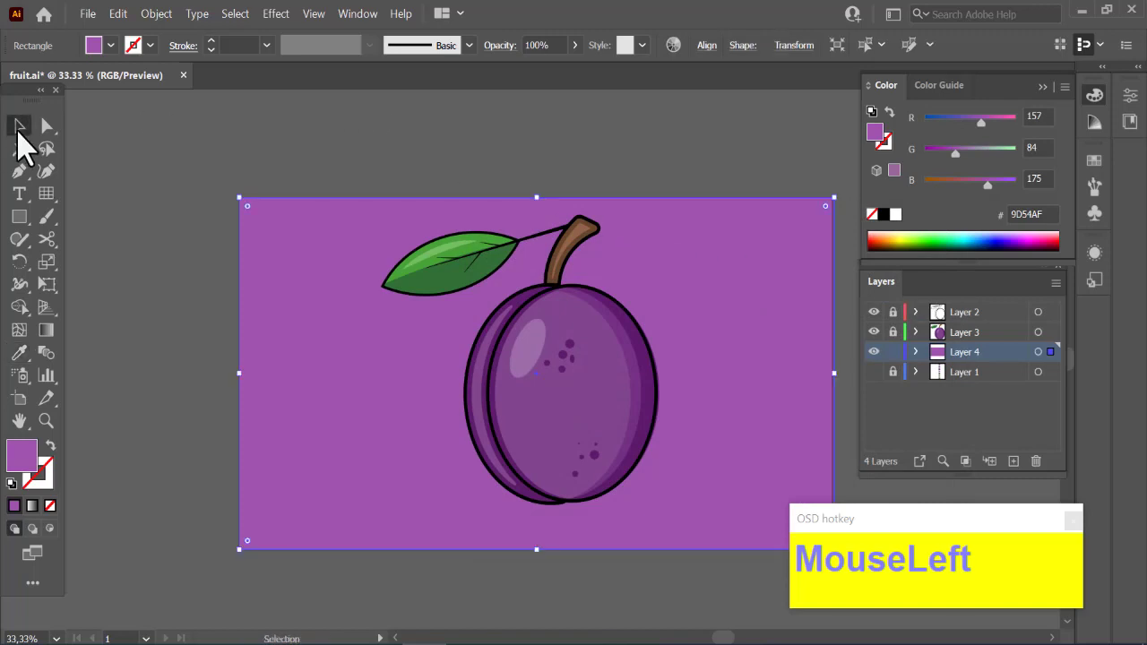
{"action": "left_click", "coordinate": [95, 192]}
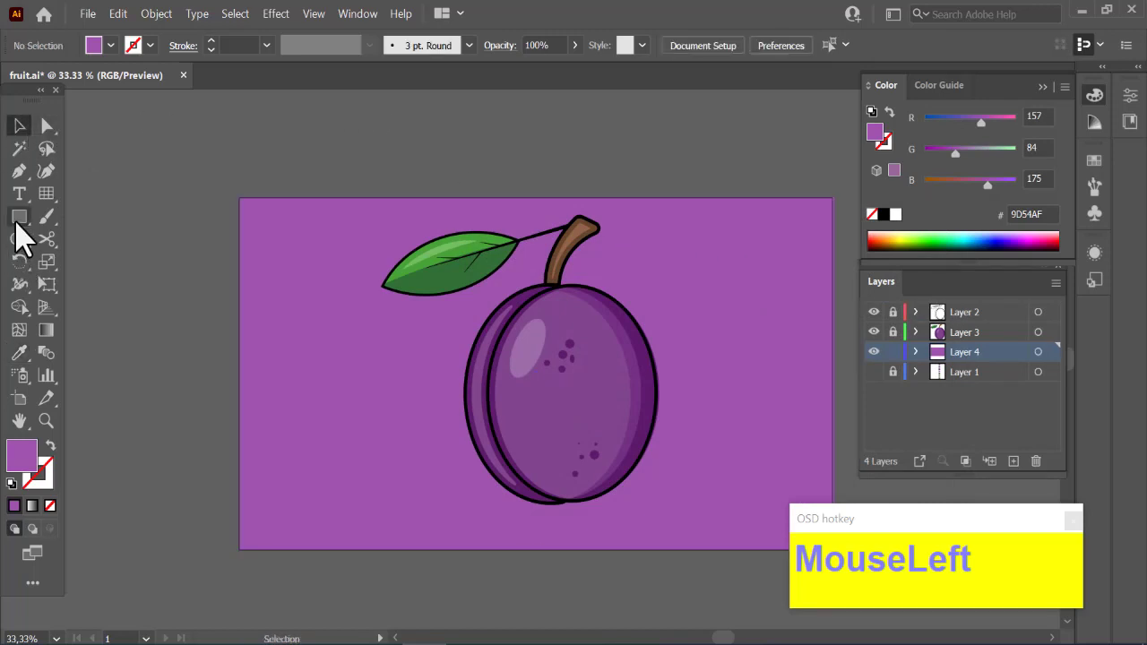
Draw a flat ellipse just beneath the plum as its ground shadow and fill it with the darker purple #813793
{"action": "right_click", "coordinate": [16, 223]}
{"action": "left_click", "coordinate": [81, 264]}
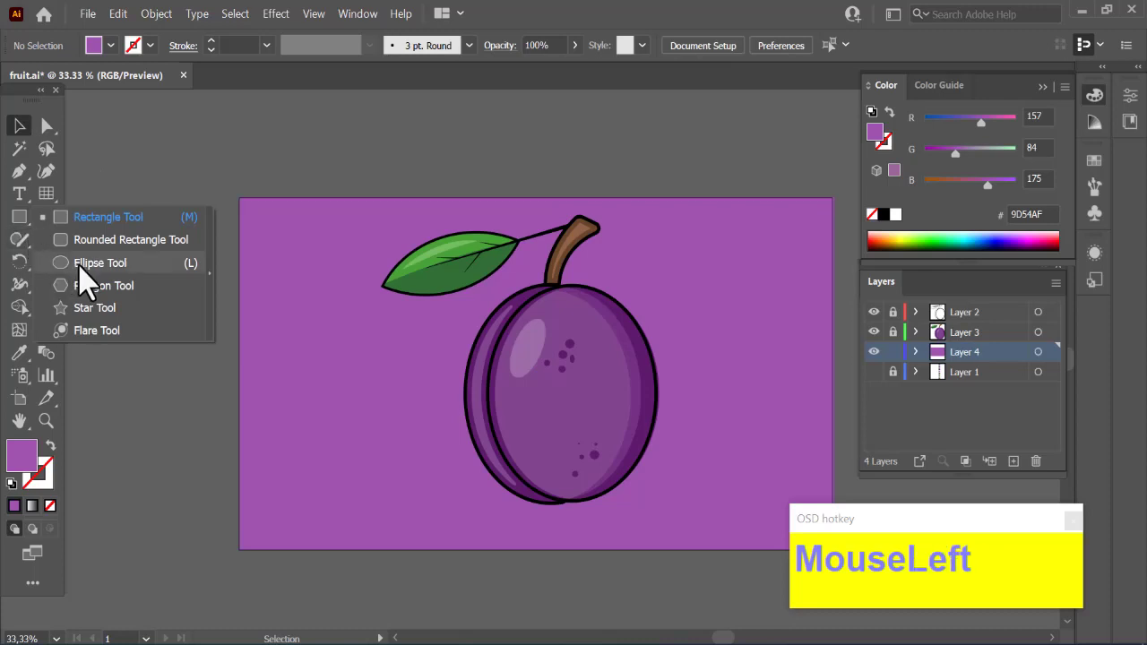
{"action": "left_click_drag", "start_coordinate": [514, 503], "coordinate": [640, 535]}
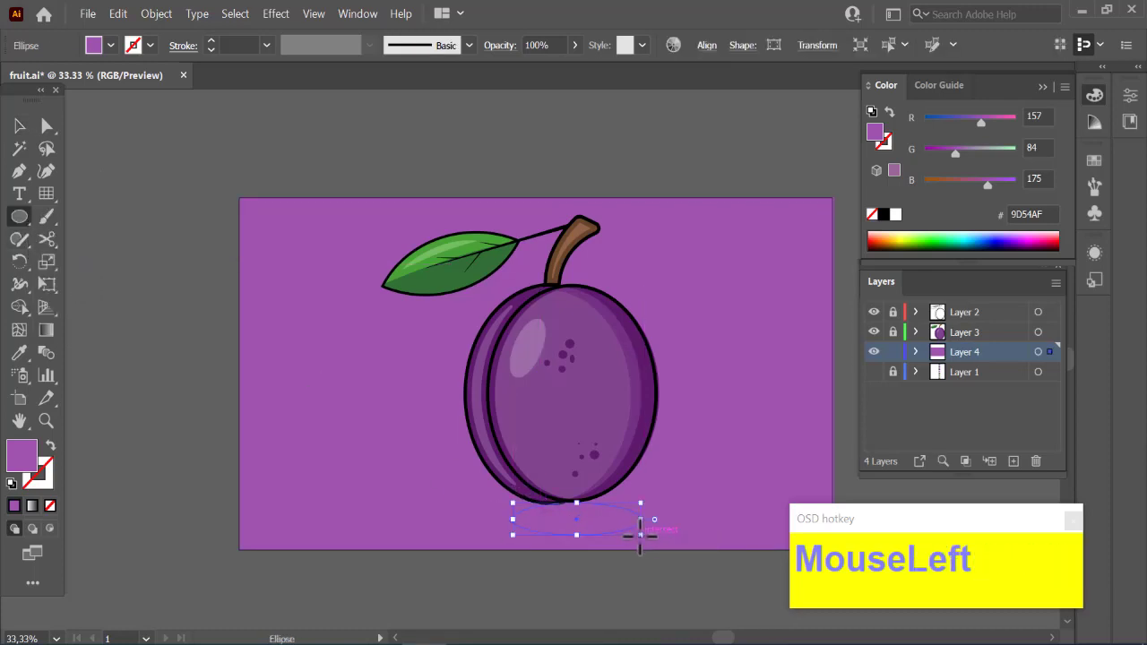
{"action": "double_click", "coordinate": [25, 456]}
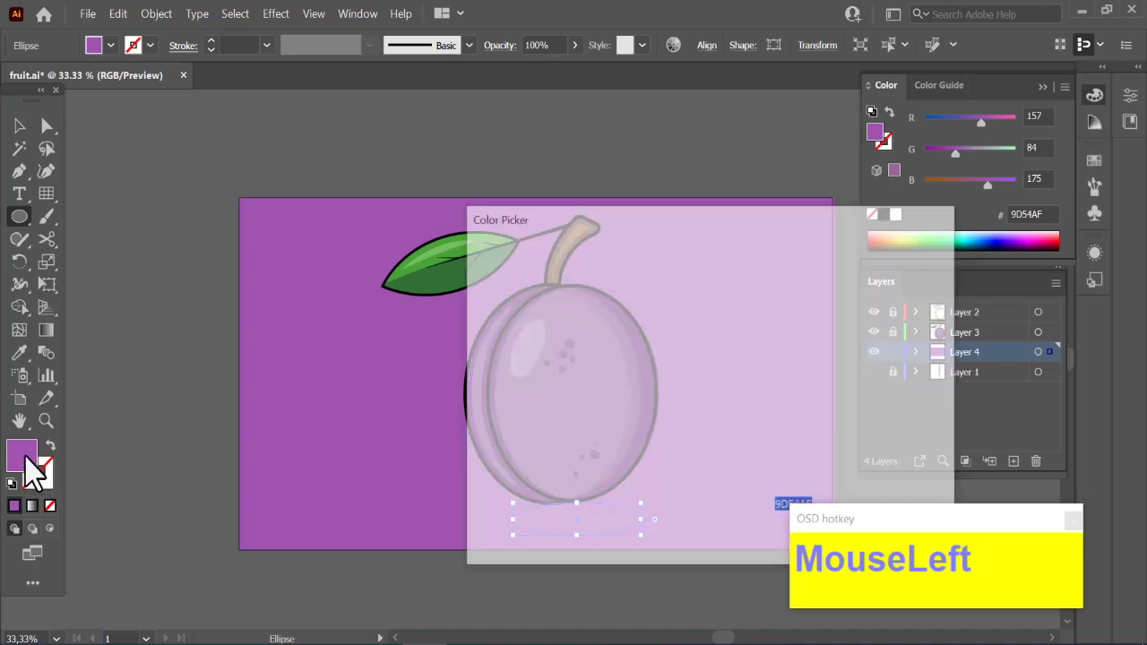
{"action": "left_click", "coordinate": [620, 370]}
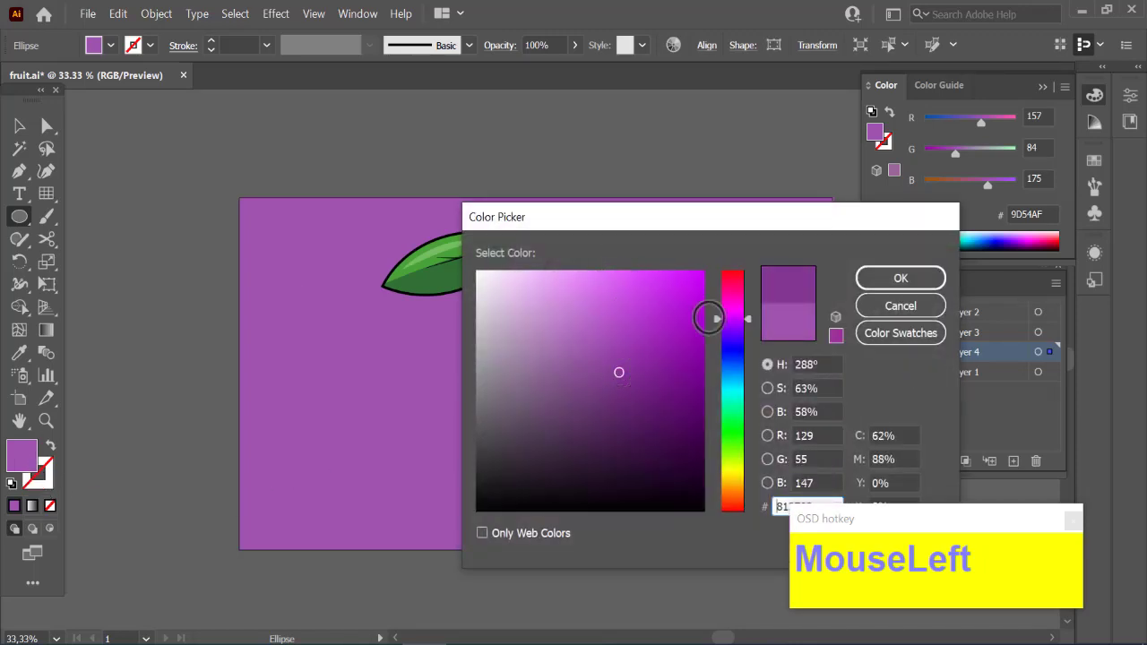
{"action": "left_click", "coordinate": [900, 278]}
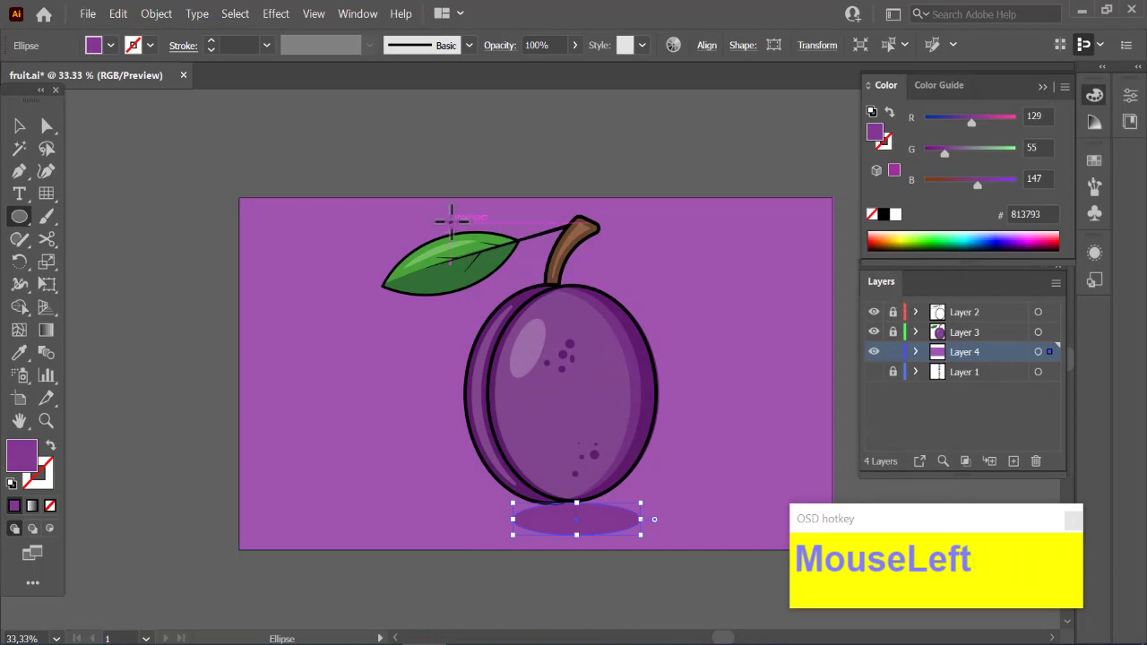
Move the shadow ellipse slightly down and to the left, leaving a gap under the plum, and deselect it
{"action": "left_click", "coordinate": [20, 127]}
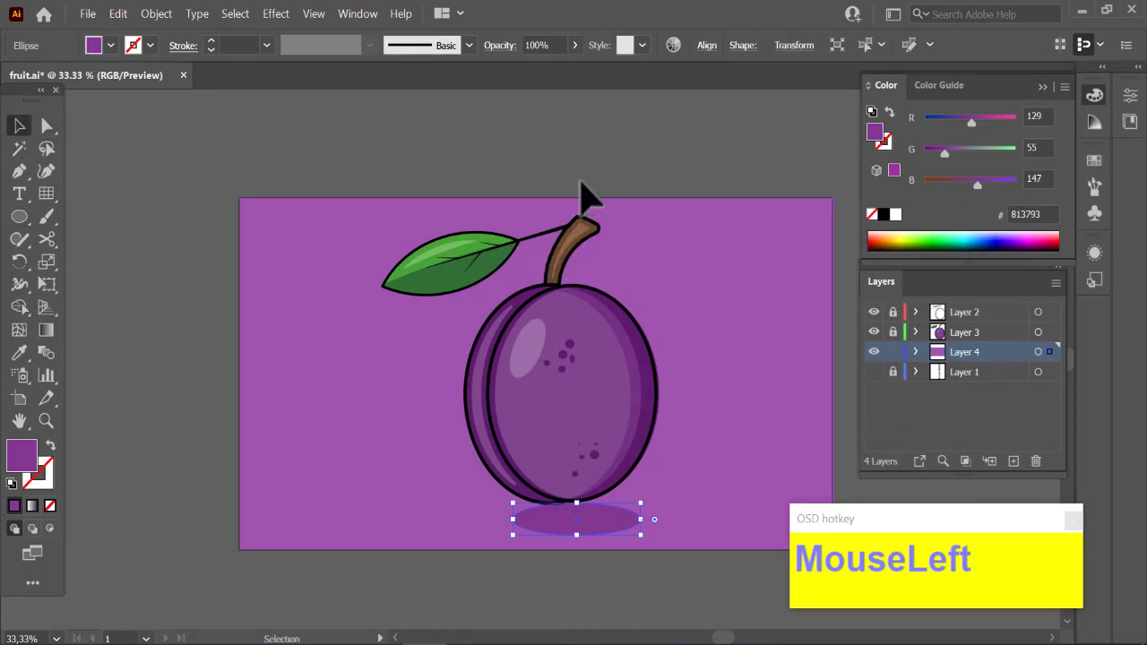
{"action": "left_click", "coordinate": [597, 547]}
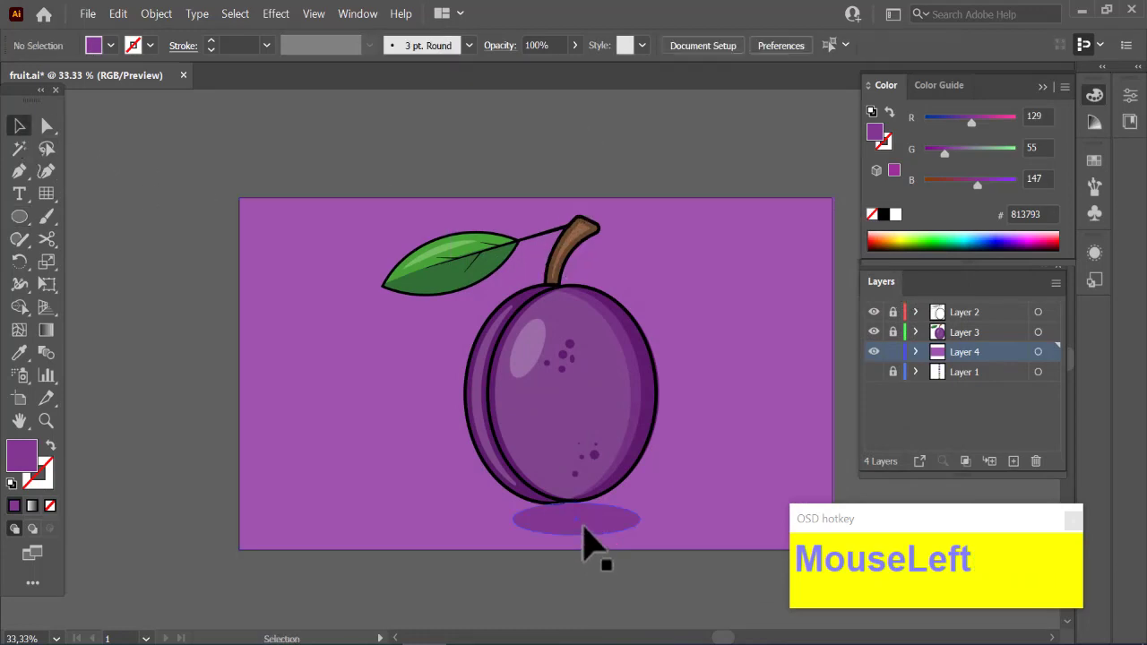
{"action": "left_click_drag", "start_coordinate": [584, 530], "coordinate": [584, 543]}
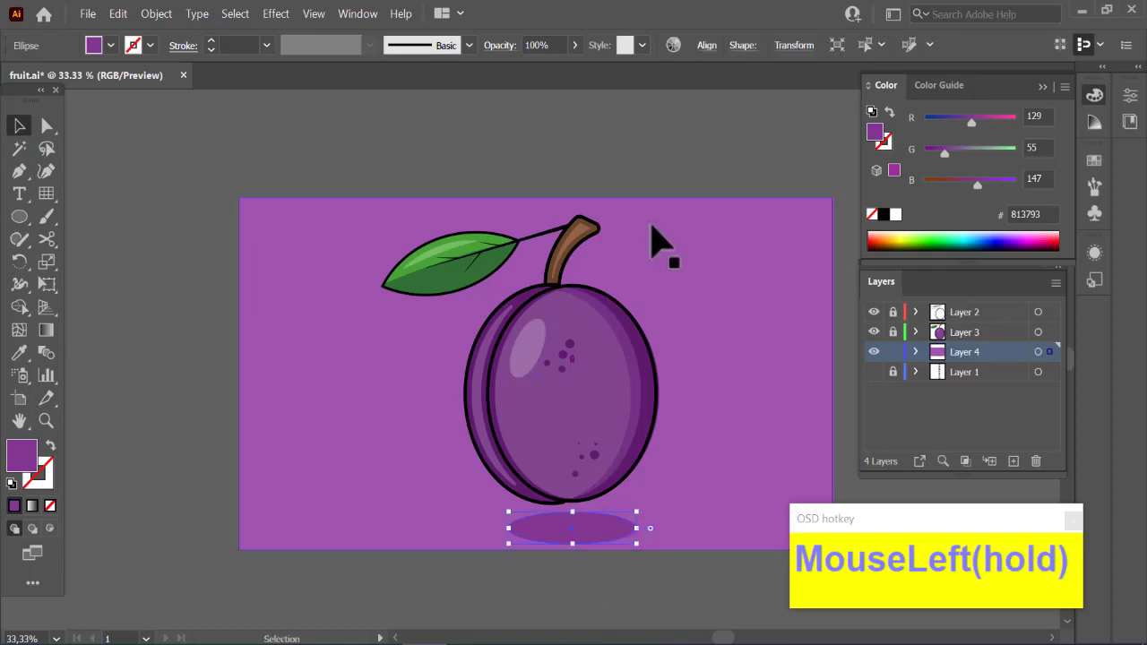
{"action": "left_click", "coordinate": [653, 167]}
Show Layer 1 with the color palette again beside the finished illustration
{"action": "scroll", "coordinate": [653, 171], "scroll_direction": "down", "scroll_amount": 2}
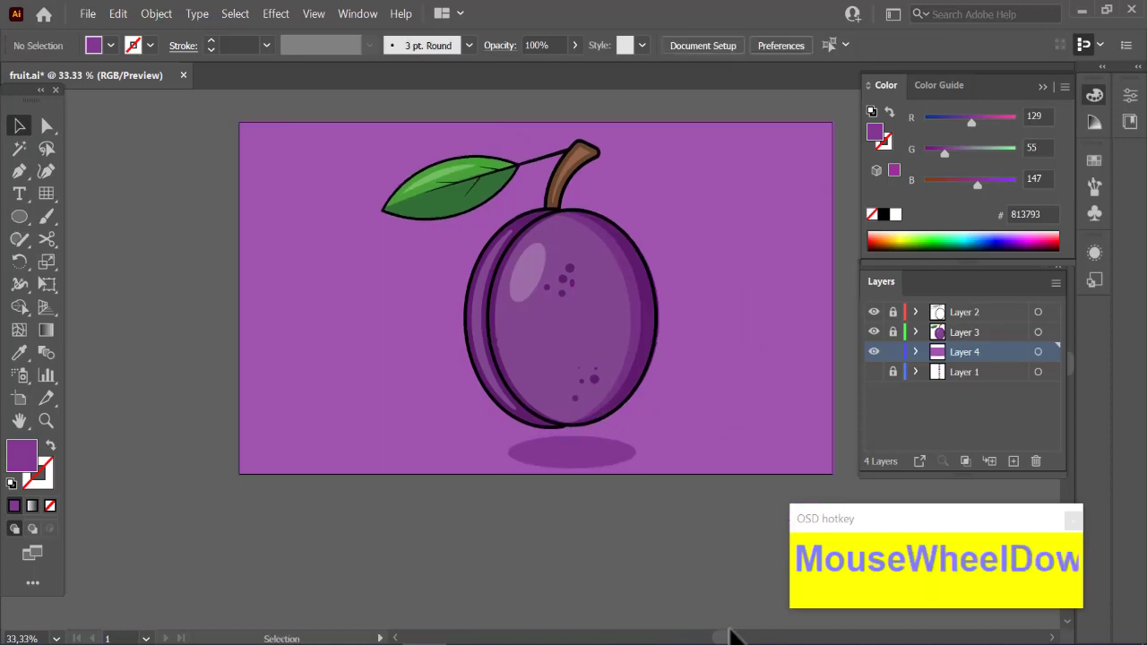
{"action": "left_click_drag", "start_coordinate": [732, 638], "coordinate": [738, 635]}
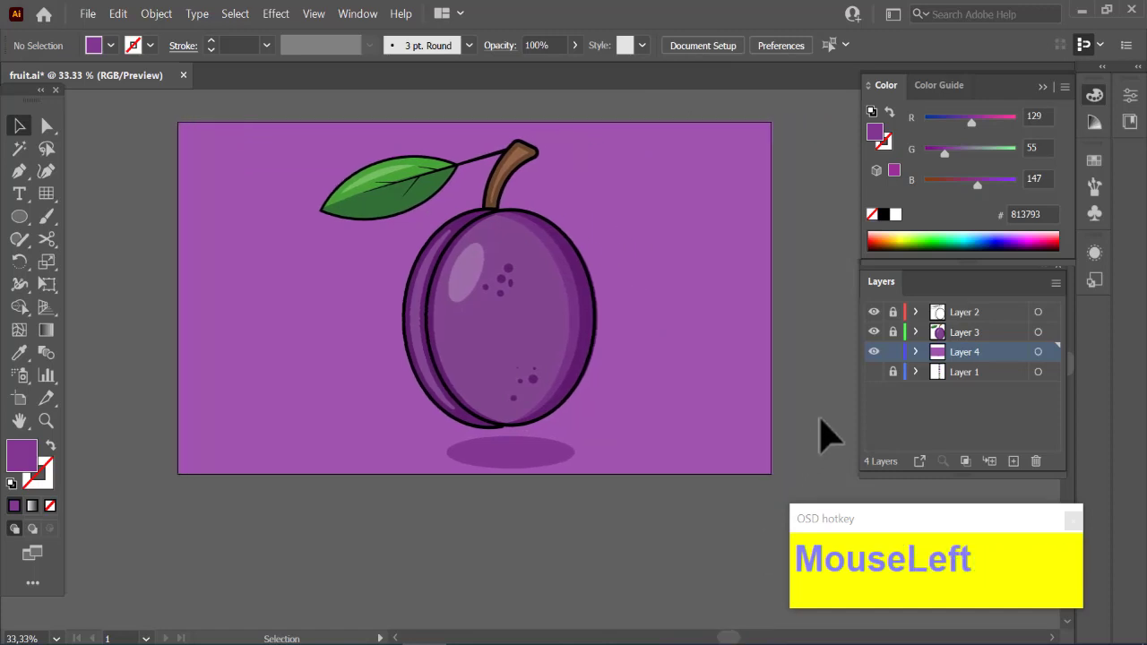
{"action": "left_click", "coordinate": [874, 372]}
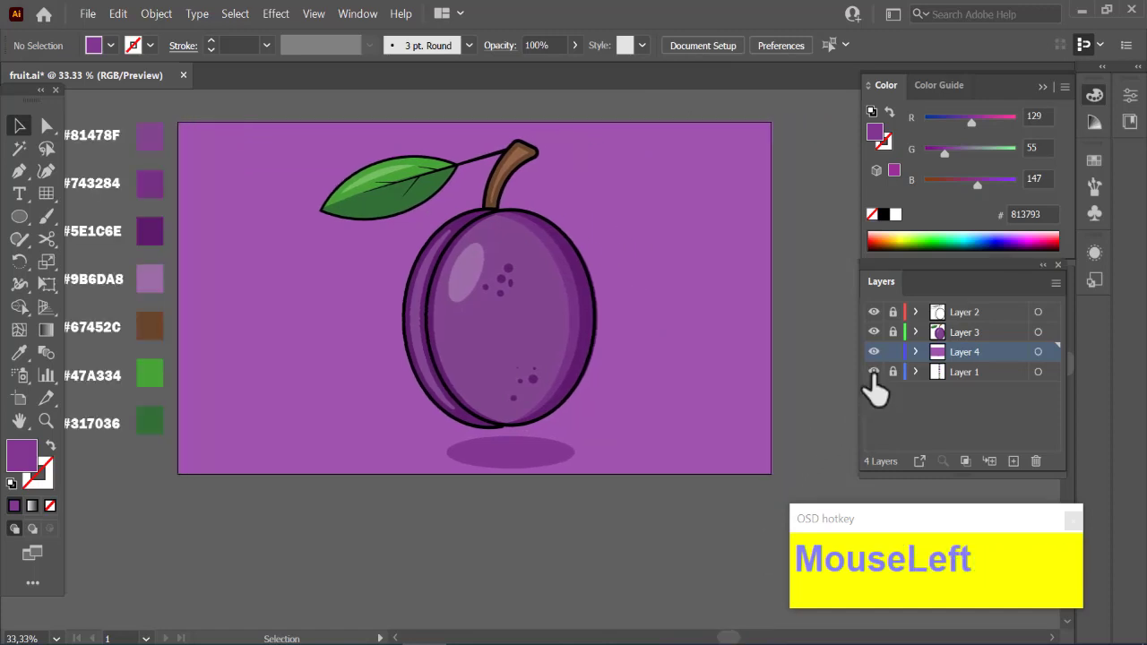
{"action": "left_click_drag", "start_coordinate": [732, 638], "coordinate": [727, 639]}
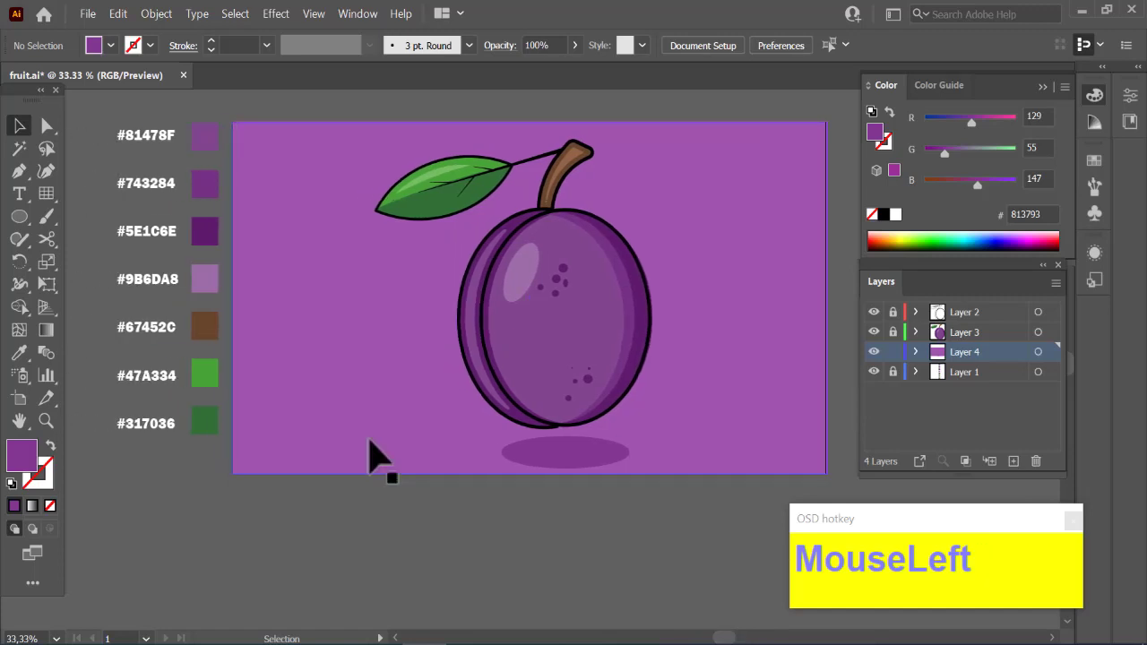